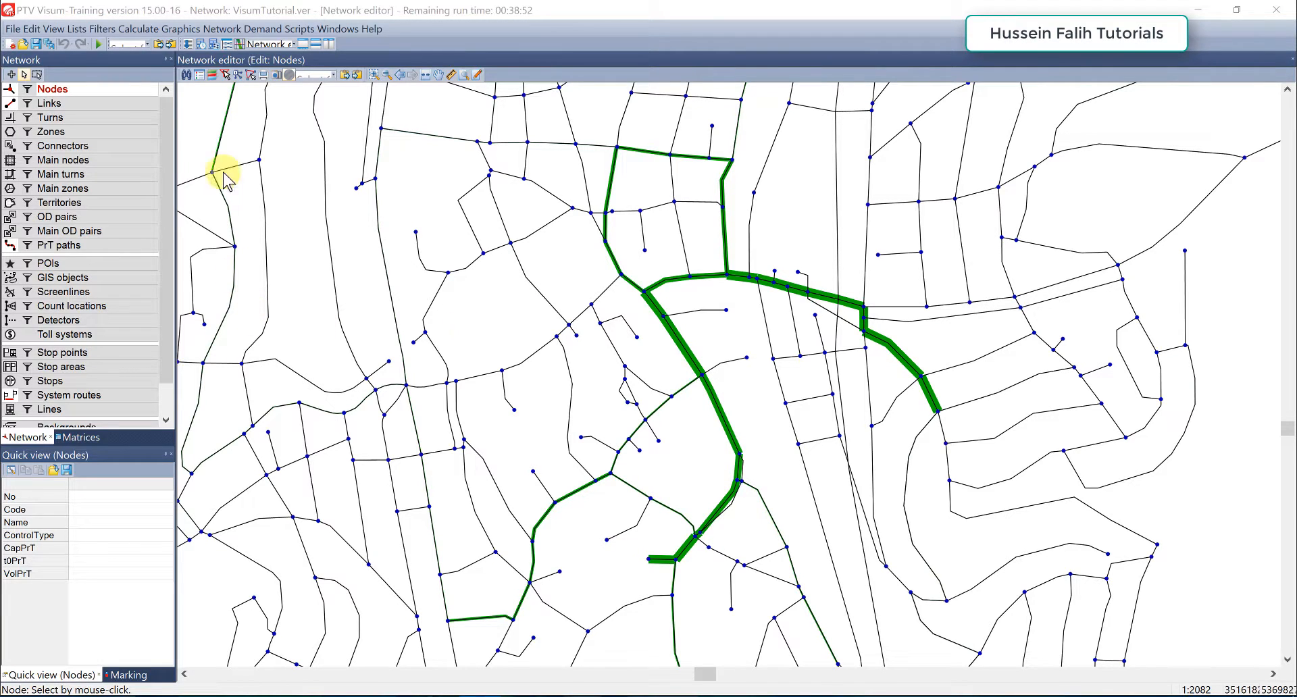
- Examine the network editor's basis and layer graphic parameters, closing them without changes
{"action": "left_click", "coordinate": [181, 29]}
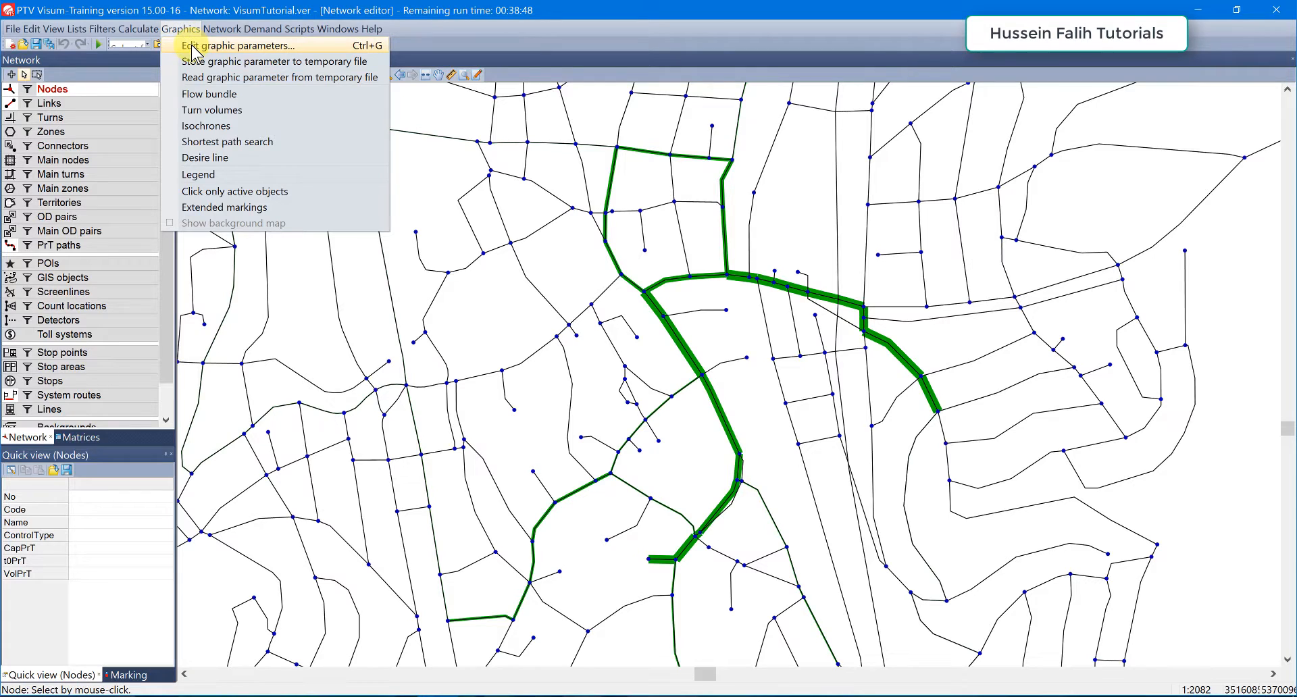
{"action": "left_click", "coordinate": [195, 46]}
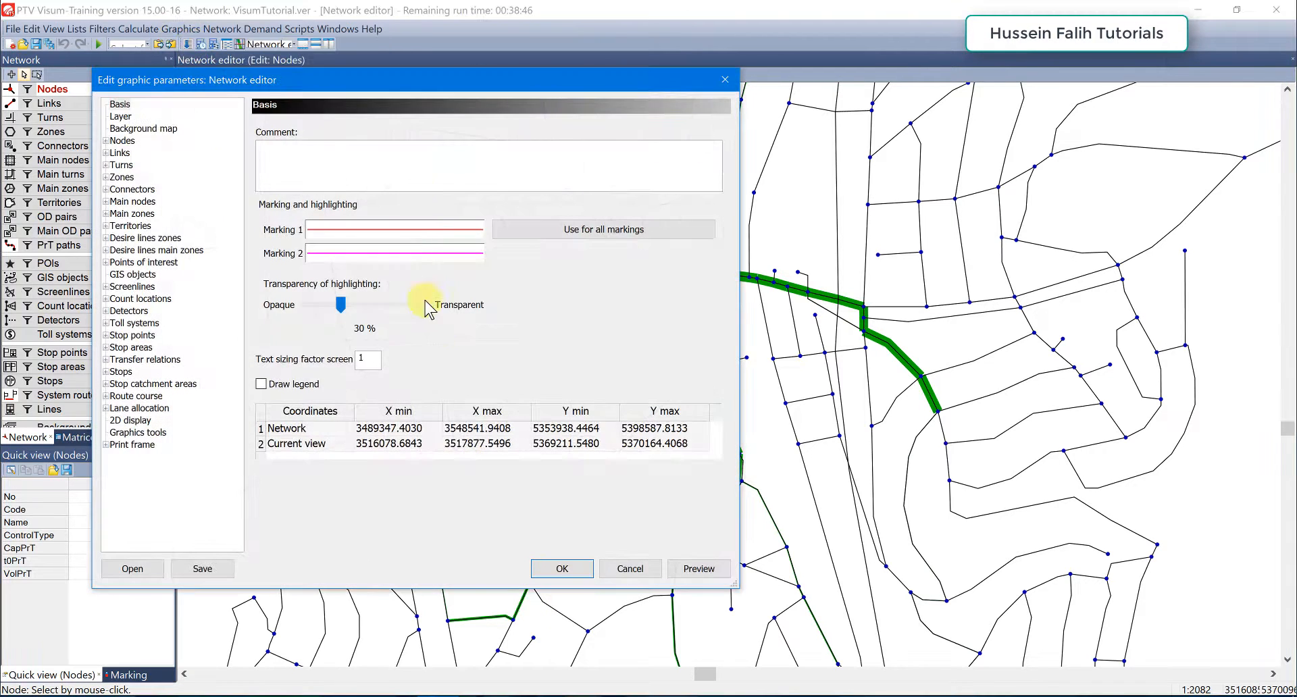
{"action": "left_click", "coordinate": [616, 569]}
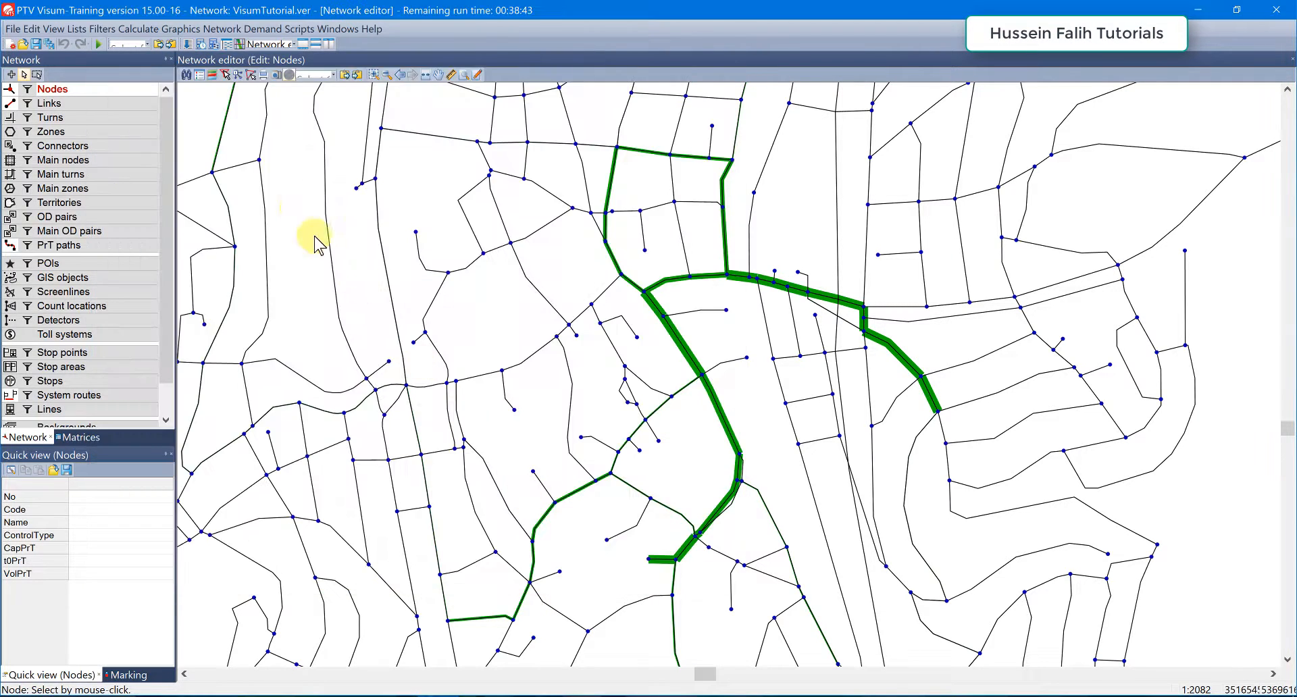
{"action": "left_click", "coordinate": [213, 78]}
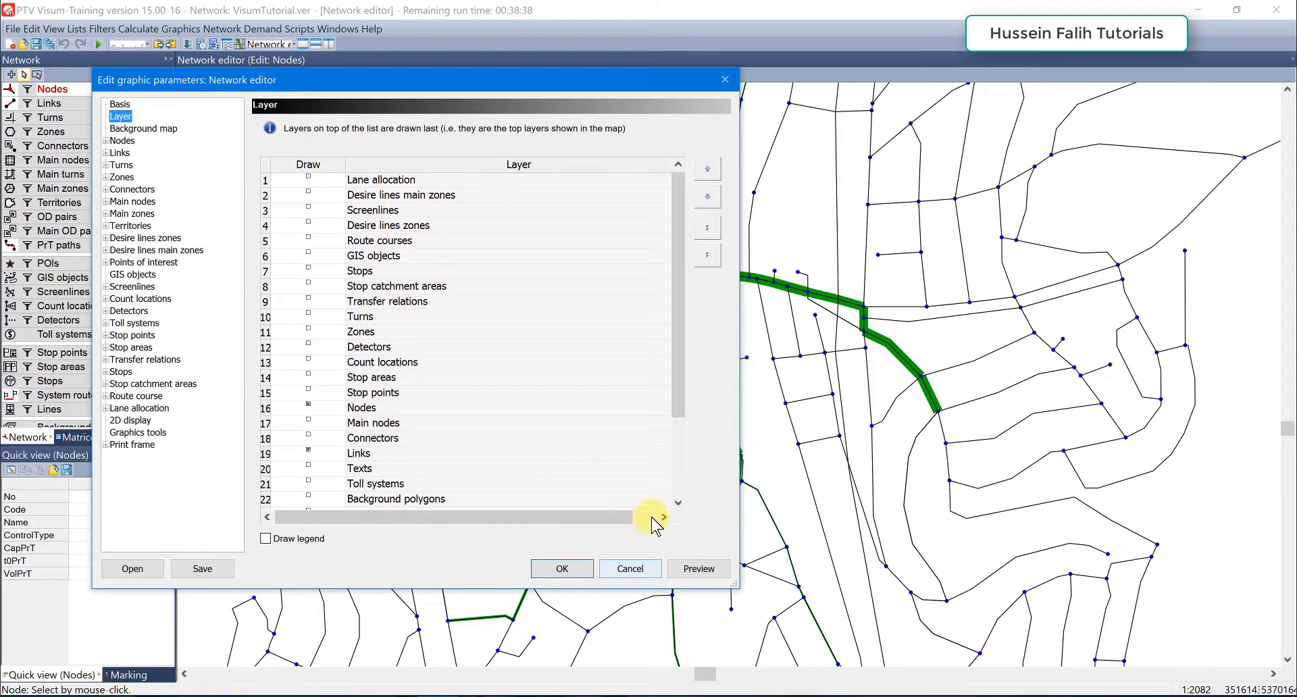
{"action": "left_click", "coordinate": [631, 569]}
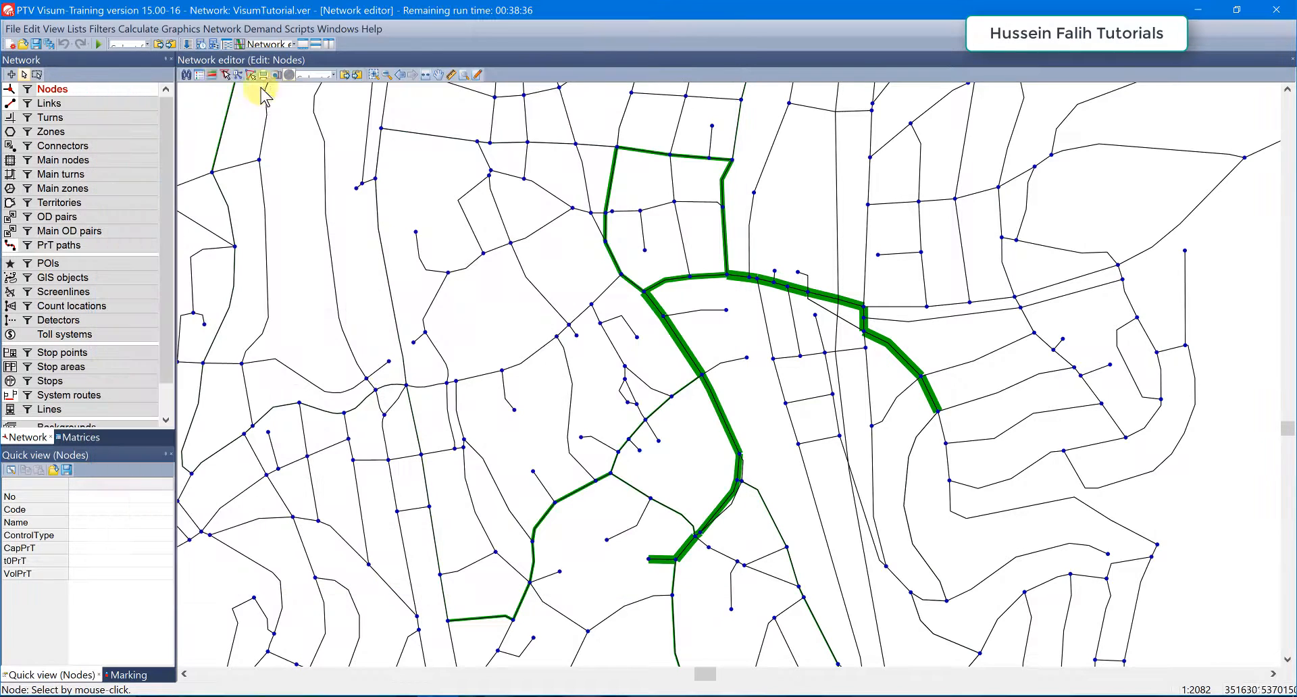
{"action": "left_click", "coordinate": [212, 75]}
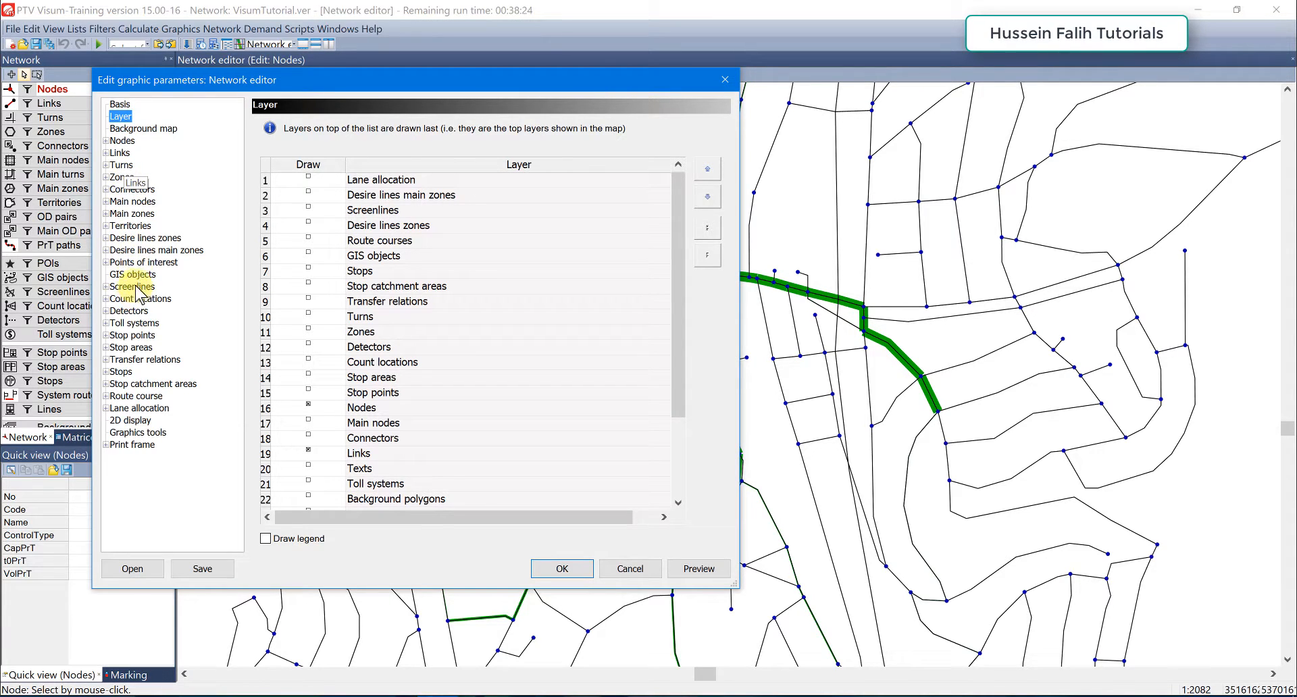
{"action": "left_click", "coordinate": [628, 569]}
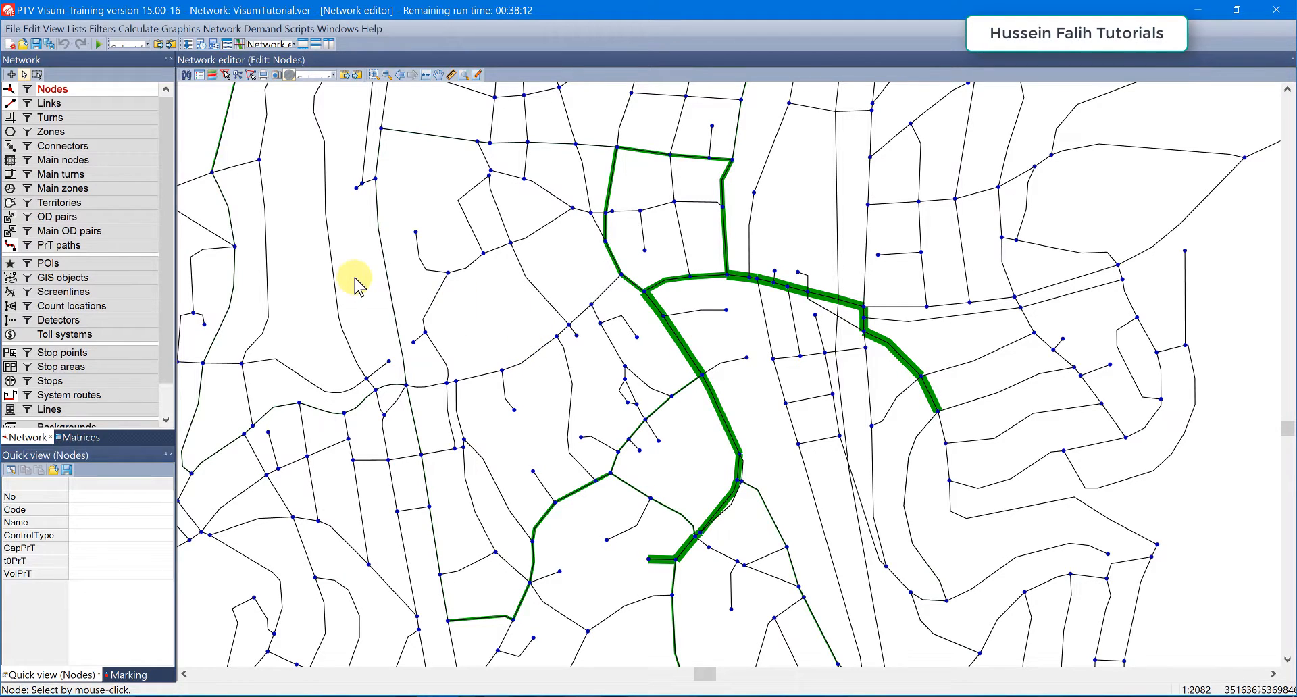
- Open the graphic parameters for the display of links, review them and accept them as they are
{"action": "right_click", "coordinate": [12, 109]}
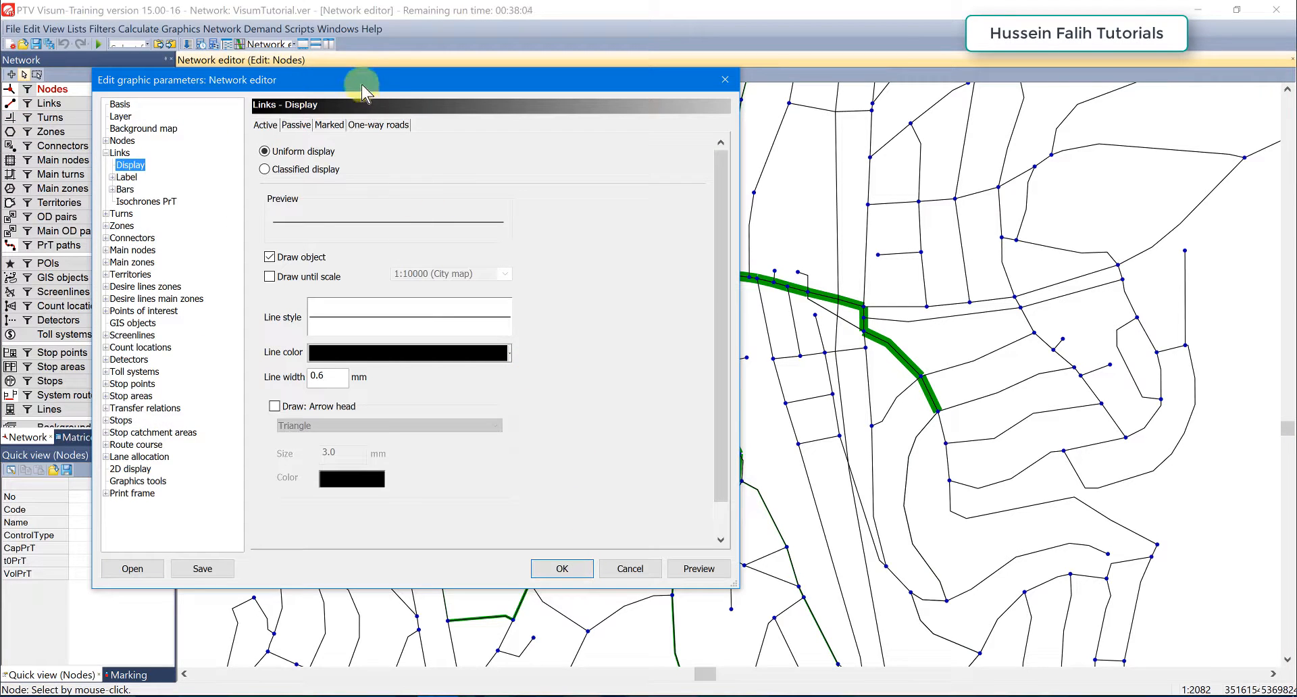
{"action": "left_click", "coordinate": [131, 167]}
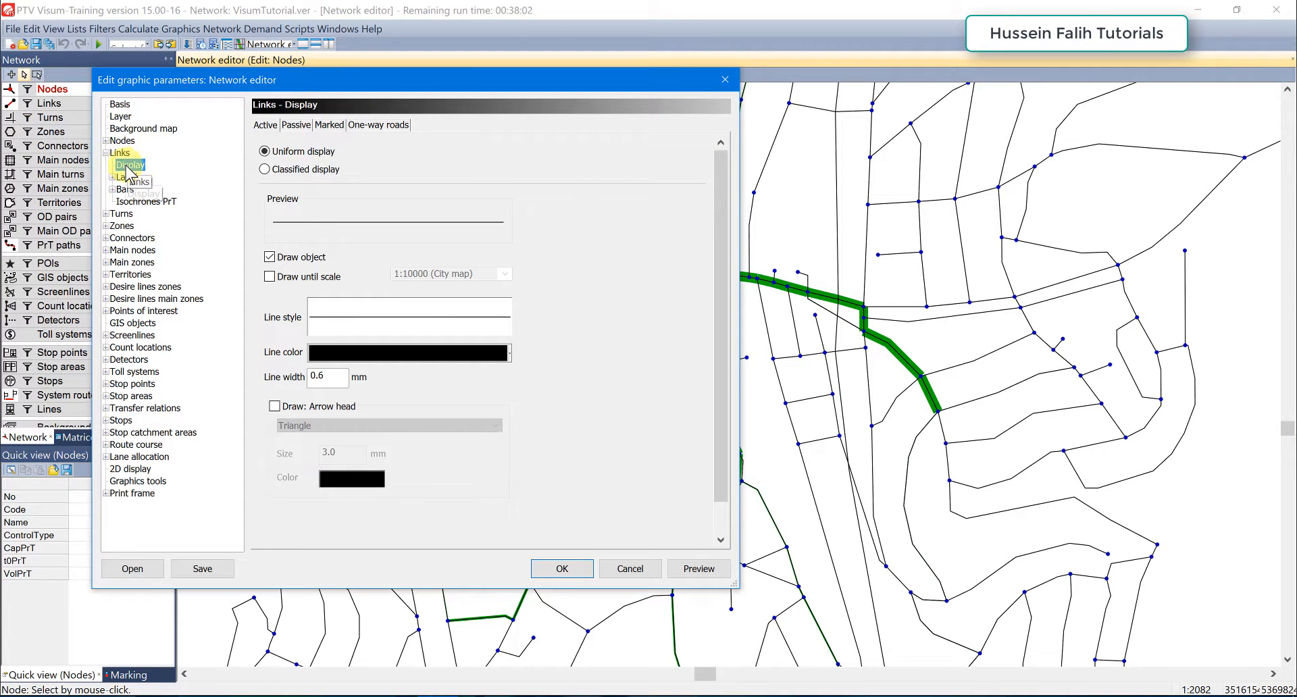
{"action": "left_click", "coordinate": [554, 571]}
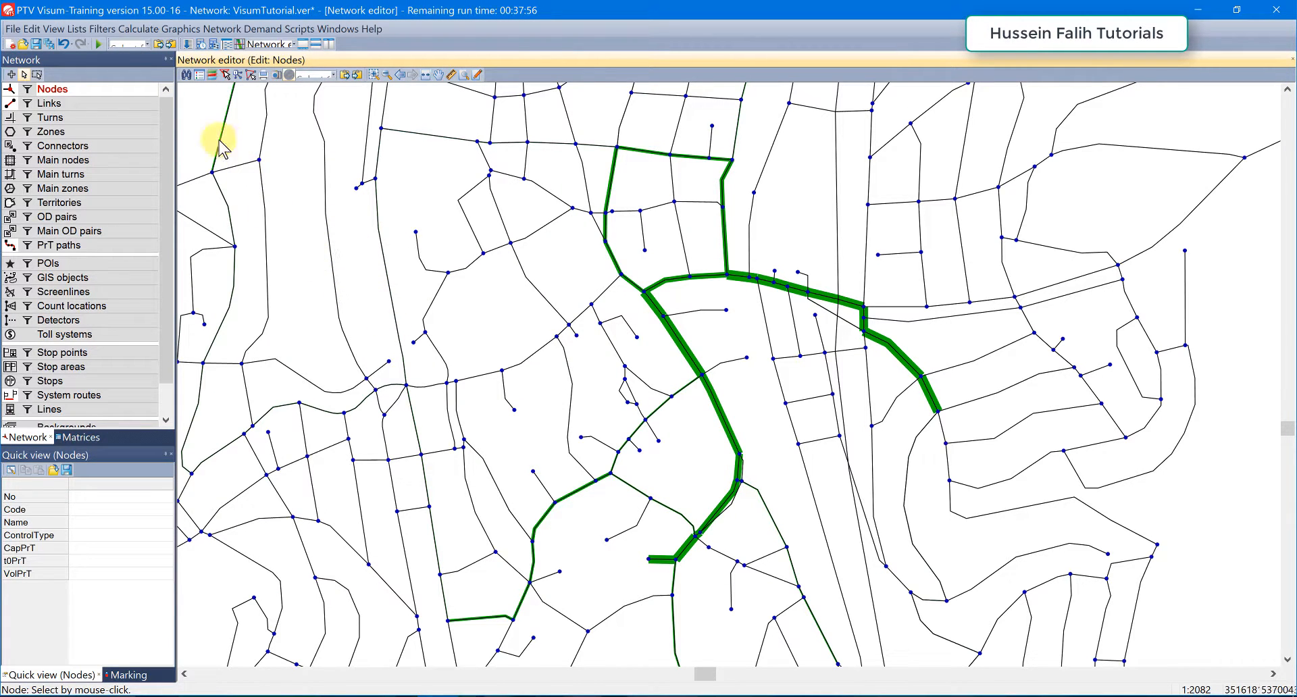
- Move the Links layer above the Nodes layer in the network editor's drawing order and apply it
{"action": "left_click", "coordinate": [211, 75]}
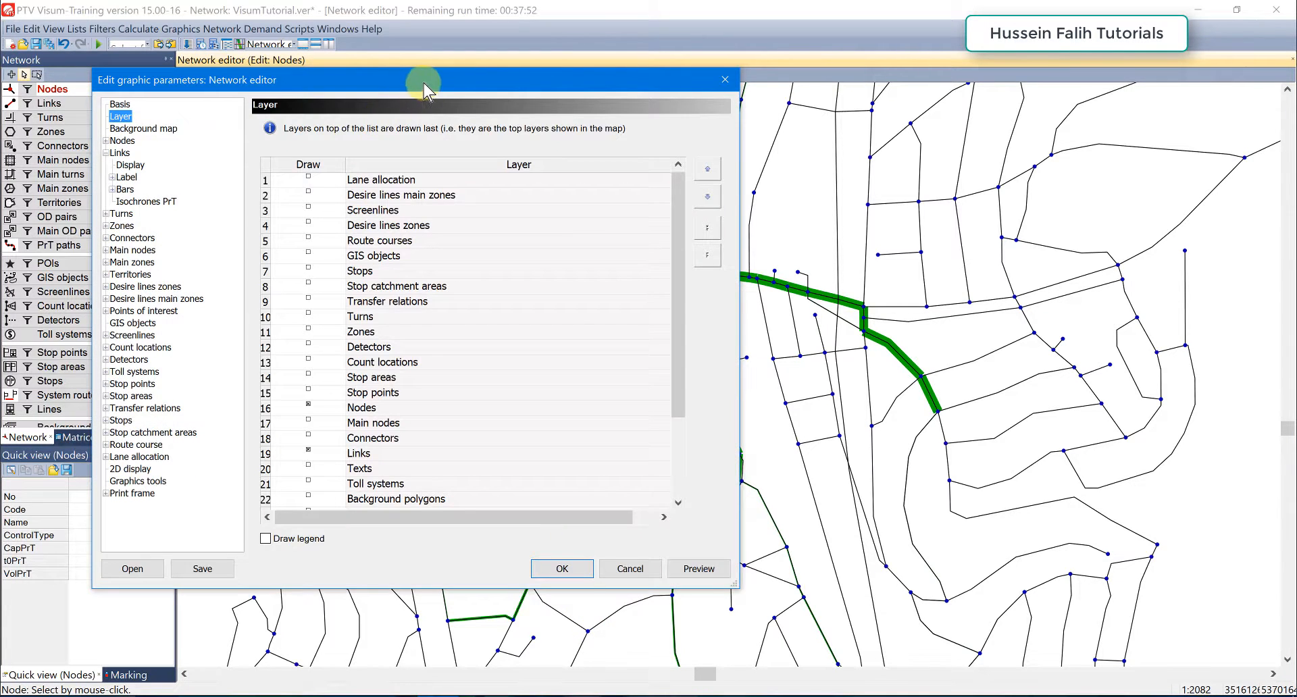
{"action": "left_click_drag", "start_coordinate": [419, 90], "coordinate": [455, 88]}
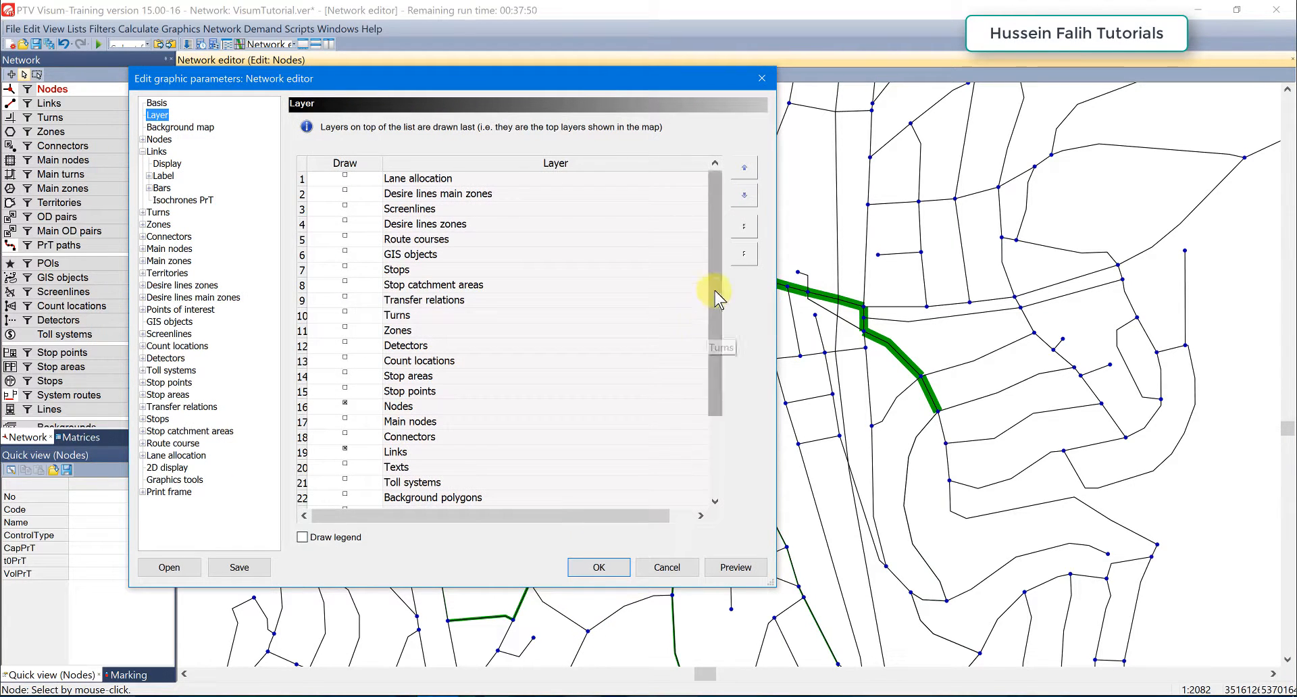
{"action": "left_click_drag", "start_coordinate": [711, 283], "coordinate": [710, 417]}
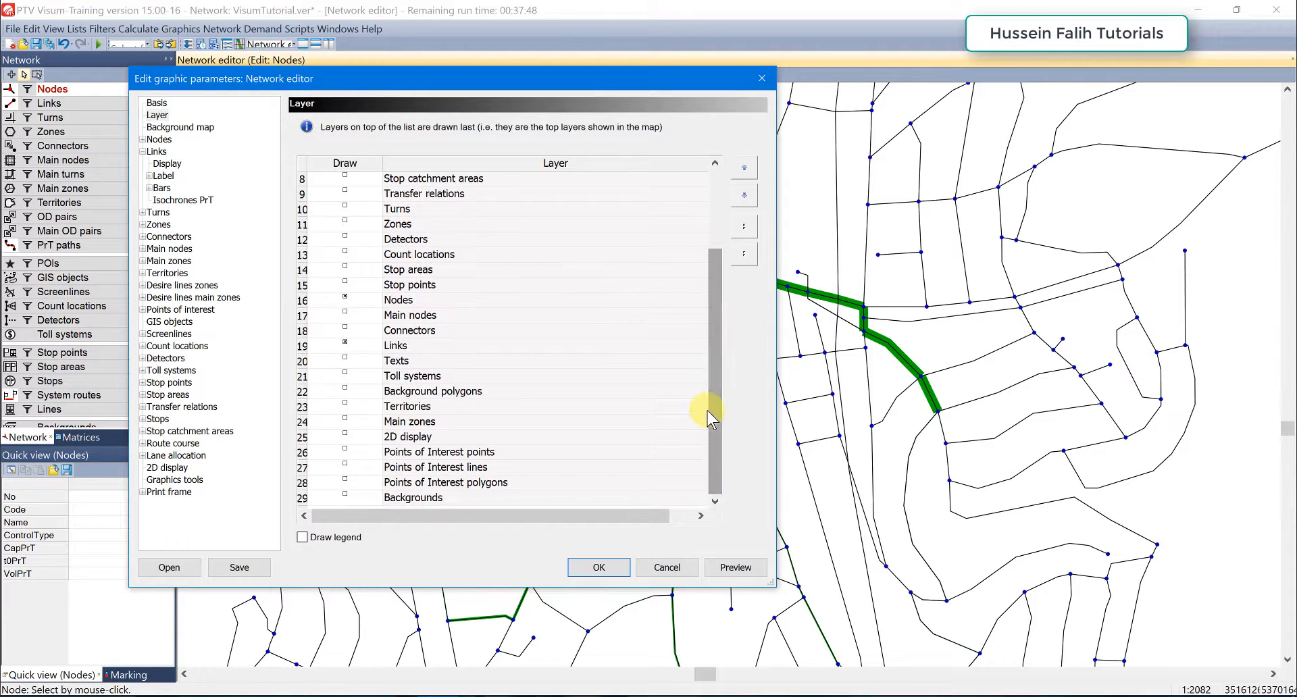
{"action": "left_click", "coordinate": [409, 348]}
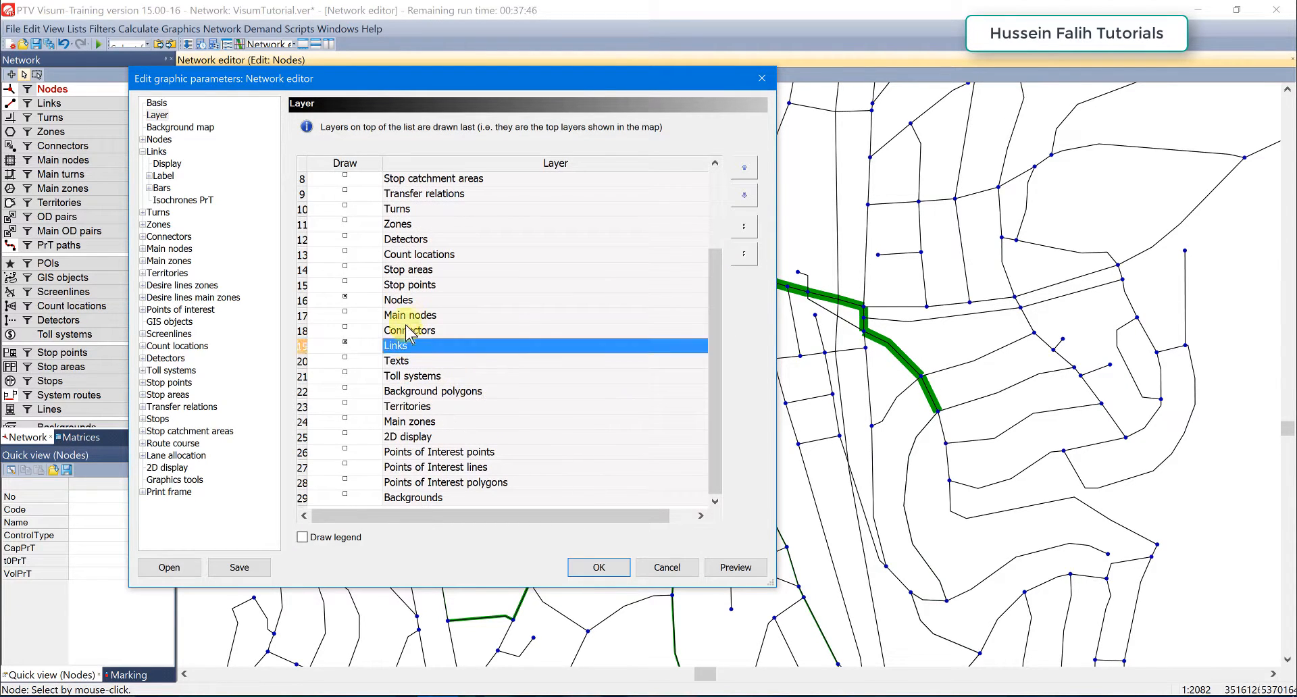
{"action": "left_click", "coordinate": [405, 301]}
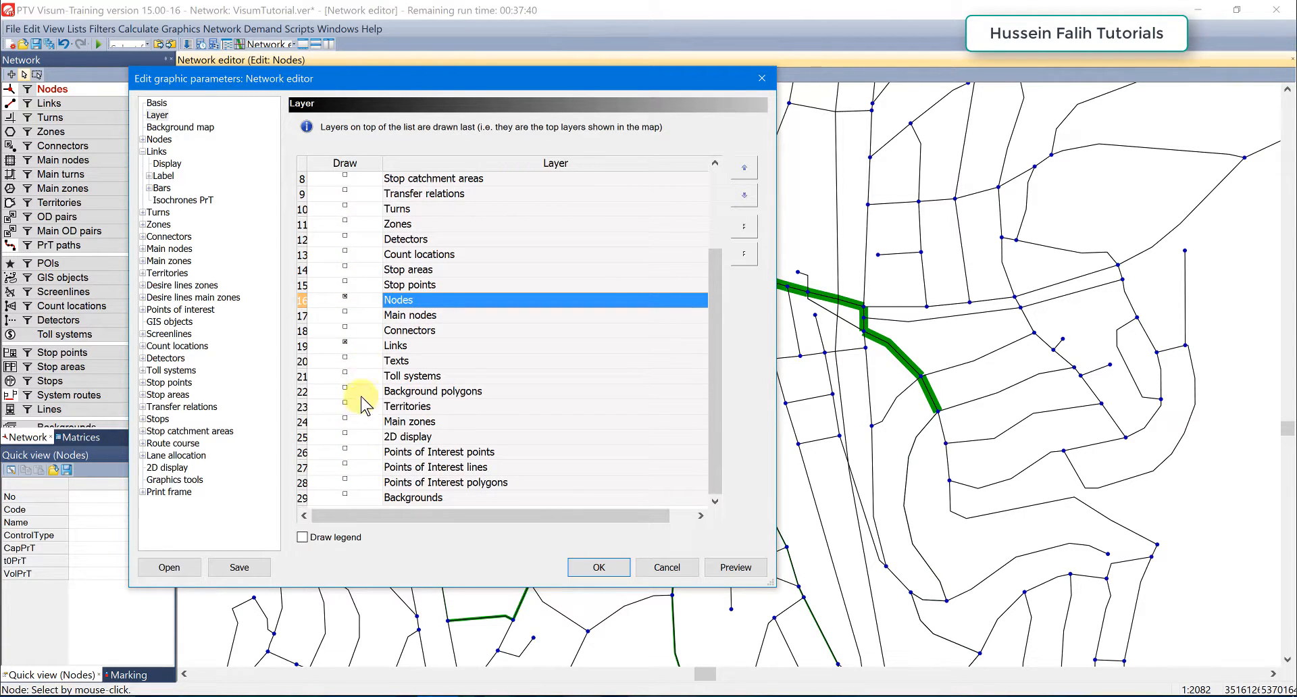
{"action": "left_click", "coordinate": [395, 346]}
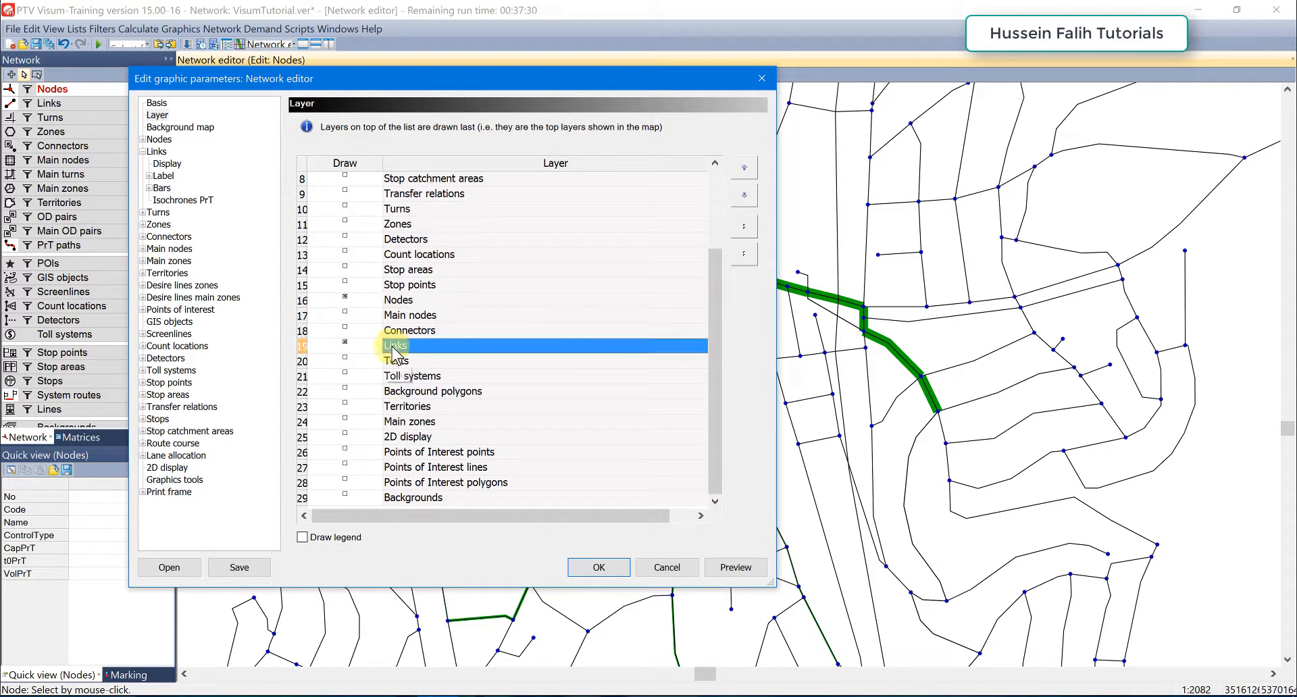
{"action": "left_click", "coordinate": [744, 168]}
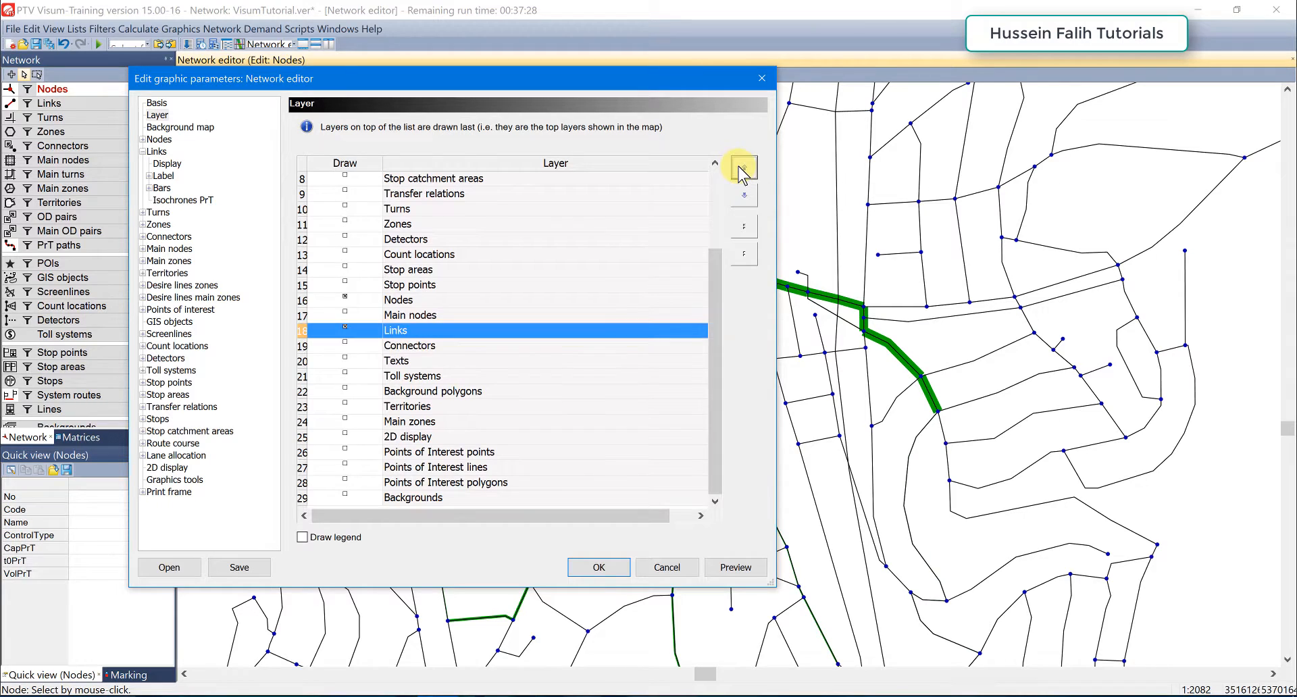
{"action": "left_click", "coordinate": [743, 168]}
{"action": "left_click", "coordinate": [743, 168]}
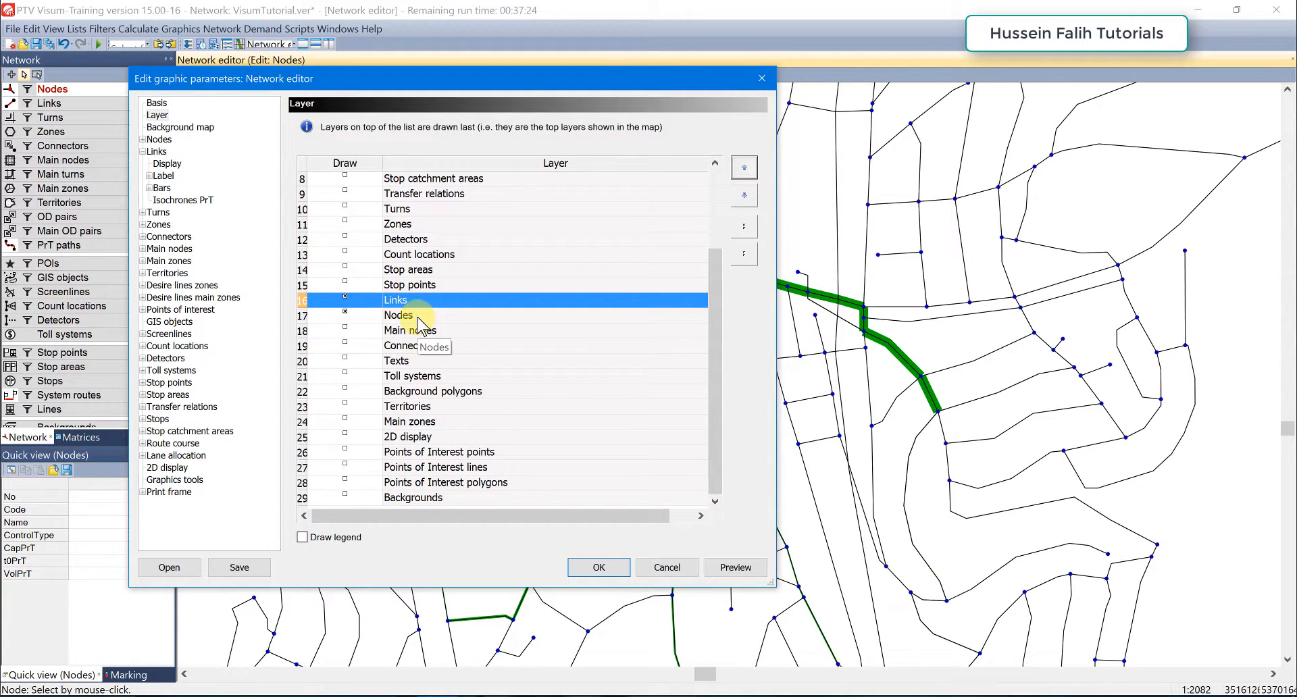
{"action": "left_click", "coordinate": [597, 566]}
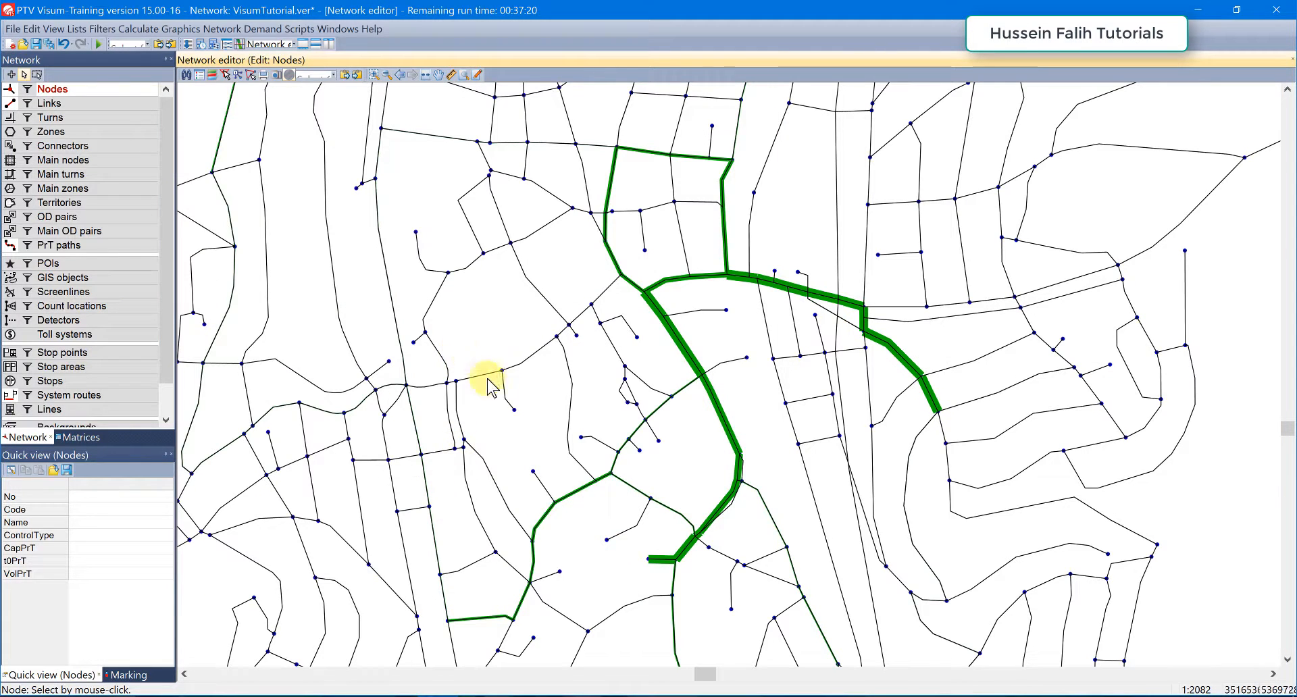
- Make links the active network object and turn off the drawing of isochrones in their graphic parameters
{"action": "left_click_drag", "start_coordinate": [515, 400], "coordinate": [478, 421]}
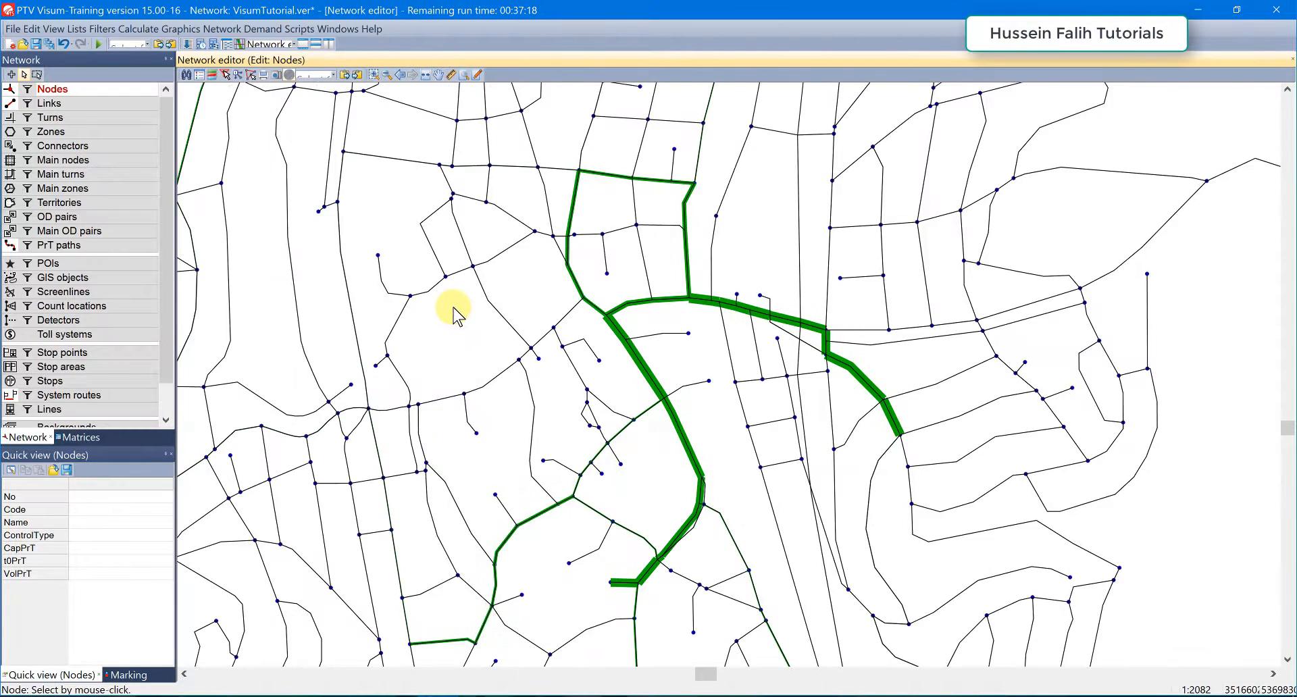
{"action": "left_click", "coordinate": [95, 104]}
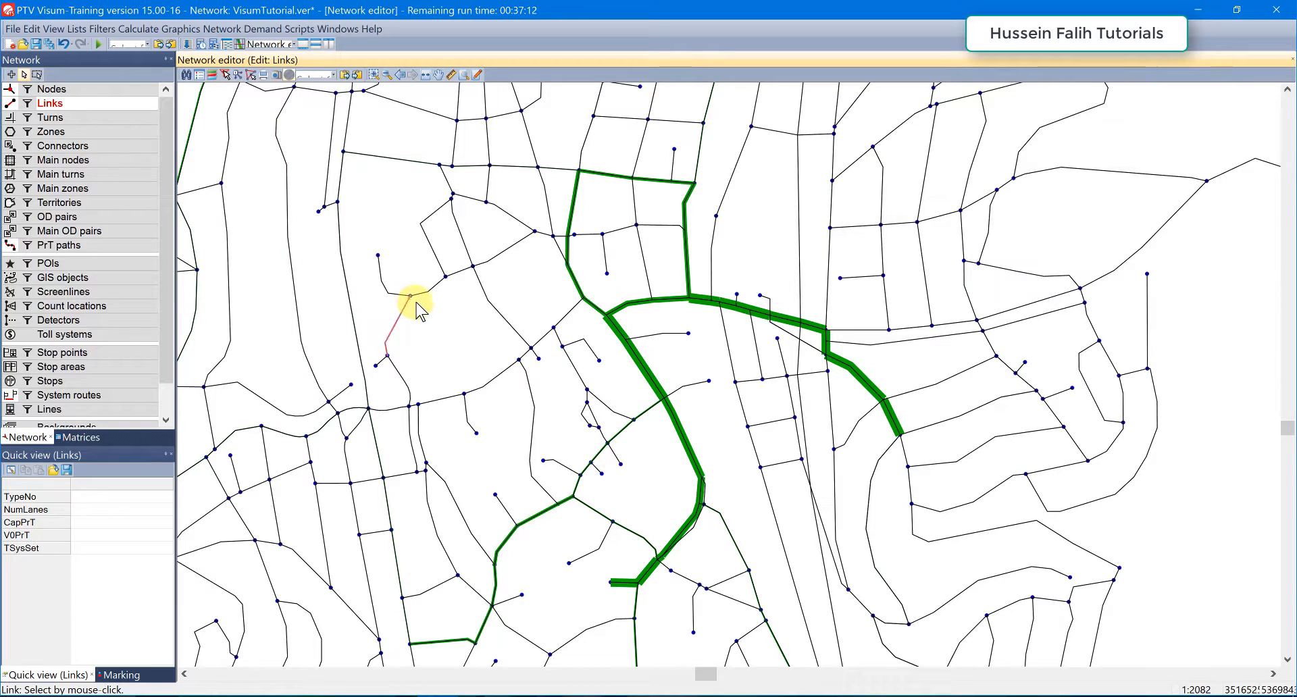
{"action": "right_click", "coordinate": [11, 107]}
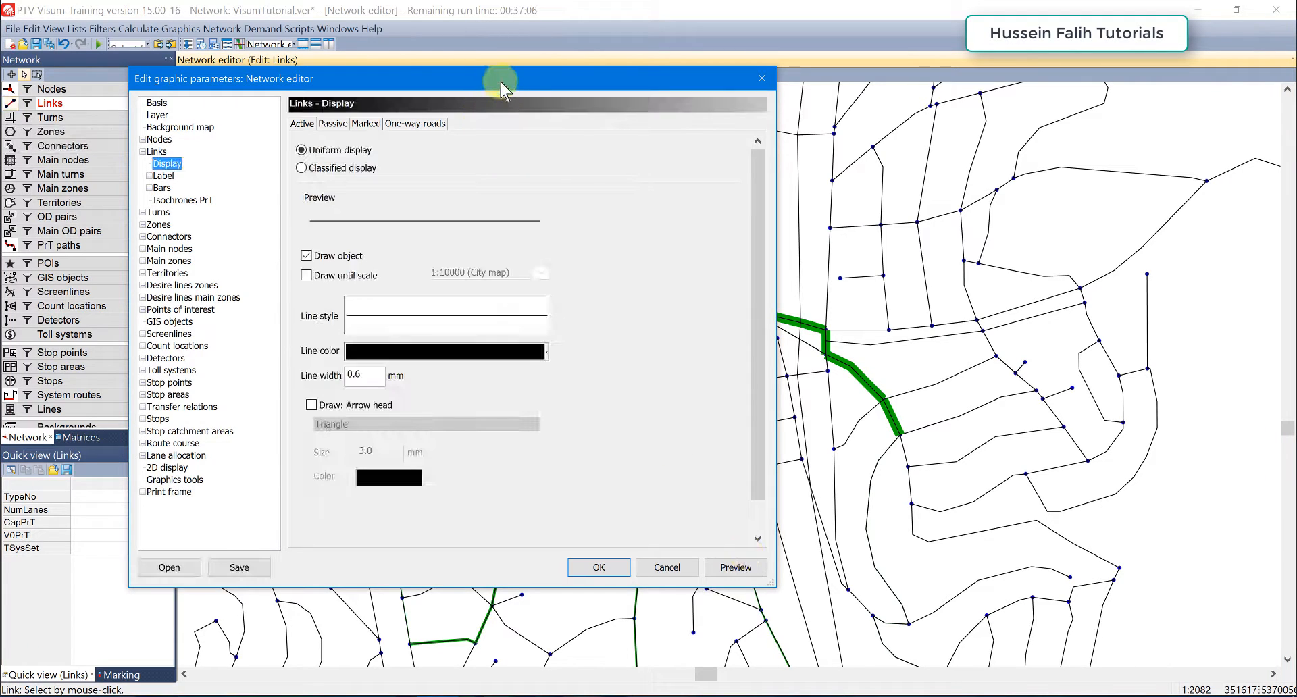
{"action": "left_click_drag", "start_coordinate": [501, 86], "coordinate": [668, 117]}
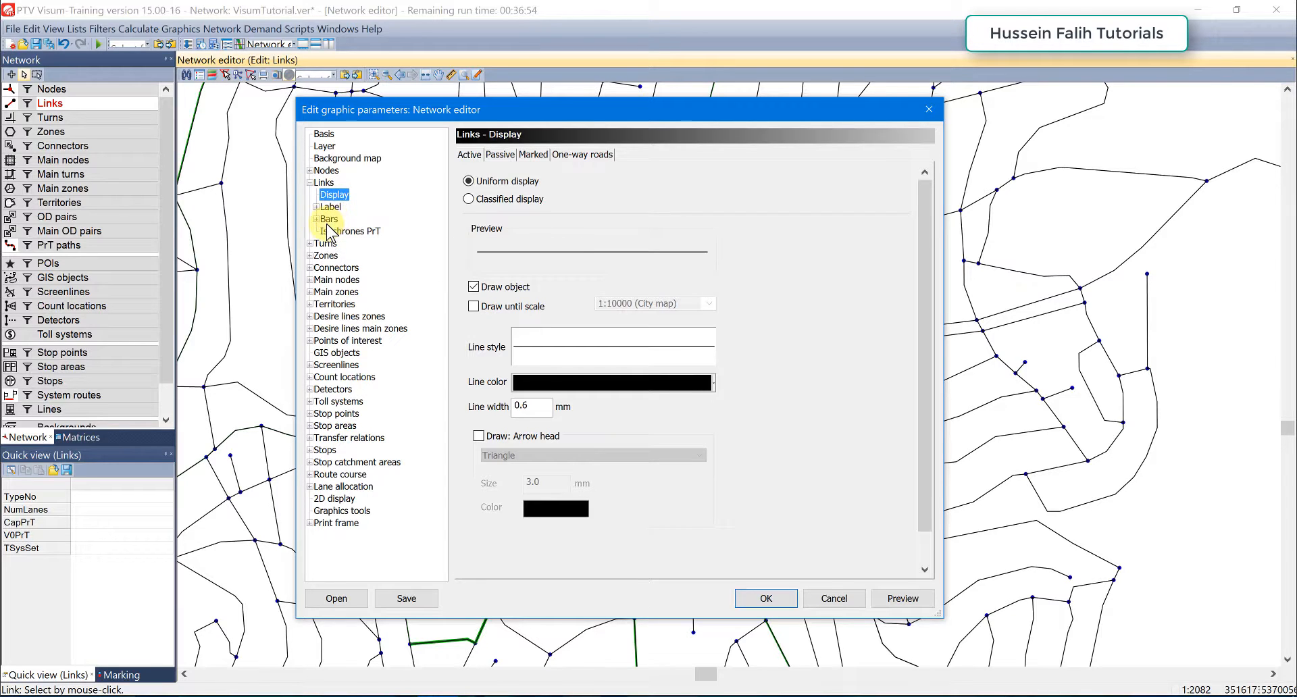
{"action": "left_click", "coordinate": [323, 183]}
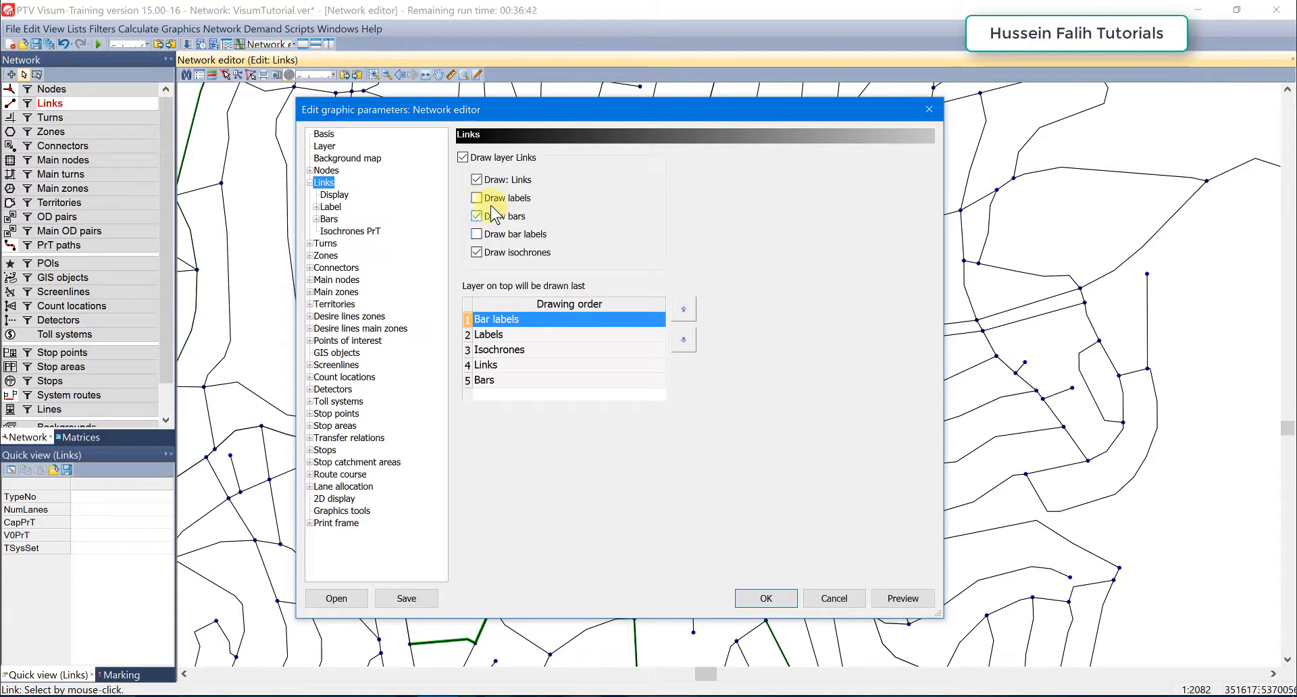
{"action": "left_click", "coordinate": [477, 252]}
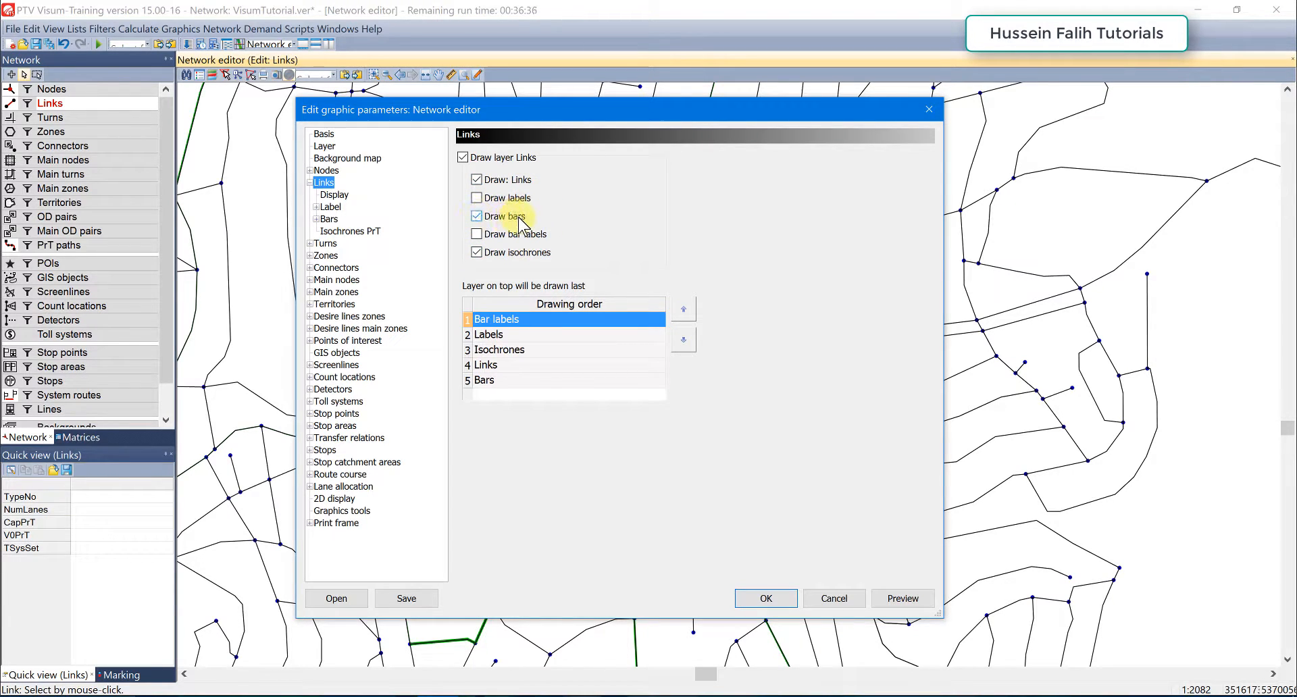
{"action": "left_click", "coordinate": [478, 254]}
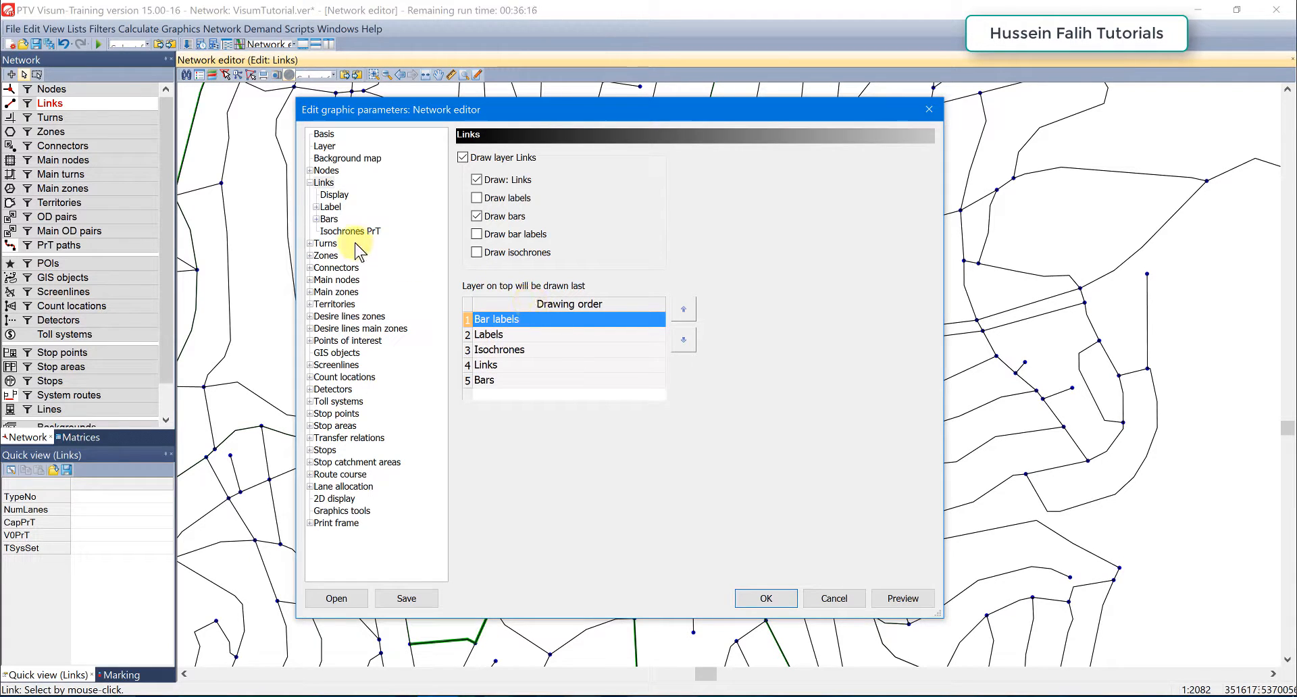
- Set the uniform display of active links to a red line 0.4 mm wide and preview it on the network
{"action": "left_click", "coordinate": [334, 195]}
{"action": "mouse_move", "coordinate": [596, 113]}
{"action": "left_mouse_down"}
{"action": "mouse_move", "coordinate": [610, 130]}
{"action": "mouse_move", "coordinate": [582, 121]}
{"action": "left_mouse_up"}
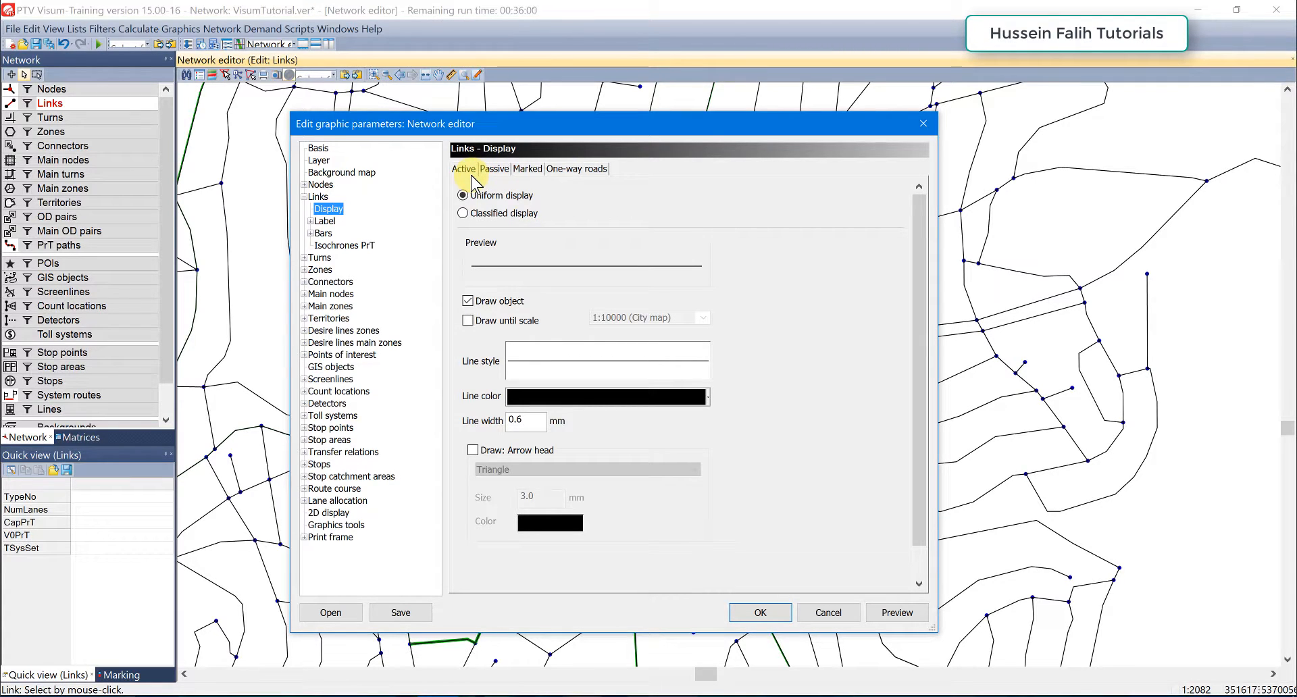
{"action": "left_click", "coordinate": [494, 169]}
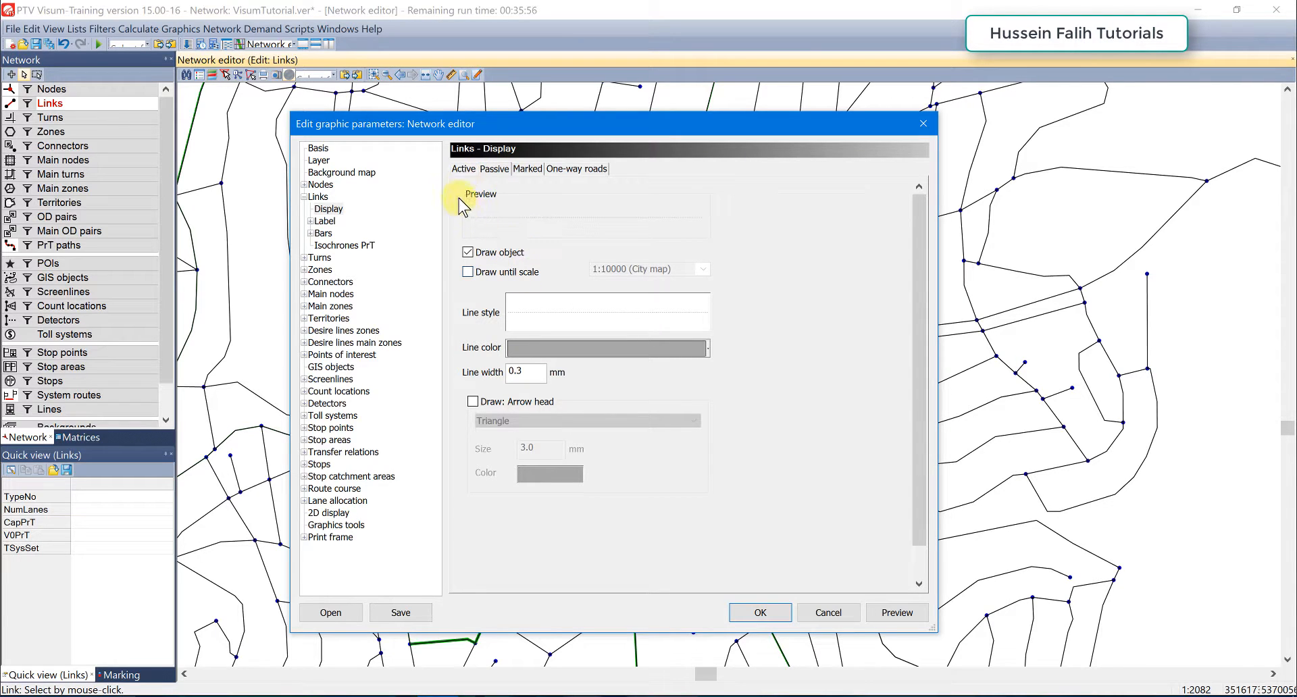
{"action": "left_click", "coordinate": [469, 170]}
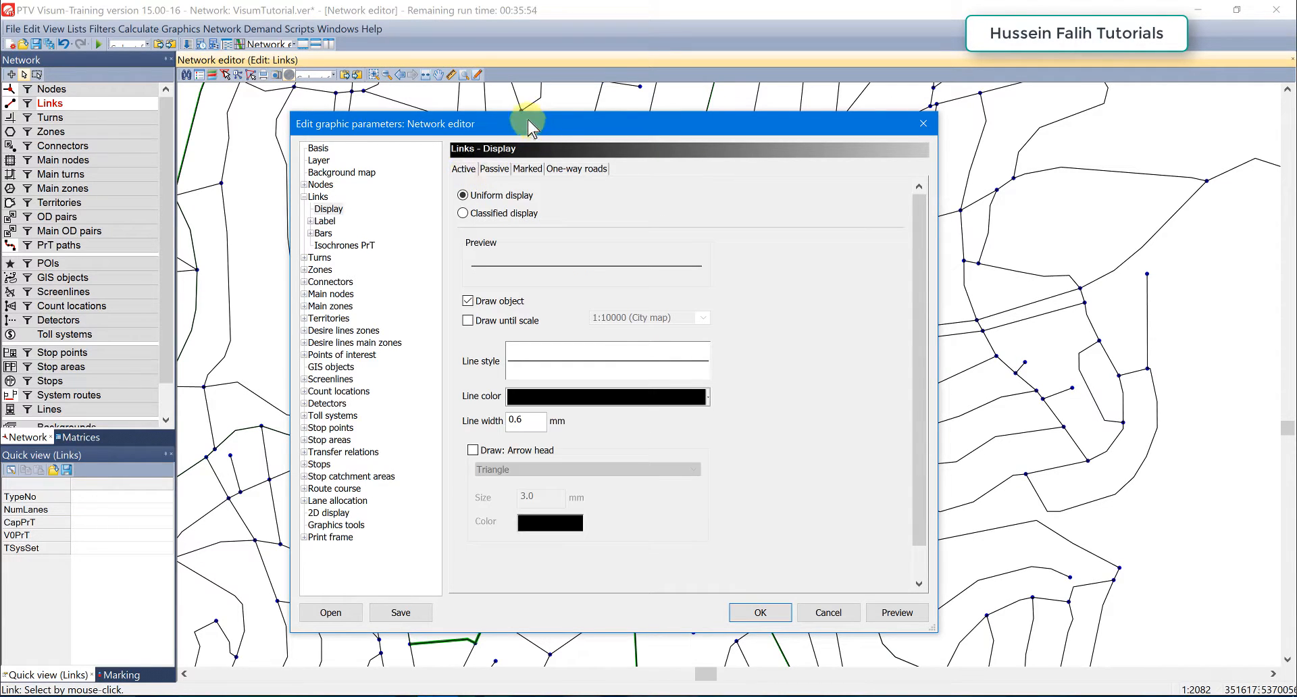
{"action": "left_click_drag", "start_coordinate": [544, 132], "coordinate": [524, 112]}
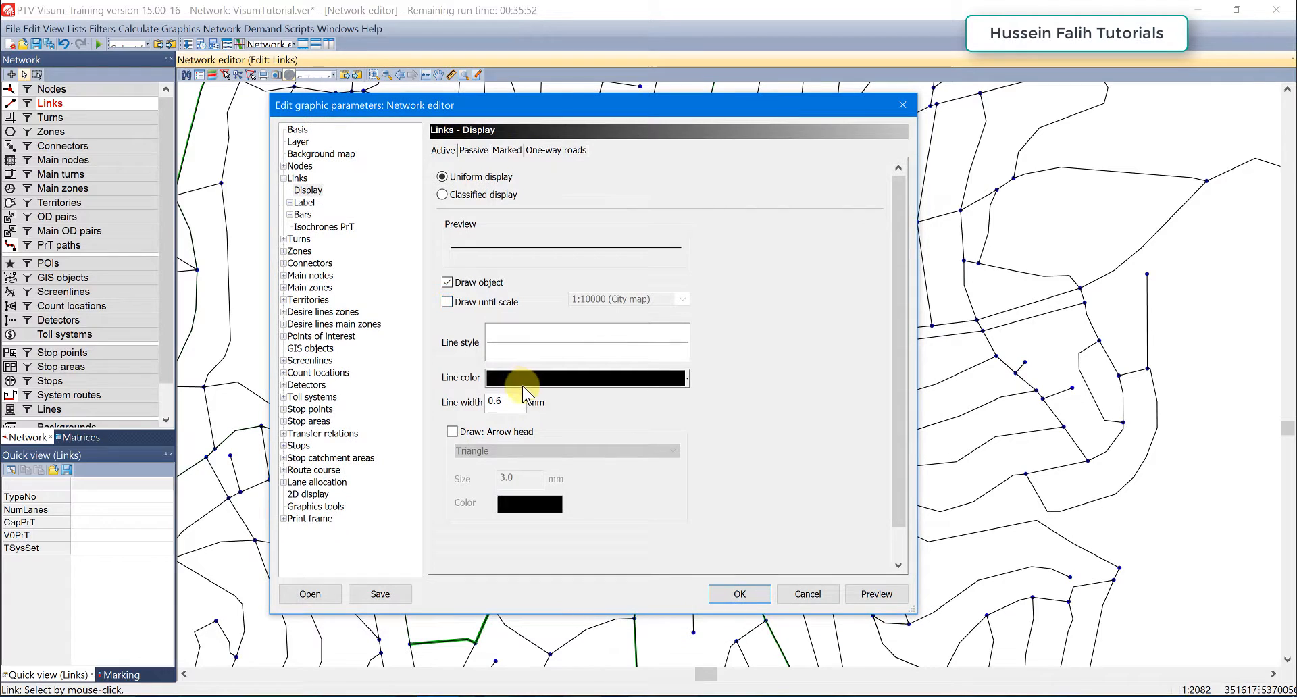
{"action": "left_click_drag", "start_coordinate": [516, 401], "coordinate": [462, 401]}
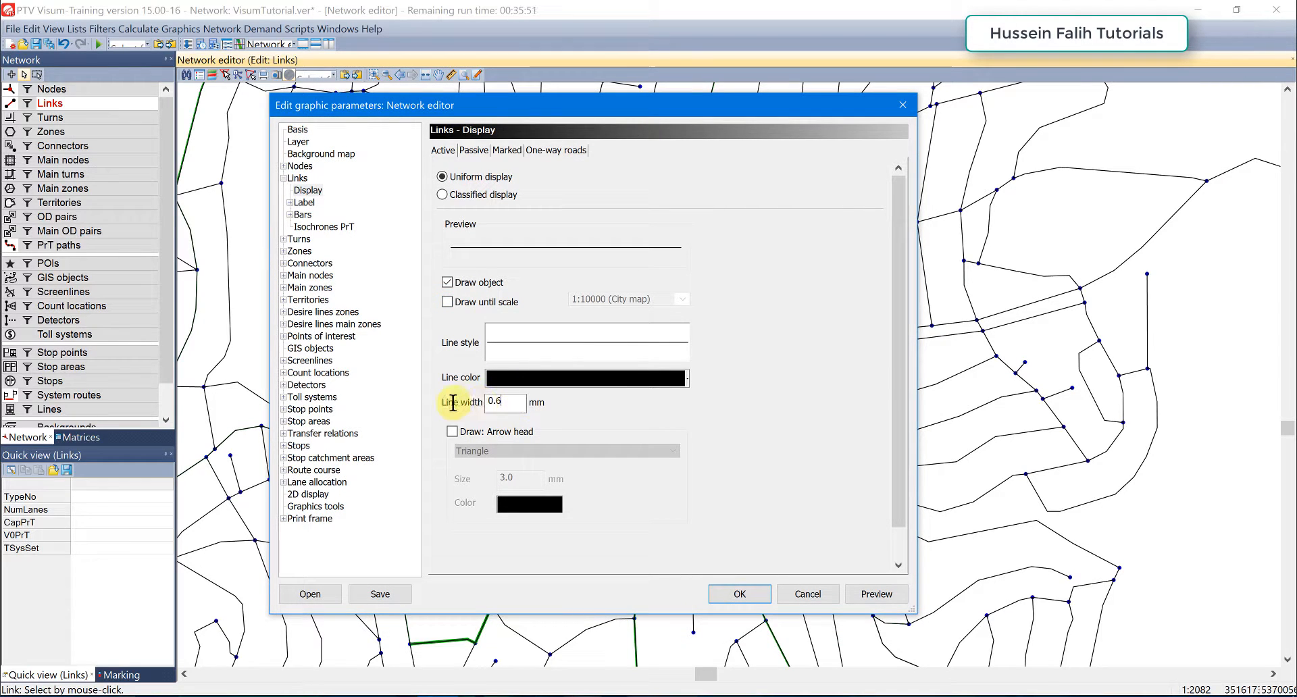
{"action": "left_click", "coordinate": [508, 380]}
{"action": "left_click", "coordinate": [489, 404]}
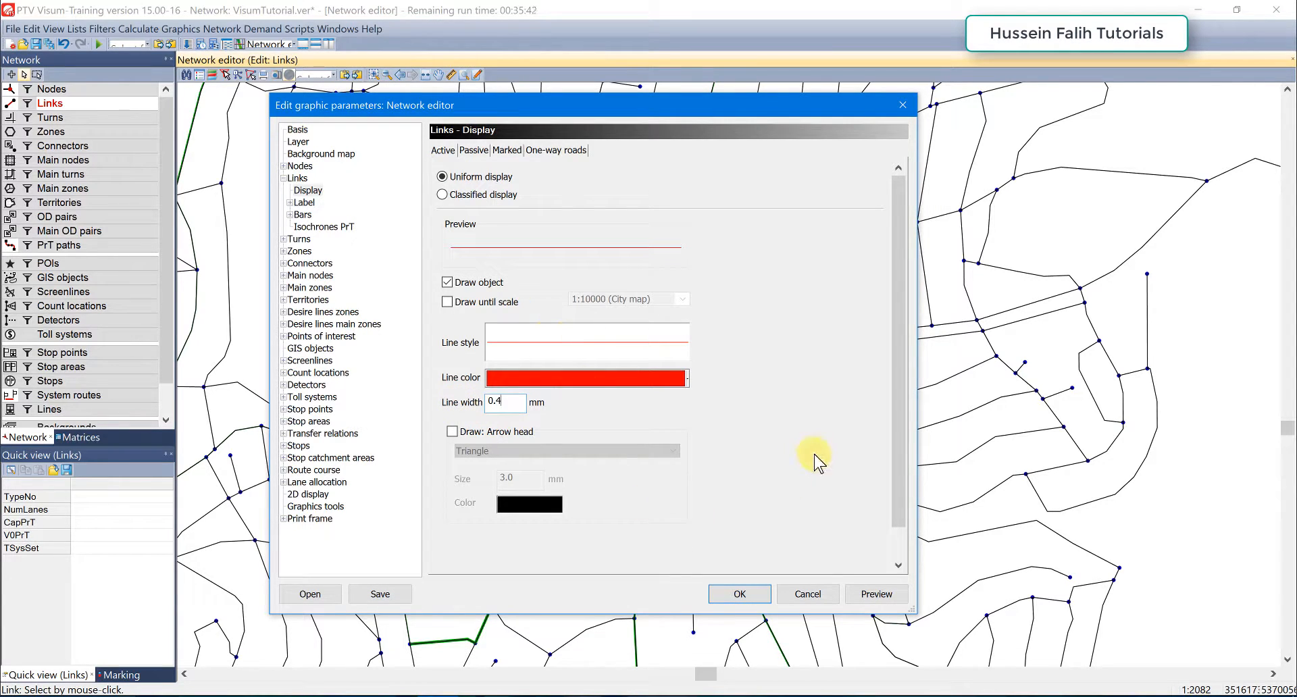
{"action": "left_click", "coordinate": [876, 594]}
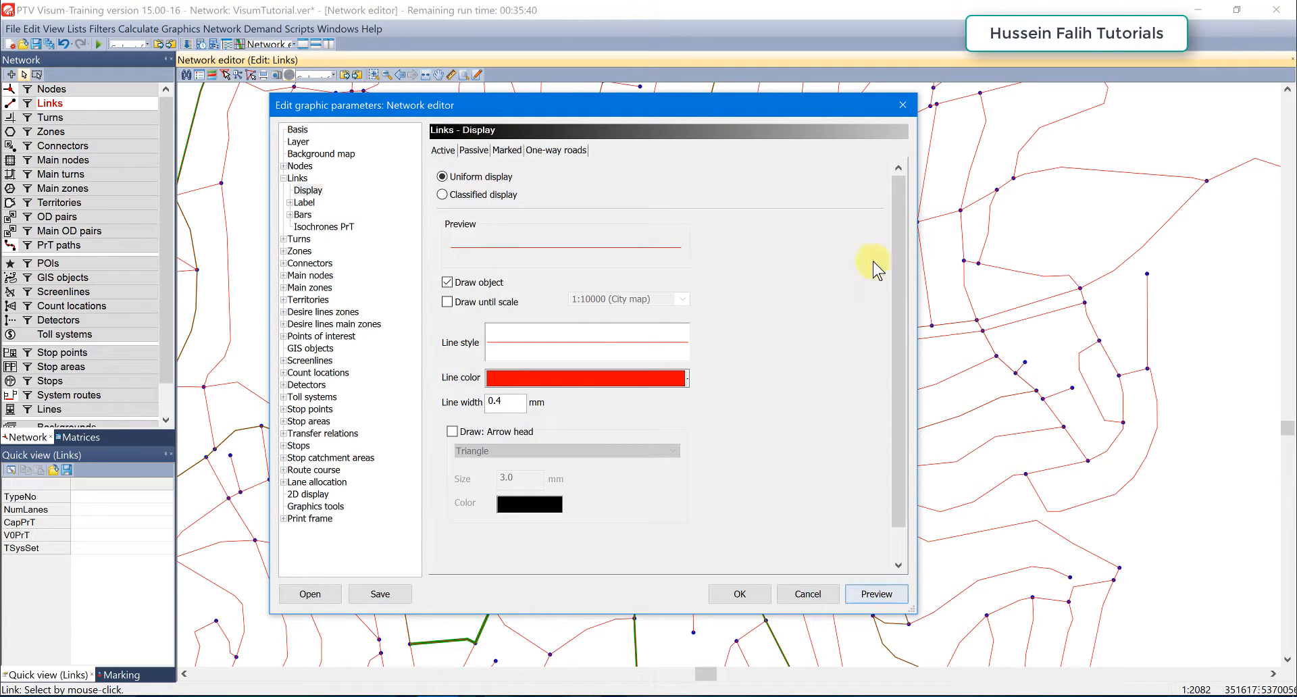
{"action": "left_click_drag", "start_coordinate": [597, 106], "coordinate": [312, 99]}
{"action": "left_click_drag", "start_coordinate": [535, 100], "coordinate": [780, 82]}
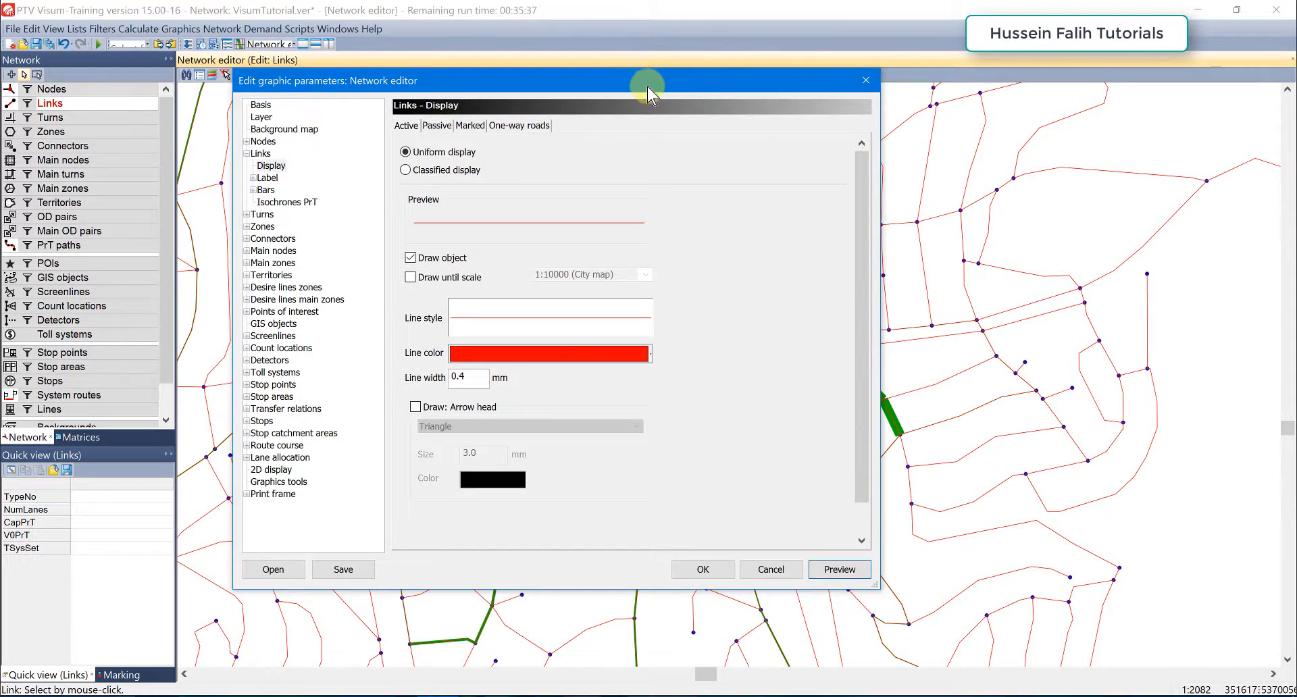
{"action": "left_click_drag", "start_coordinate": [642, 81], "coordinate": [704, 100]}
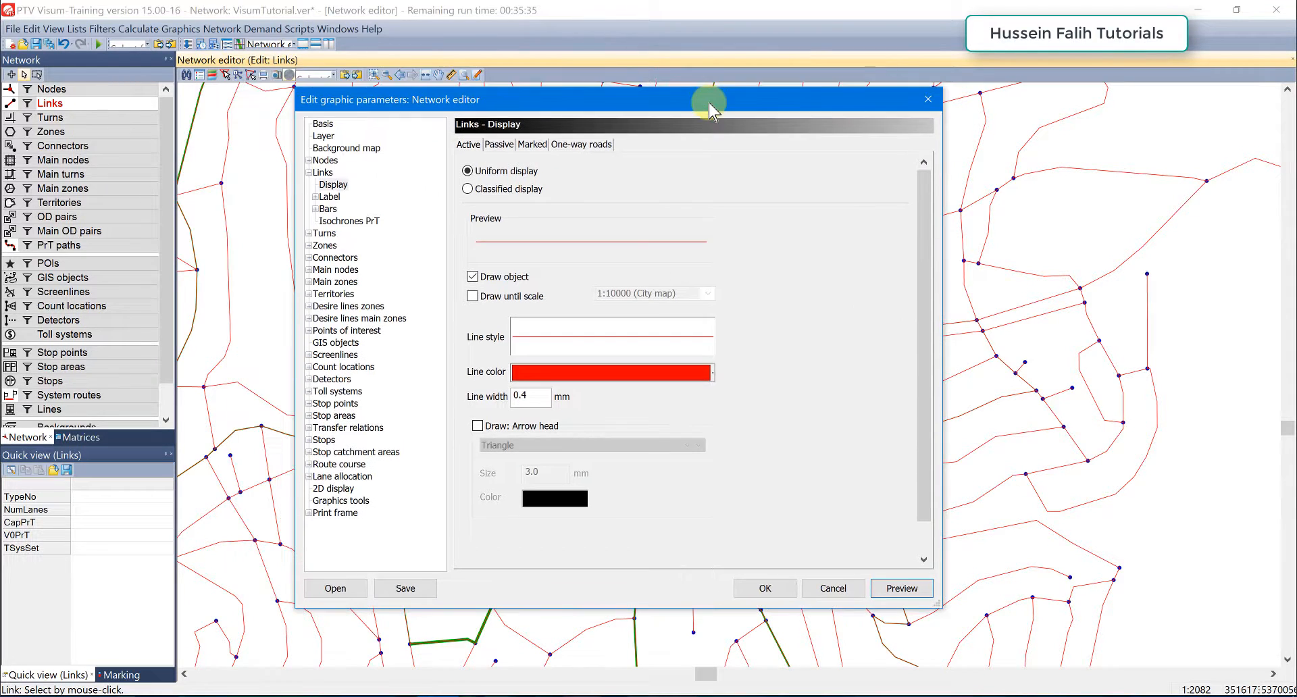
- Configure the active link labels to draw their label and display the link number as text, and preview the result
{"action": "left_click", "coordinate": [328, 198]}
{"action": "left_click", "coordinate": [315, 197]}
{"action": "left_click", "coordinate": [337, 208]}
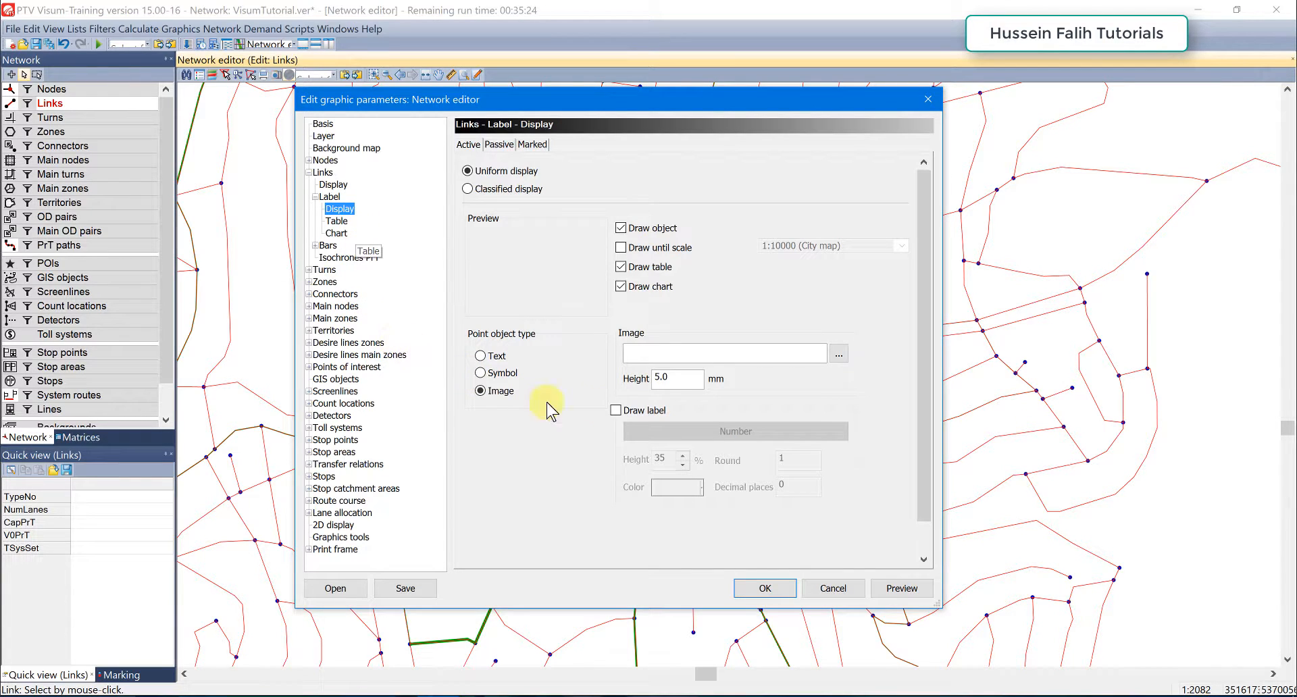
{"action": "left_click", "coordinate": [637, 419]}
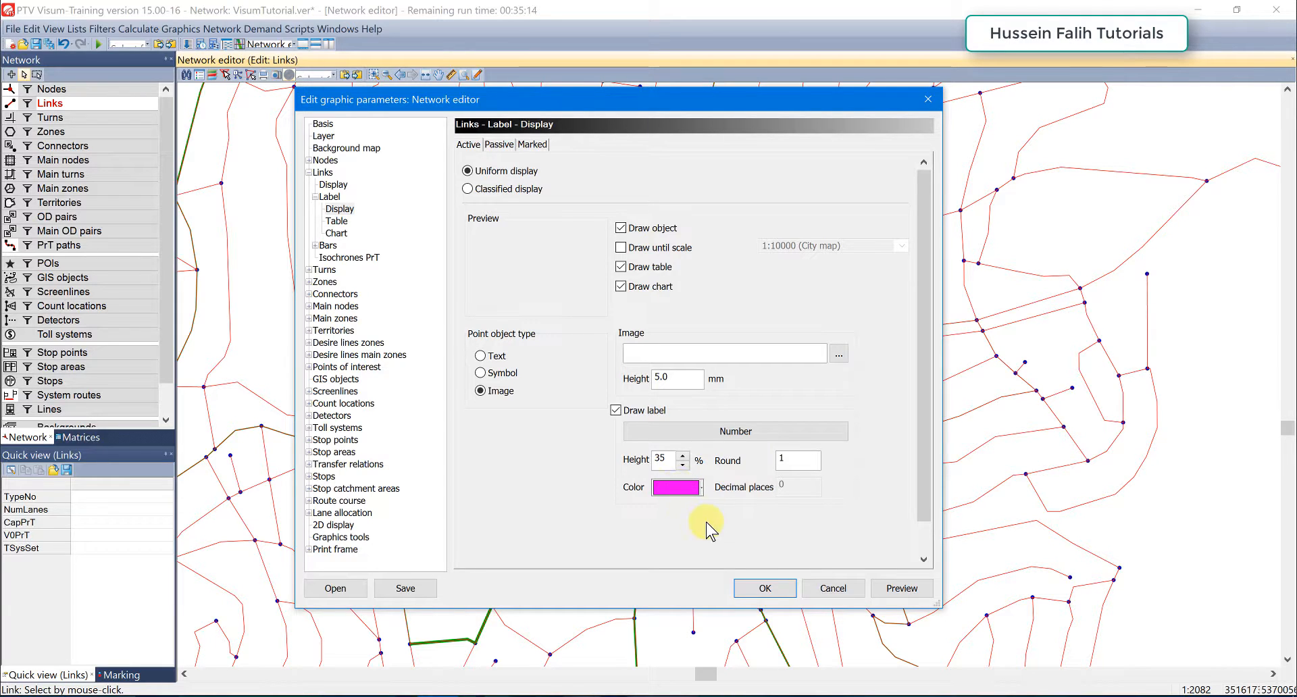
{"action": "left_click", "coordinate": [492, 358]}
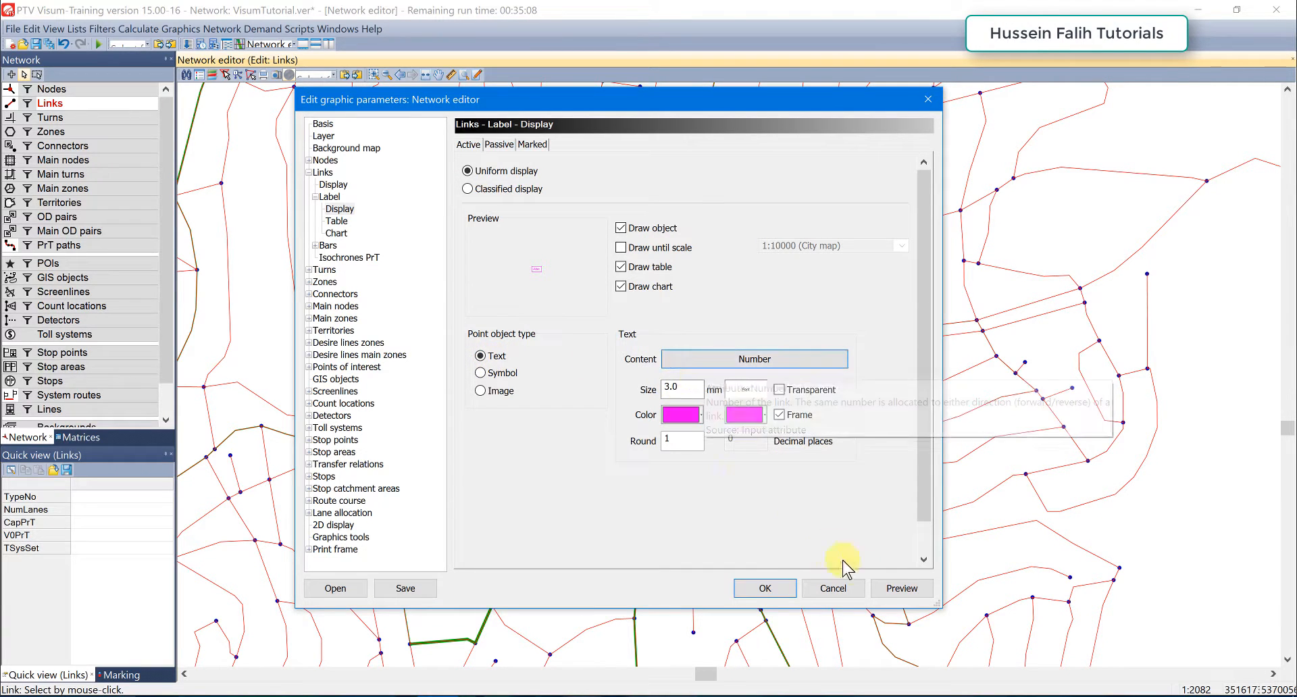
{"action": "left_click", "coordinate": [899, 587]}
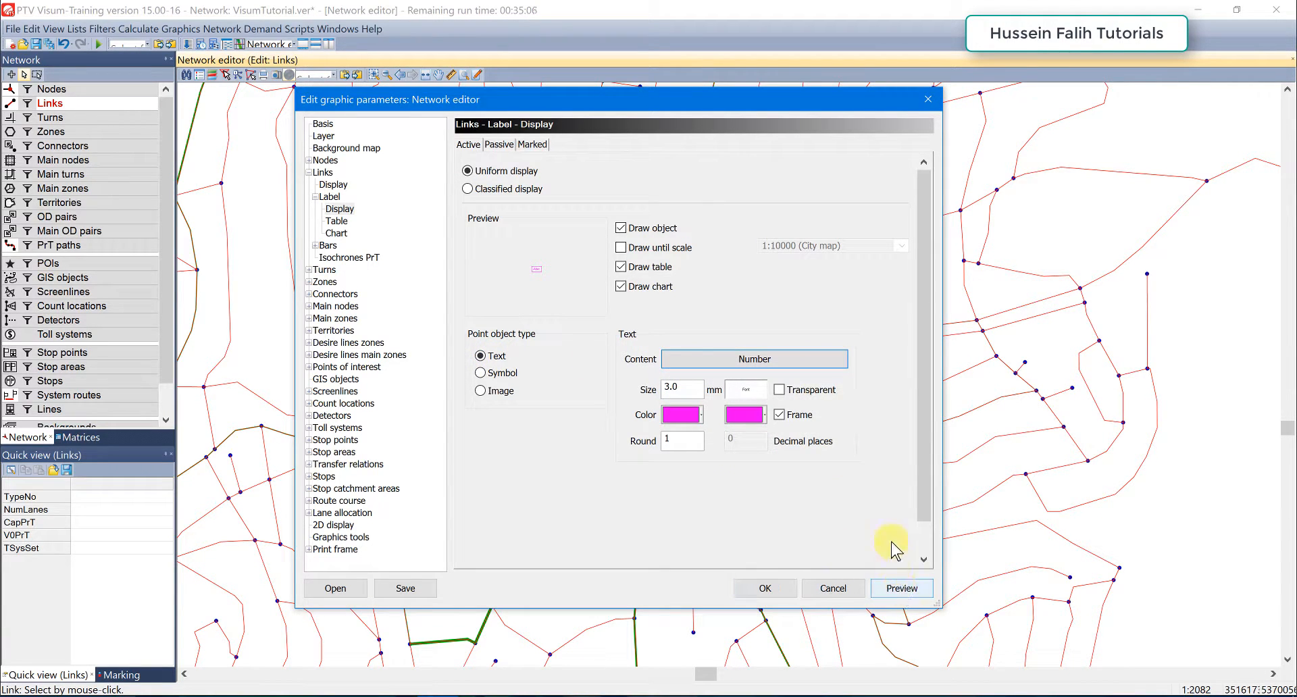
{"action": "left_click_drag", "start_coordinate": [668, 108], "coordinate": [505, 110]}
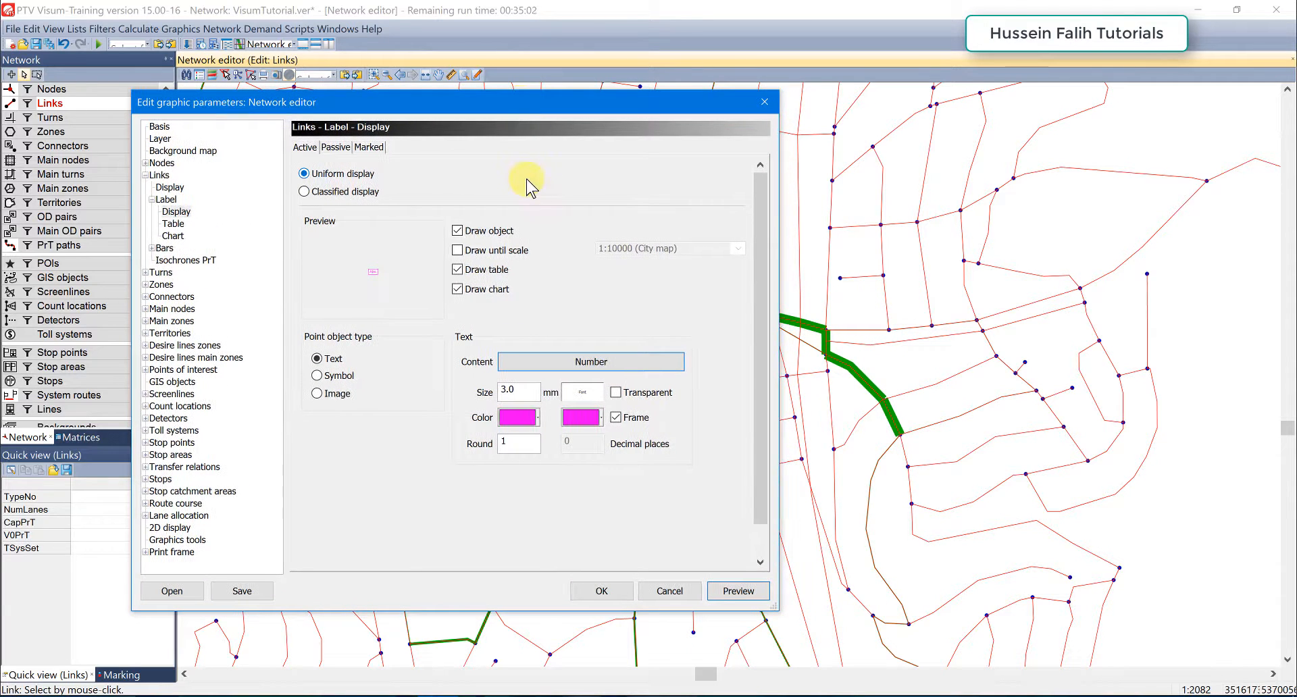
- Turn on the drawing of labels for the Links layer and preview them on the network
{"action": "left_click", "coordinate": [161, 176]}
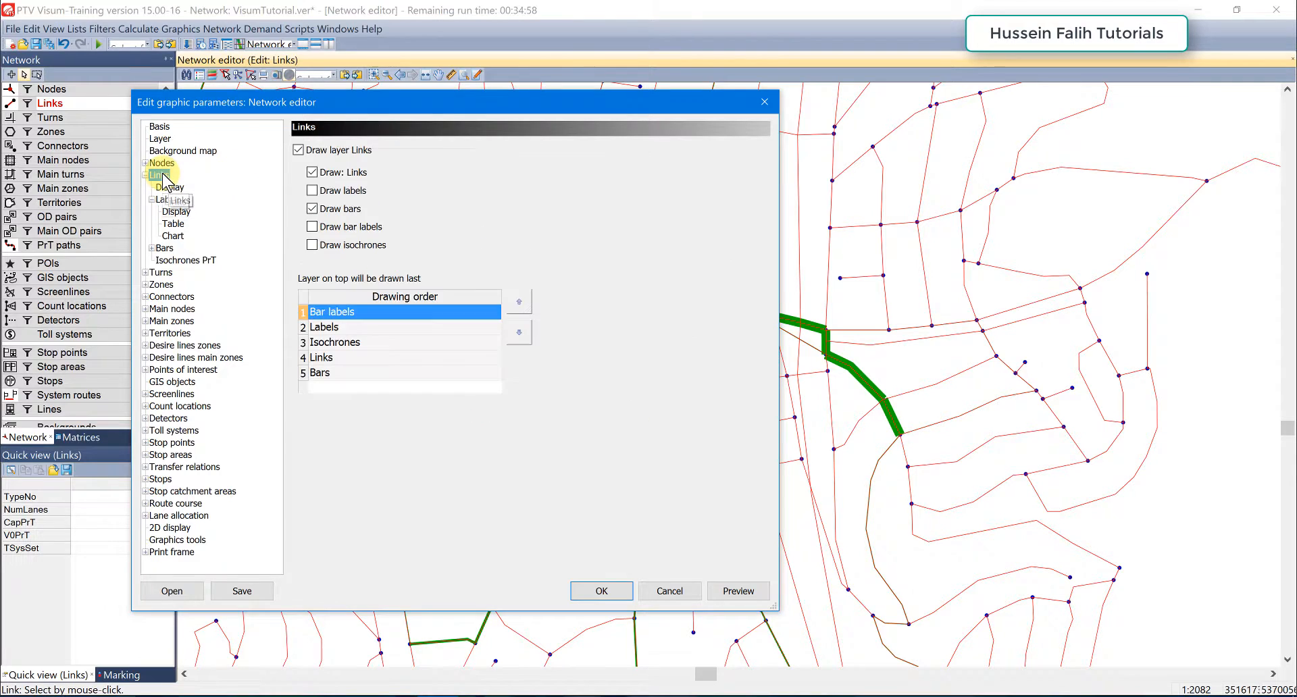
{"action": "left_click", "coordinate": [312, 190]}
{"action": "left_click", "coordinate": [738, 591]}
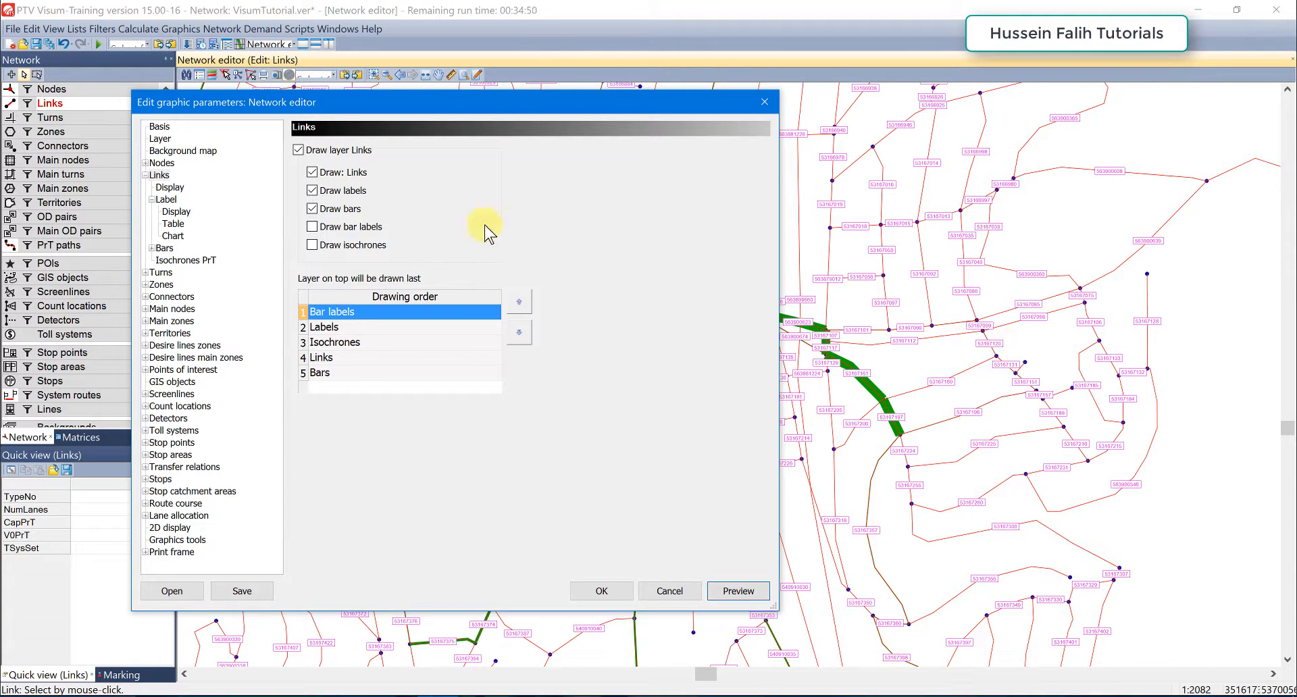
- Turn off the drawing of link labels, open the parameters for link bars and preview the network
{"action": "left_click", "coordinate": [338, 197]}
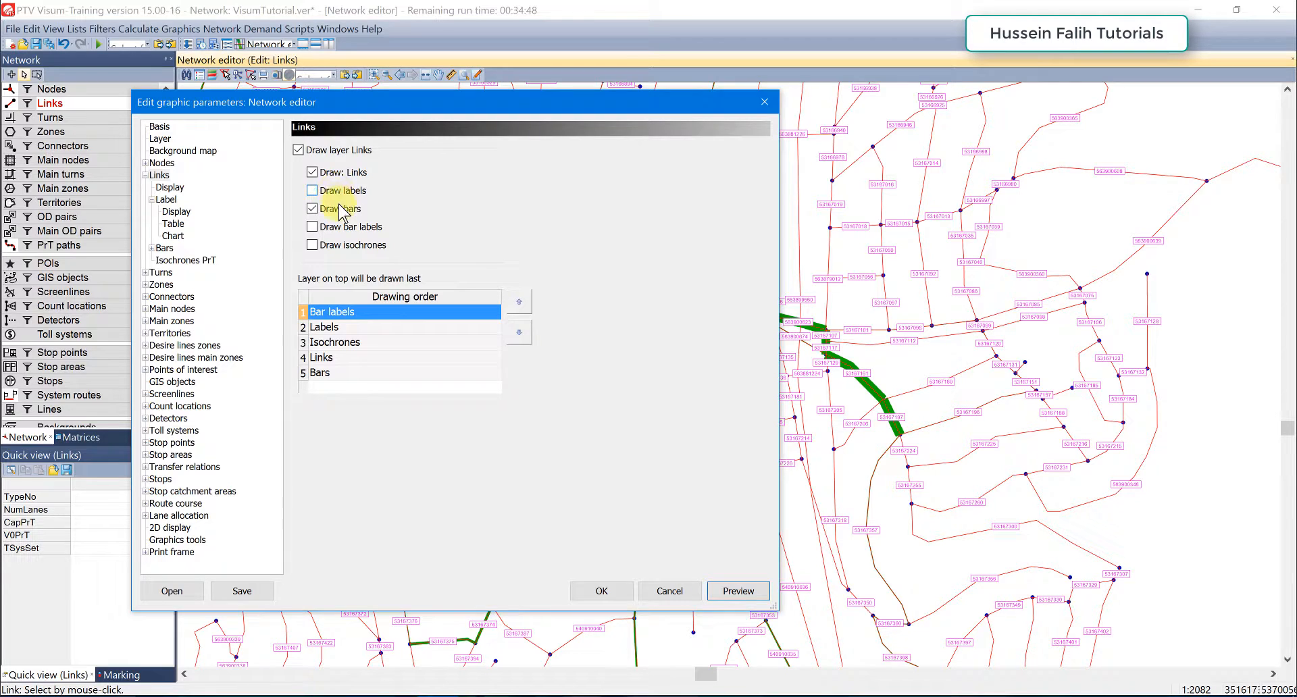
{"action": "left_click", "coordinate": [159, 248]}
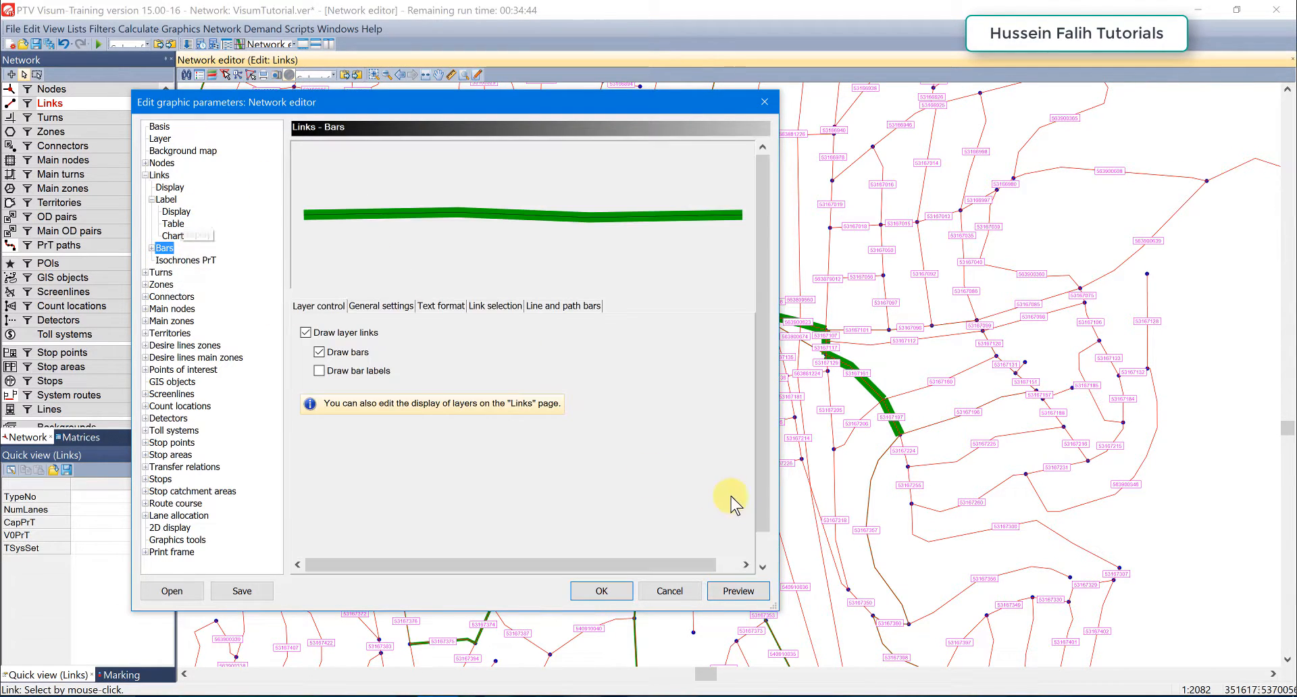
{"action": "left_click", "coordinate": [734, 589]}
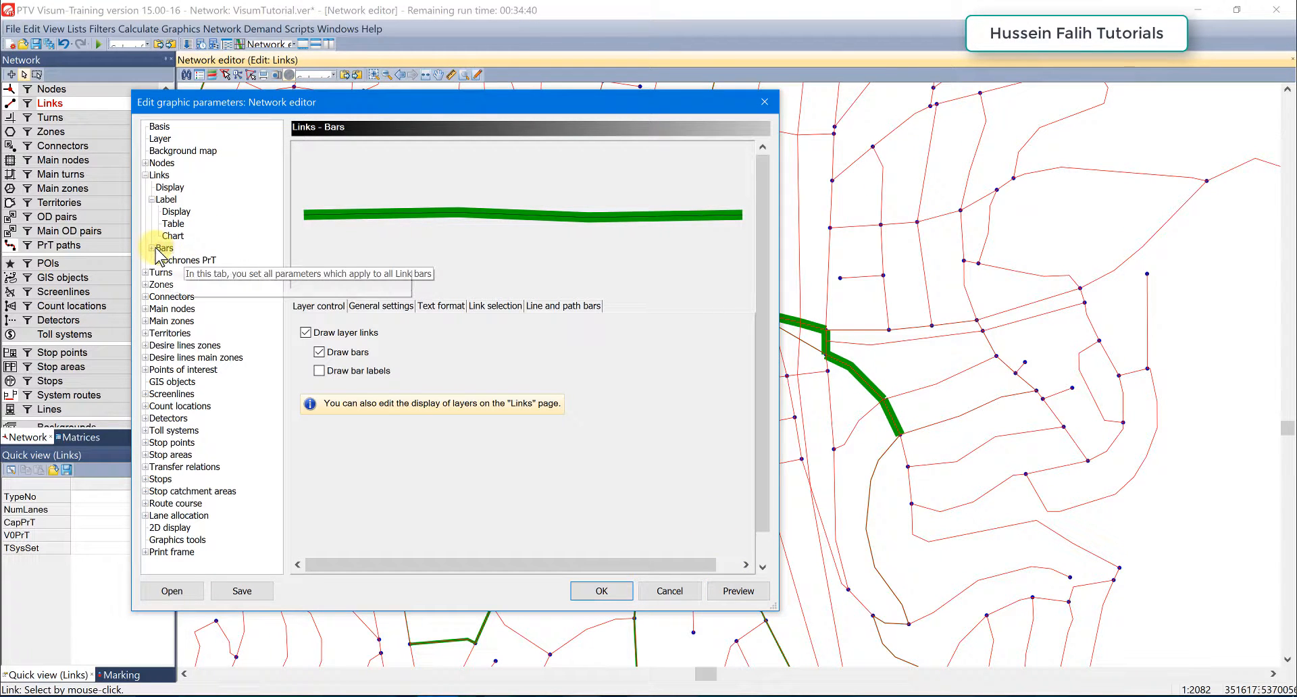
{"action": "left_click_drag", "start_coordinate": [429, 105], "coordinate": [432, 104]}
{"action": "left_click_drag", "start_coordinate": [723, 142], "coordinate": [443, 129]}
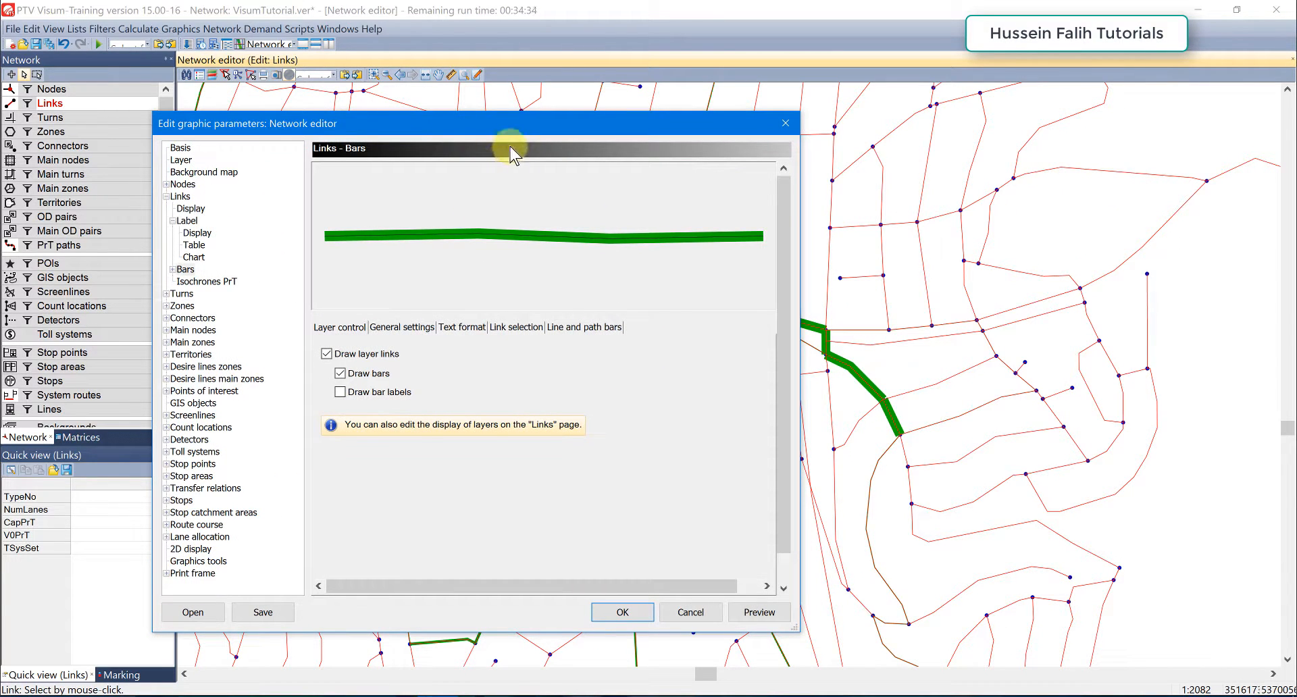
{"action": "left_click_drag", "start_coordinate": [489, 137], "coordinate": [449, 120]}
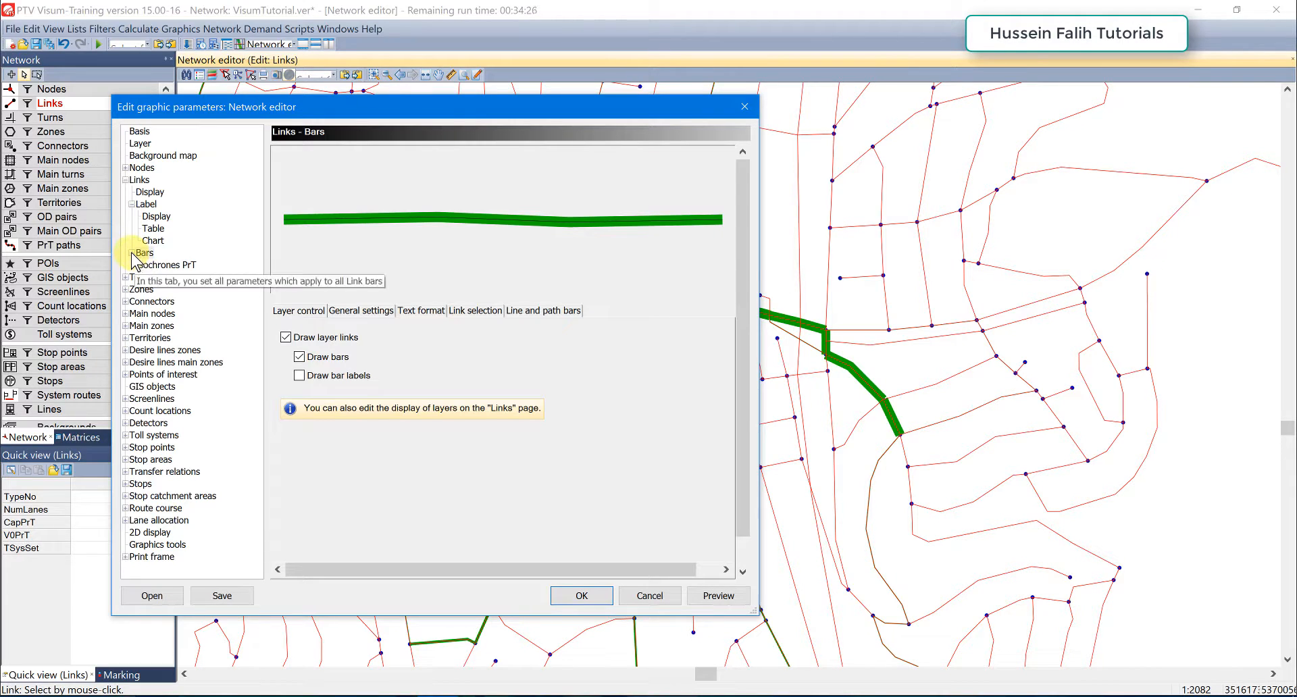
- Review the general settings and text format of link bars, trying the bar filling color for labels and restoring the uniform label color
{"action": "left_click", "coordinate": [132, 253]}
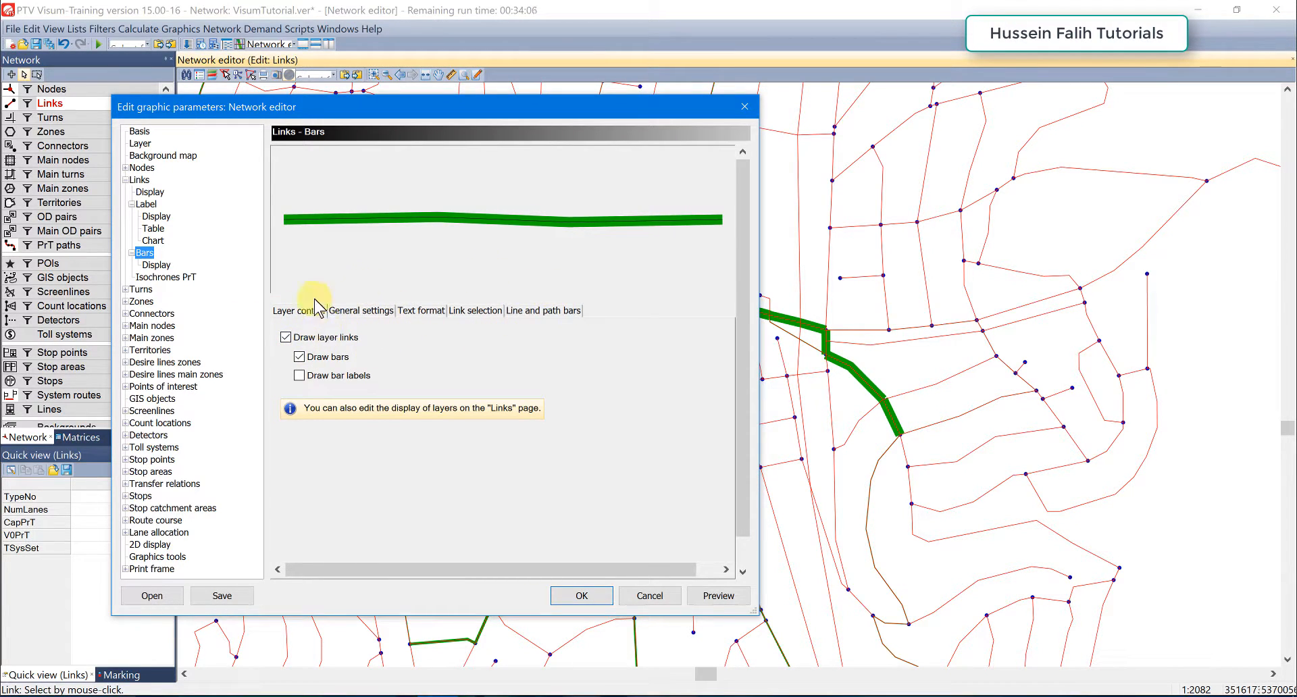
{"action": "left_click", "coordinate": [376, 312]}
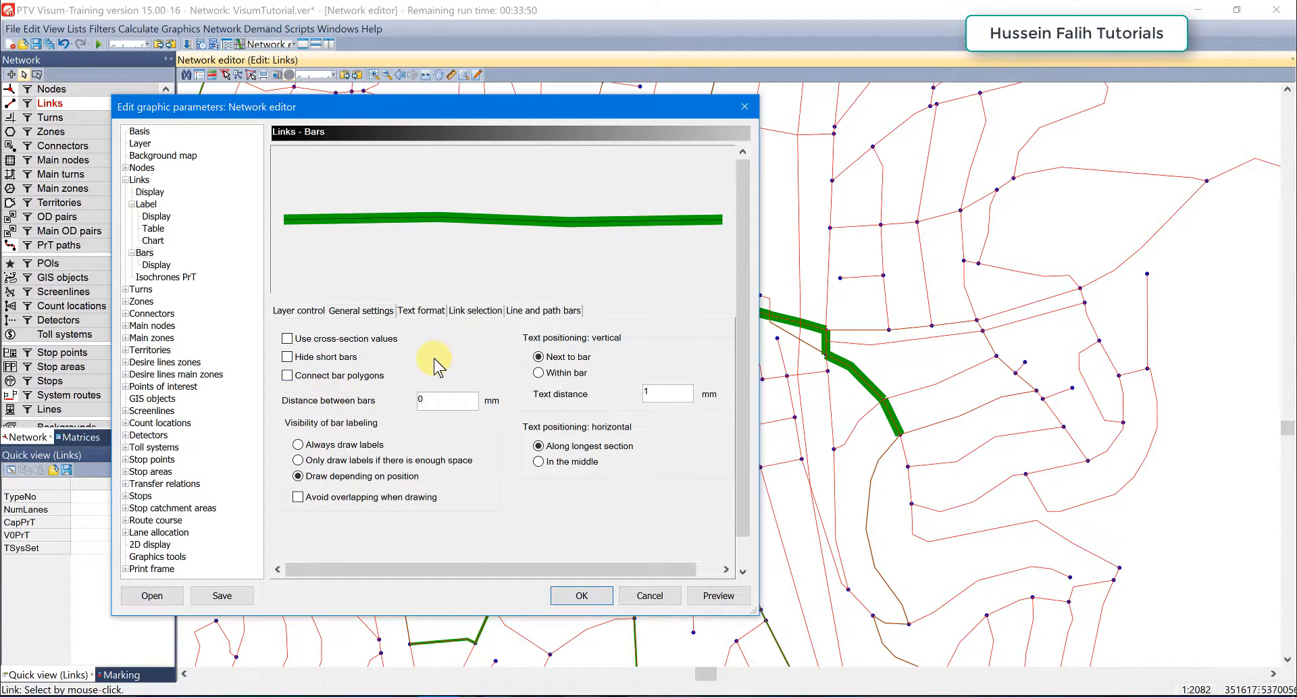
{"action": "left_click", "coordinate": [424, 311]}
{"action": "double_click", "coordinate": [360, 390]}
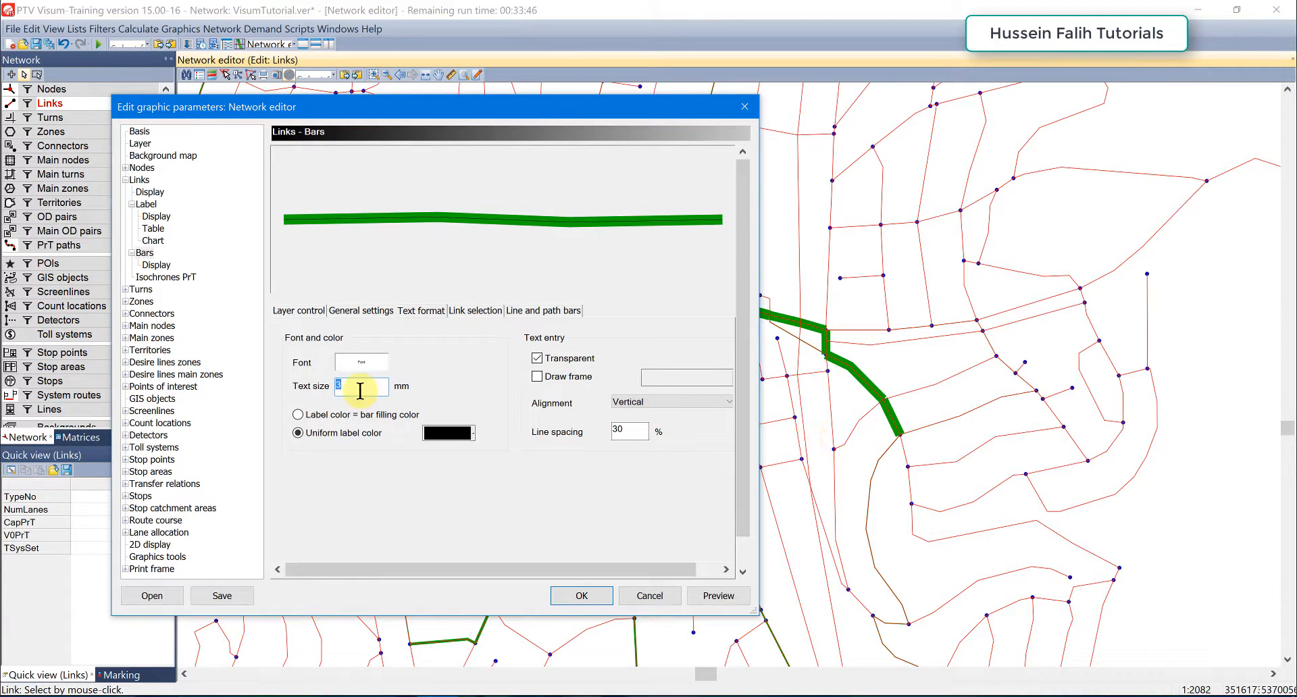
{"action": "left_click_drag", "start_coordinate": [373, 389], "coordinate": [283, 395]}
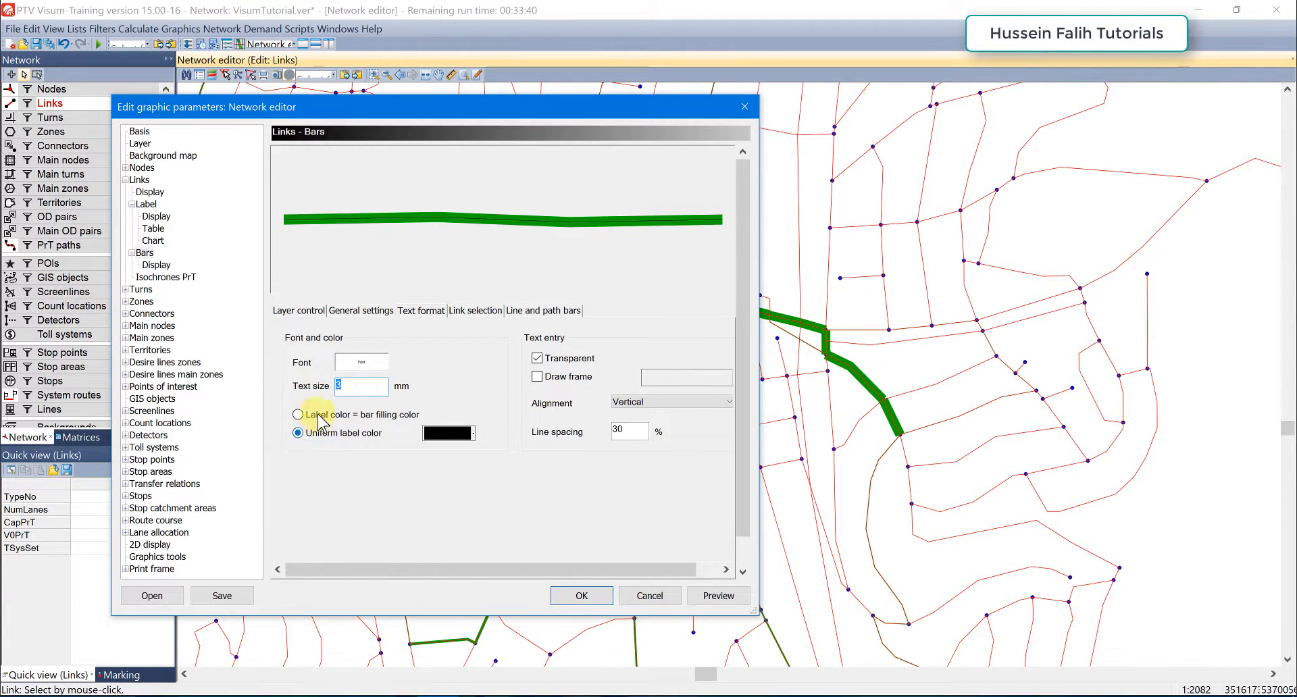
{"action": "left_click", "coordinate": [361, 416]}
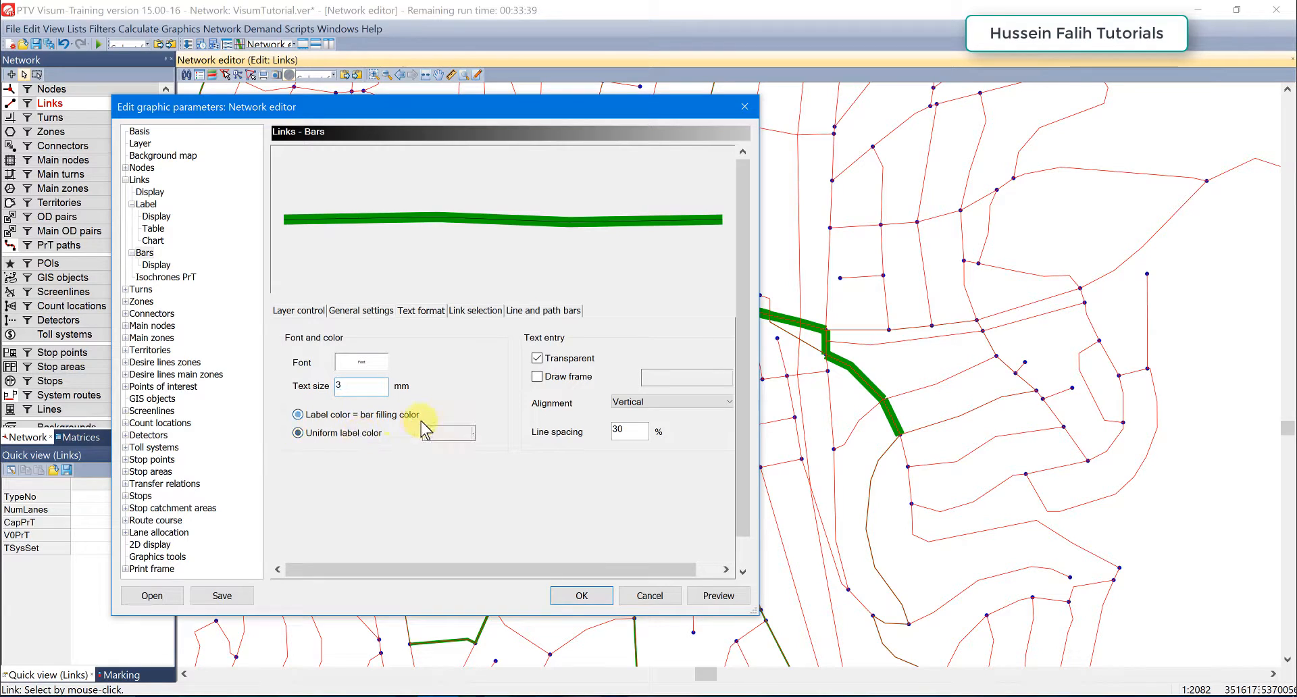
{"action": "left_click", "coordinate": [298, 433]}
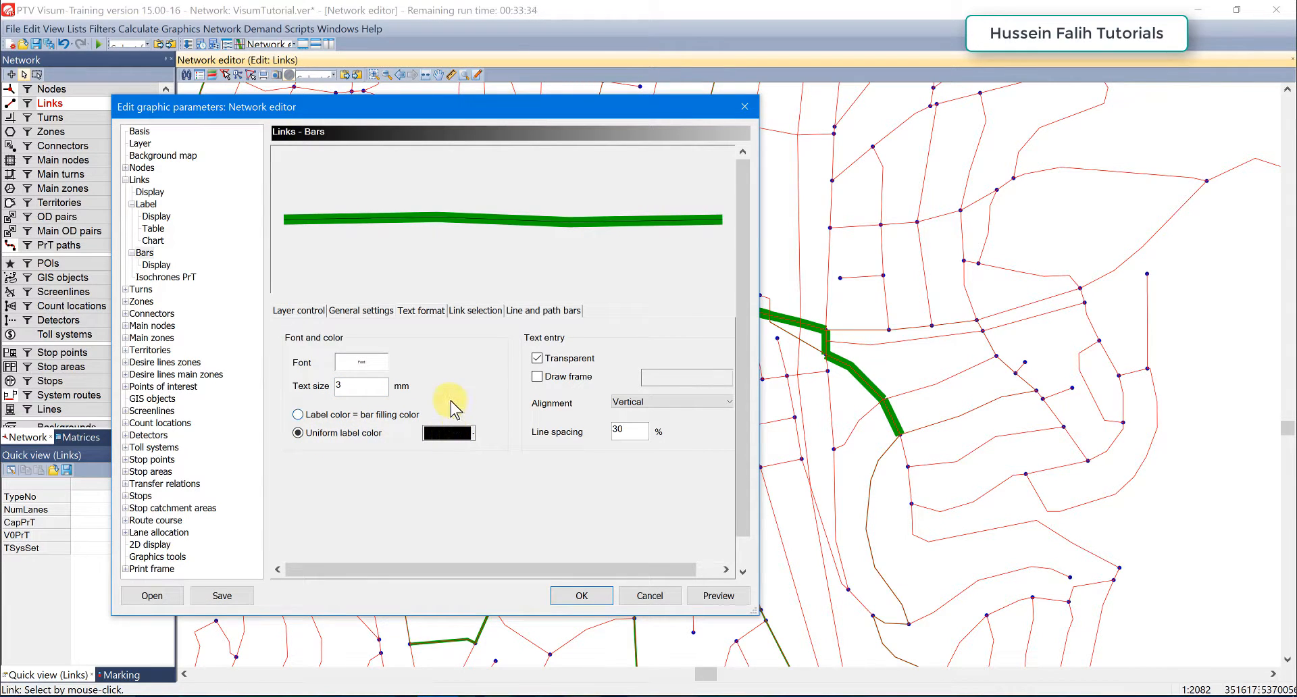
- Set the maximum scale width of the Volume PrT [veh] (AP) link bar to 6
{"action": "left_click", "coordinate": [162, 270]}
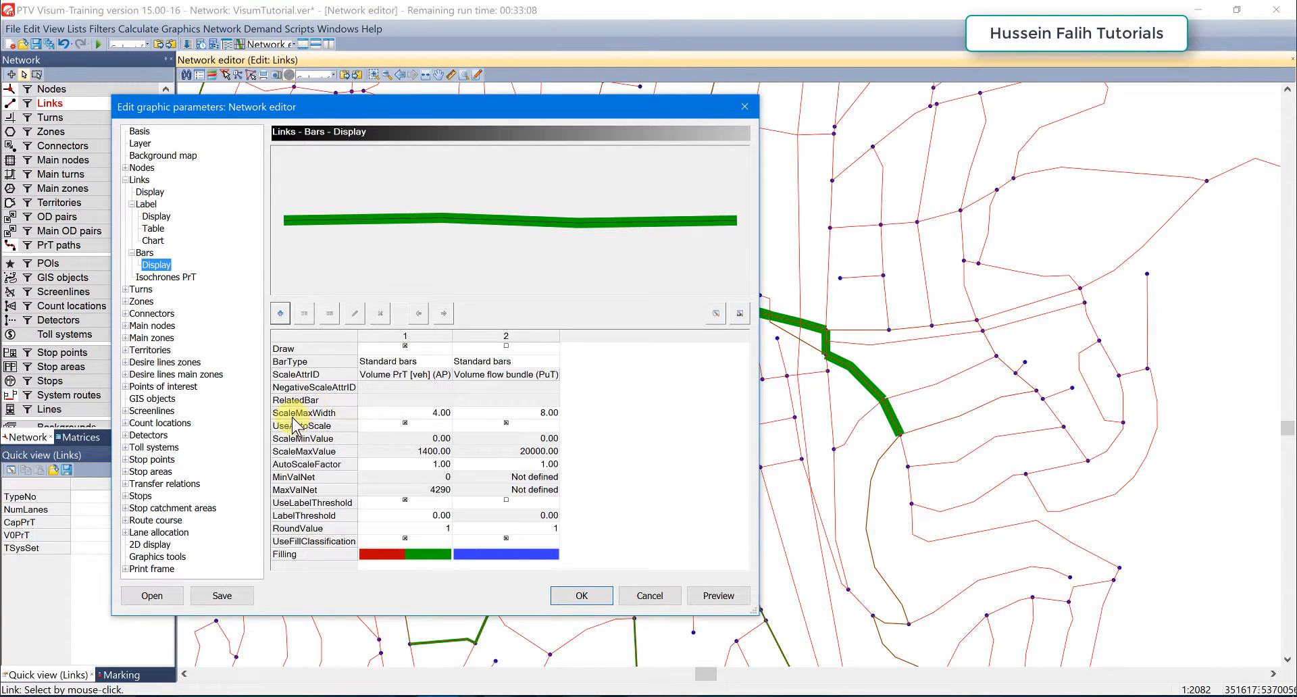
{"action": "left_click", "coordinate": [418, 417]}
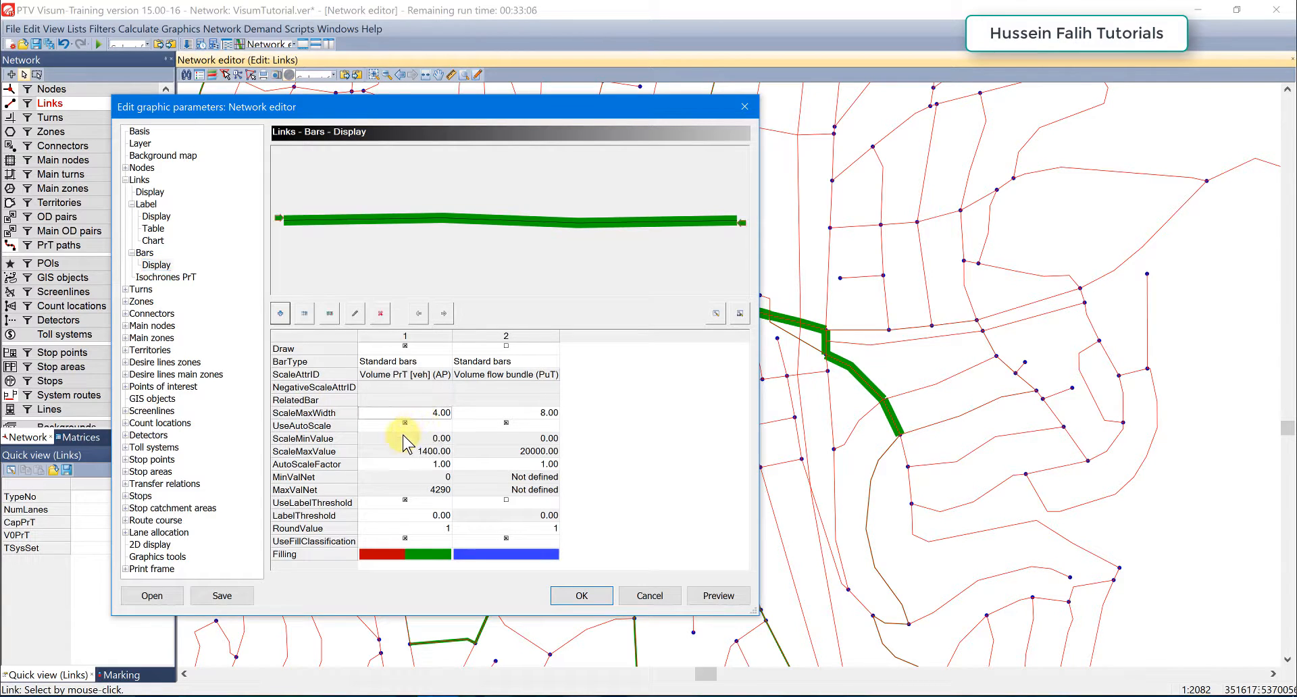
{"action": "type", "text": "6"}
{"action": "key", "text": "Return"}
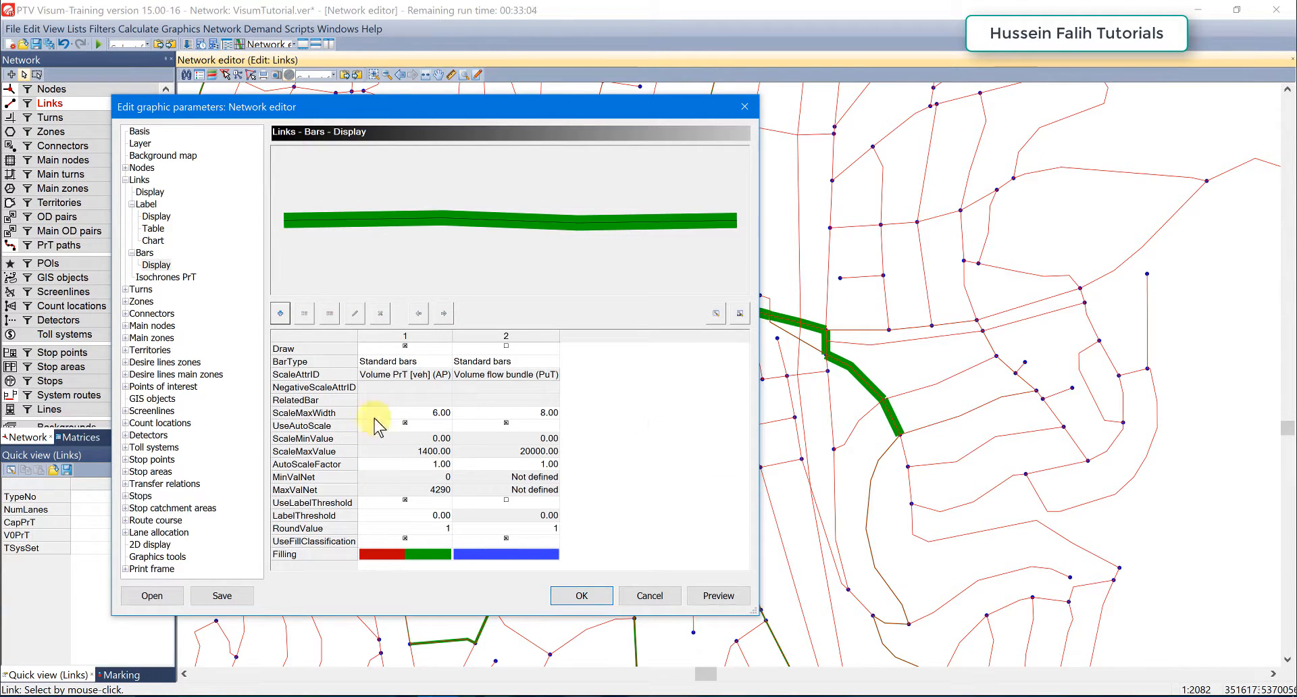
- Open the fill style properties of the Volume PrT [veh] (AP) bar, try the uniform display and return to classified display
{"action": "left_click", "coordinate": [404, 388]}
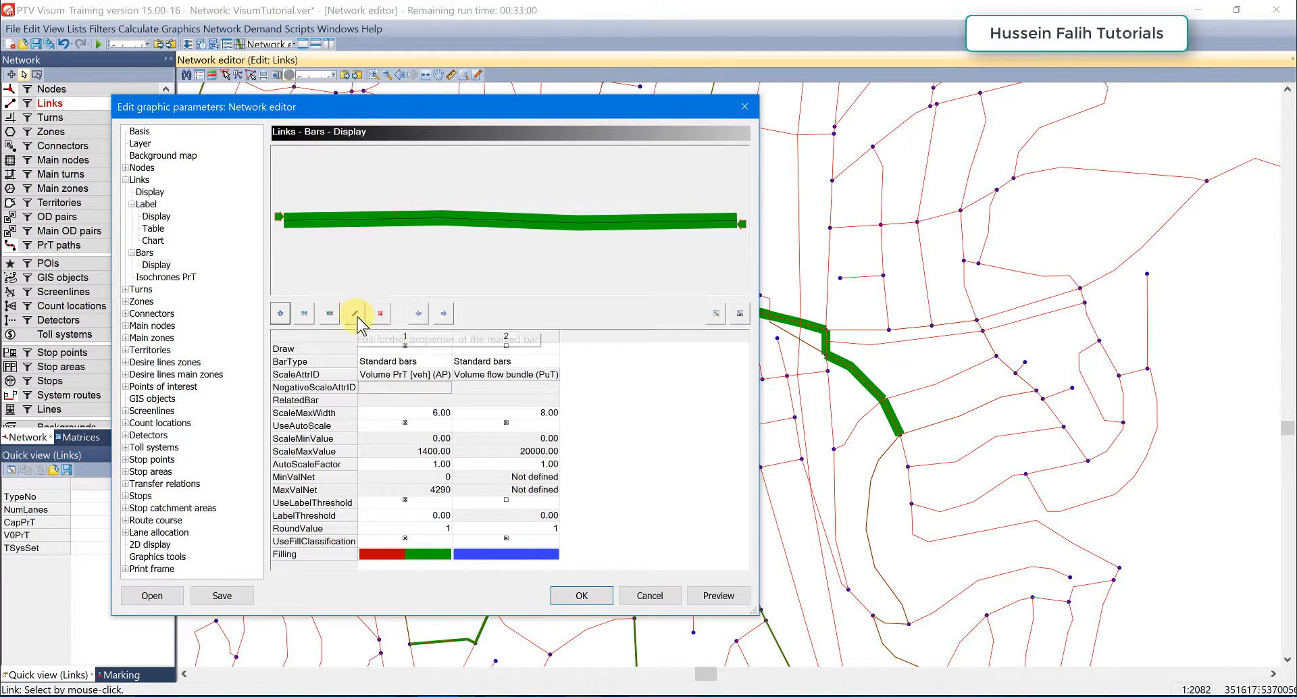
{"action": "left_click", "coordinate": [389, 465]}
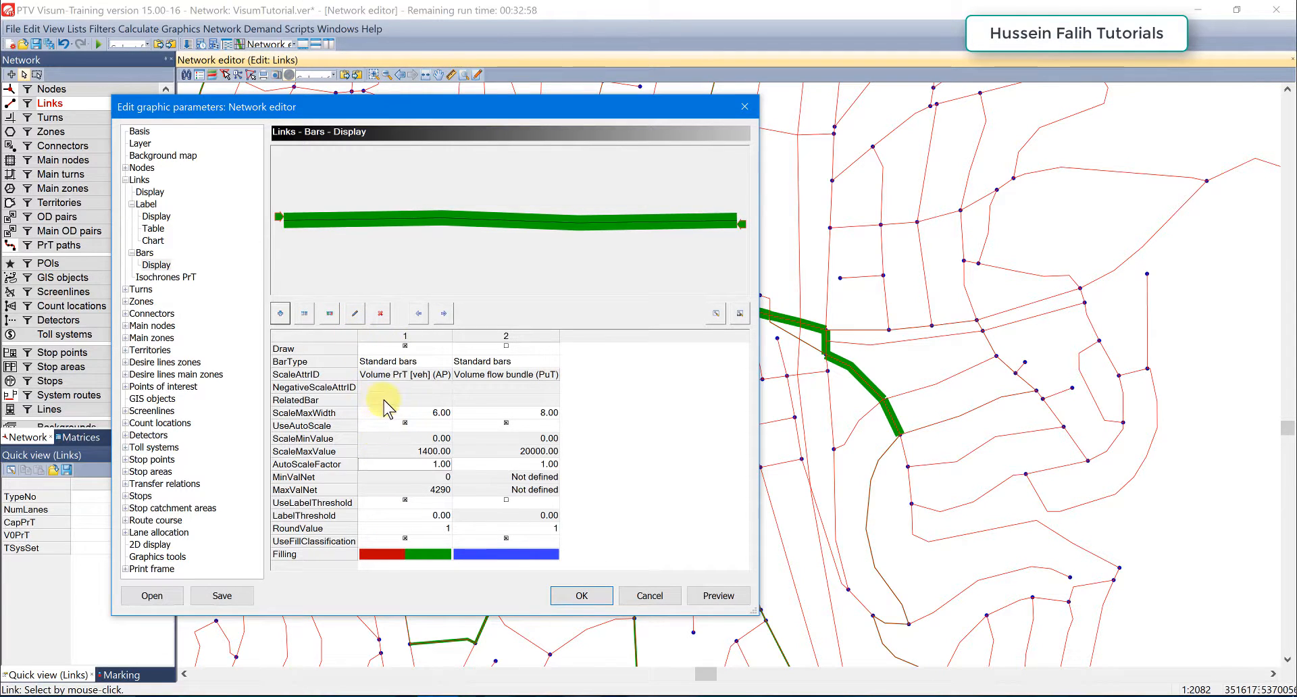
{"action": "left_click", "coordinate": [354, 312]}
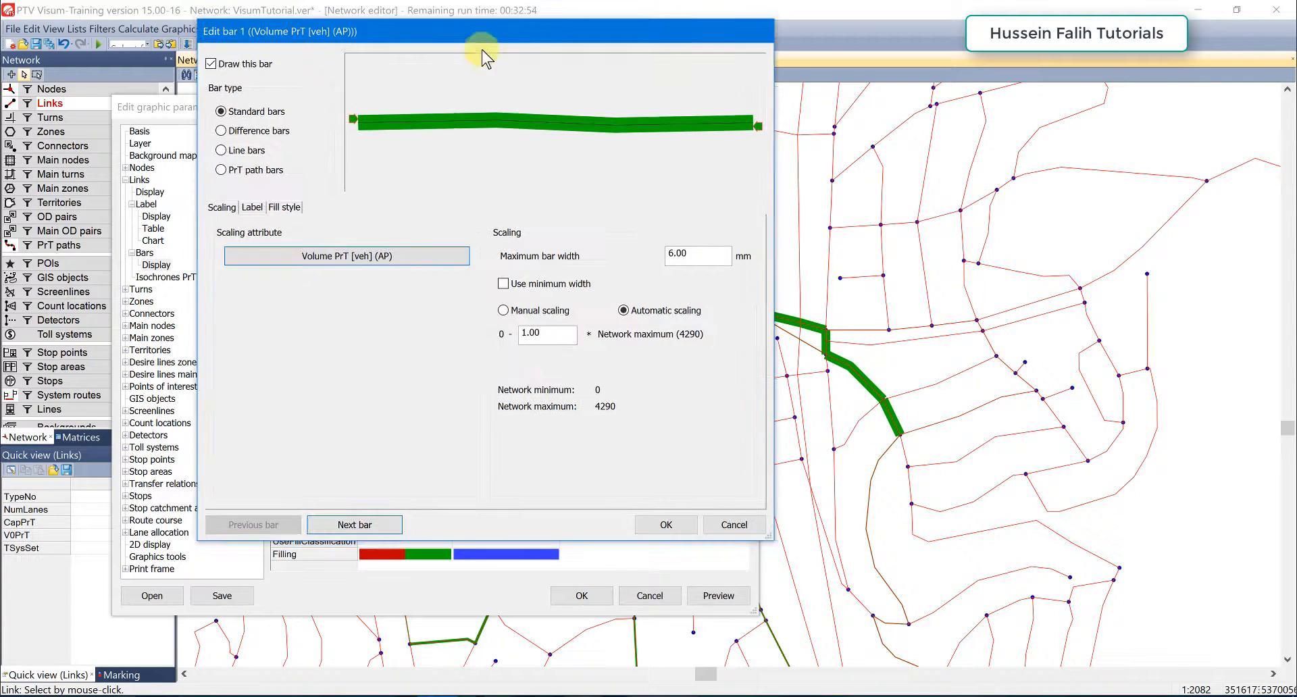
{"action": "left_click_drag", "start_coordinate": [482, 51], "coordinate": [503, 94]}
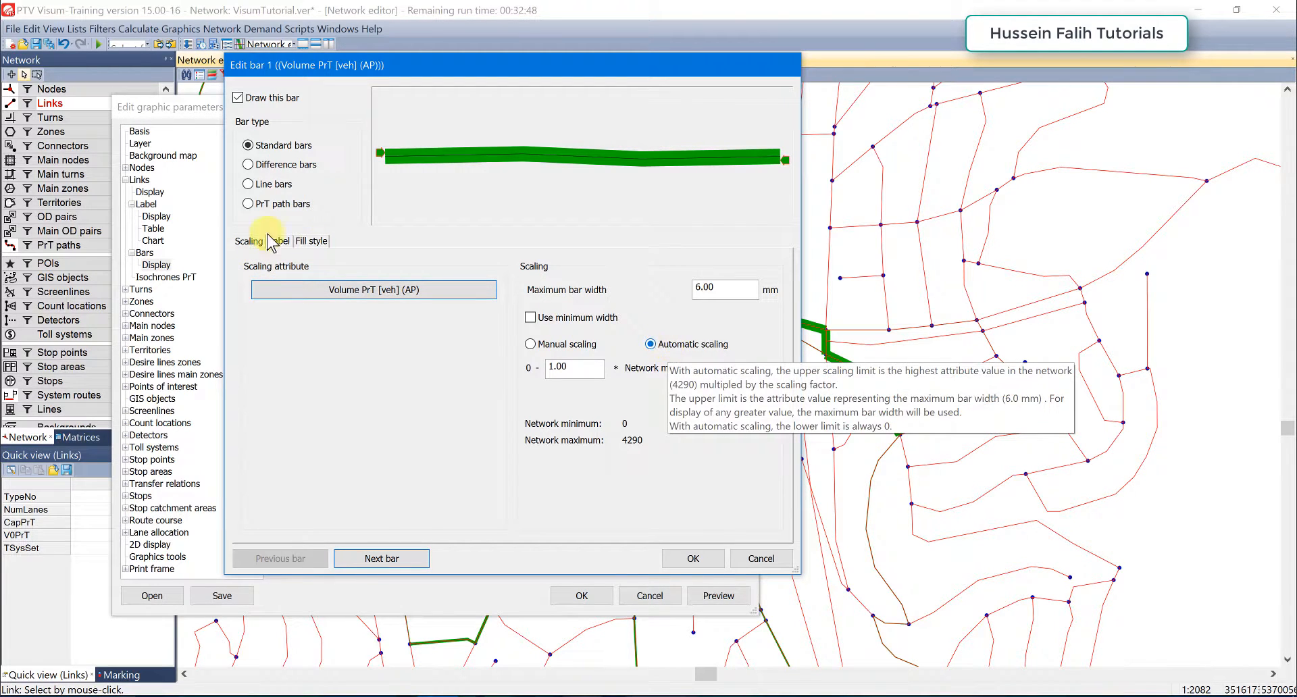
{"action": "left_click", "coordinate": [291, 237]}
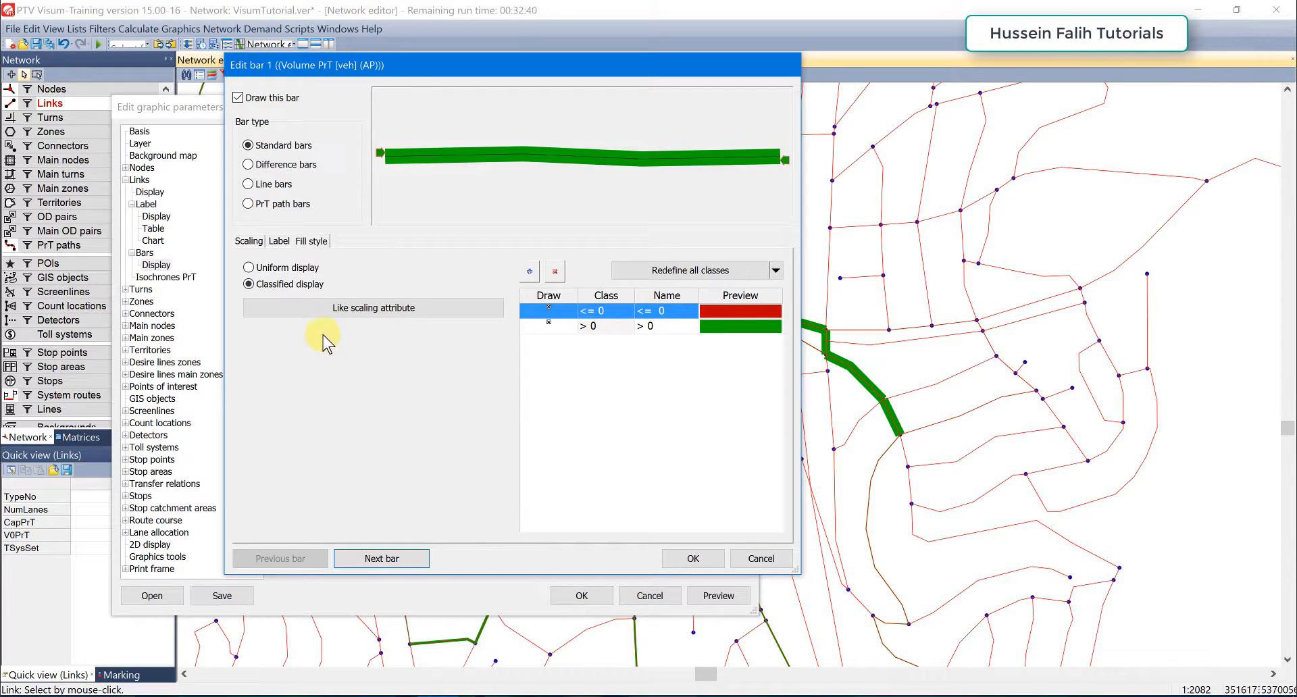
{"action": "left_click", "coordinate": [280, 267]}
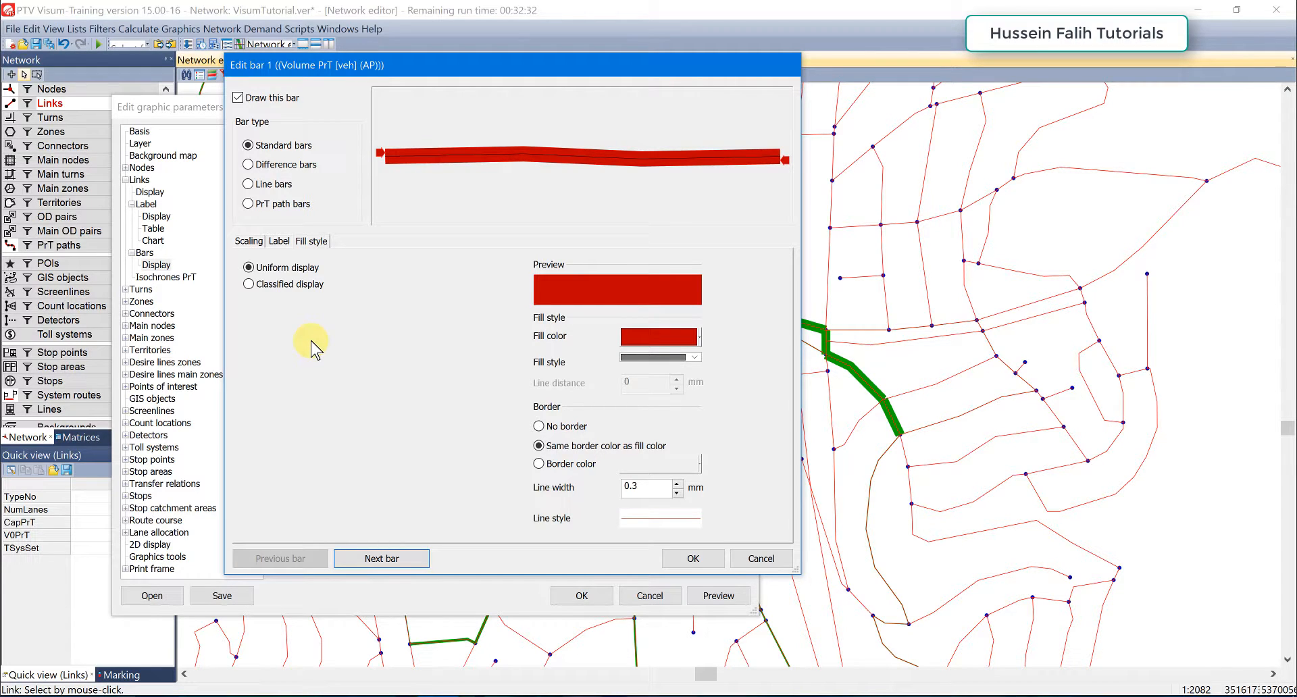
{"action": "left_click", "coordinate": [315, 285]}
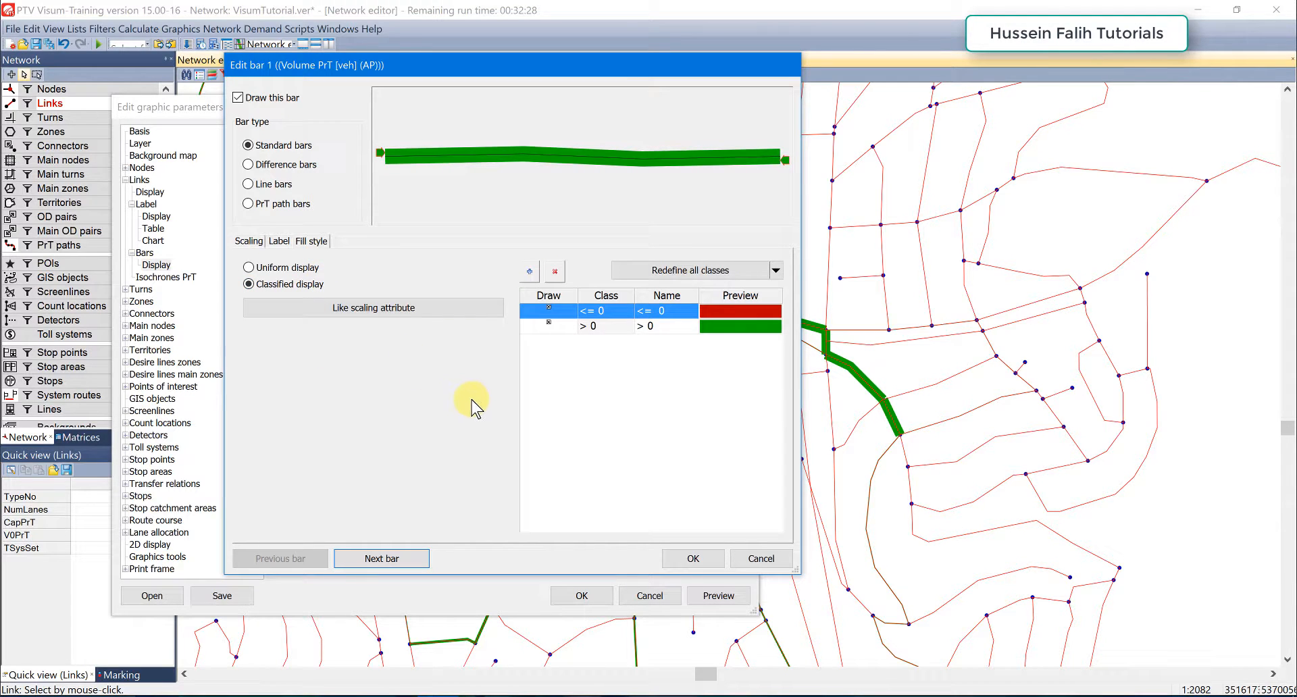
- Choose Volume PrT [veh] with the AP analysis period as the attribute for classifying the bar's fill
{"action": "left_click", "coordinate": [402, 312]}
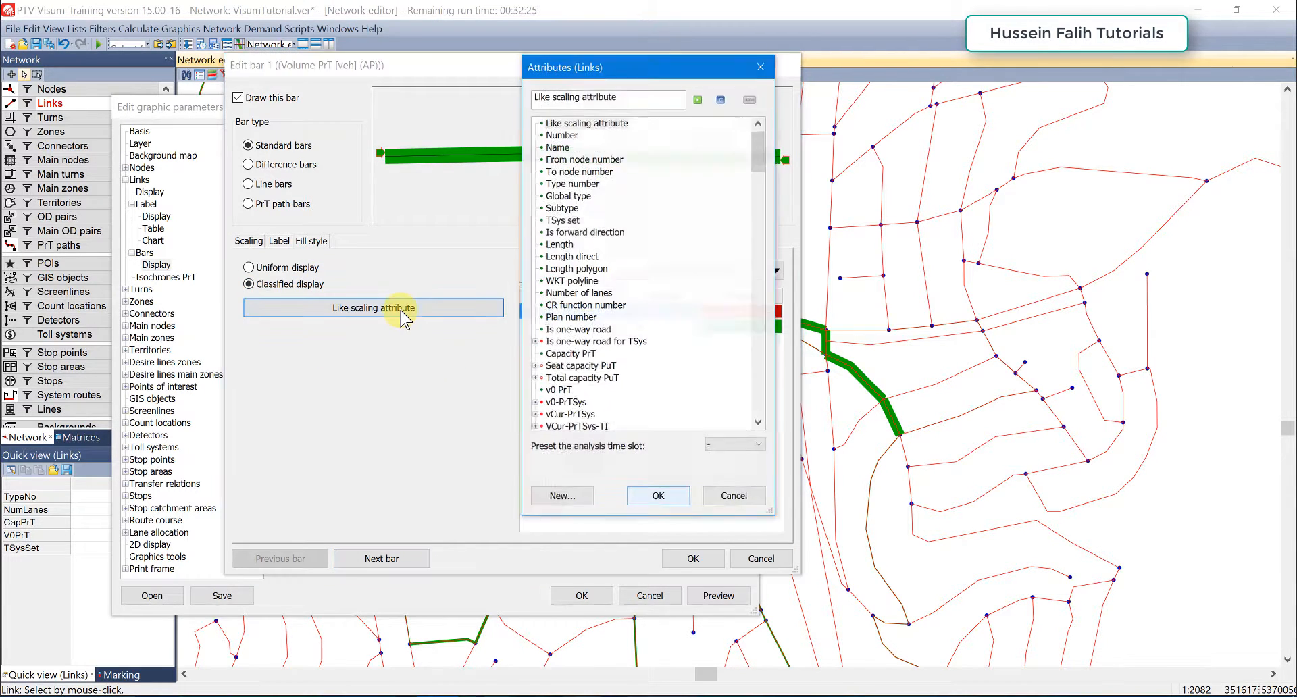
{"action": "left_click", "coordinate": [579, 171]}
{"action": "key", "text": "v"}
{"action": "key", "text": "v"}
{"action": "key", "text": "v"}
{"action": "key", "text": "v"}
{"action": "key", "text": "v"}
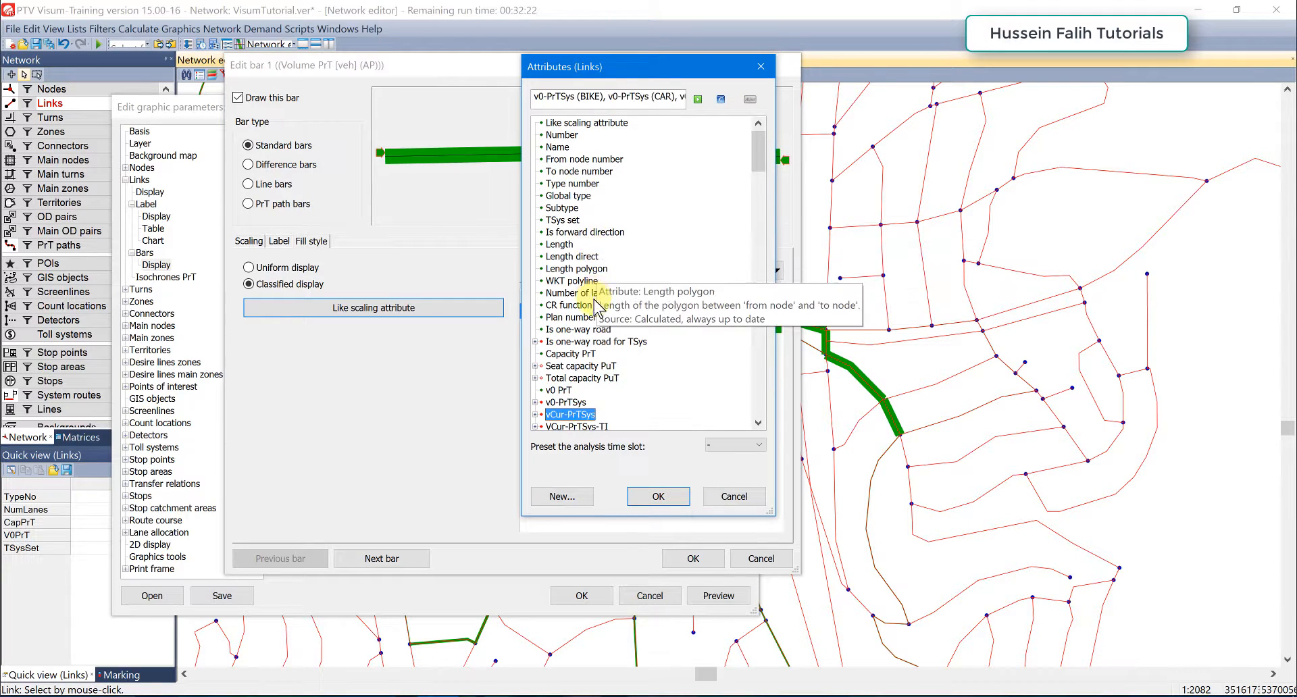
{"action": "scroll", "coordinate": [598, 364], "scroll_direction": "down", "scroll_amount": 1}
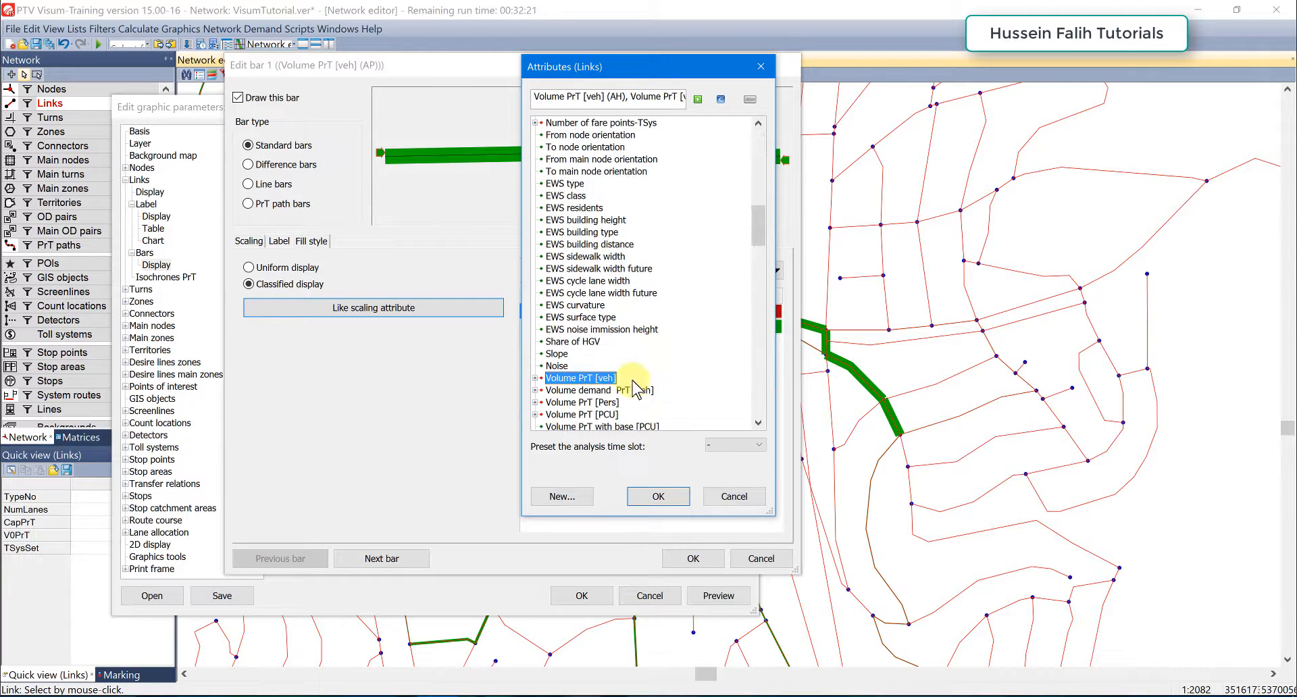
{"action": "double_click", "coordinate": [585, 378]}
{"action": "double_click", "coordinate": [582, 403]}
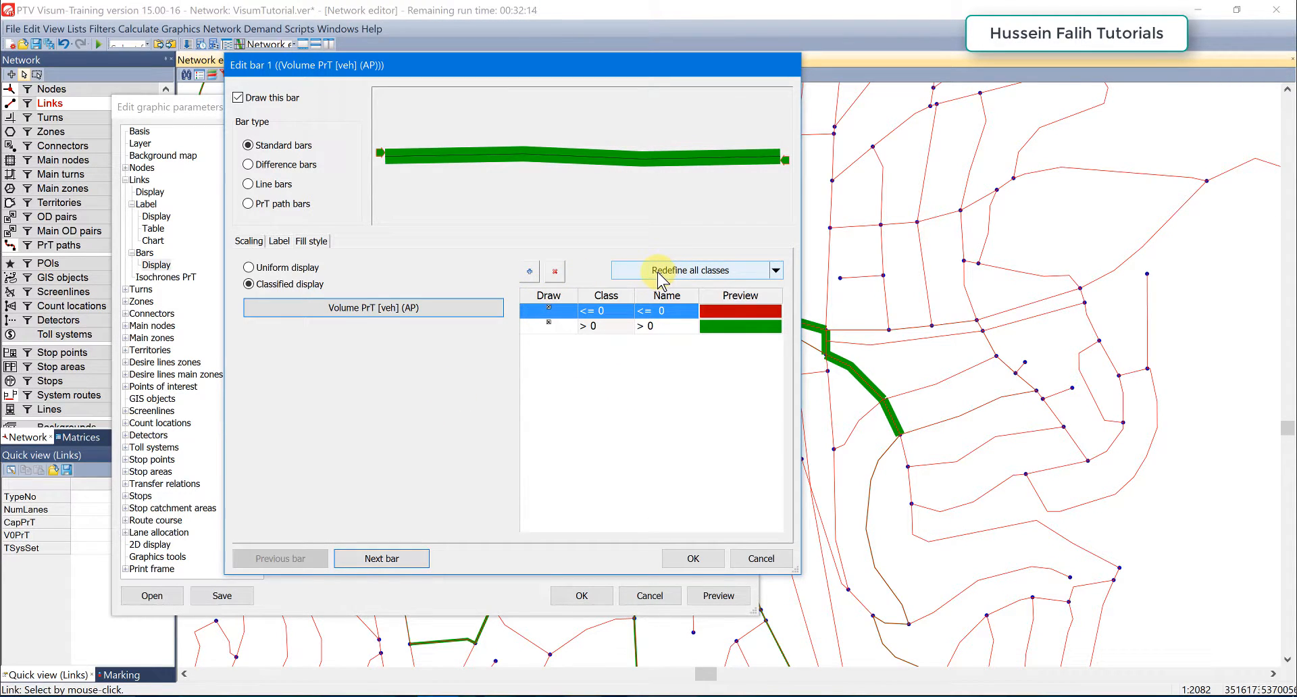
- Redefine all fill classes of the Volume PrT [veh] (AP) bar with 7 equidistant classes
{"action": "left_click", "coordinate": [658, 272]}
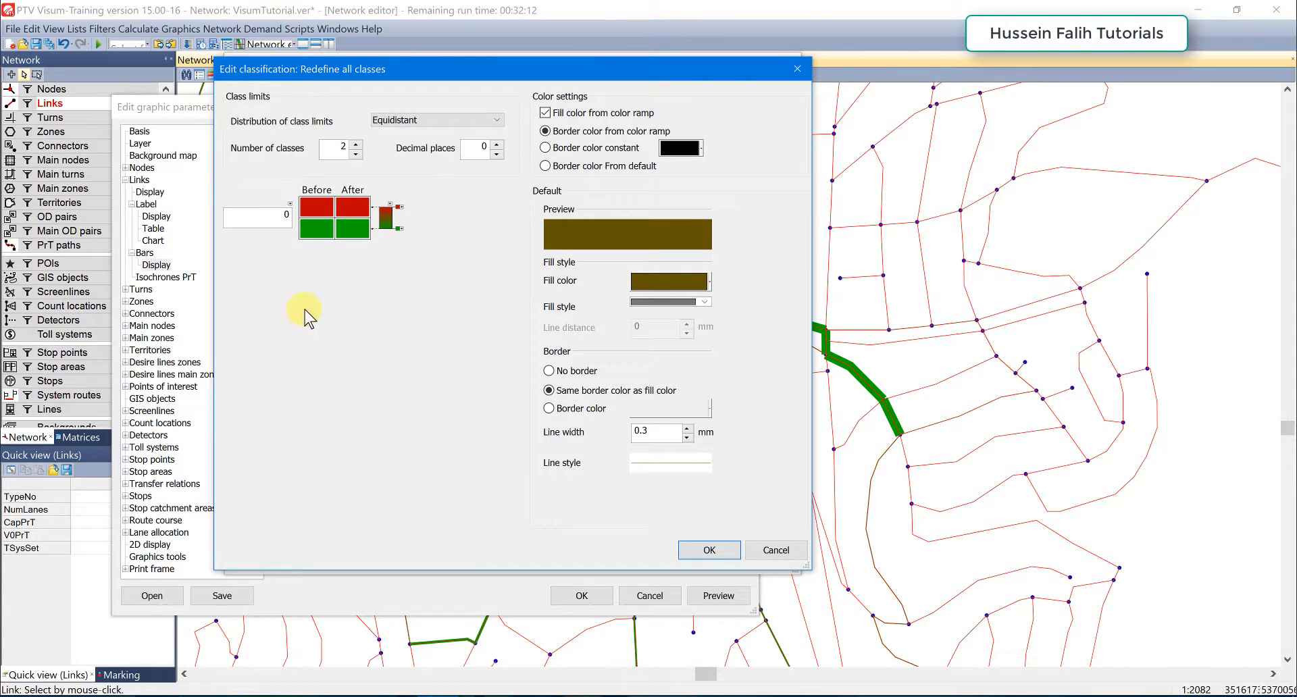
{"action": "left_click", "coordinate": [358, 144]}
{"action": "left_click", "coordinate": [358, 143]}
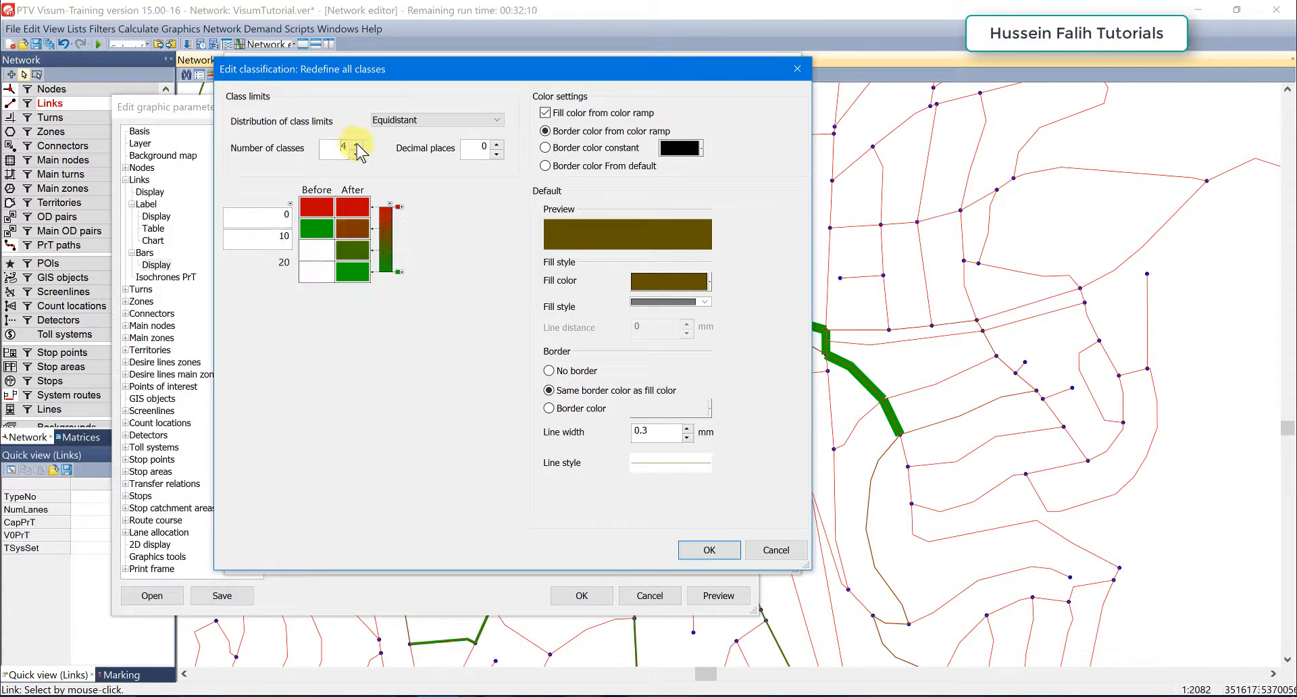
{"action": "left_click", "coordinate": [358, 144]}
{"action": "left_click", "coordinate": [358, 144]}
{"action": "left_click", "coordinate": [358, 144]}
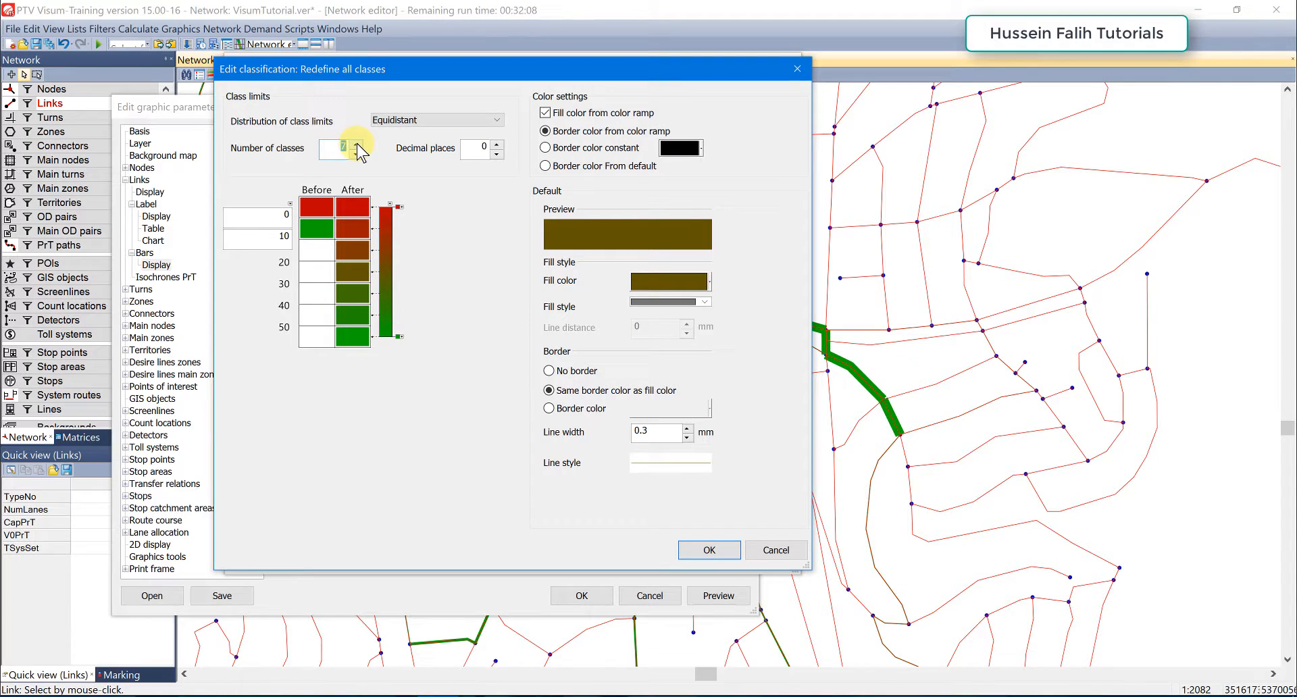
- Set the first class limit to 50 and the second to 500
{"action": "double_click", "coordinate": [269, 215]}
{"action": "type", "text": "5"}
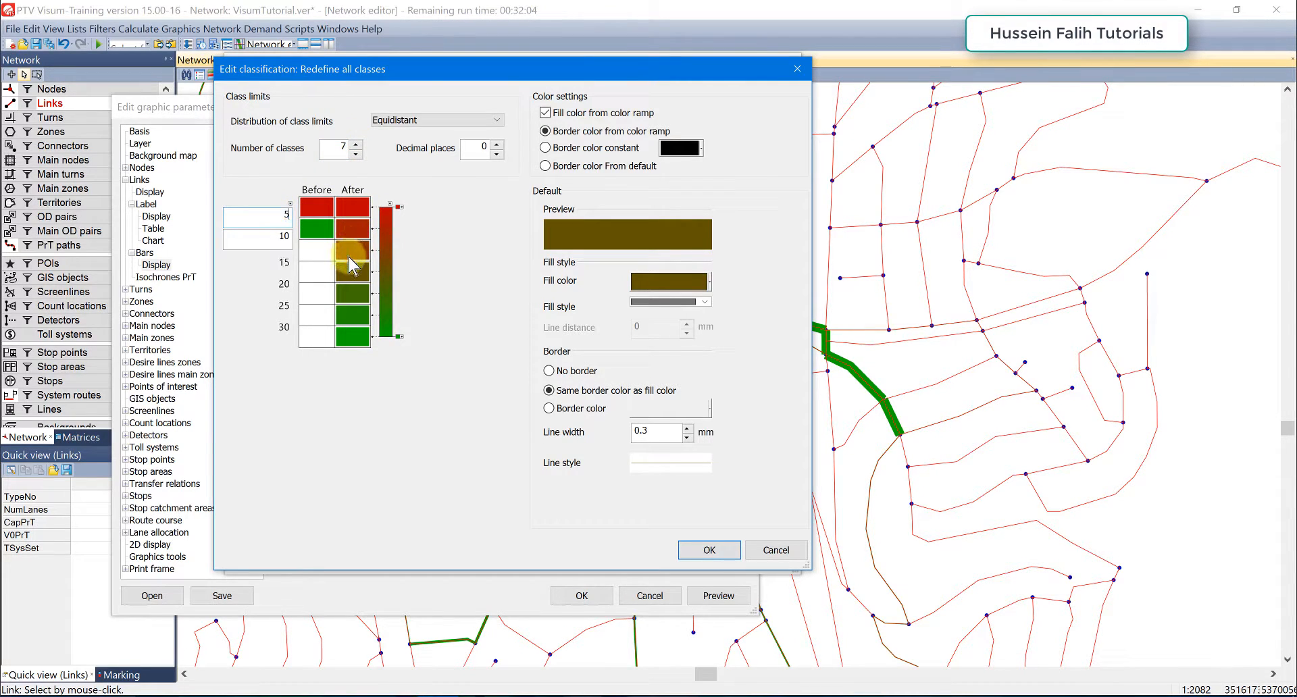
{"action": "type", "text": "0"}
{"action": "double_click", "coordinate": [274, 235]}
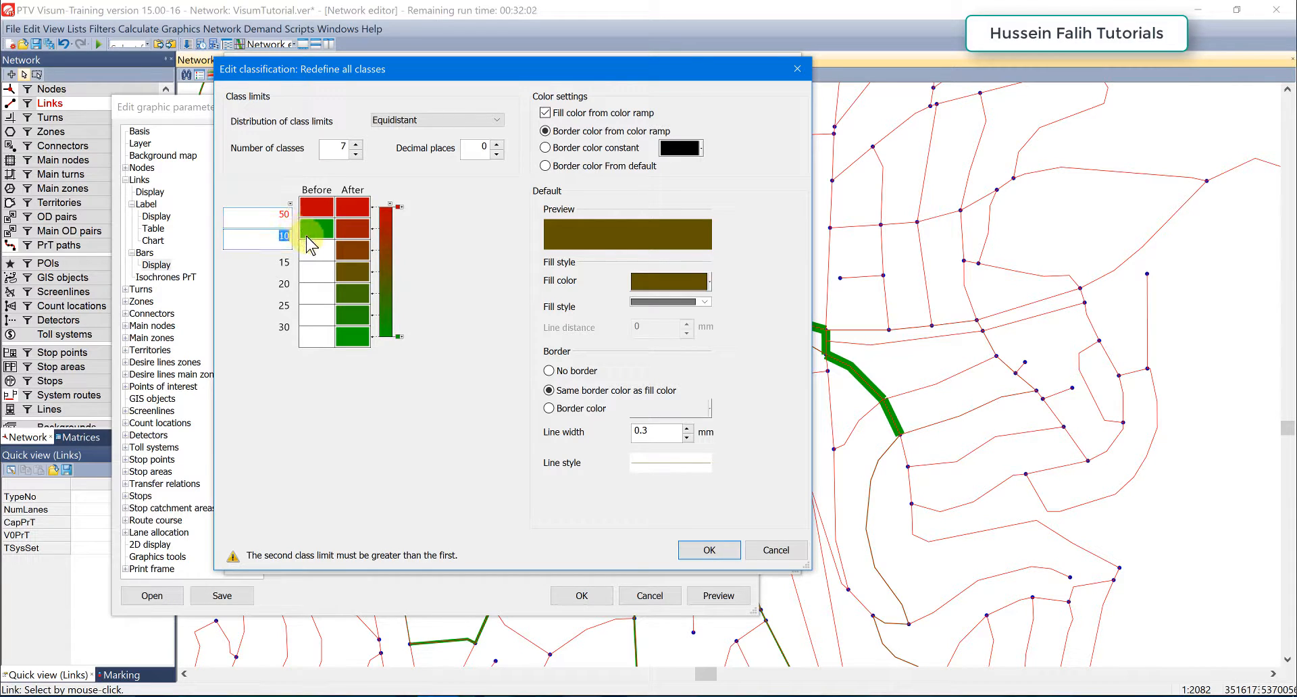
{"action": "type", "text": "500"}
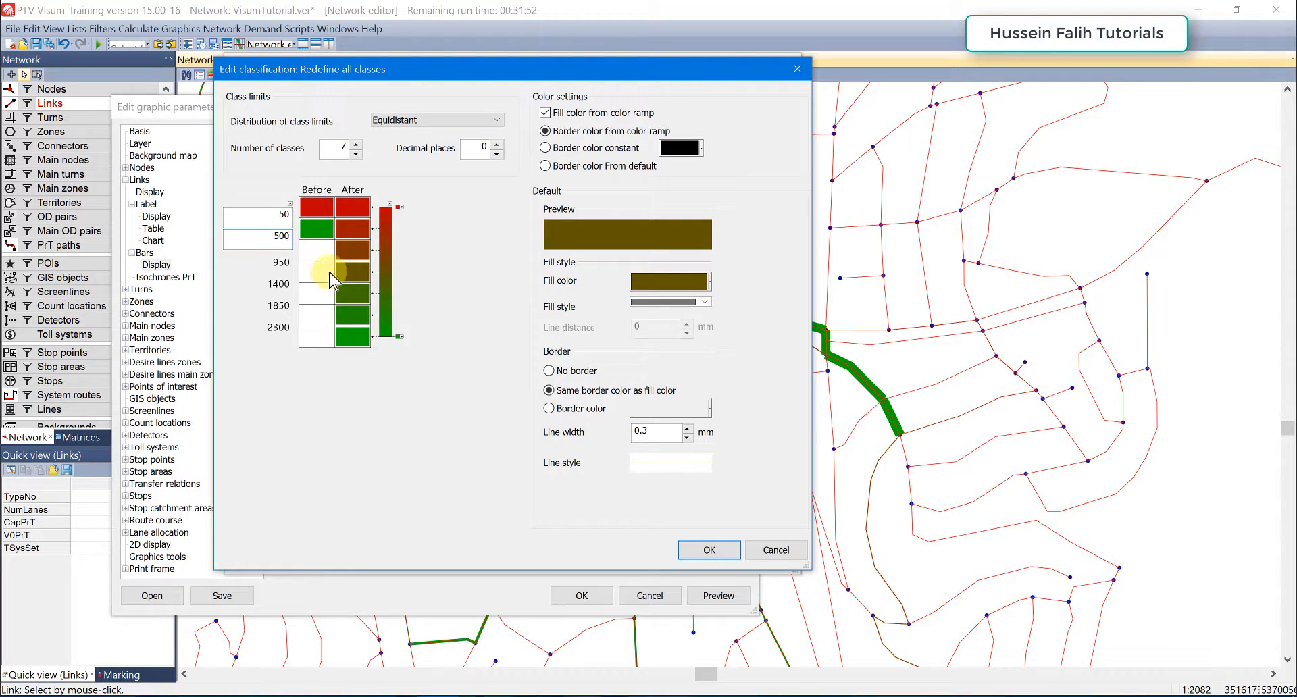
- Set the color ramp's start color to bright green and its end color to red
{"action": "left_click", "coordinate": [401, 207]}
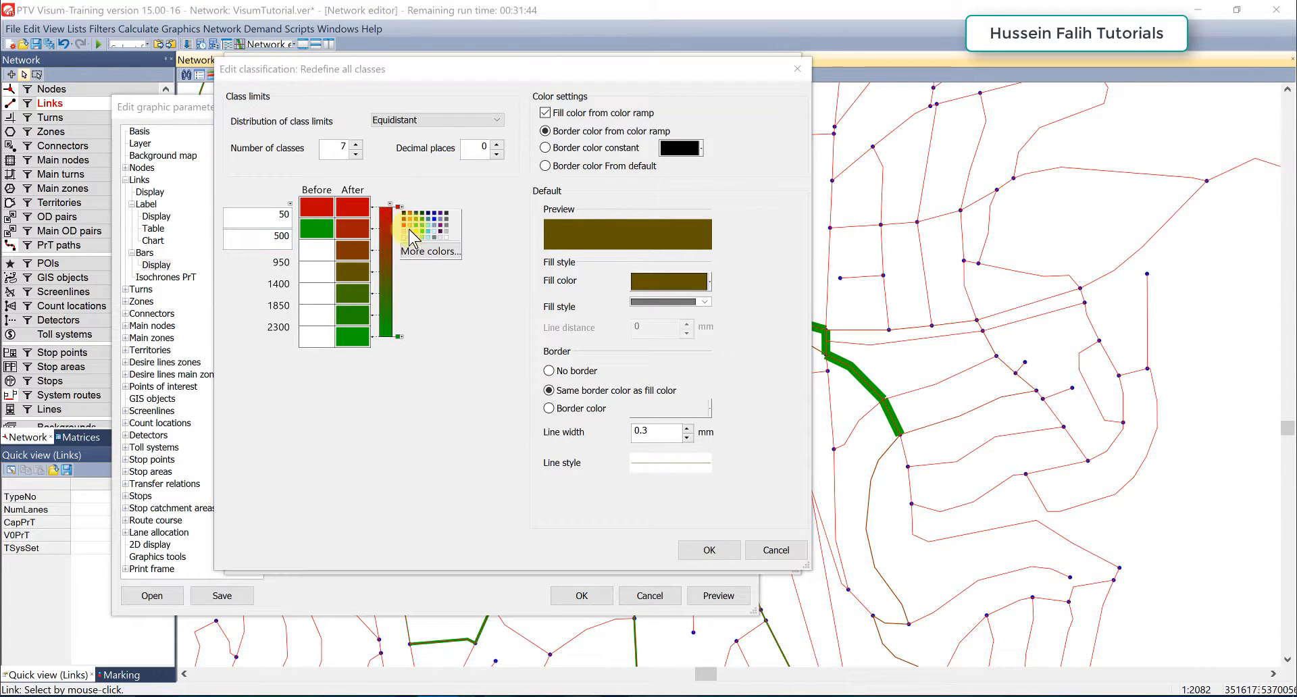
{"action": "left_click", "coordinate": [422, 235]}
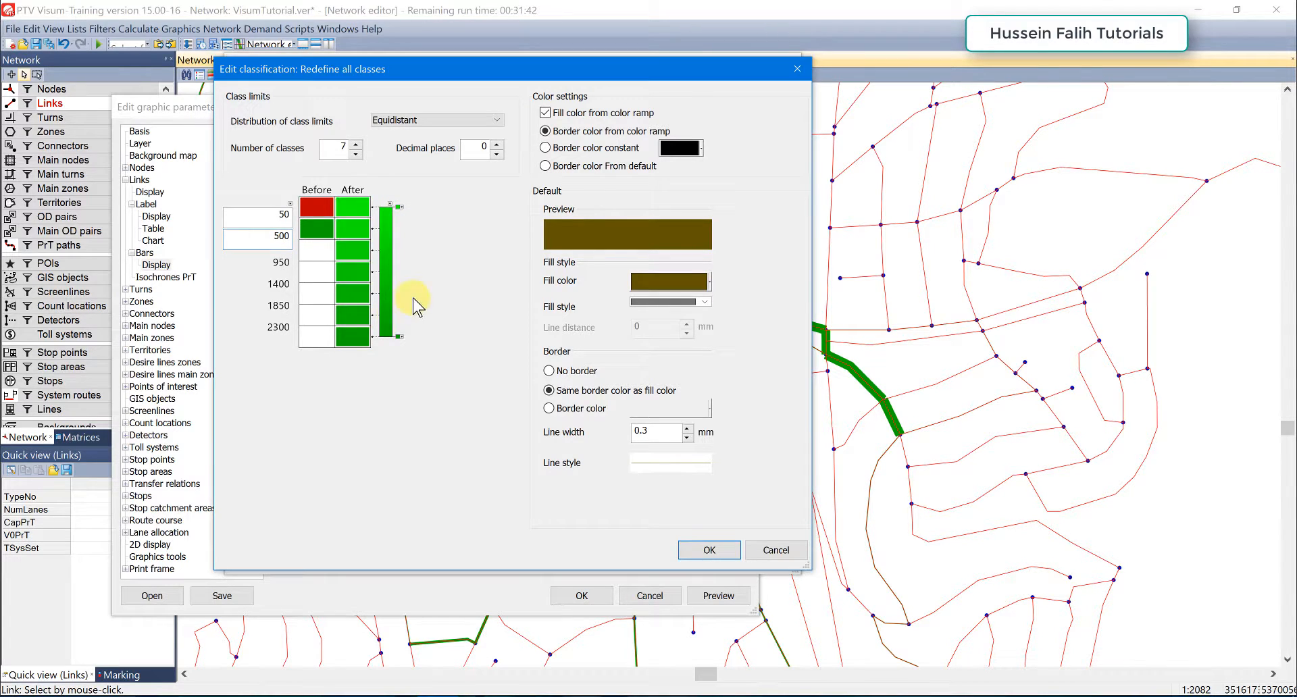
{"action": "left_click", "coordinate": [399, 336]}
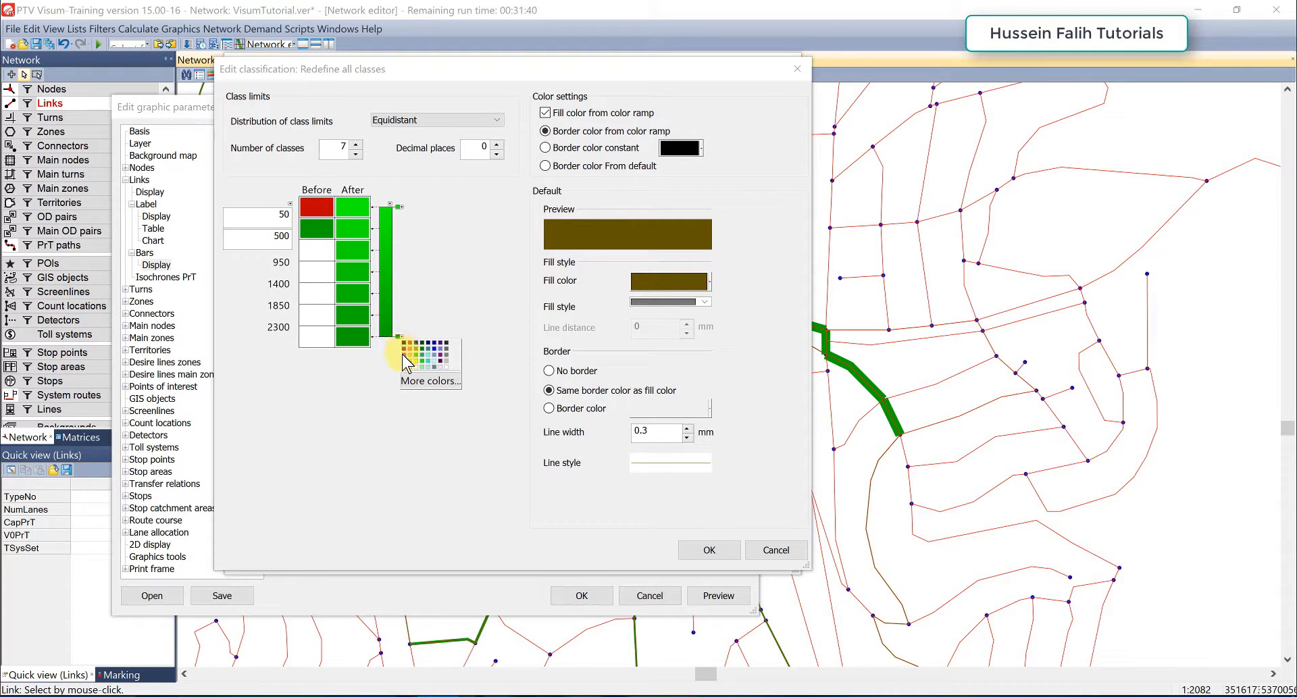
{"action": "left_click", "coordinate": [403, 354]}
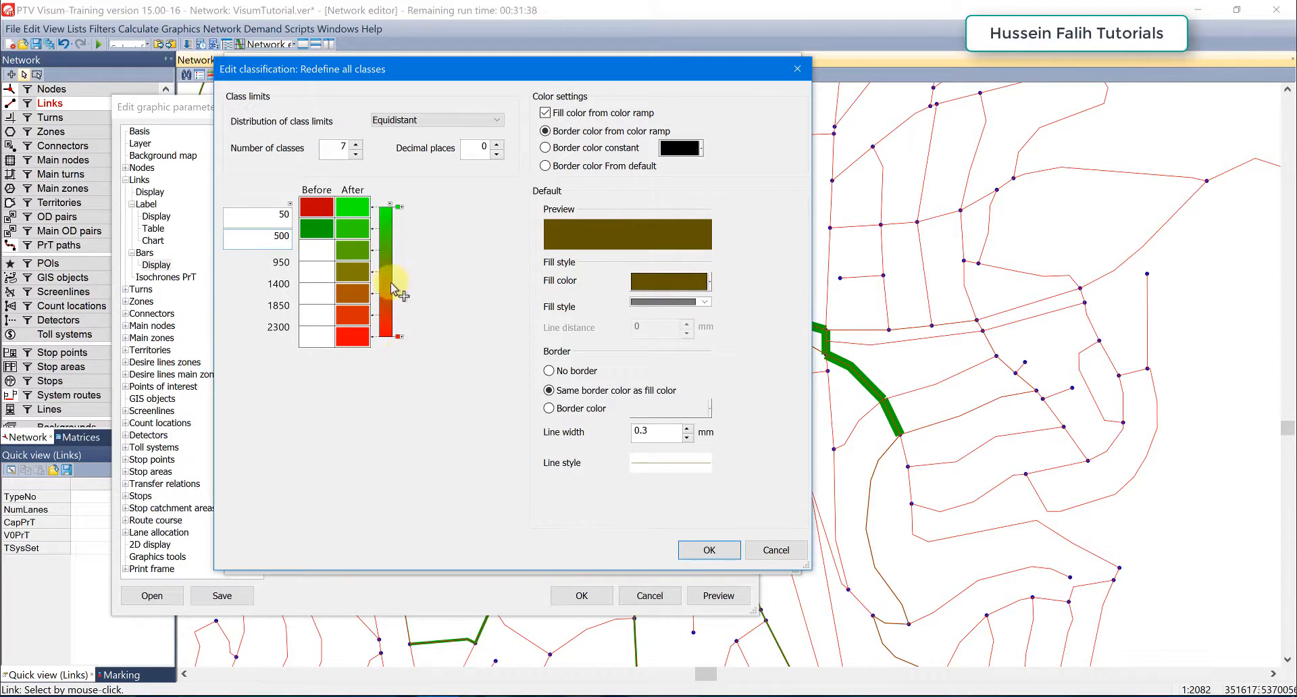
- Add orange and yellow stops to the color ramp, move the yellow one to its middle, and accept the classification
{"action": "left_click", "coordinate": [390, 302]}
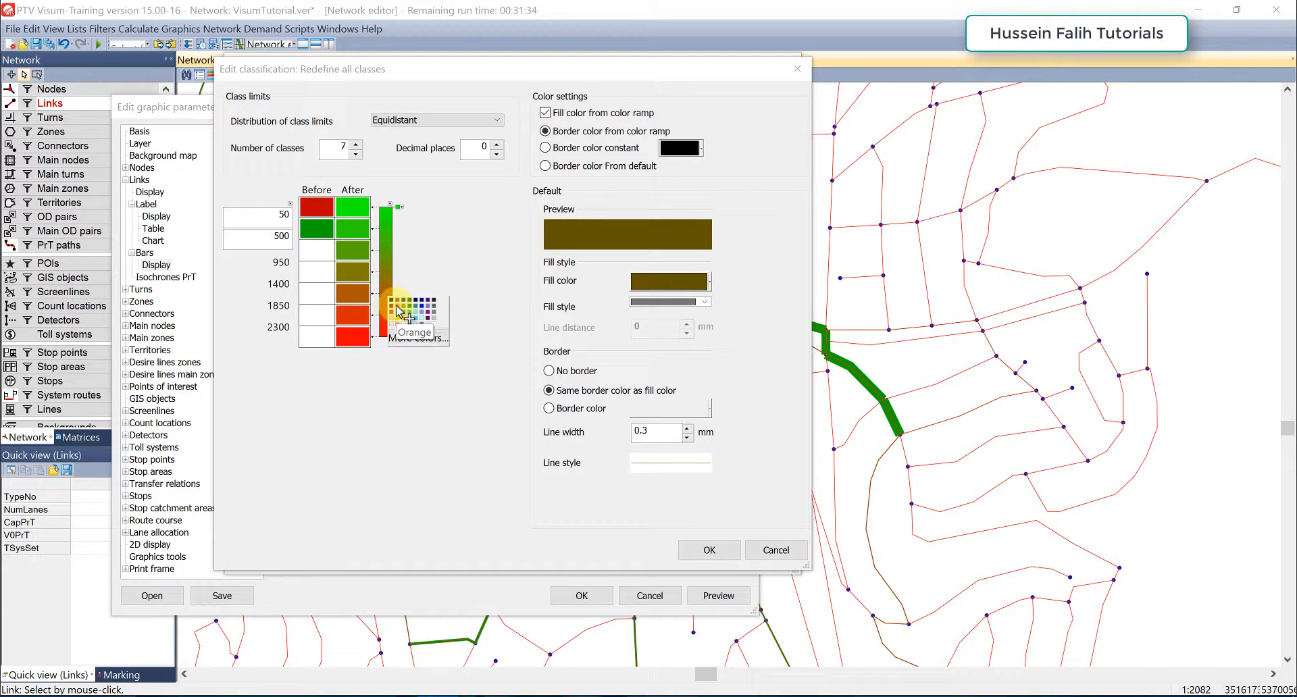
{"action": "left_click", "coordinate": [398, 310]}
{"action": "left_click", "coordinate": [388, 259]}
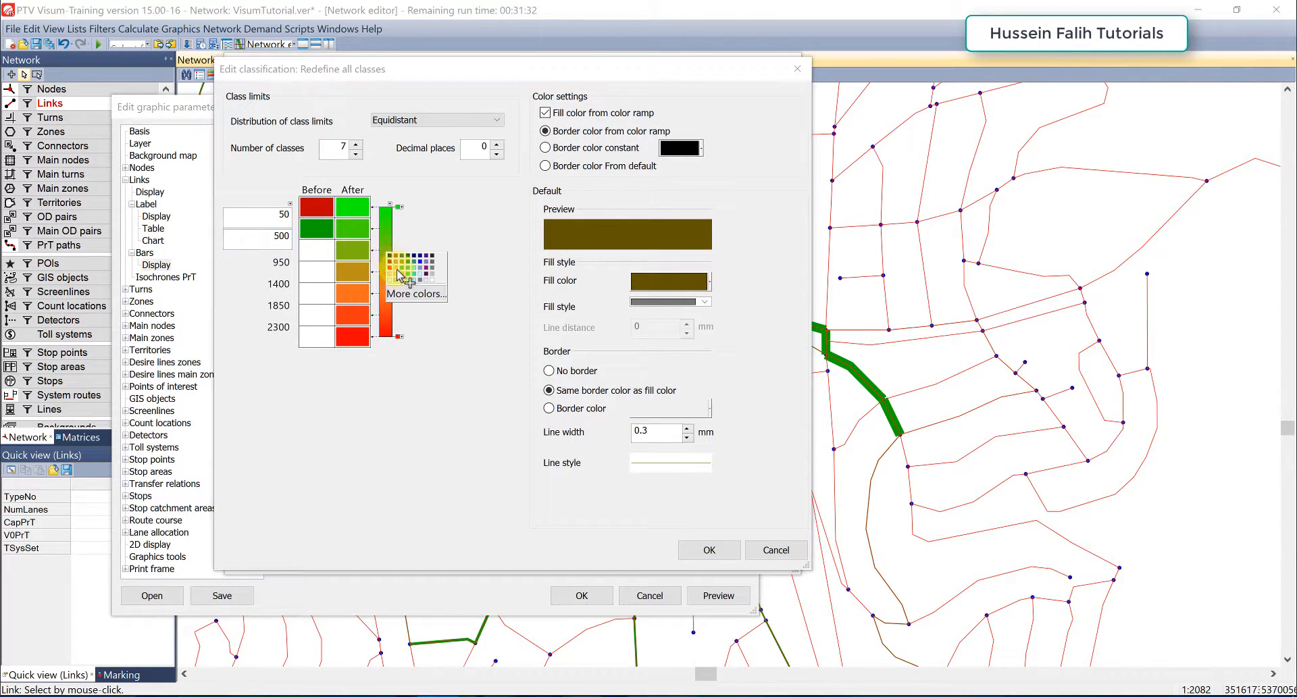
{"action": "left_click", "coordinate": [403, 282]}
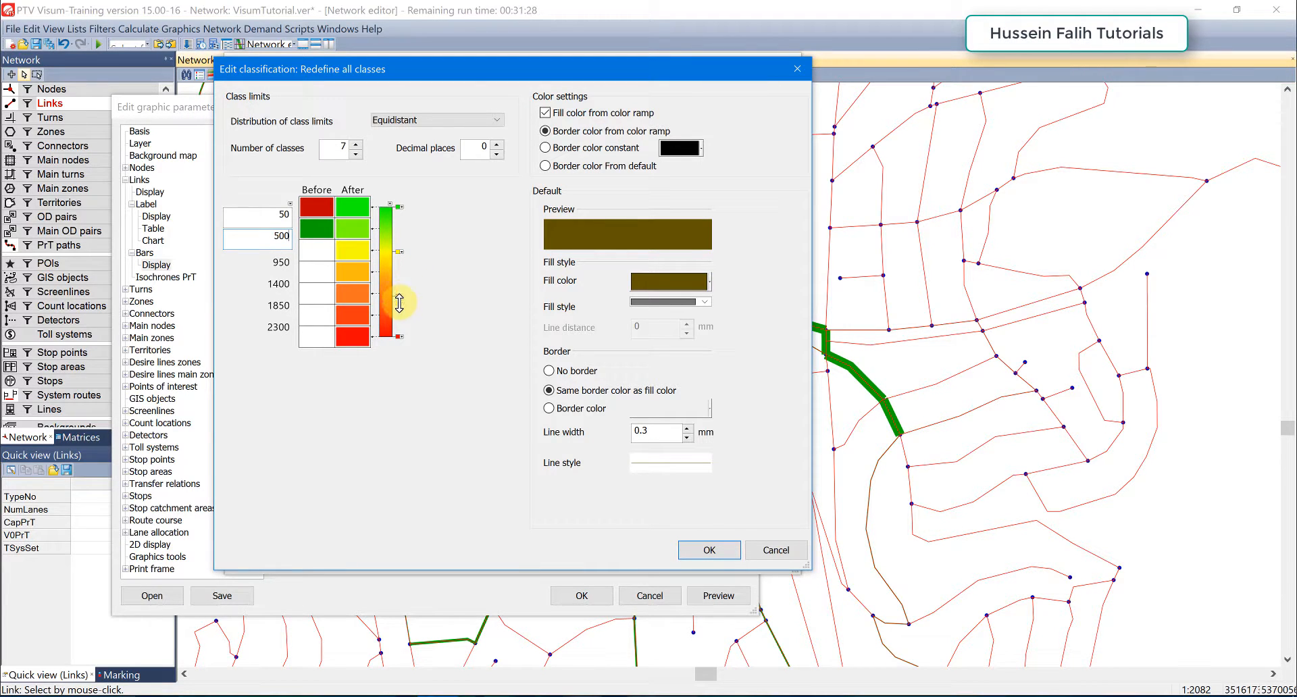
{"action": "left_click_drag", "start_coordinate": [400, 256], "coordinate": [400, 273]}
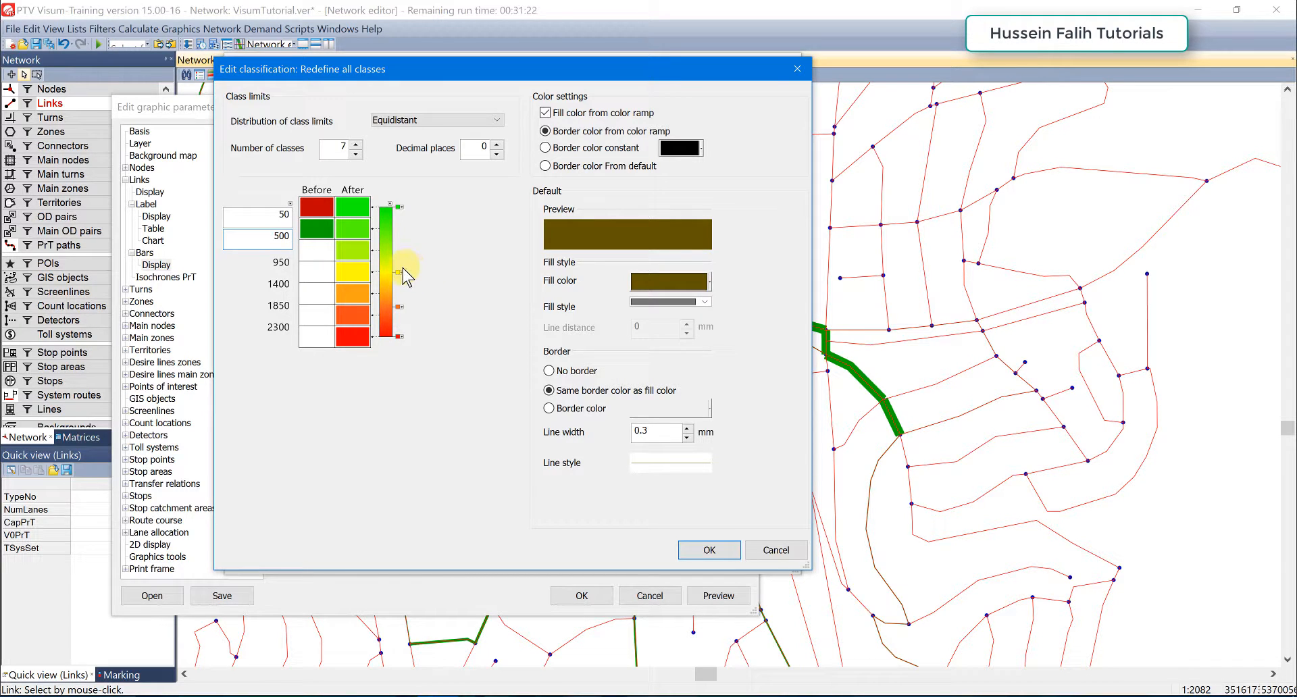
{"action": "left_click", "coordinate": [705, 549]}
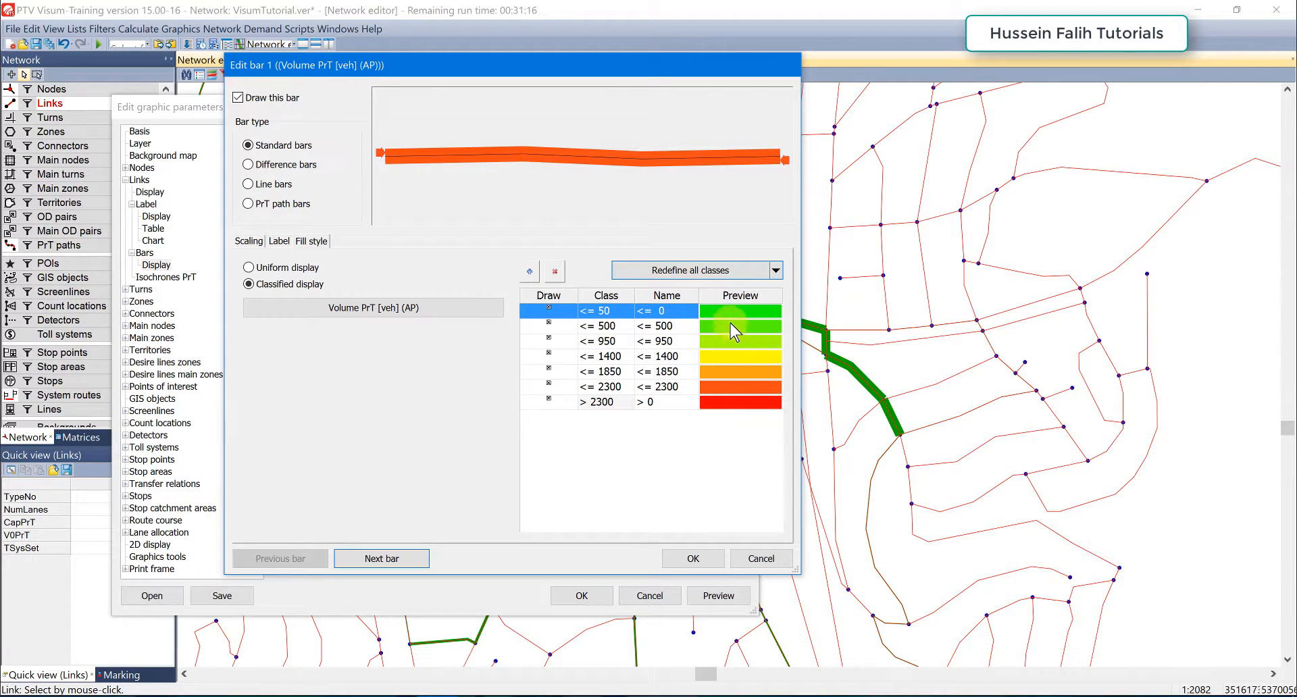
- Rename the <= 500 class to 500, accept the bar settings and preview the classified bars on the network
{"action": "left_click", "coordinate": [668, 327]}
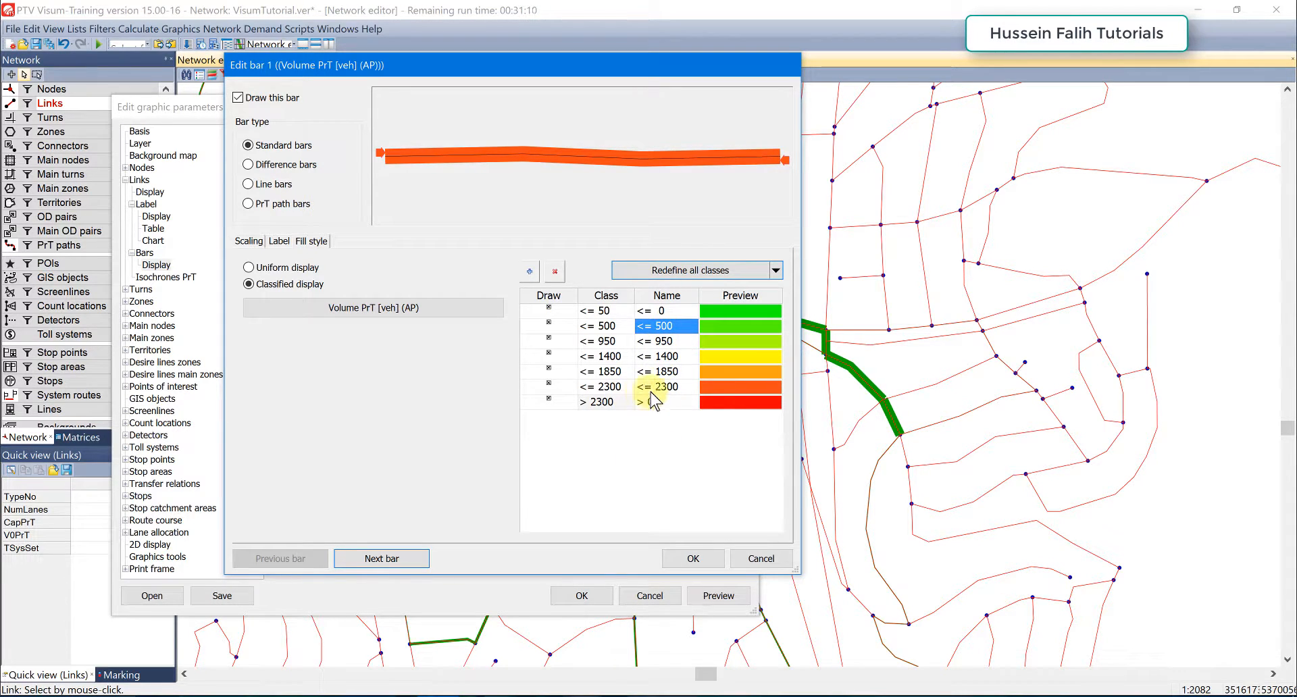
{"action": "left_click", "coordinate": [653, 327]}
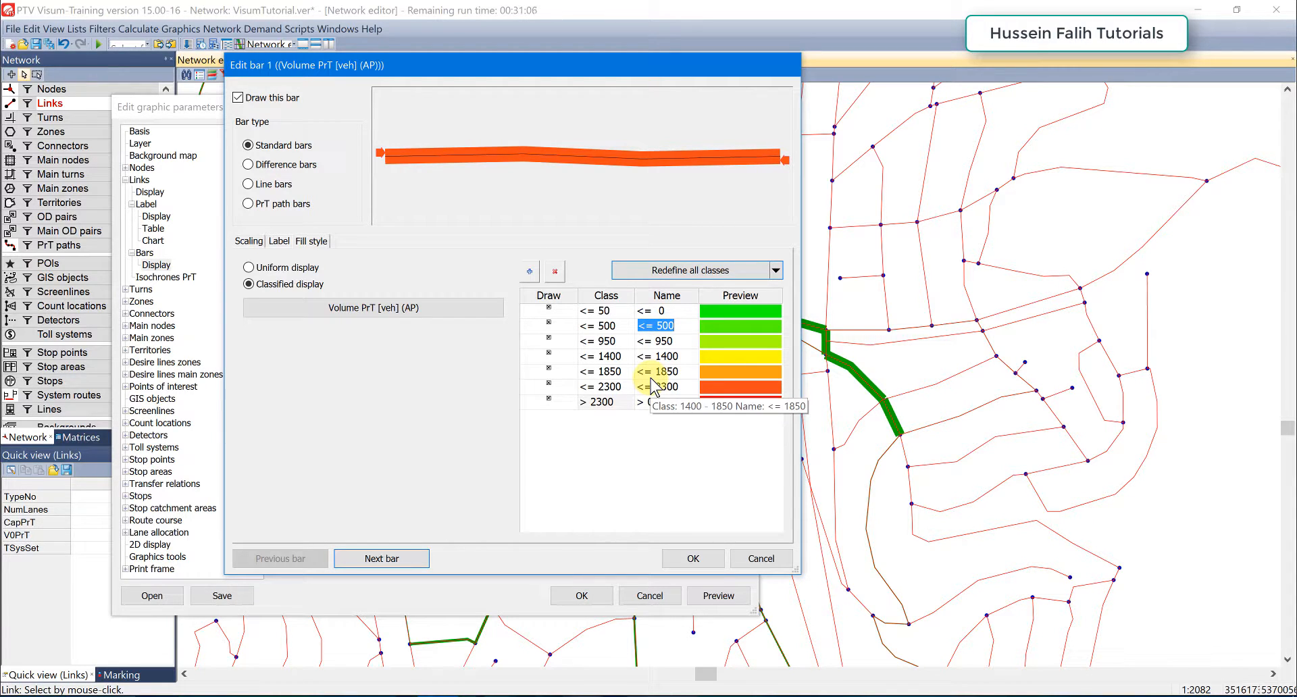
{"action": "type", "text": "500"}
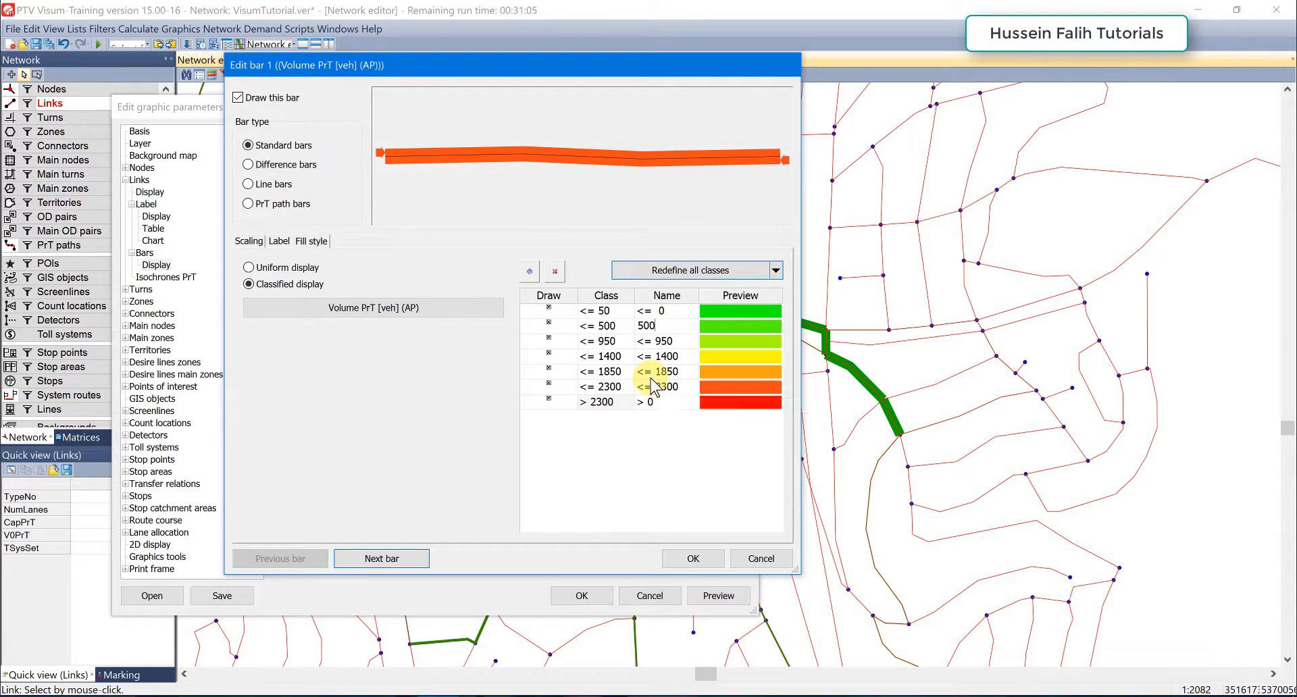
{"action": "left_click", "coordinate": [689, 362]}
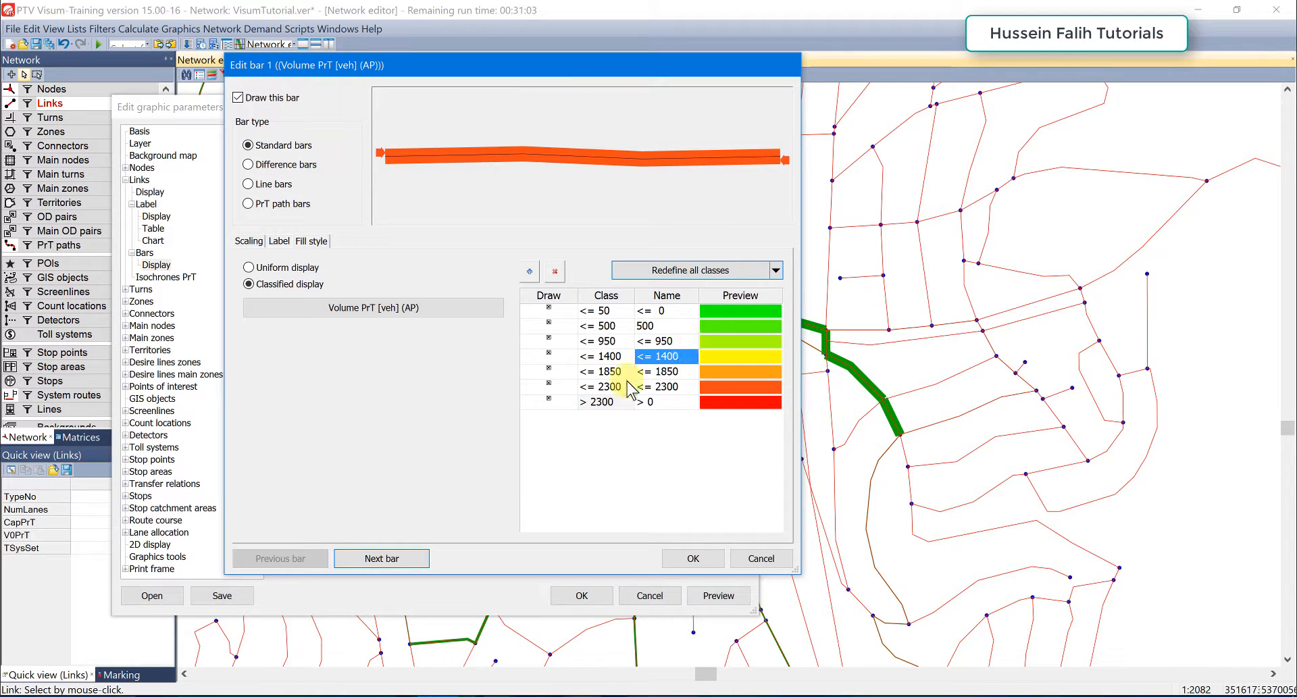
{"action": "left_click", "coordinate": [694, 560]}
{"action": "left_click", "coordinate": [699, 598]}
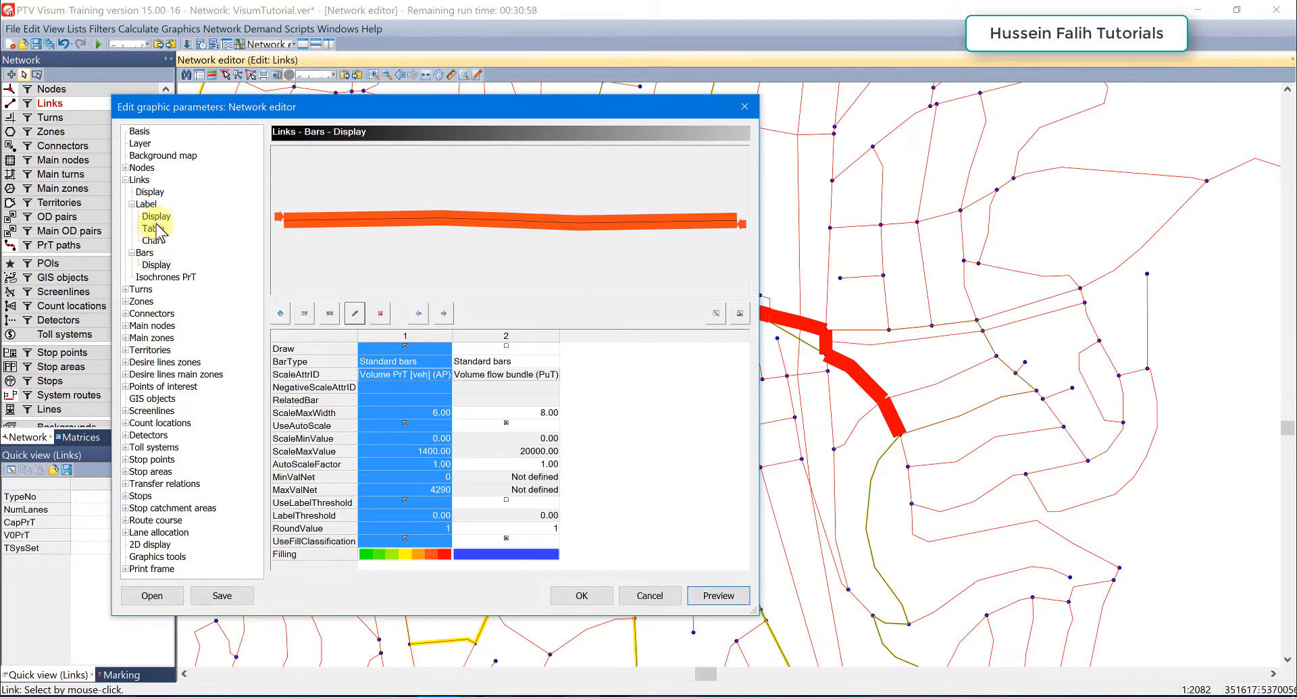
- Set the uniform line color of active links to Grey - 50, apply the parameters and hide the nodes
{"action": "left_click", "coordinate": [150, 192]}
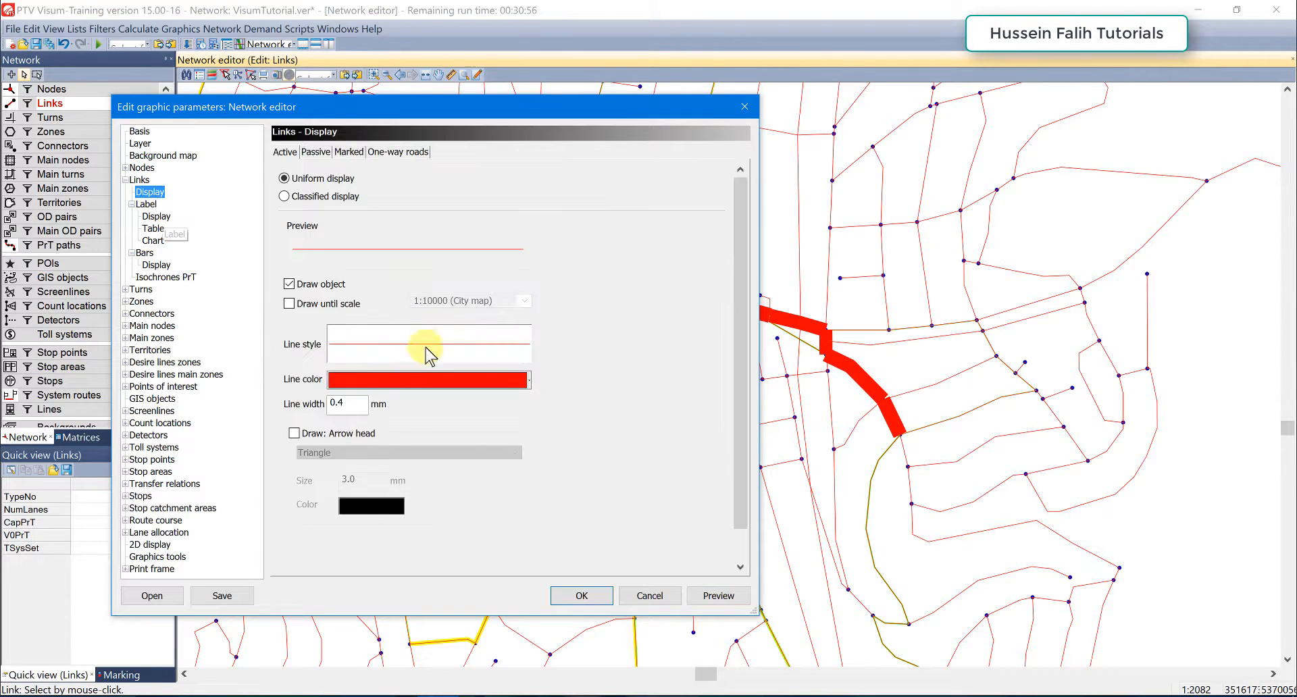
{"action": "left_click", "coordinate": [345, 381]}
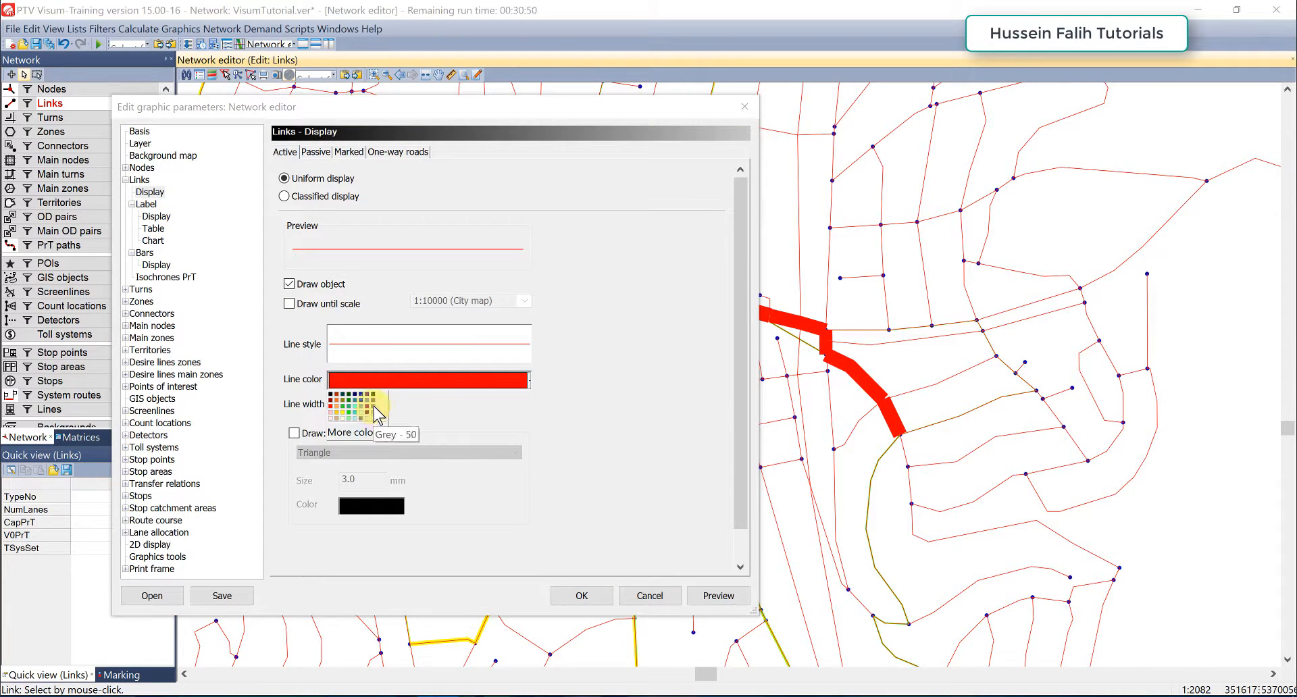
{"action": "left_click", "coordinate": [374, 407]}
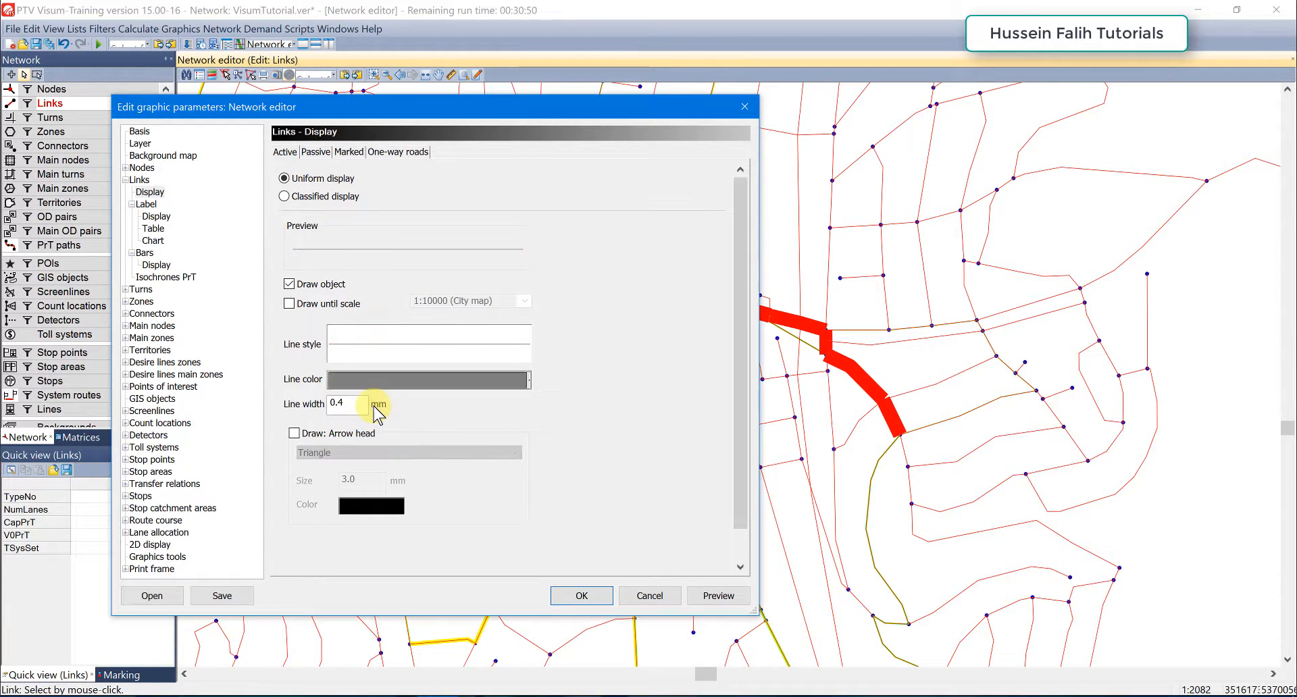
{"action": "left_click", "coordinate": [603, 596]}
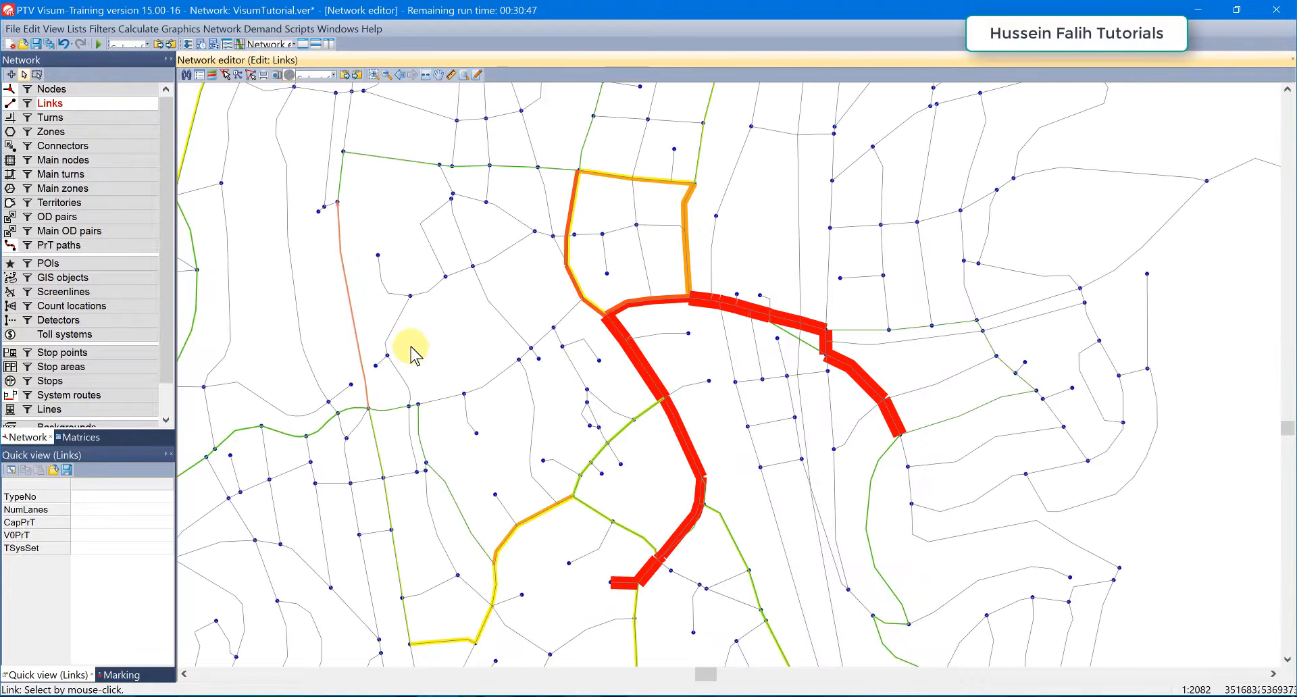
{"action": "left_click", "coordinate": [11, 90]}
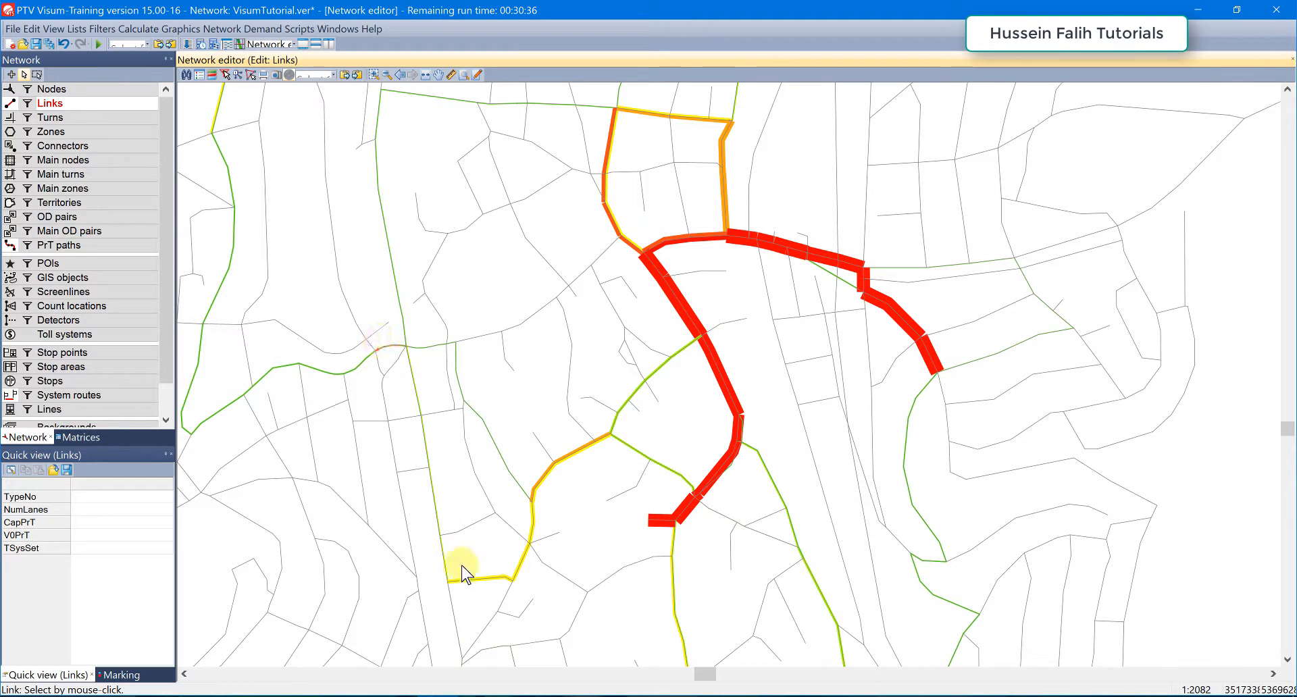
- Turn off automatic scaling for the Volume PrT [veh] (AP) link bar, preview the result on the network and apply it
{"action": "right_click", "coordinate": [11, 105]}
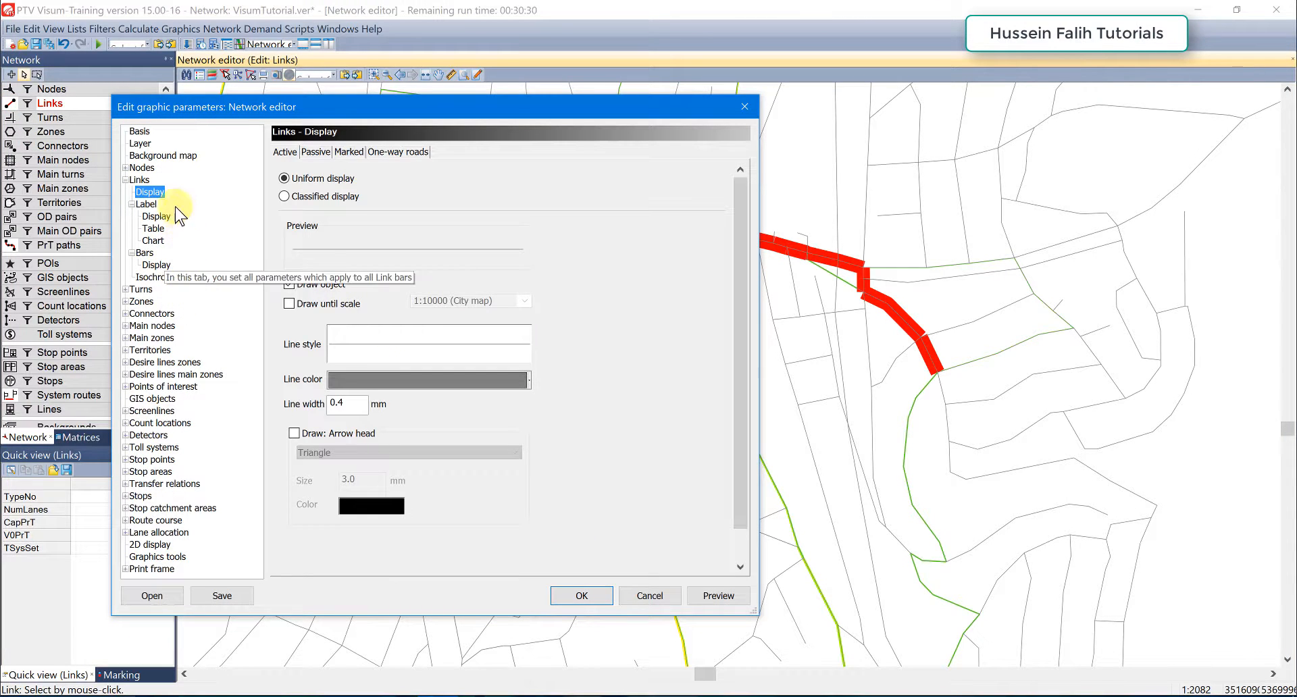
{"action": "left_click", "coordinate": [155, 266]}
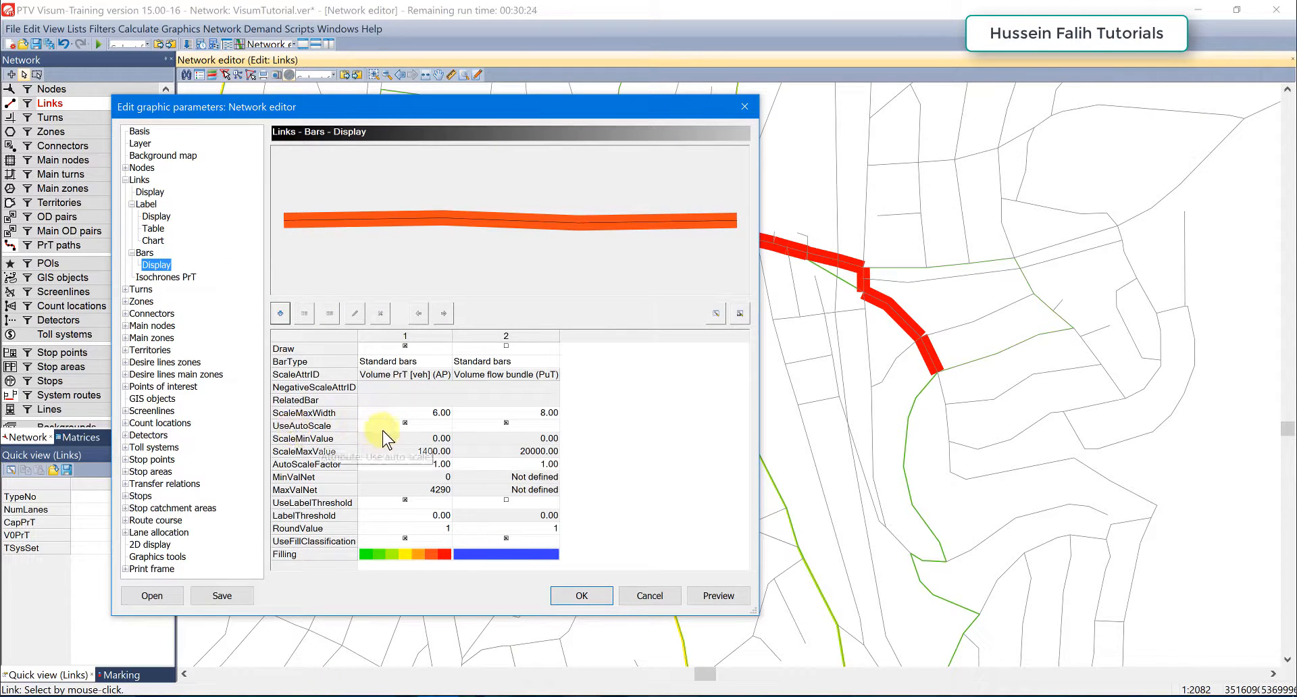
{"action": "left_click", "coordinate": [406, 424]}
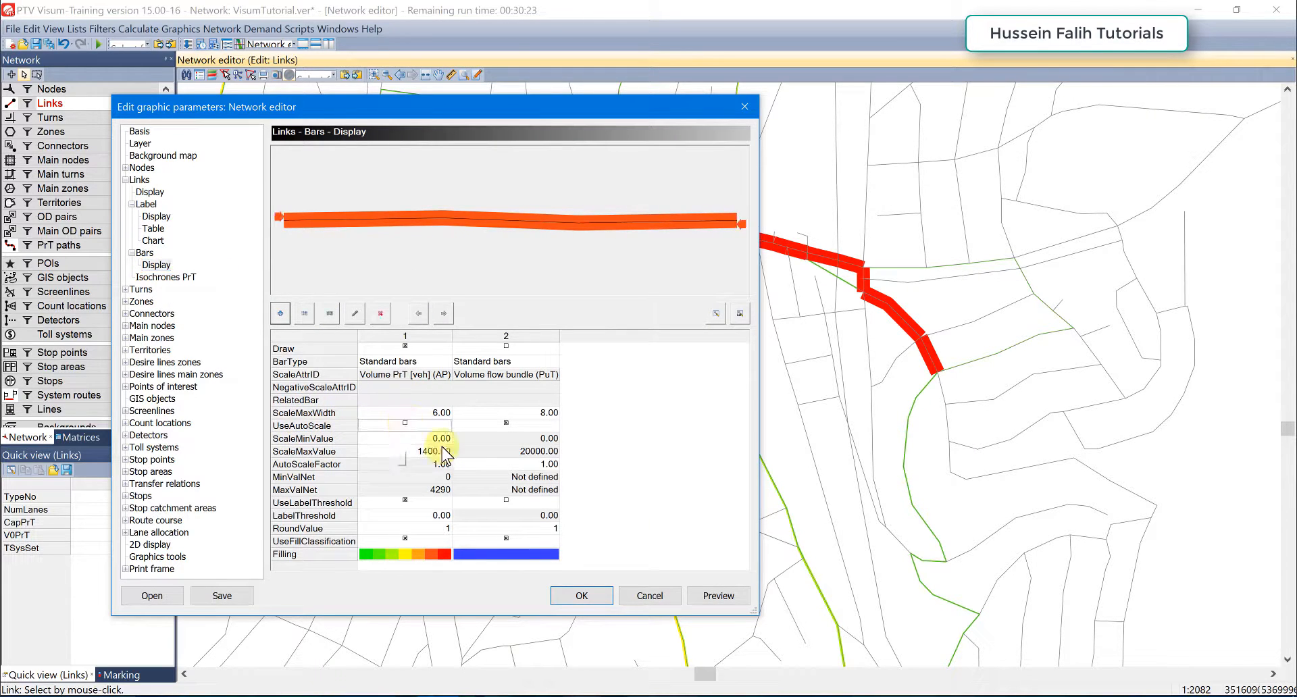
{"action": "left_click", "coordinate": [728, 595]}
{"action": "left_click_drag", "start_coordinate": [651, 112], "coordinate": [301, 154]}
{"action": "left_click", "coordinate": [287, 637]}
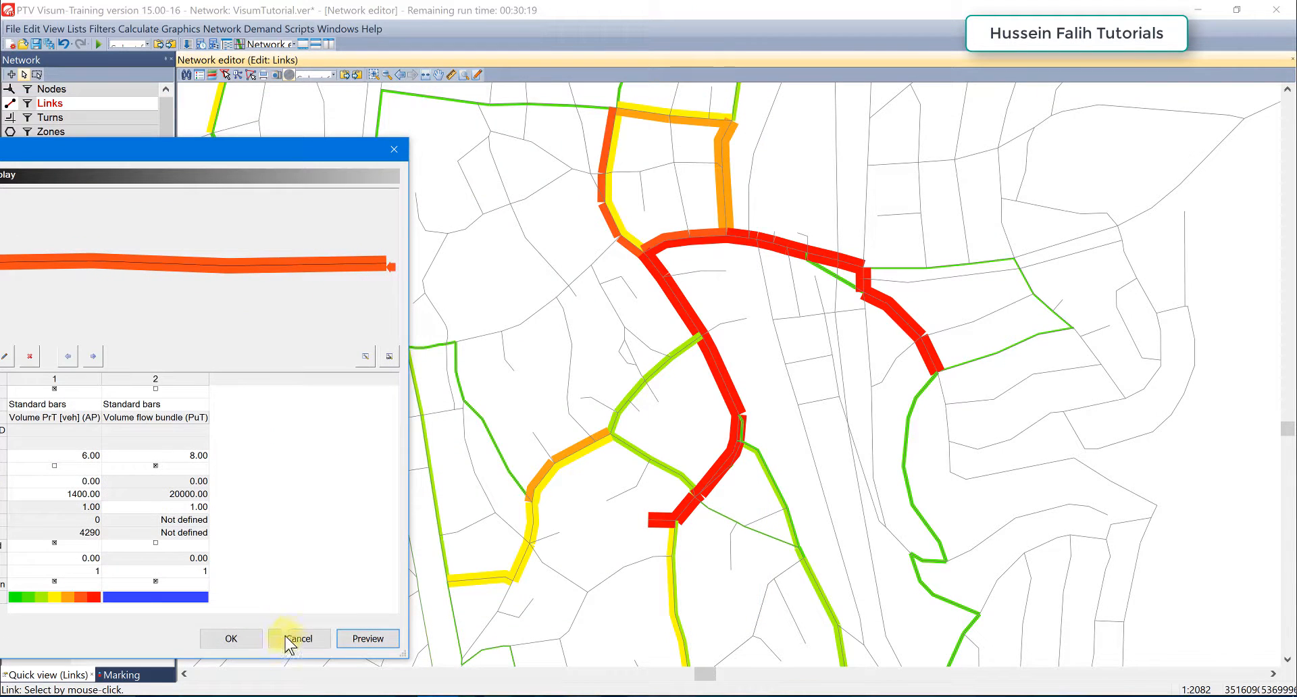
{"action": "left_click", "coordinate": [233, 638]}
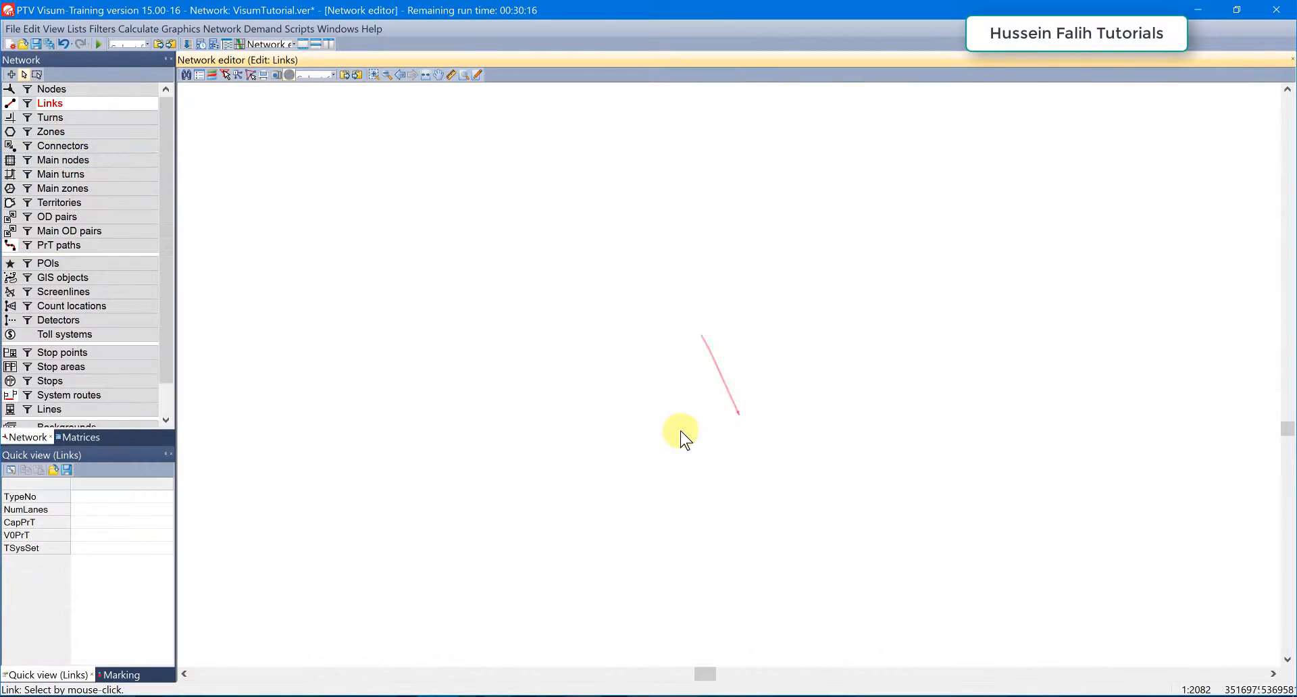
- Check the PrT volume in the properties of a red link on the central main road and close them
{"action": "left_click_drag", "start_coordinate": [650, 425], "coordinate": [696, 379]}
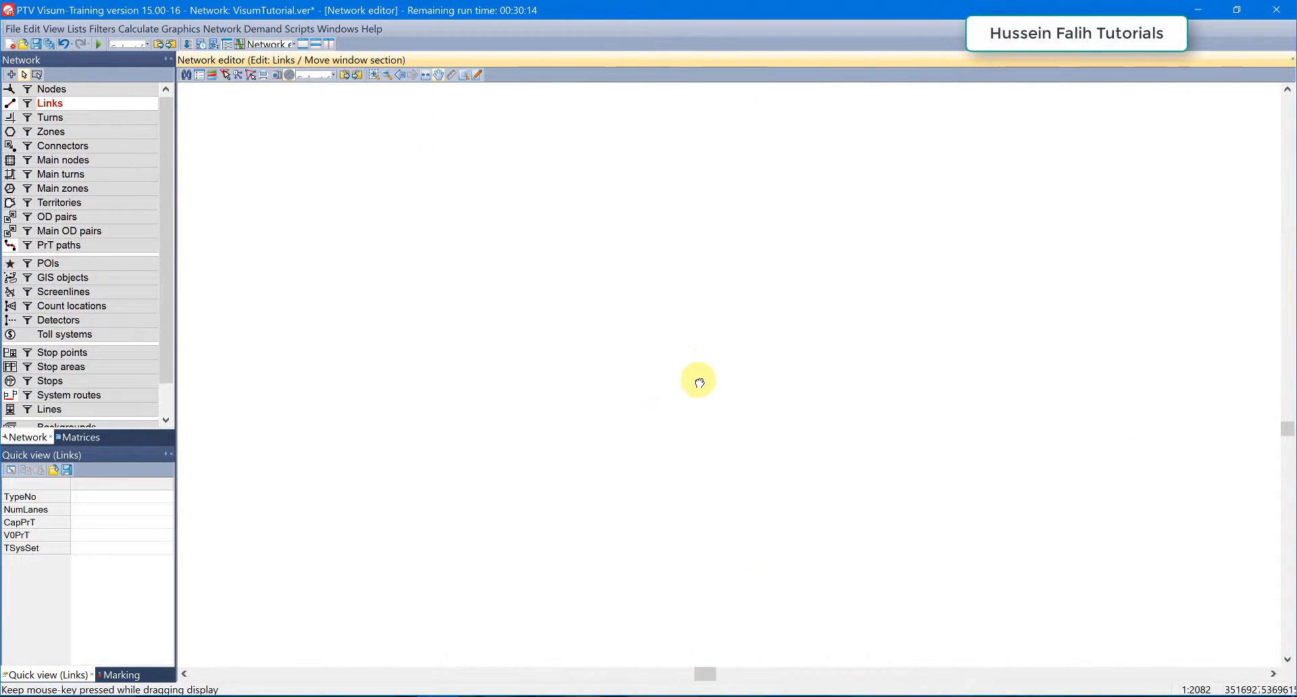
{"action": "left_click_drag", "start_coordinate": [582, 388], "coordinate": [588, 265]}
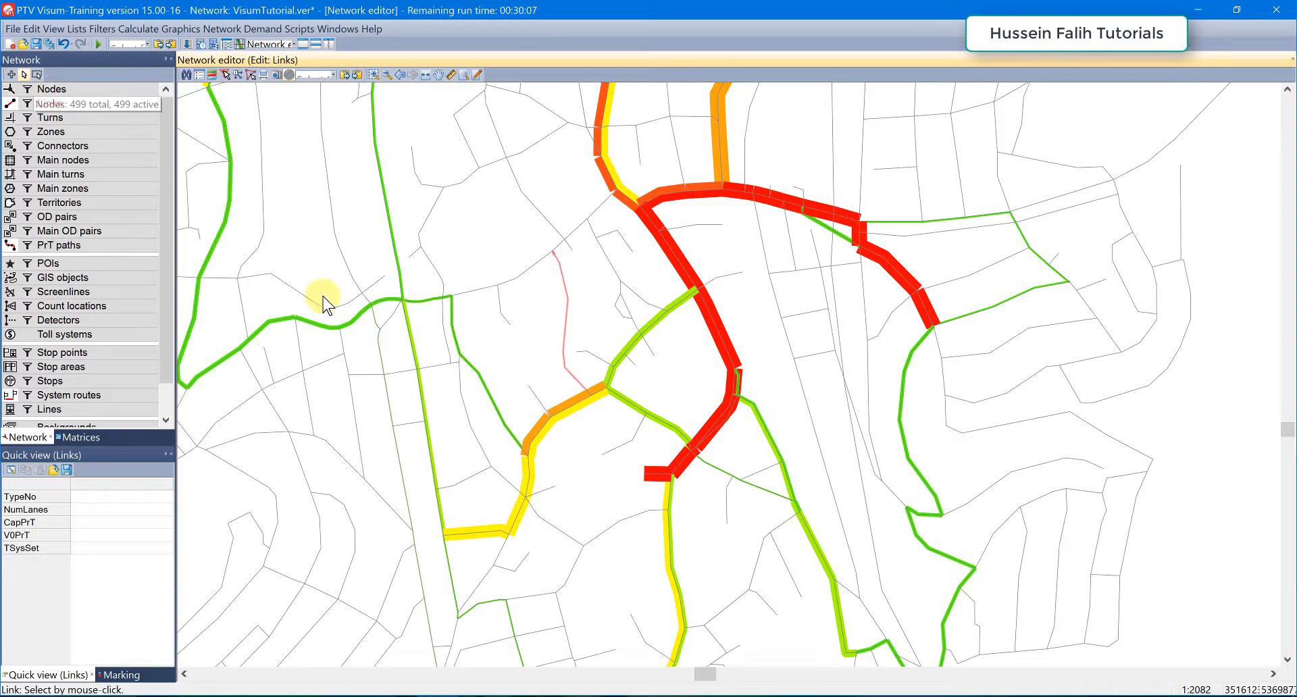
{"action": "left_click", "coordinate": [721, 336]}
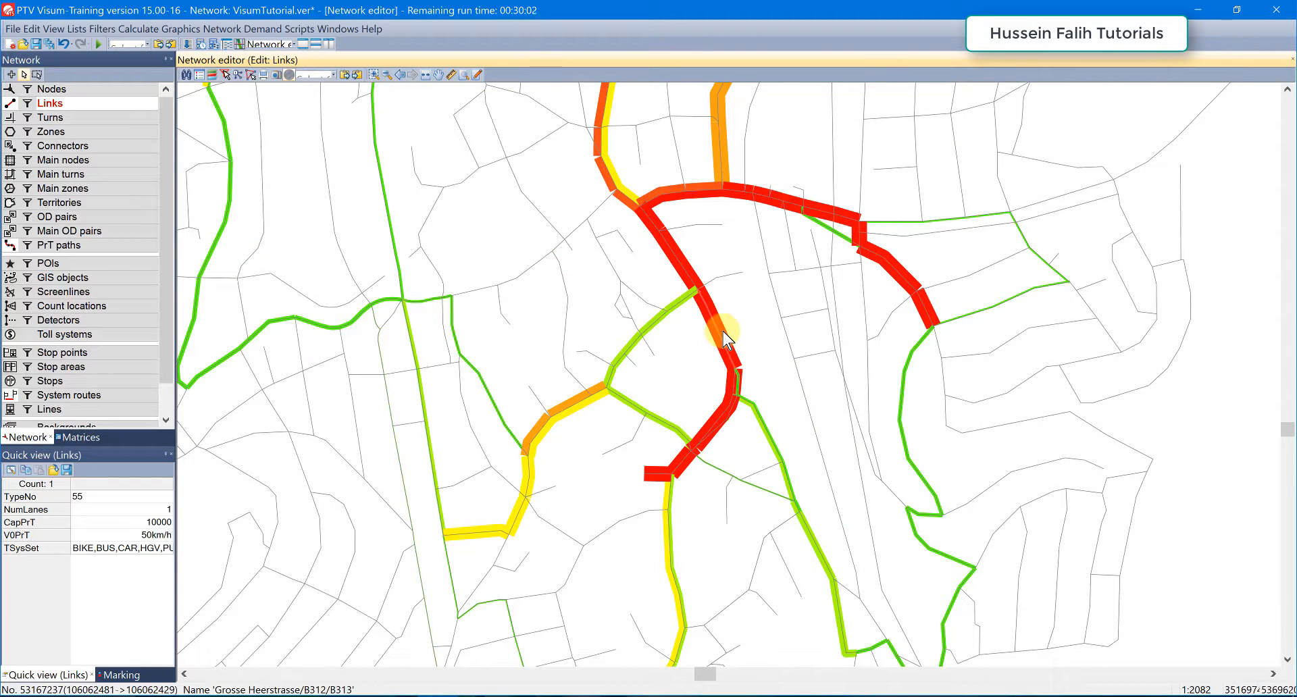
{"action": "double_click", "coordinate": [723, 338]}
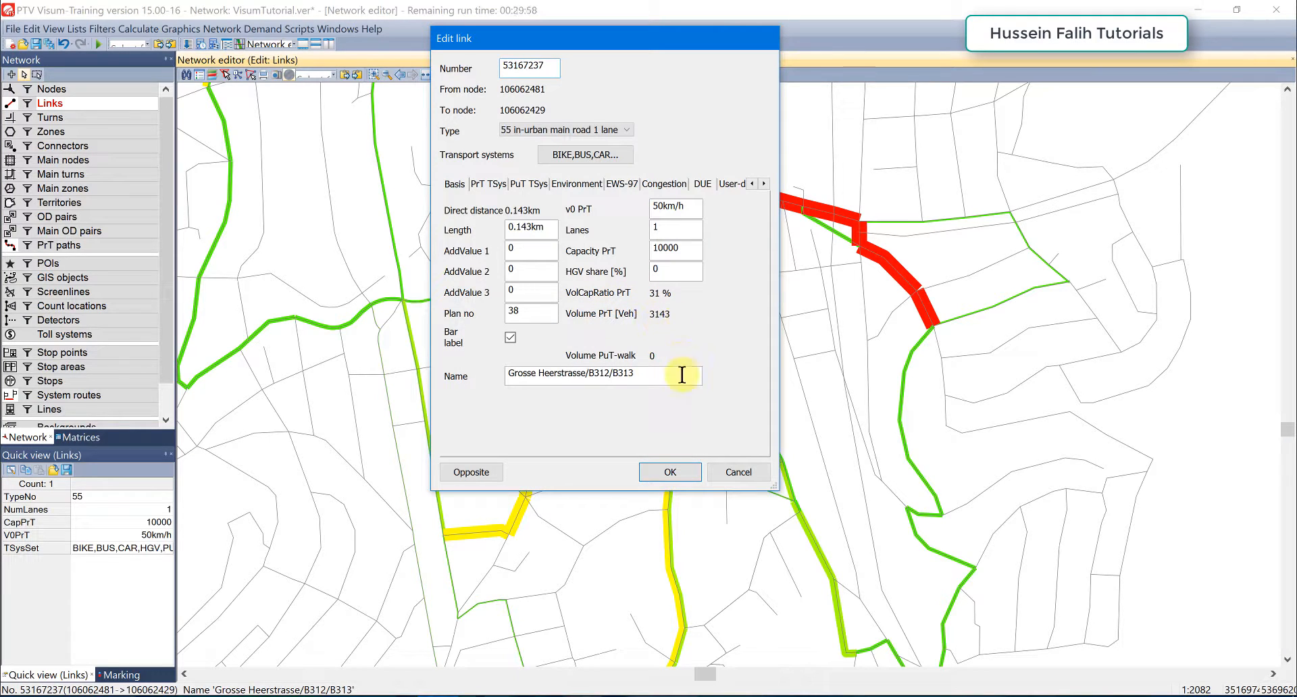
{"action": "left_click", "coordinate": [672, 471]}
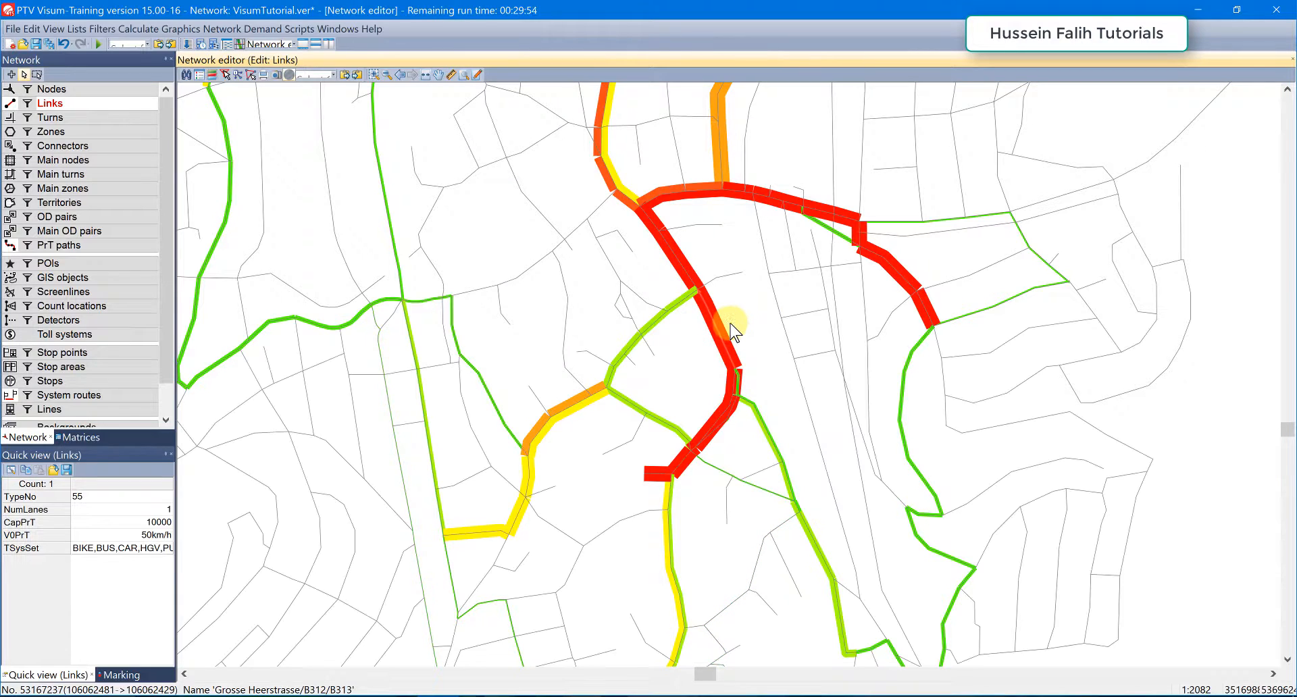
- Check the PrT volume in the properties of an orange link on the road southwest of the main road and close them
{"action": "left_click", "coordinate": [731, 321]}
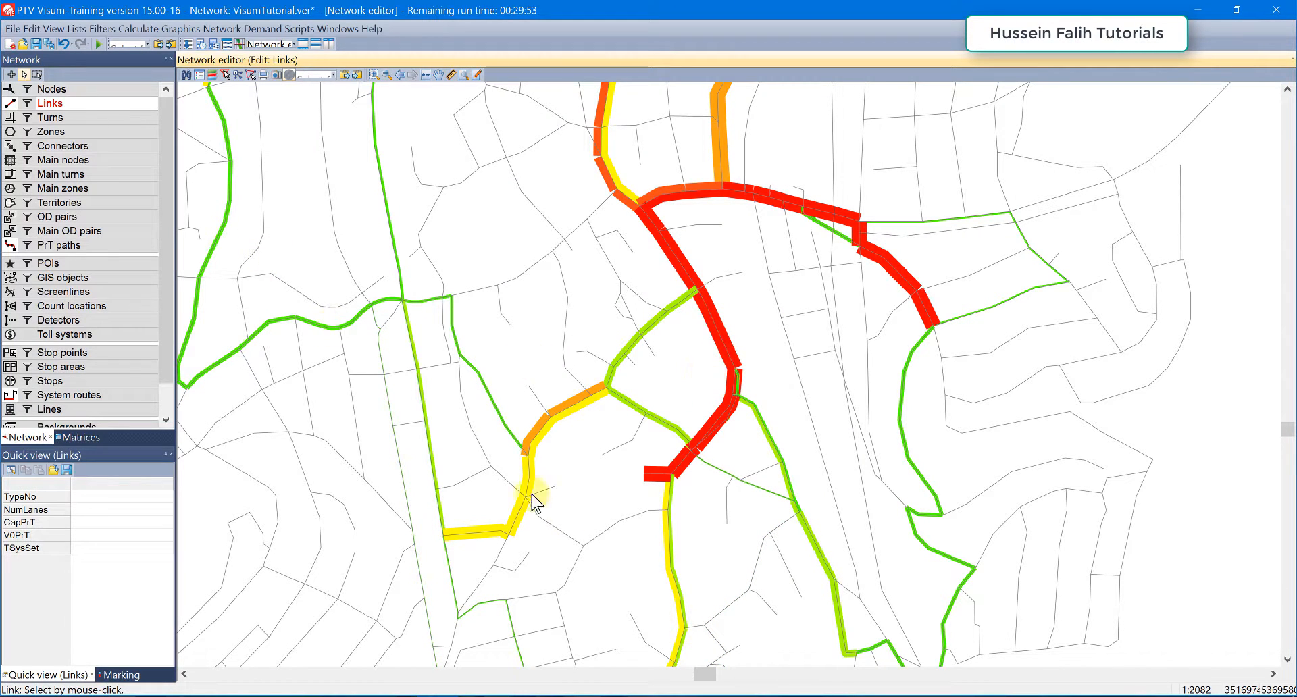
{"action": "double_click", "coordinate": [589, 406]}
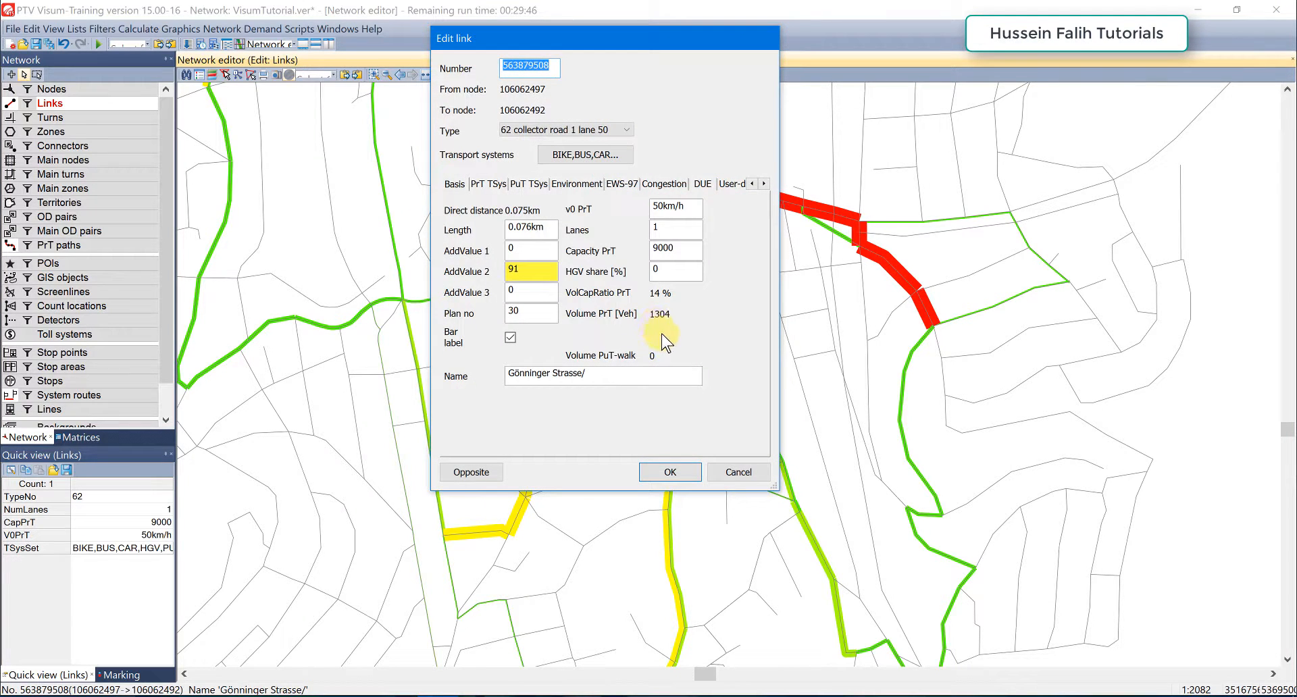
{"action": "left_click", "coordinate": [744, 473]}
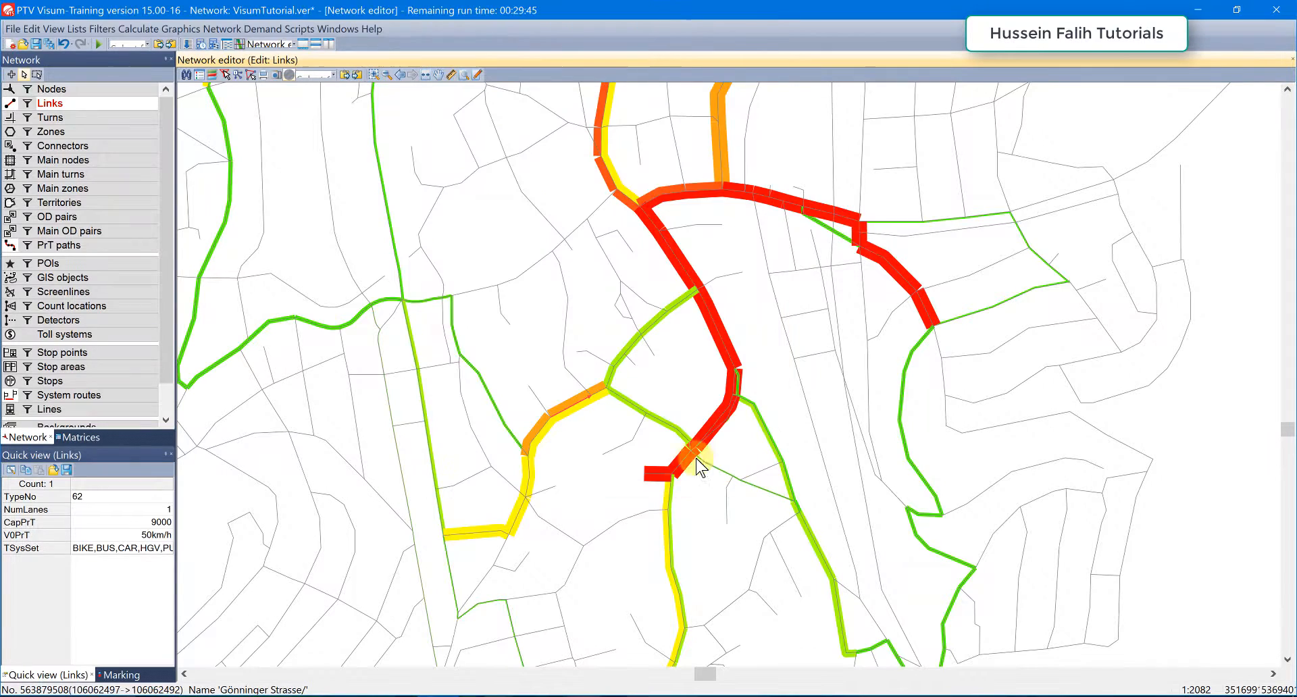
{"action": "left_click", "coordinate": [594, 463]}
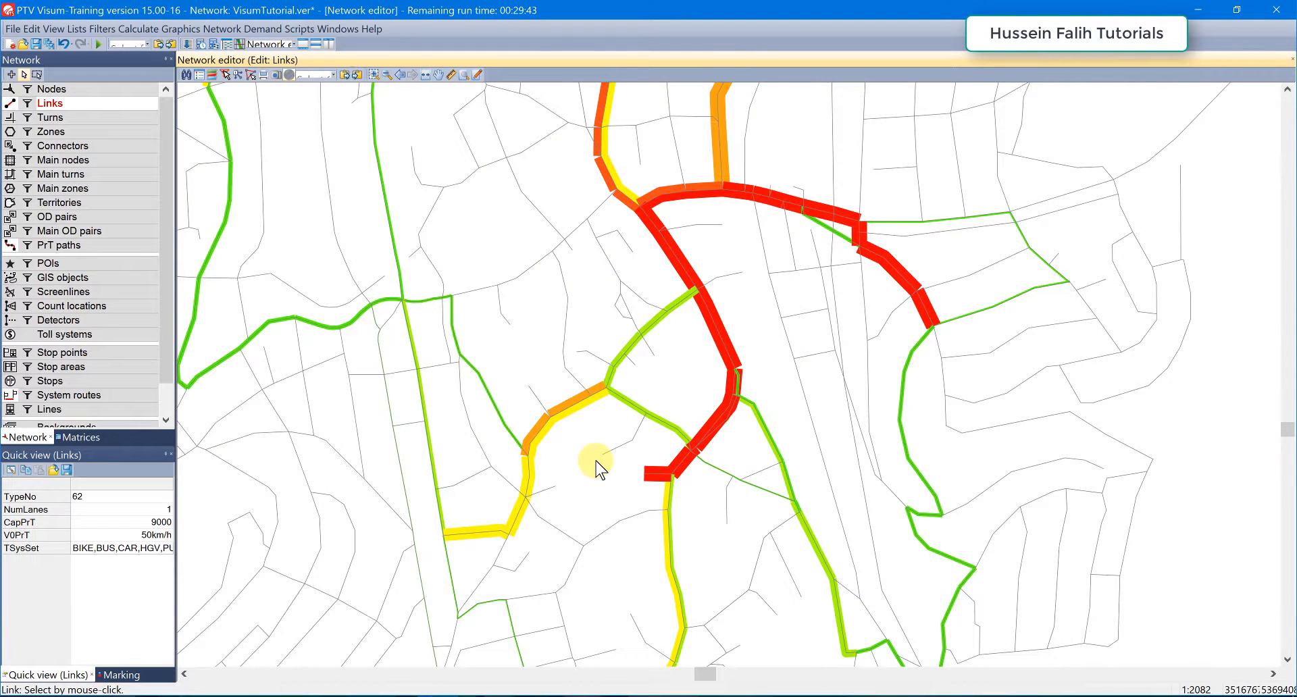
- Check the PrT volume in the properties of the winding green link in the east and close them
{"action": "double_click", "coordinate": [906, 384]}
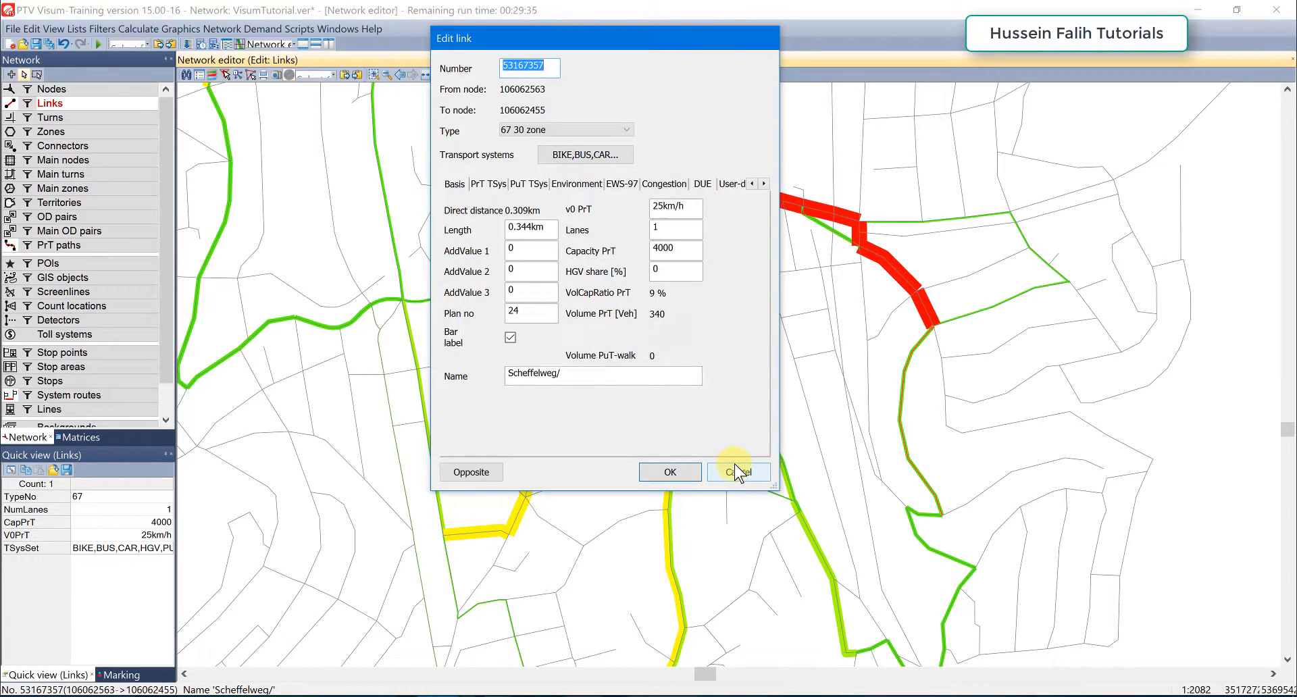
{"action": "left_click", "coordinate": [739, 473]}
{"action": "left_click", "coordinate": [608, 497]}
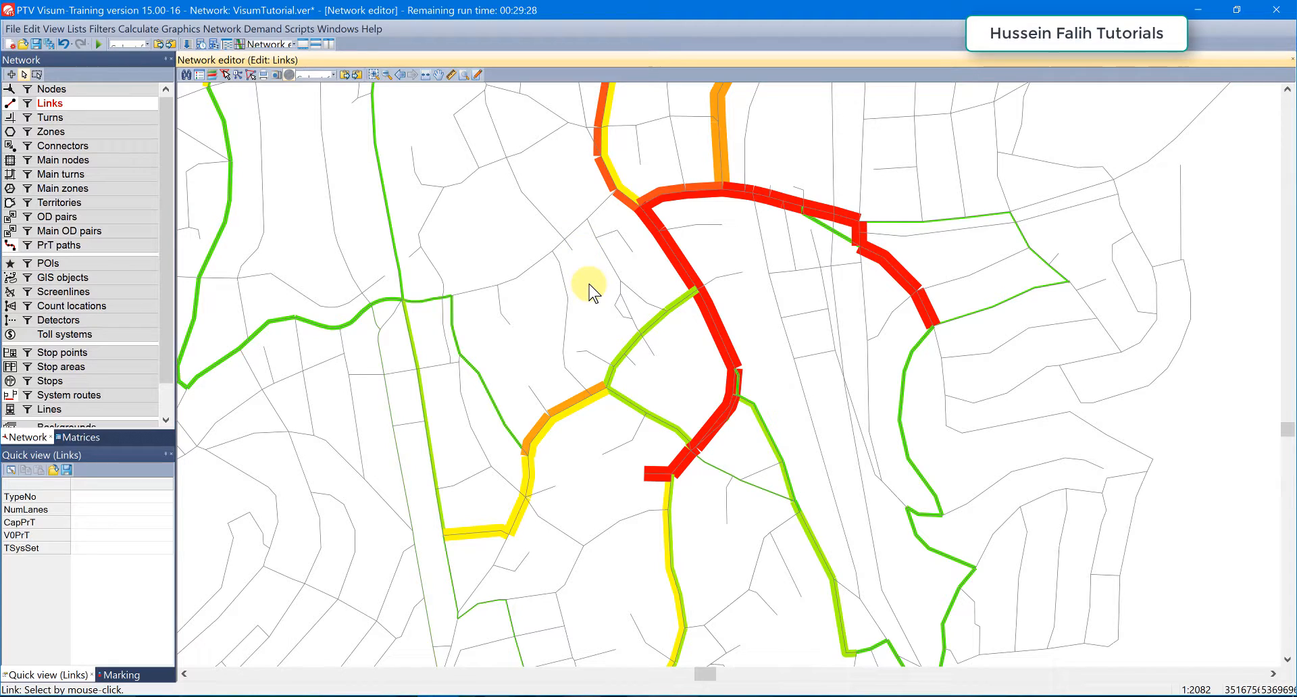
{"action": "left_click_drag", "start_coordinate": [588, 308], "coordinate": [570, 368]}
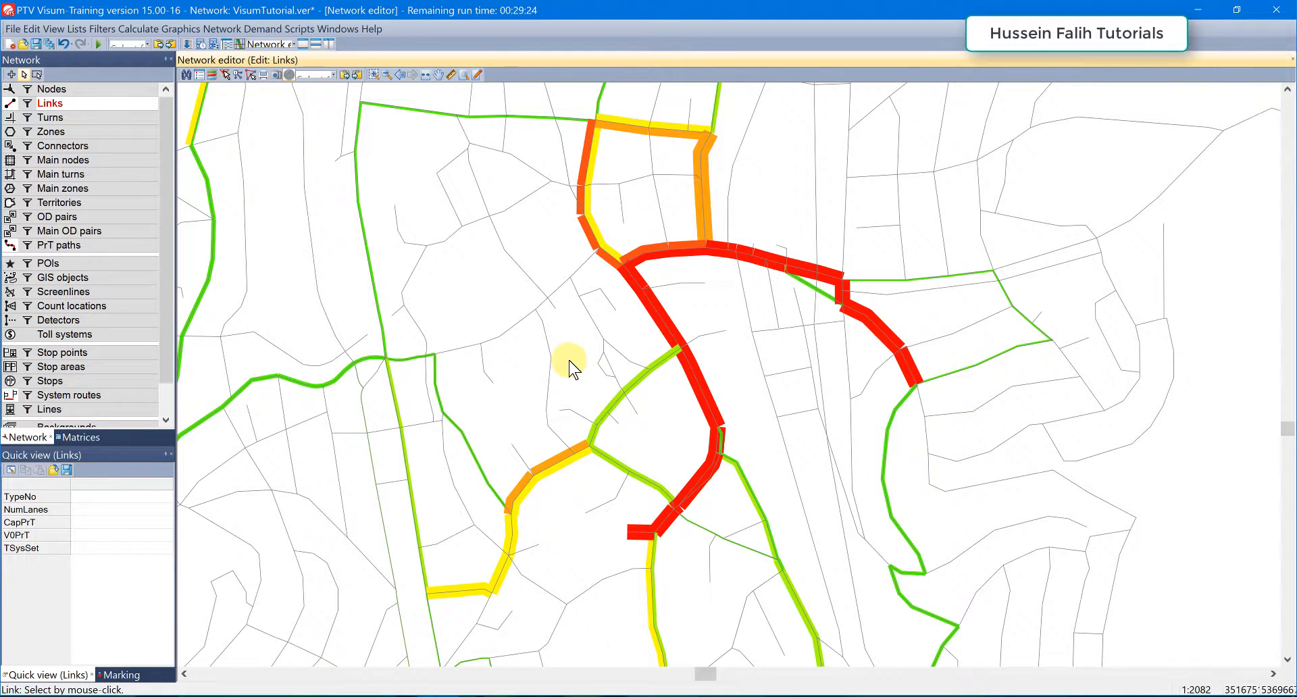
{"action": "left_click_drag", "start_coordinate": [574, 356], "coordinate": [569, 364]}
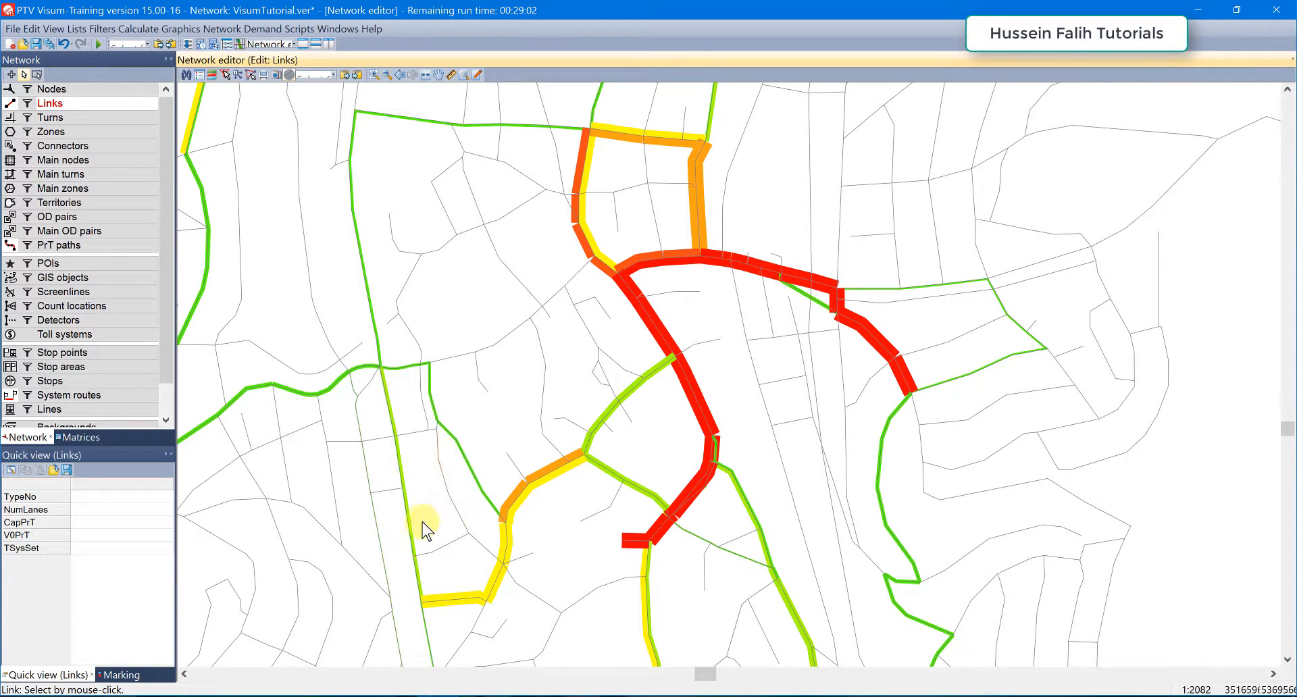
- Turn on drawing of the network legend and remove all items displayed in it
{"action": "left_click", "coordinate": [200, 75]}
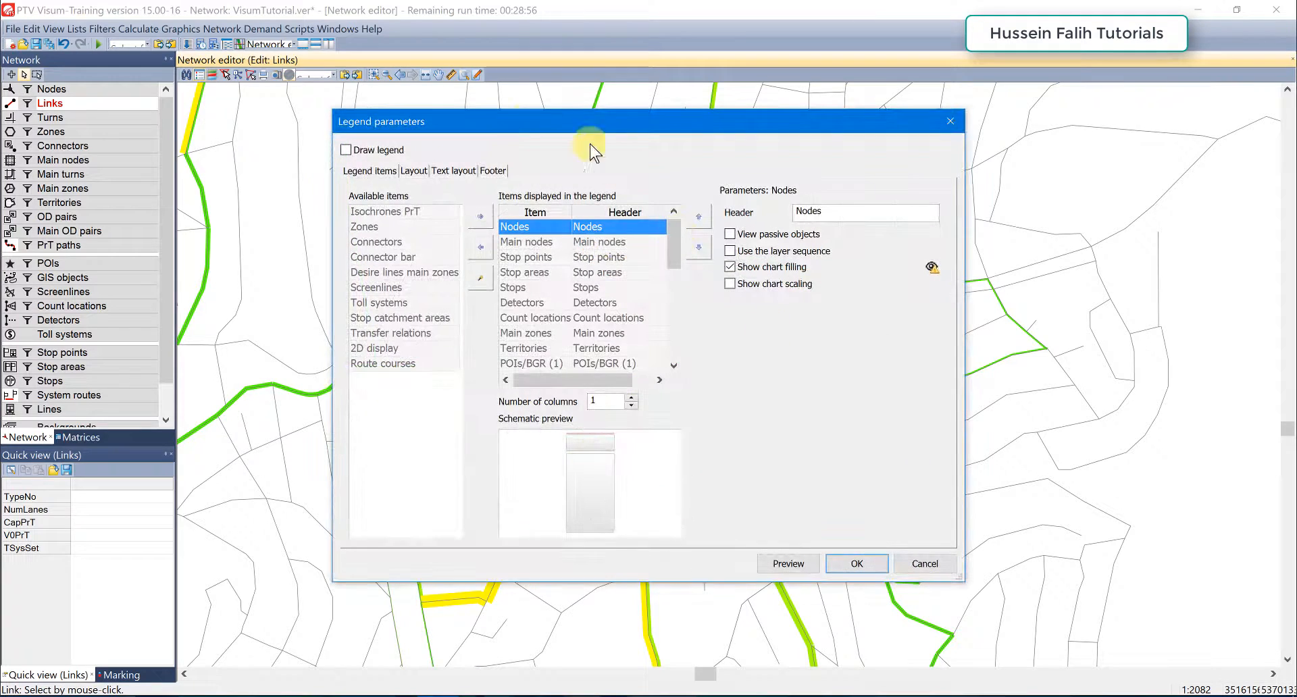
{"action": "left_click_drag", "start_coordinate": [535, 121], "coordinate": [454, 115]}
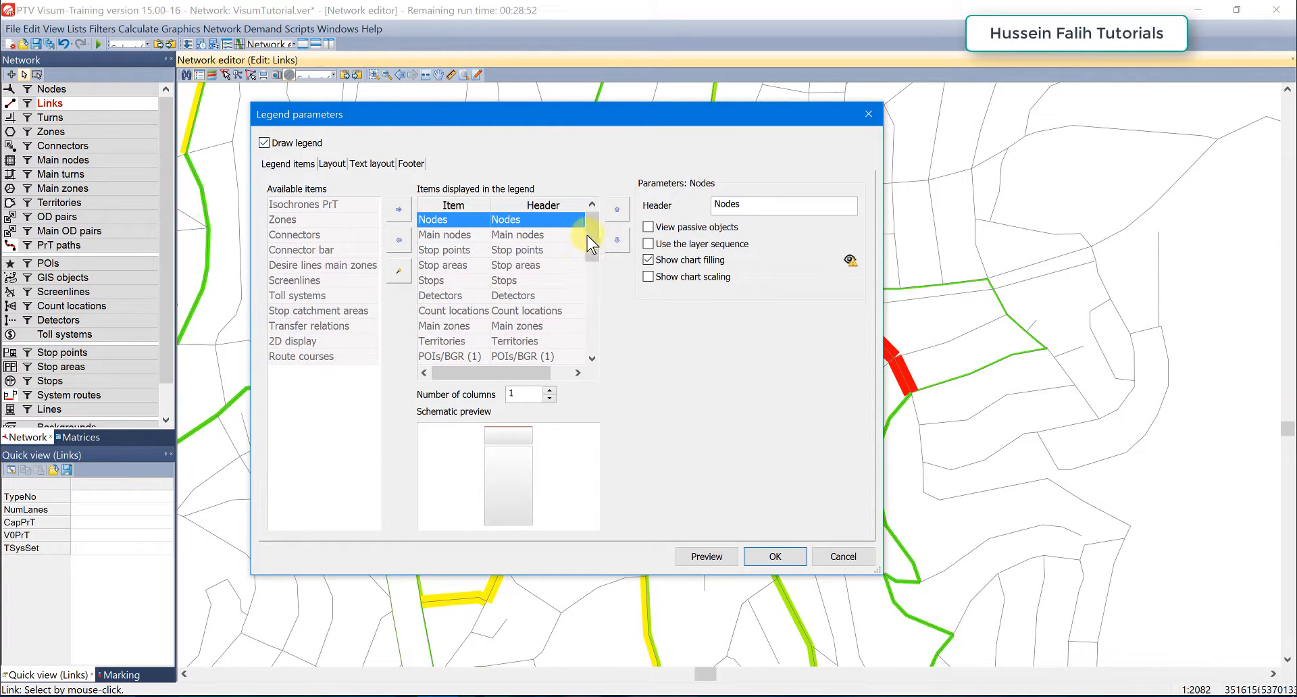
{"action": "mouse_move", "coordinate": [593, 237]}
{"action": "left_mouse_down"}
{"action": "mouse_move", "coordinate": [598, 362]}
{"action": "mouse_move", "coordinate": [602, 223]}
{"action": "left_mouse_up"}
{"action": "key", "text": "ctrl+a"}
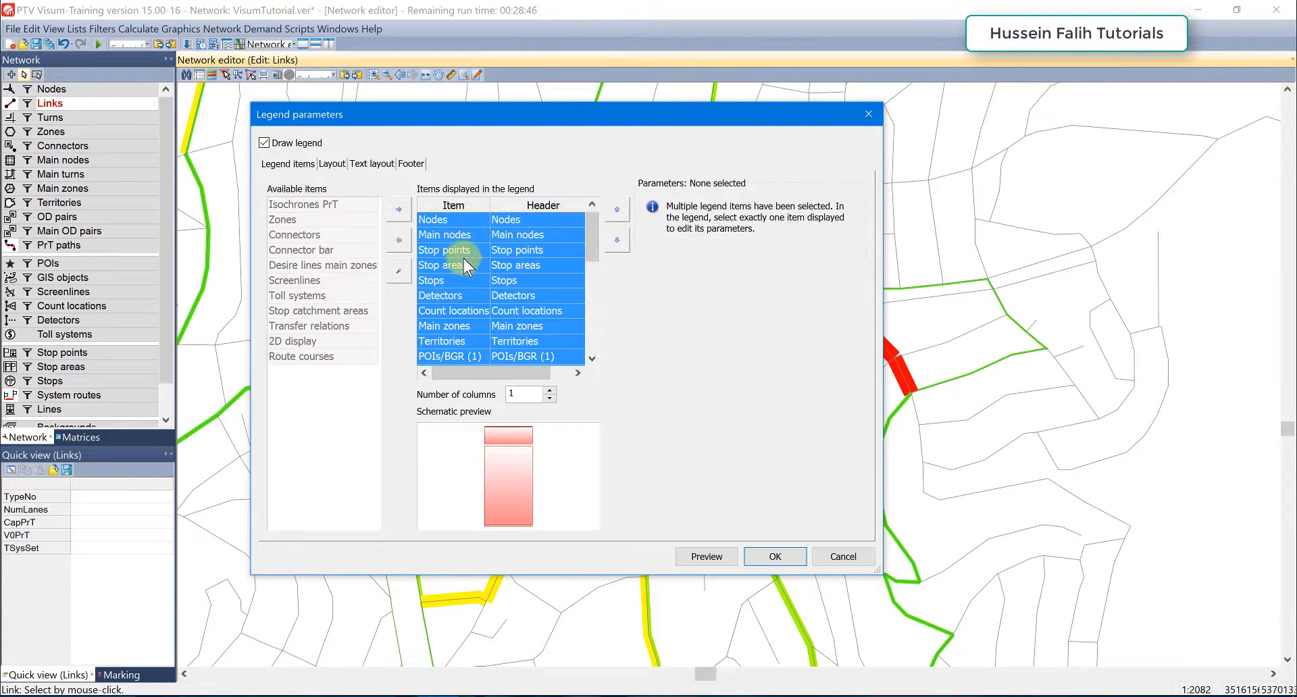
{"action": "left_click", "coordinate": [399, 242]}
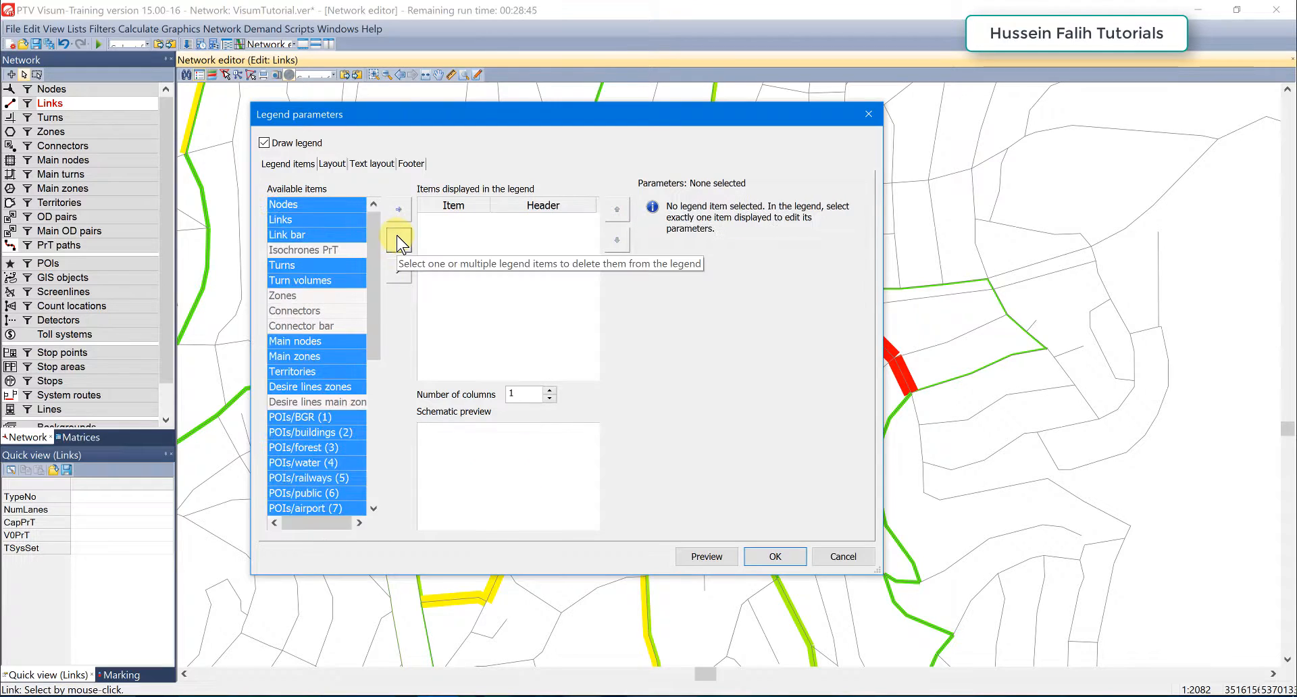
- Add Link bar to the legend with a symbol width of 20 mm and a symbol height of 10 mm
{"action": "left_click", "coordinate": [304, 281]}
{"action": "left_click", "coordinate": [311, 235]}
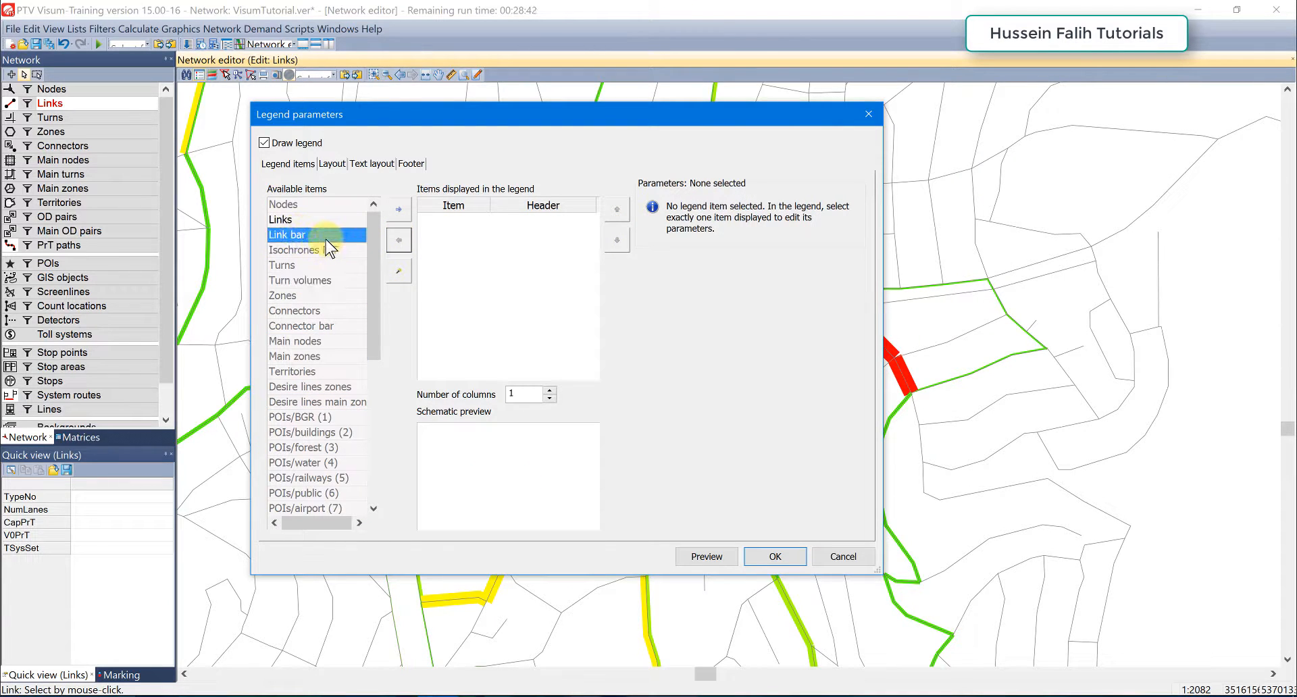
{"action": "left_click", "coordinate": [398, 209]}
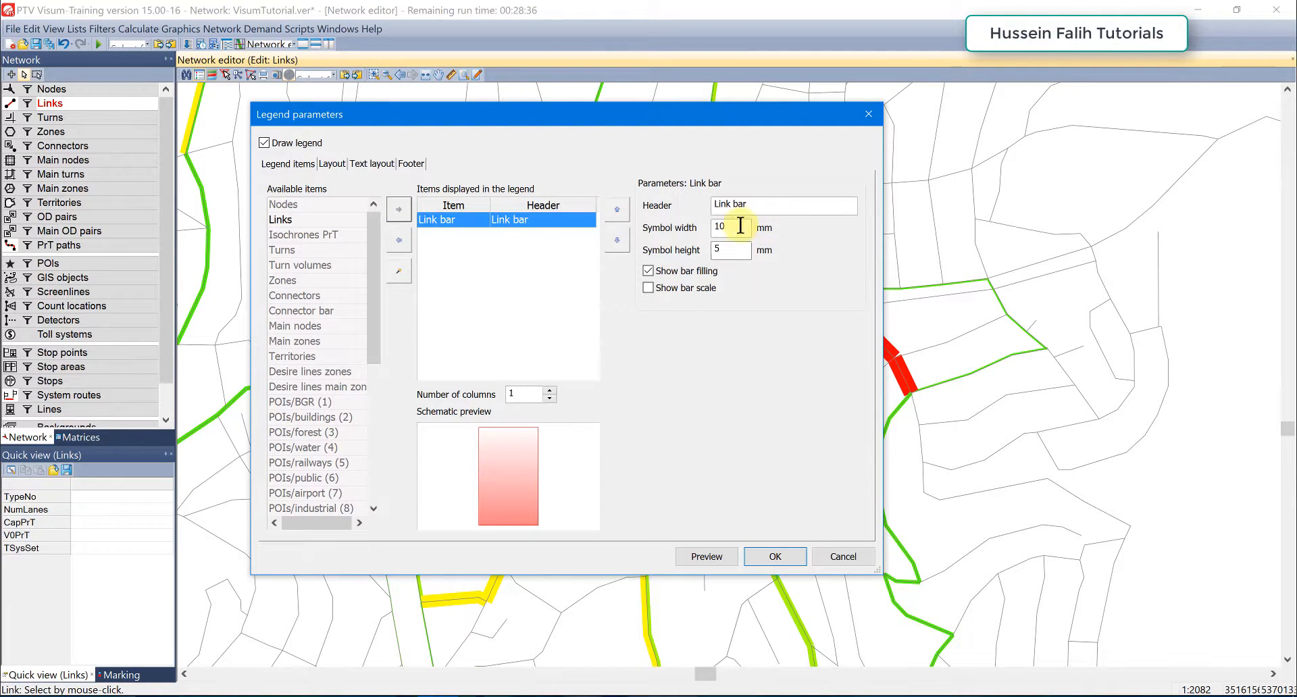
{"action": "double_click", "coordinate": [717, 226]}
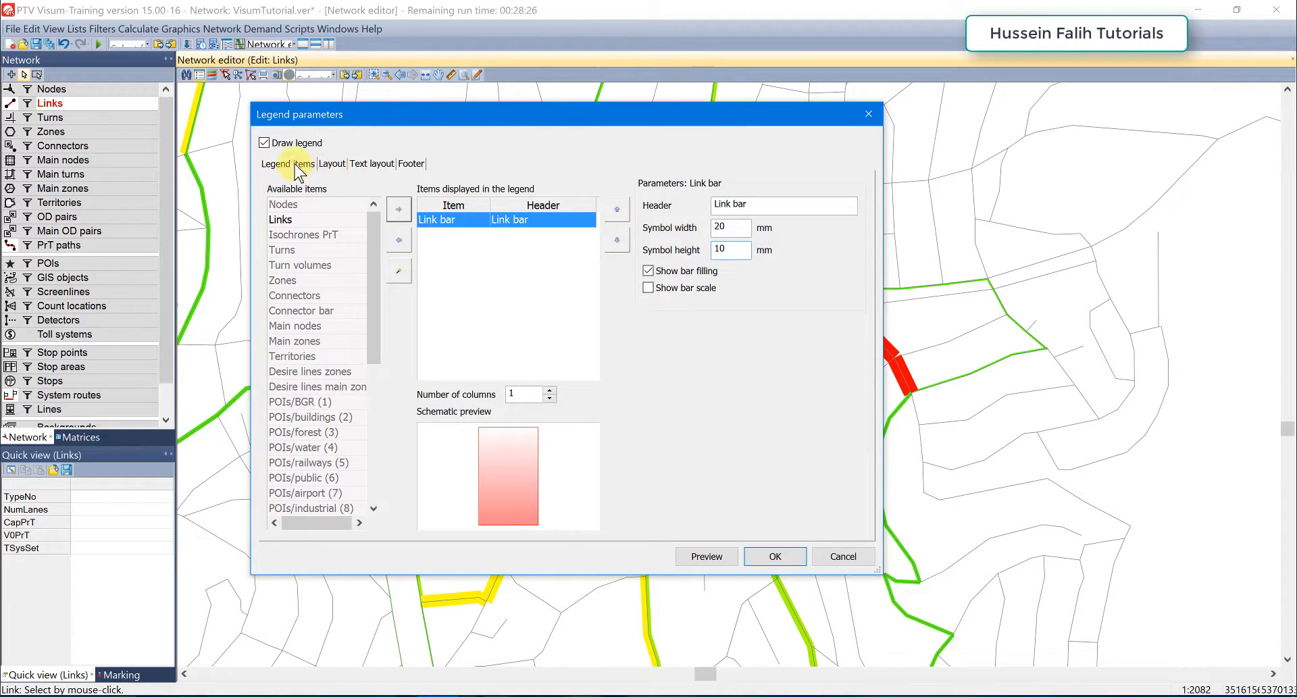
- Review the legend's layout and text settings, turn on the graphical scale in its footer and preview the legend
{"action": "left_click", "coordinate": [331, 164]}
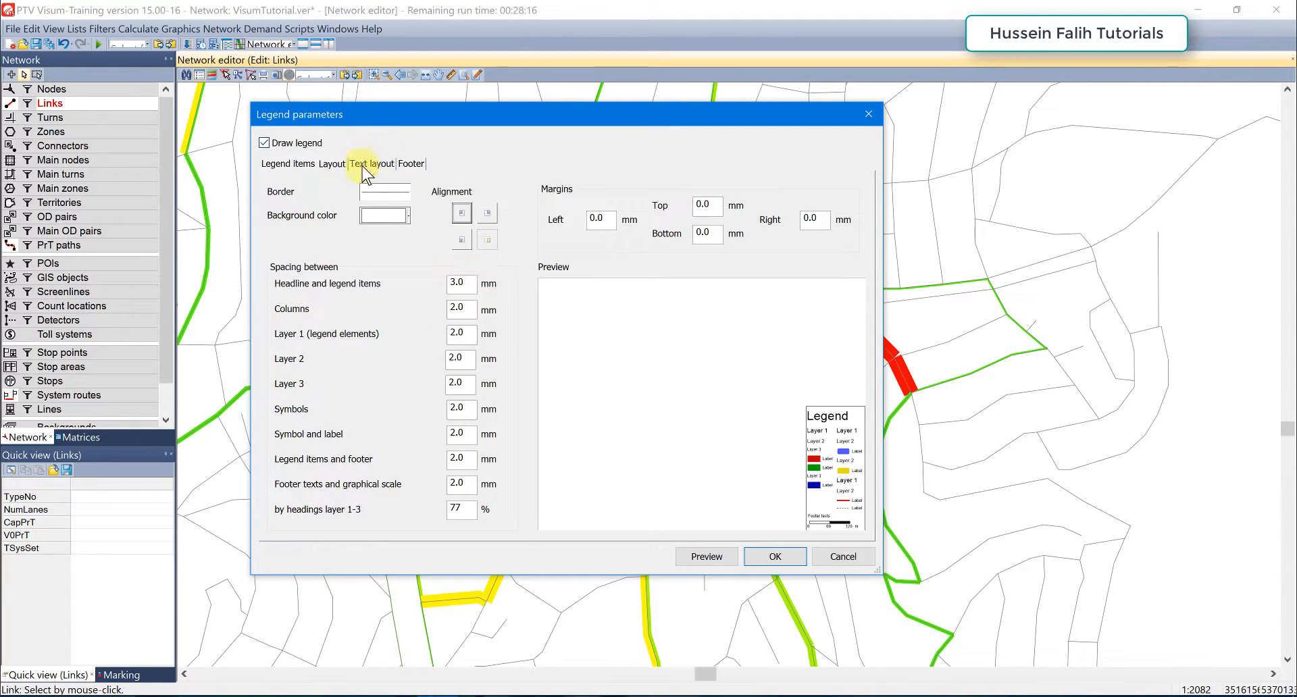
{"action": "left_click", "coordinate": [379, 166]}
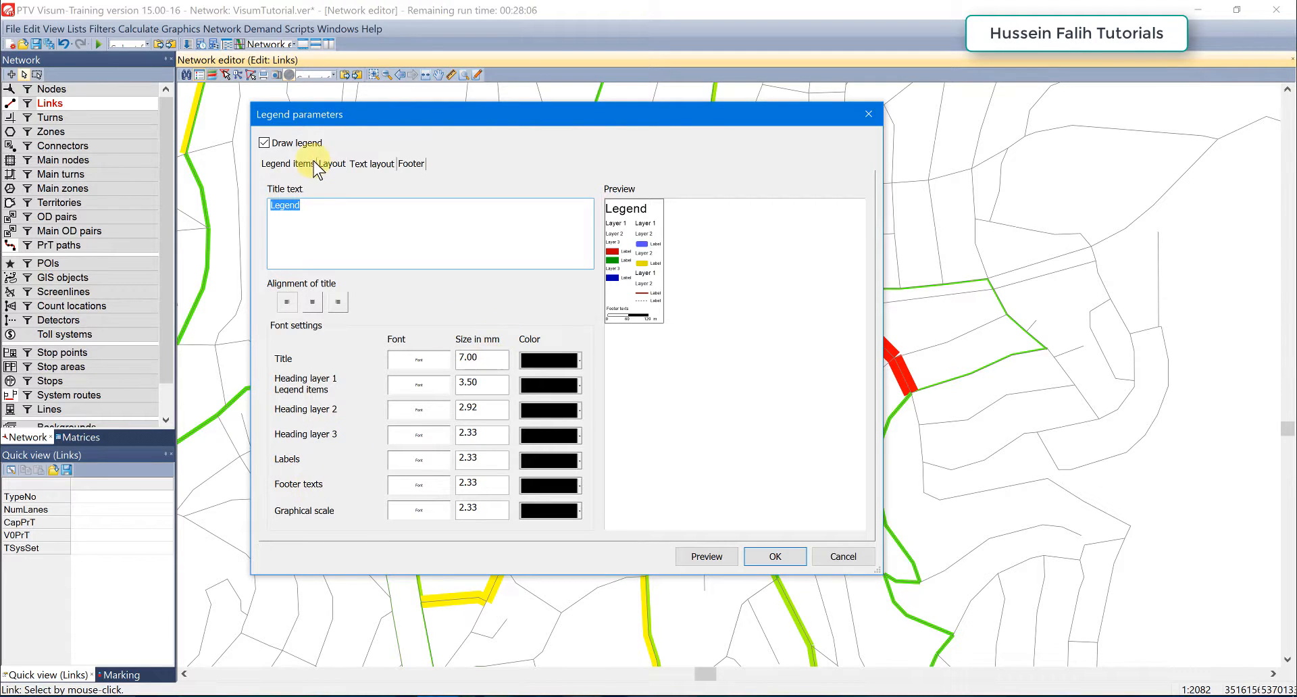
{"action": "left_click", "coordinate": [410, 166]}
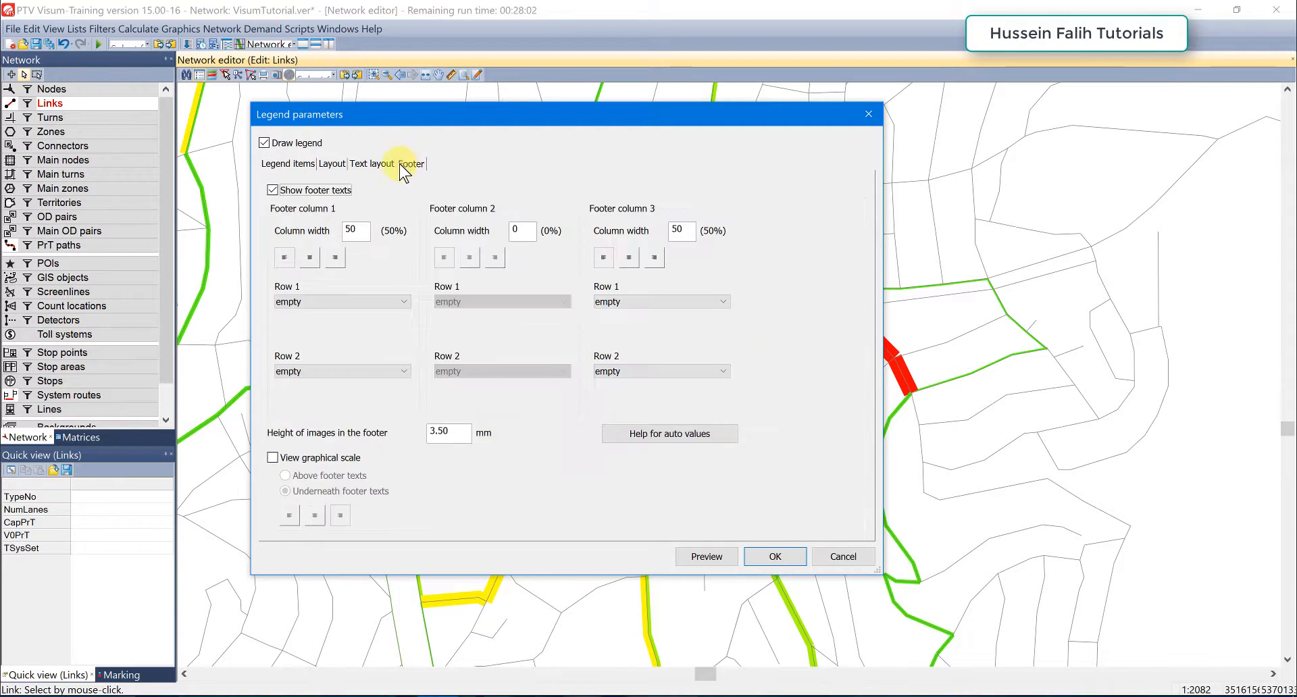
{"action": "left_click", "coordinate": [390, 165]}
{"action": "left_click", "coordinate": [407, 166]}
{"action": "left_click", "coordinate": [387, 165]}
{"action": "left_click", "coordinate": [406, 166]}
{"action": "left_click", "coordinate": [333, 459]}
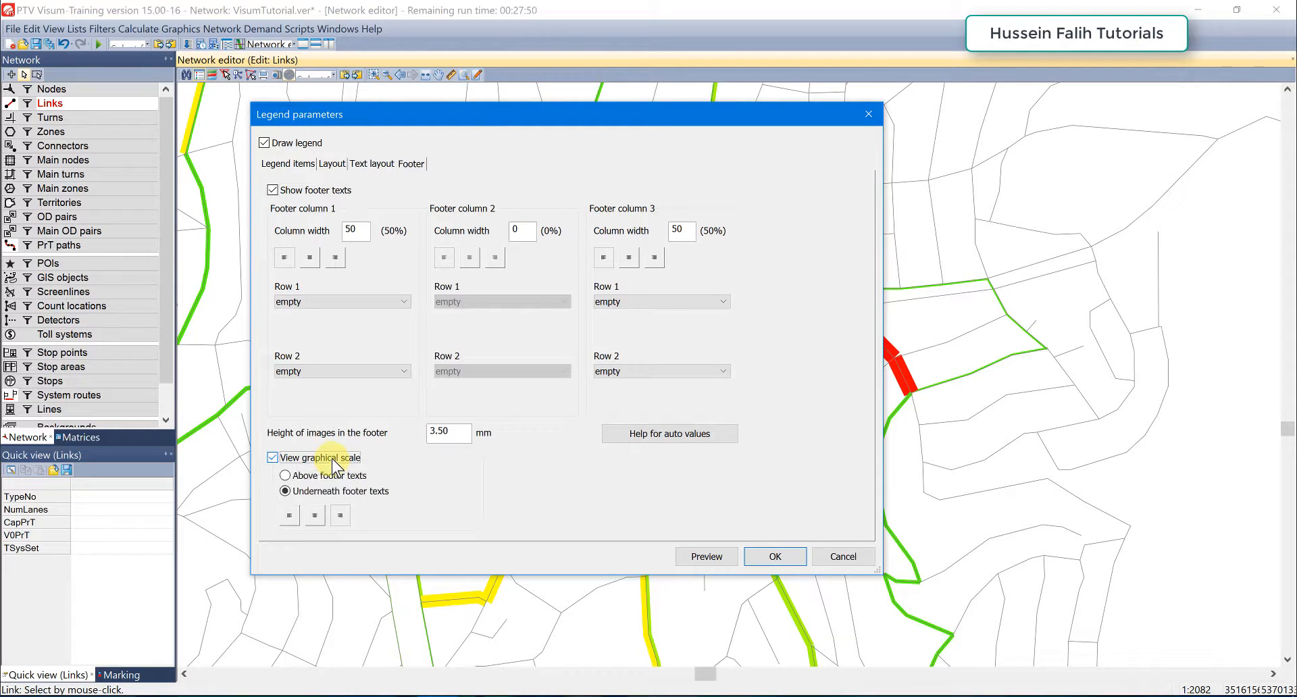
{"action": "left_click", "coordinate": [718, 558]}
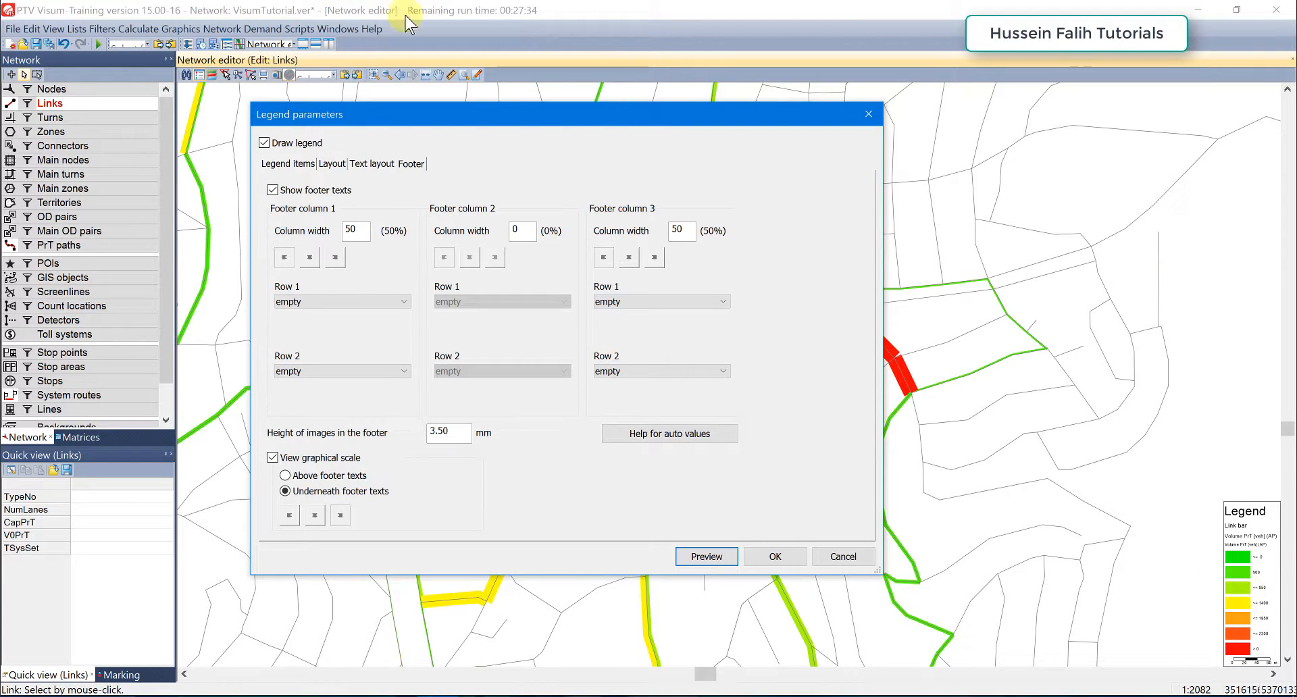
- Enlarge the legend's link bar symbols to 50 mm wide and 20 mm high and preview the legend
{"action": "left_click_drag", "start_coordinate": [647, 118], "coordinate": [658, 124]}
{"action": "left_click", "coordinate": [313, 172]}
{"action": "double_click", "coordinate": [733, 234]}
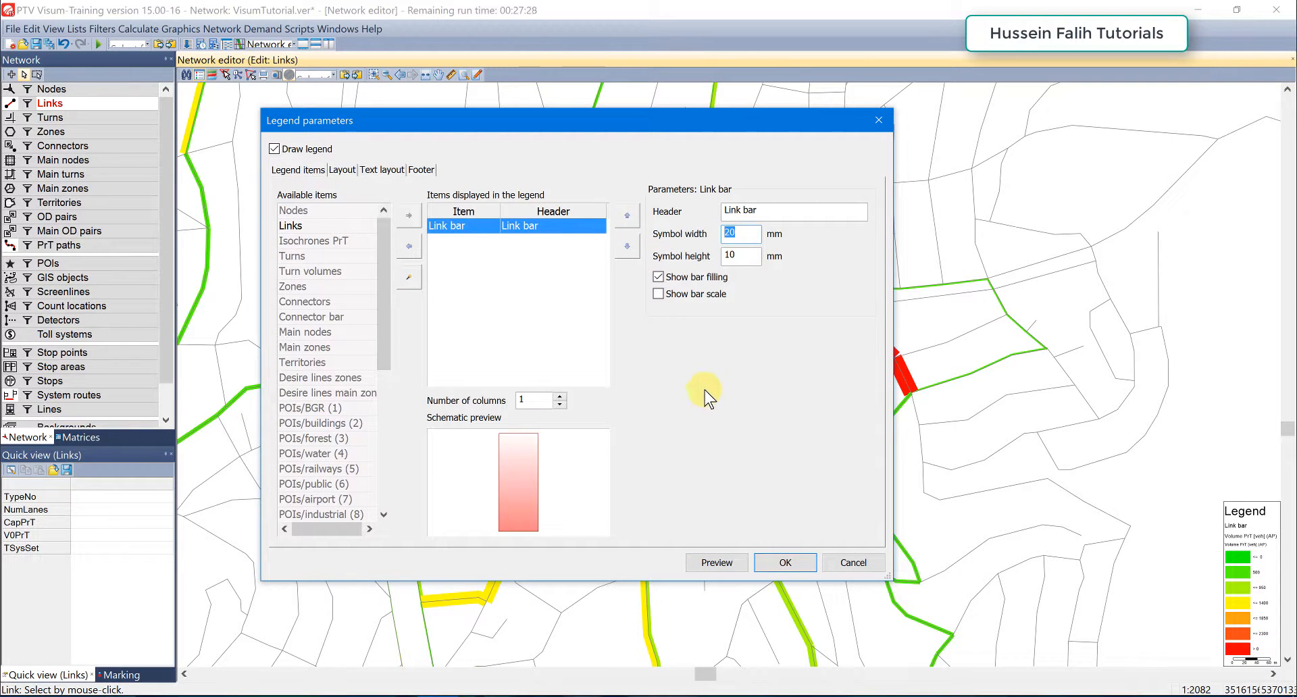
{"action": "key", "text": "Tab"}
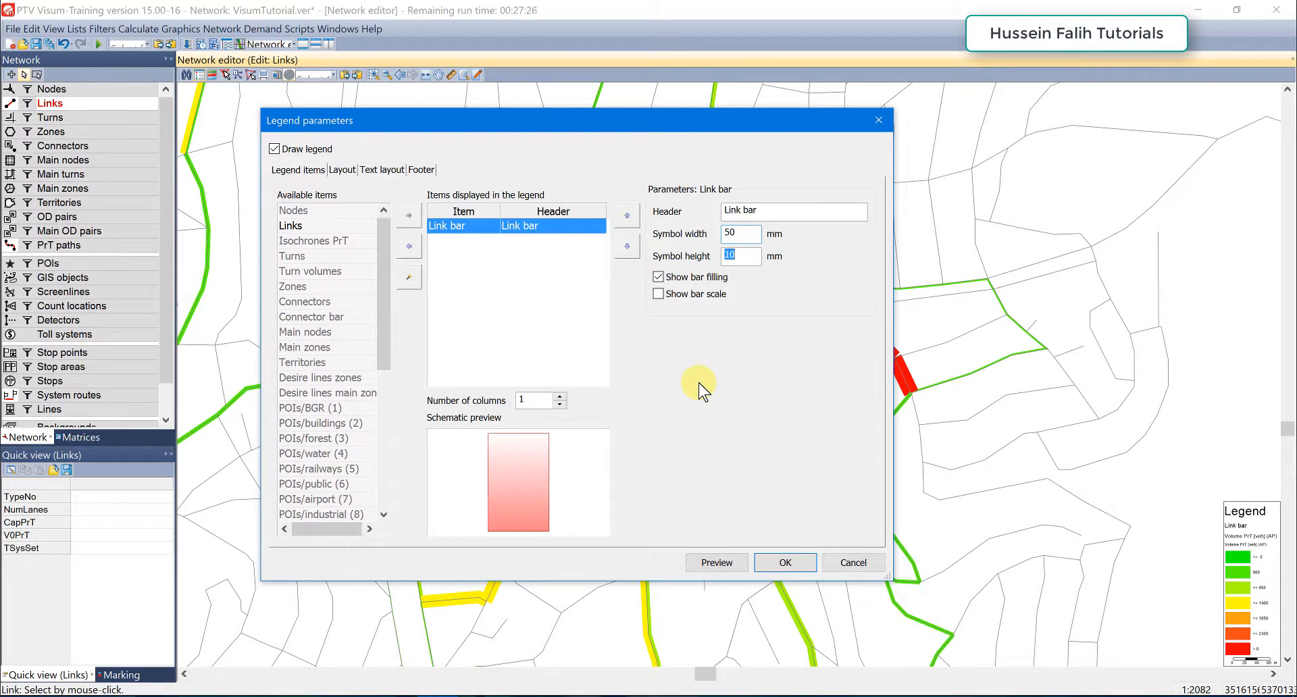
{"action": "left_click", "coordinate": [731, 566]}
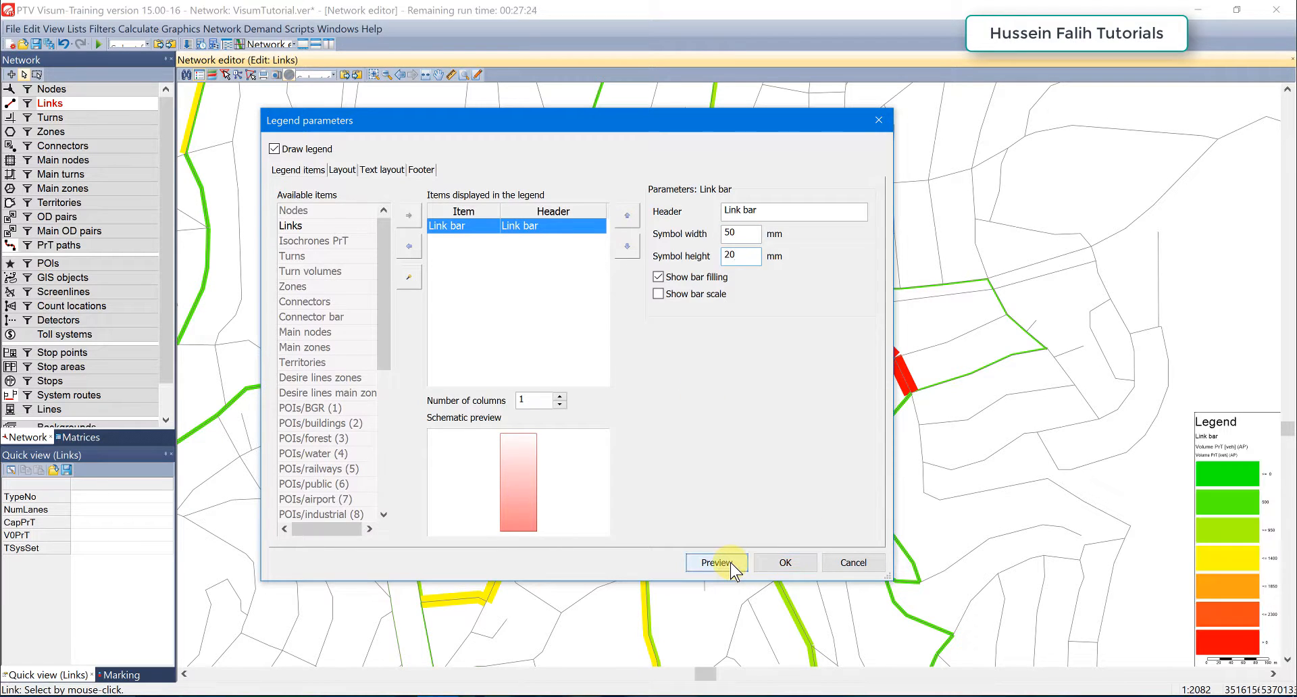
- Set the legend's font sizes to 10 mm for the title and 8 mm for heading layer 1
{"action": "left_click", "coordinate": [376, 170]}
{"action": "double_click", "coordinate": [491, 363]}
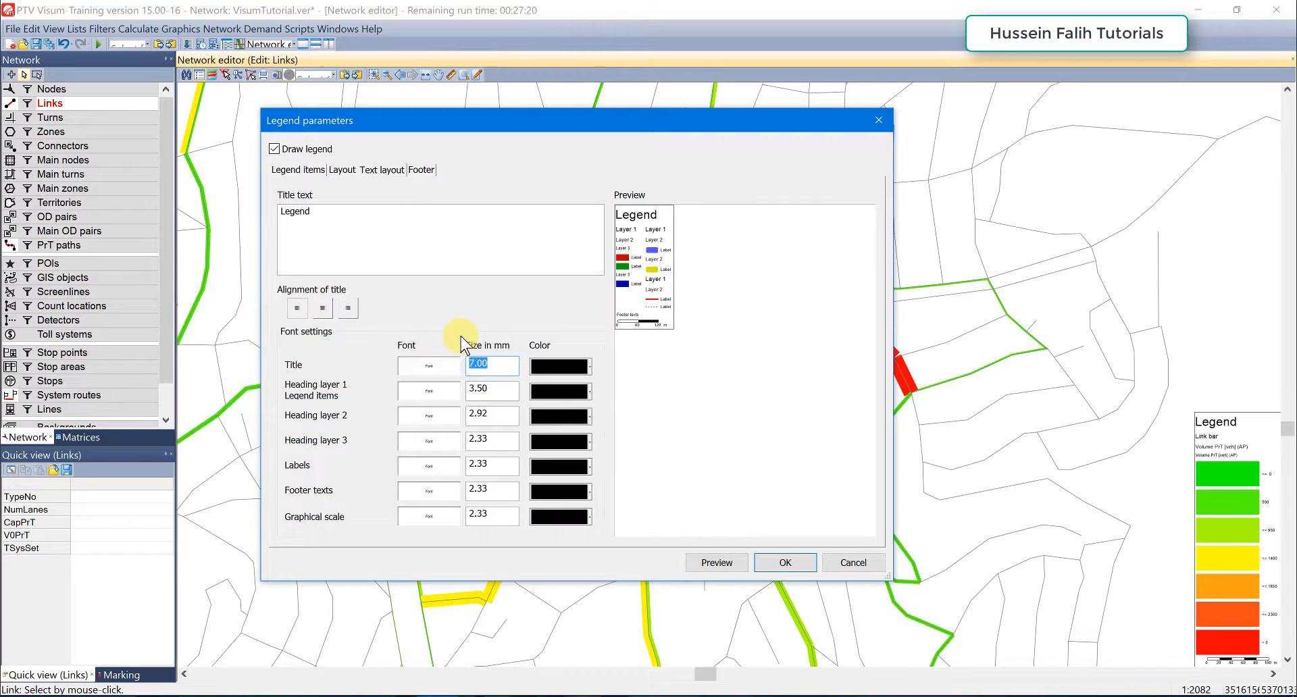
{"action": "type", "text": "10"}
{"action": "key", "text": "Tab"}
{"action": "type", "text": "8"}
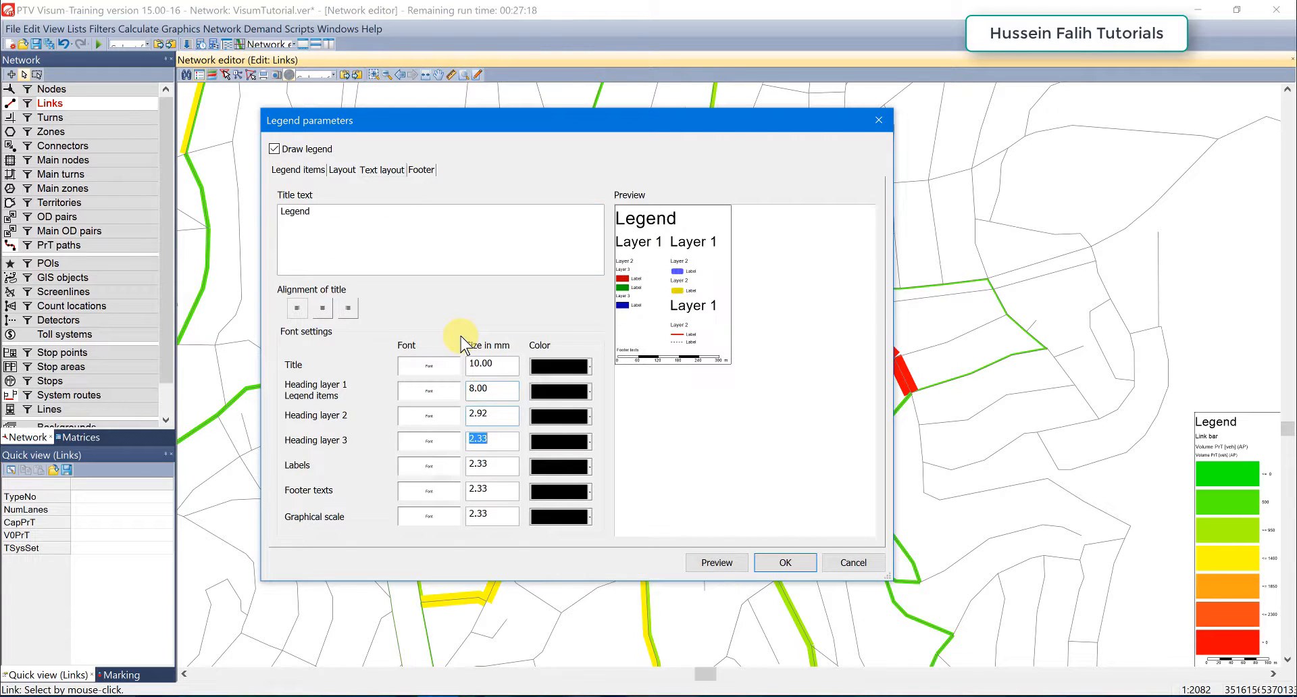
- Set heading layers 2 and 3, labels, footer texts and graphical scale to 8 mm, then preview and accept the legend
{"action": "double_click", "coordinate": [492, 414]}
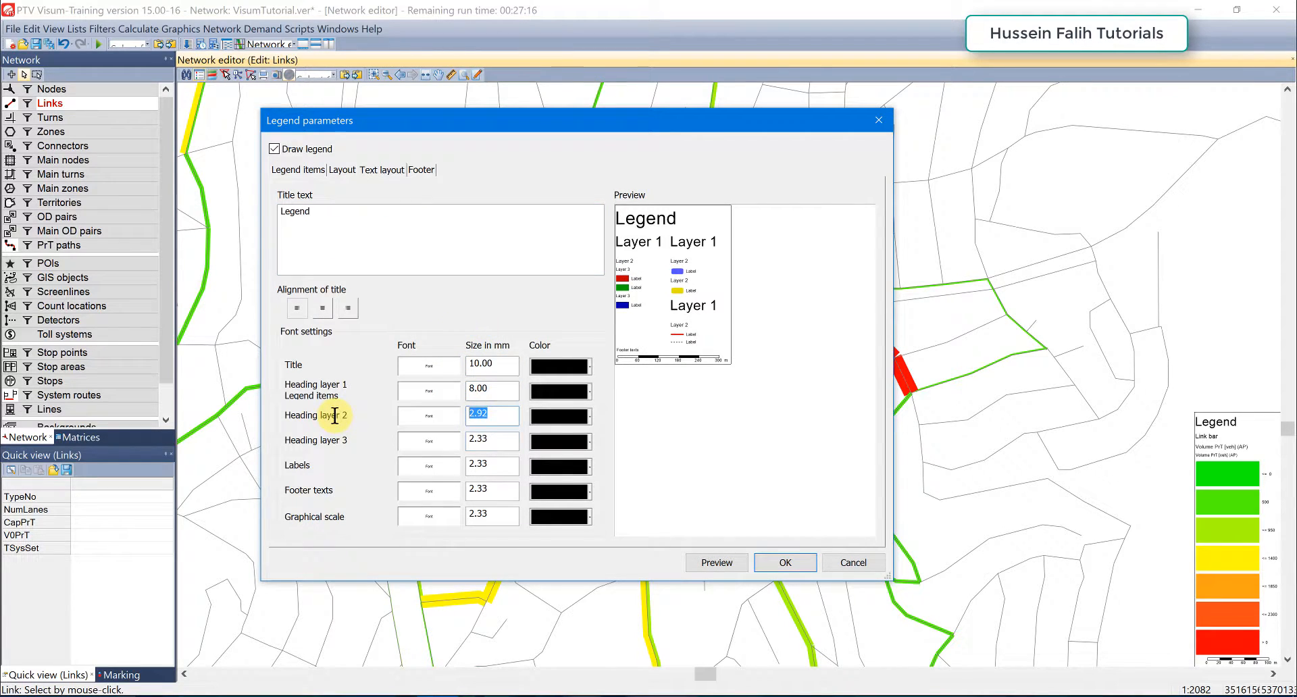
{"action": "type", "text": "8"}
{"action": "key", "text": "Tab"}
{"action": "type", "text": "8"}
{"action": "key", "text": "Tab"}
{"action": "type", "text": "8"}
{"action": "key", "text": "Tab"}
{"action": "type", "text": "8\t8"}
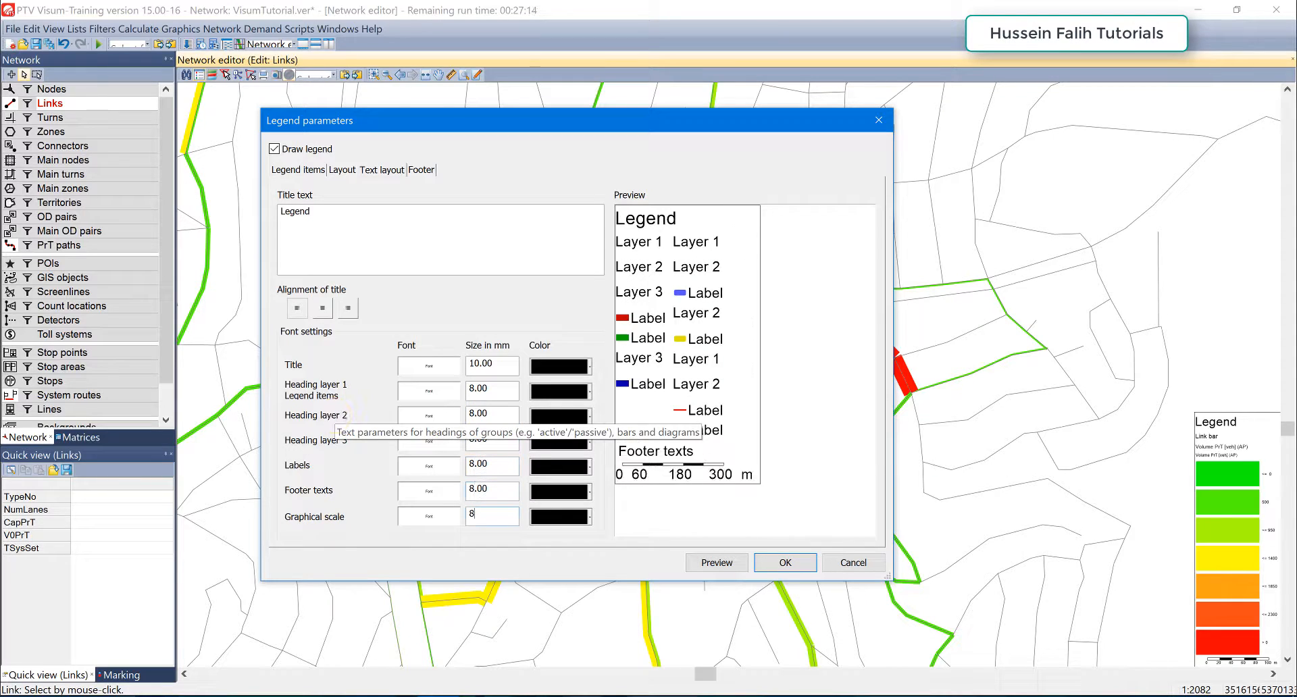
{"action": "left_click", "coordinate": [713, 562]}
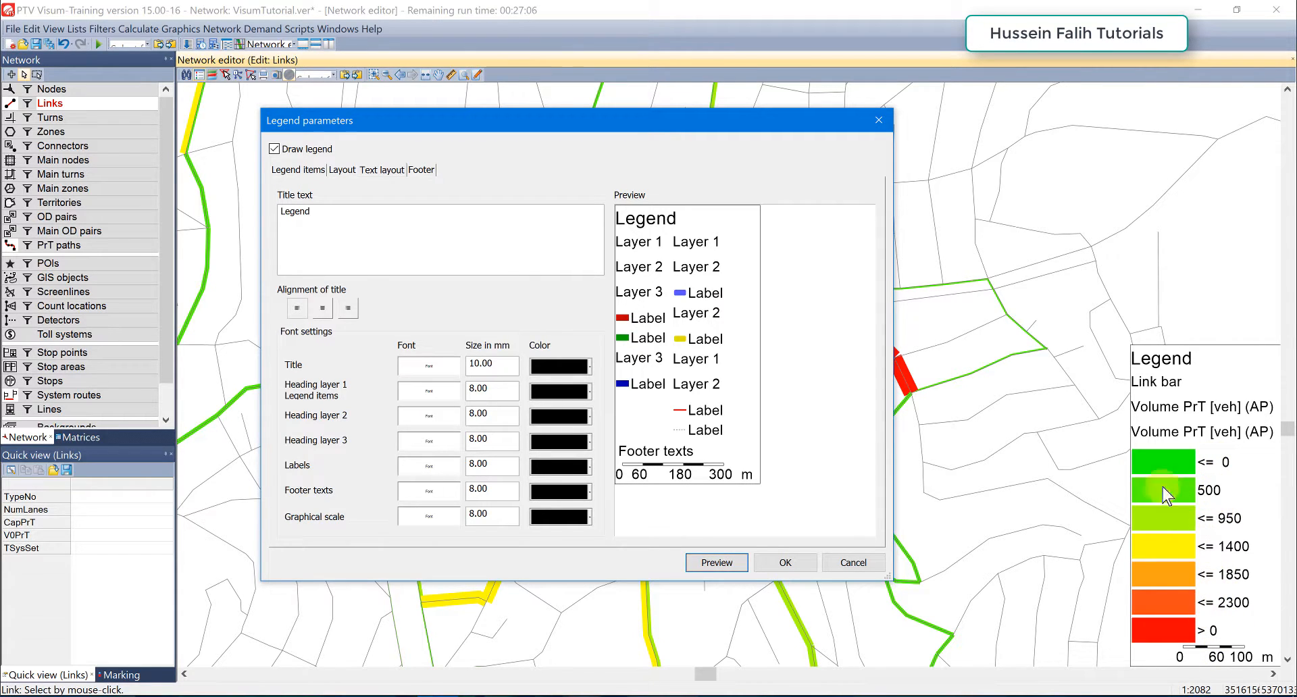
{"action": "left_click", "coordinate": [794, 559]}
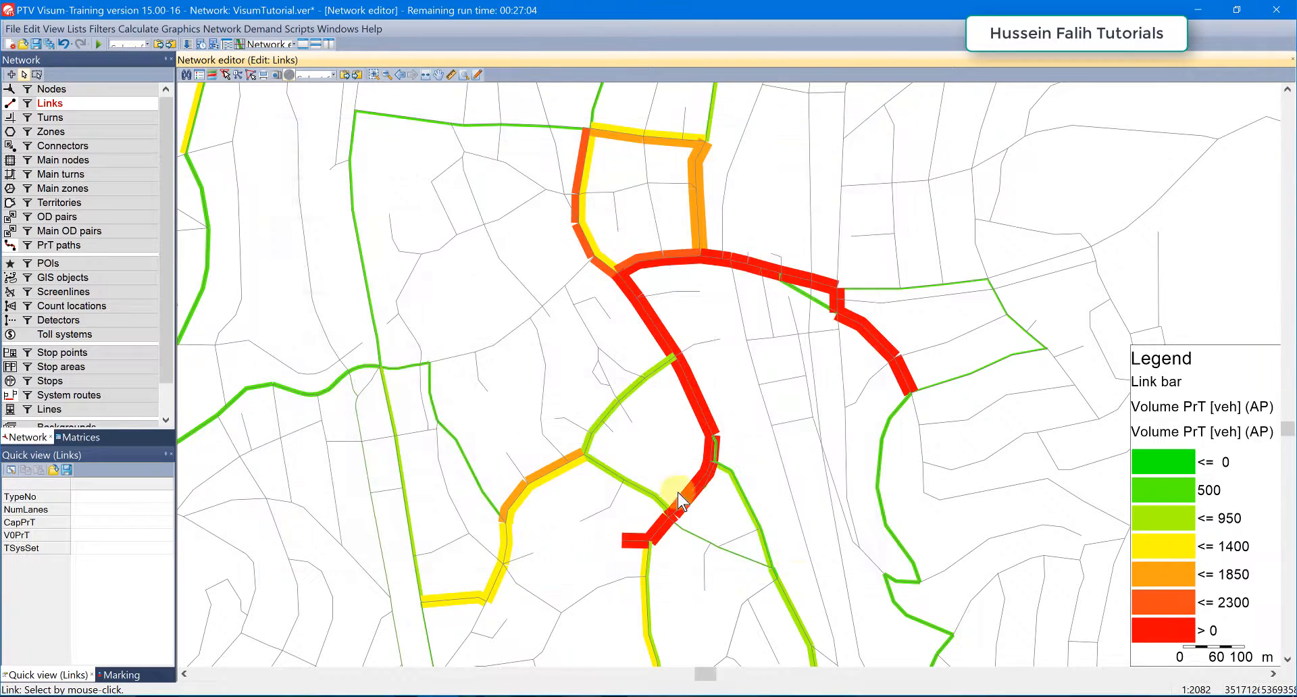
- Open the classified display settings of the Volume PrT [veh] (AP) link bar for editing
{"action": "left_click", "coordinate": [9, 107]}
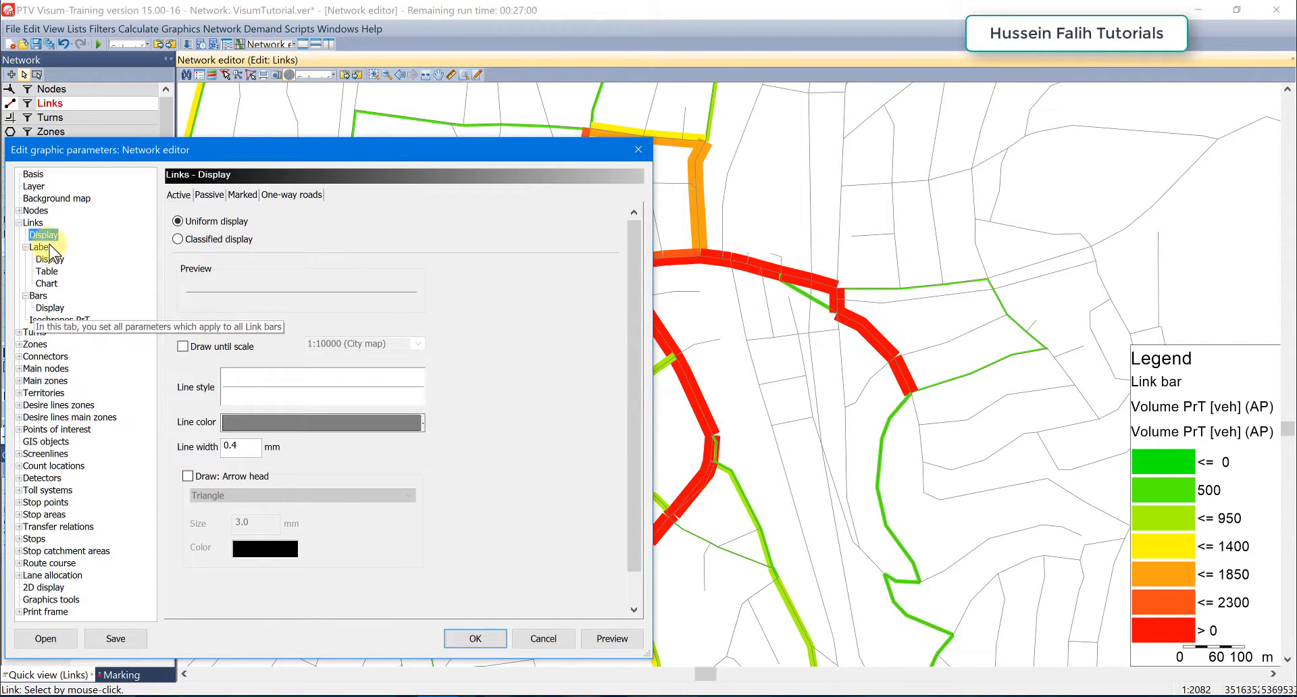
{"action": "left_click", "coordinate": [49, 308]}
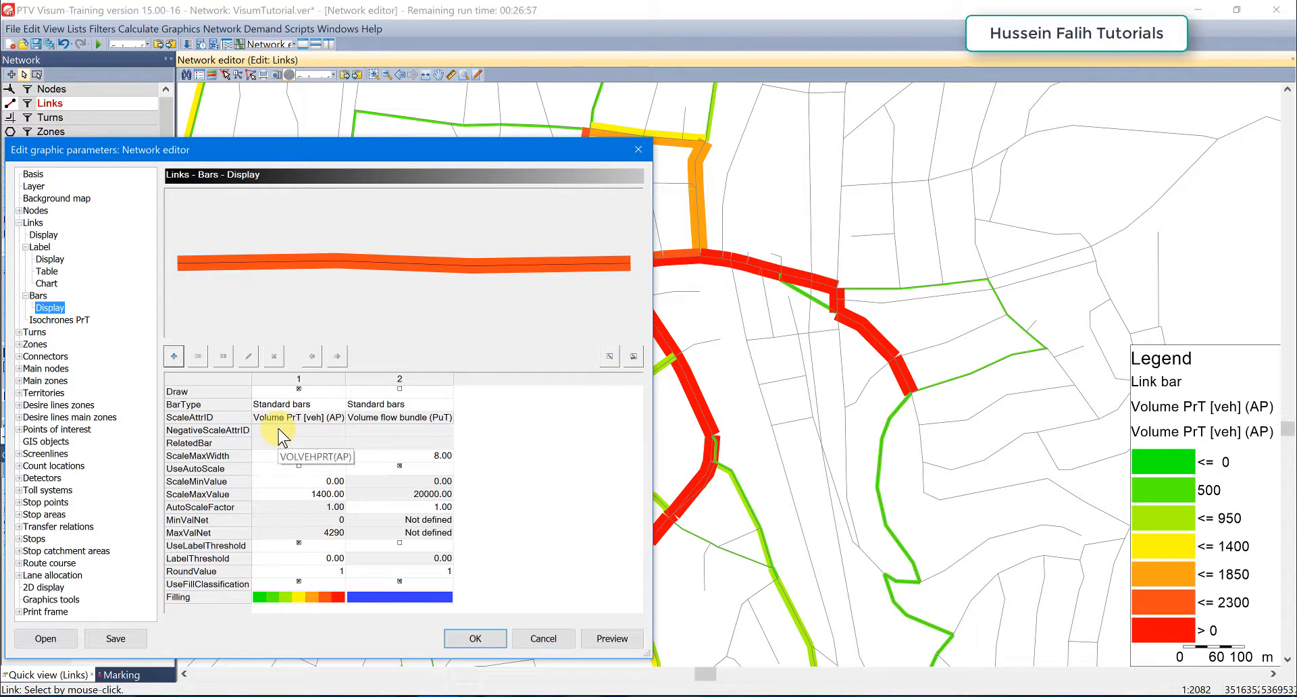
{"action": "left_click", "coordinate": [279, 430]}
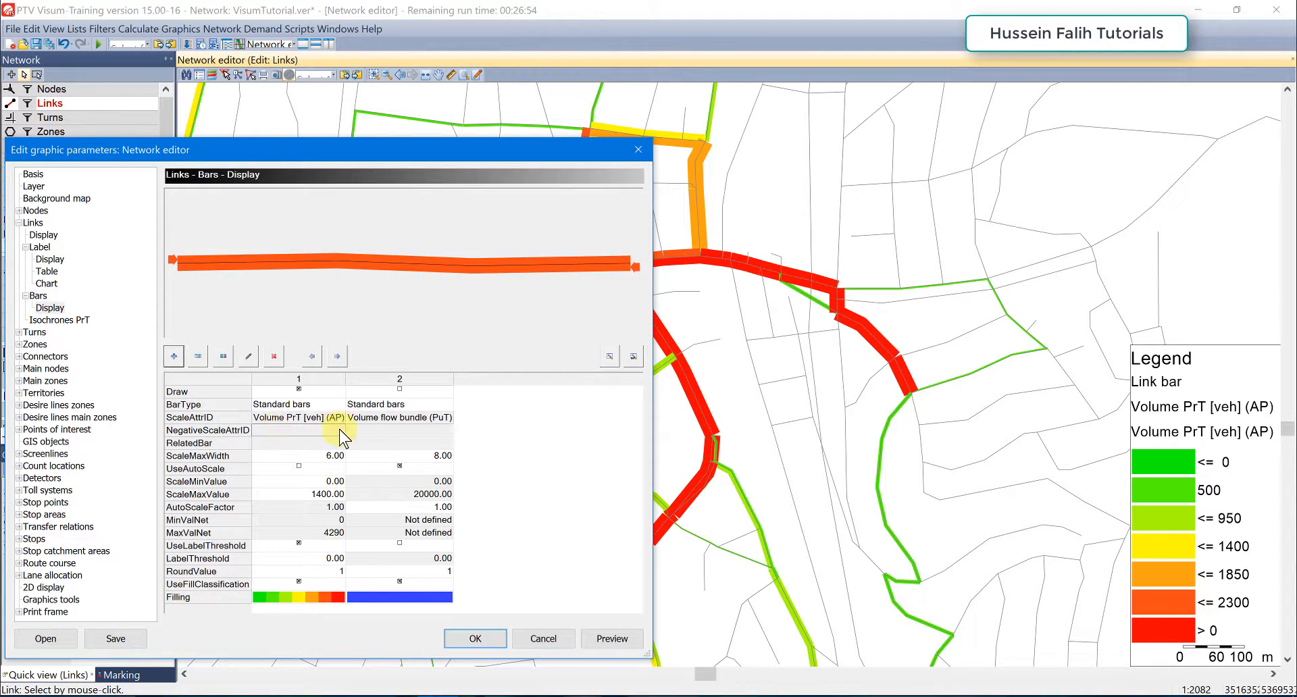
{"action": "double_click", "coordinate": [307, 439]}
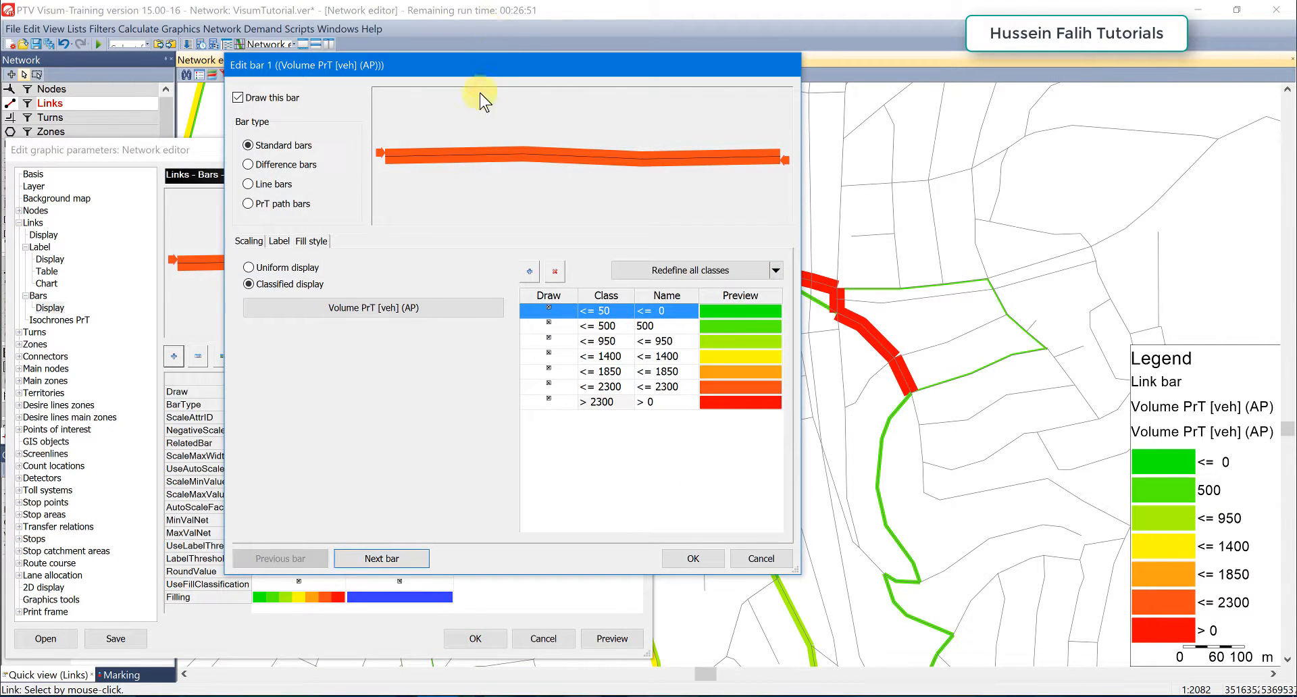
{"action": "left_click_drag", "start_coordinate": [498, 62], "coordinate": [471, 62]}
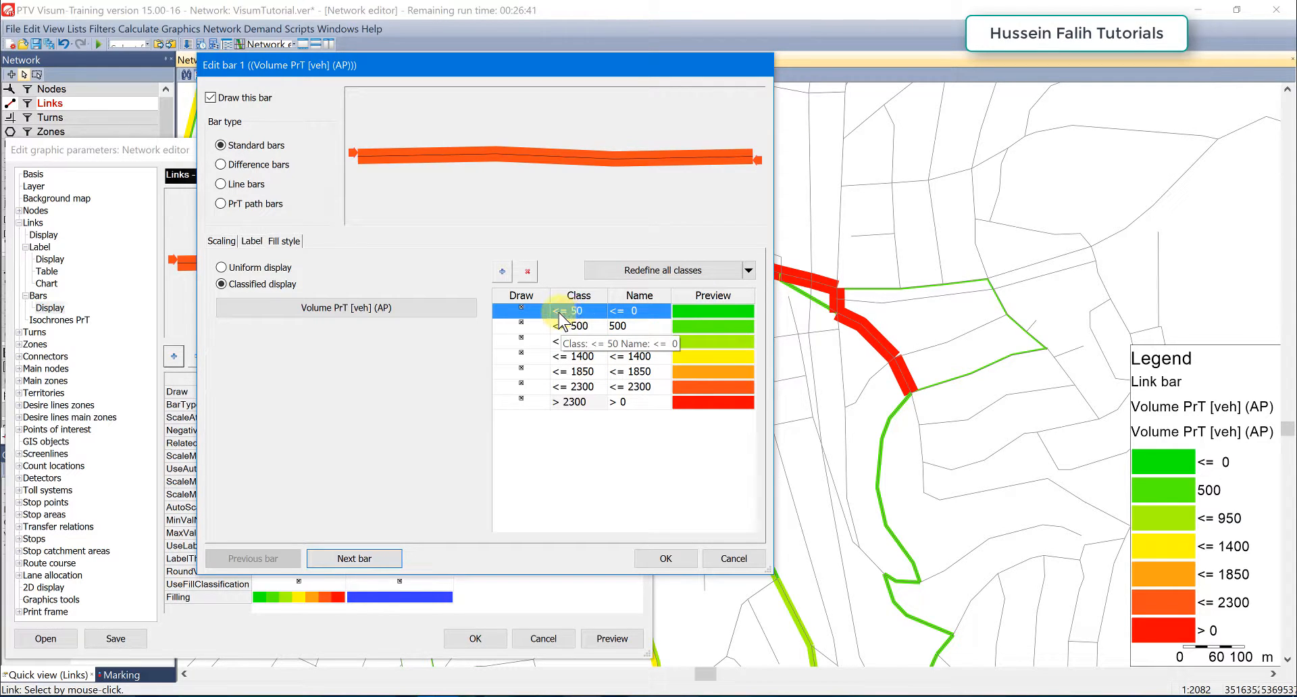
- Compare the class limits of the Volume PrT bar with the names given to the classes
{"action": "left_click", "coordinate": [620, 313]}
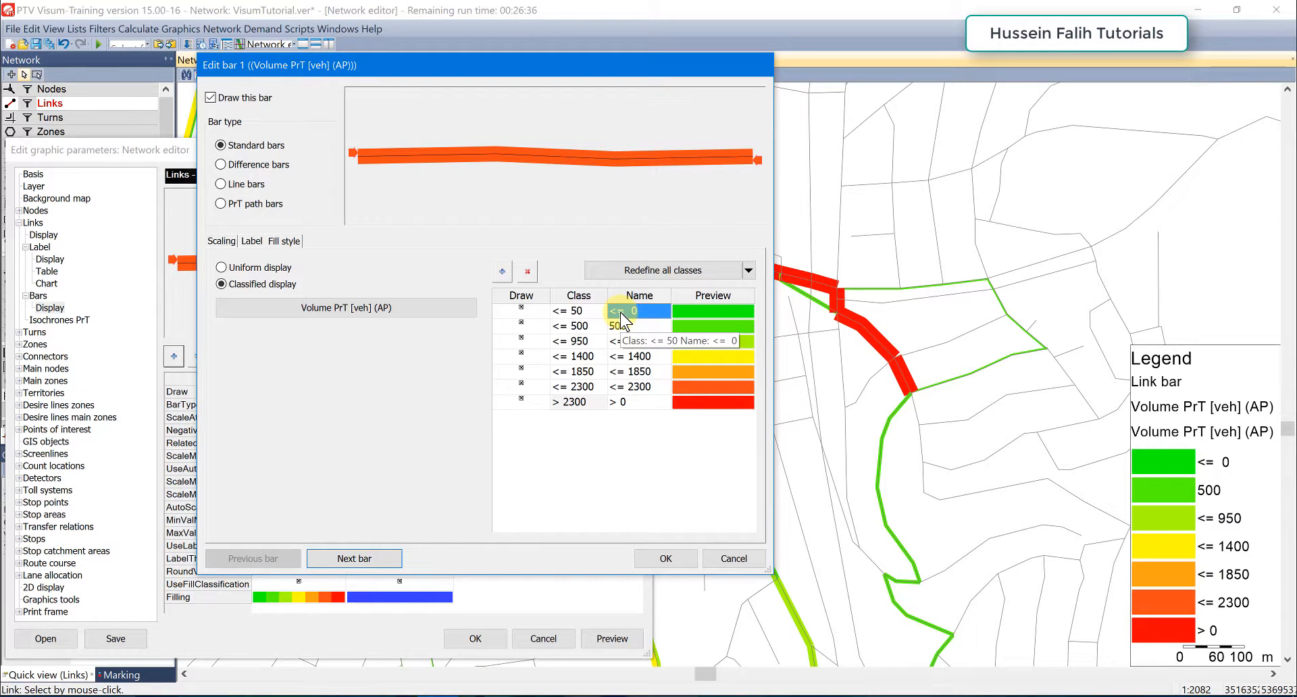
{"action": "left_click", "coordinate": [574, 402]}
{"action": "left_click", "coordinate": [583, 312]}
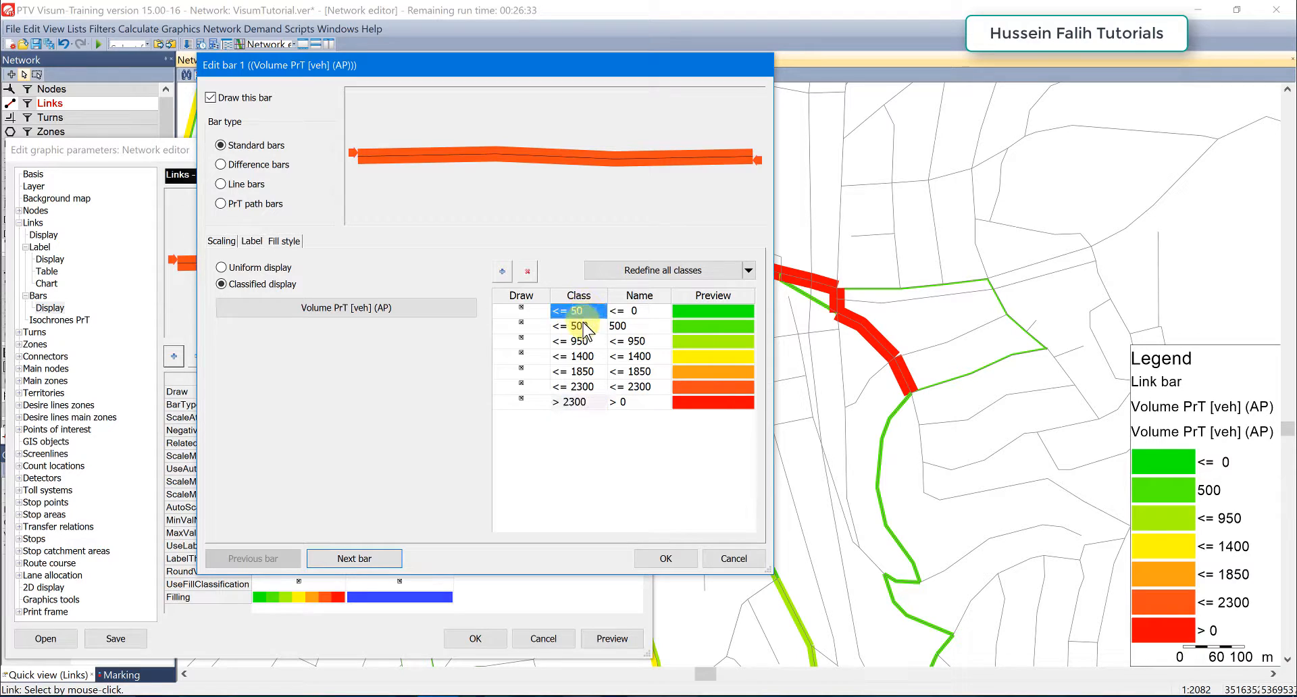
{"action": "left_click", "coordinate": [581, 387]}
{"action": "left_click", "coordinate": [580, 314]}
{"action": "left_click", "coordinate": [584, 387]}
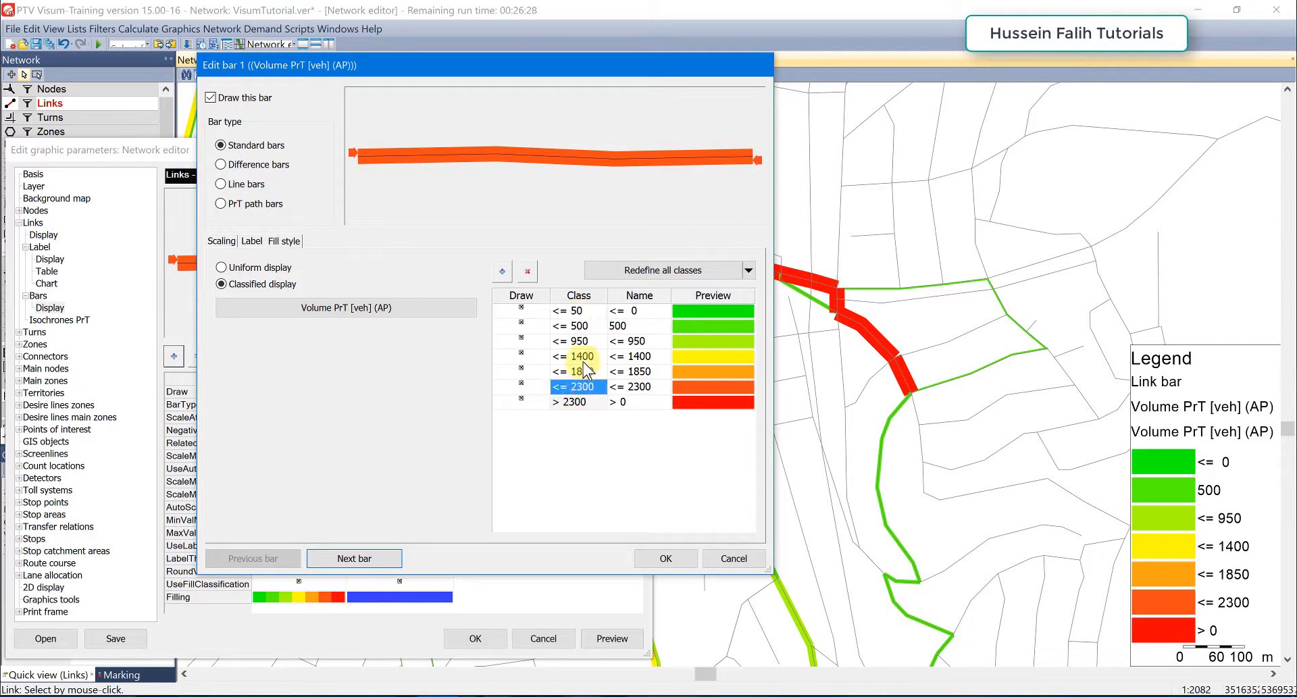
{"action": "left_click", "coordinate": [582, 311]}
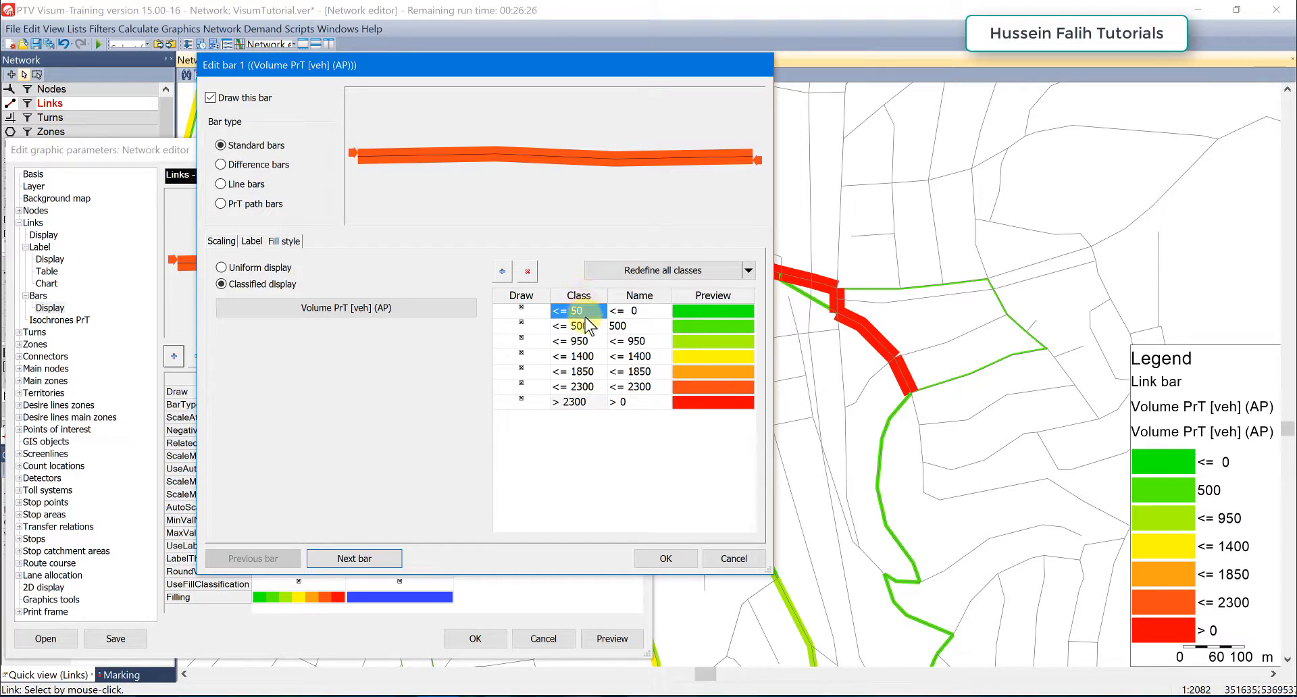
{"action": "left_click", "coordinate": [632, 312]}
{"action": "left_click", "coordinate": [574, 317]}
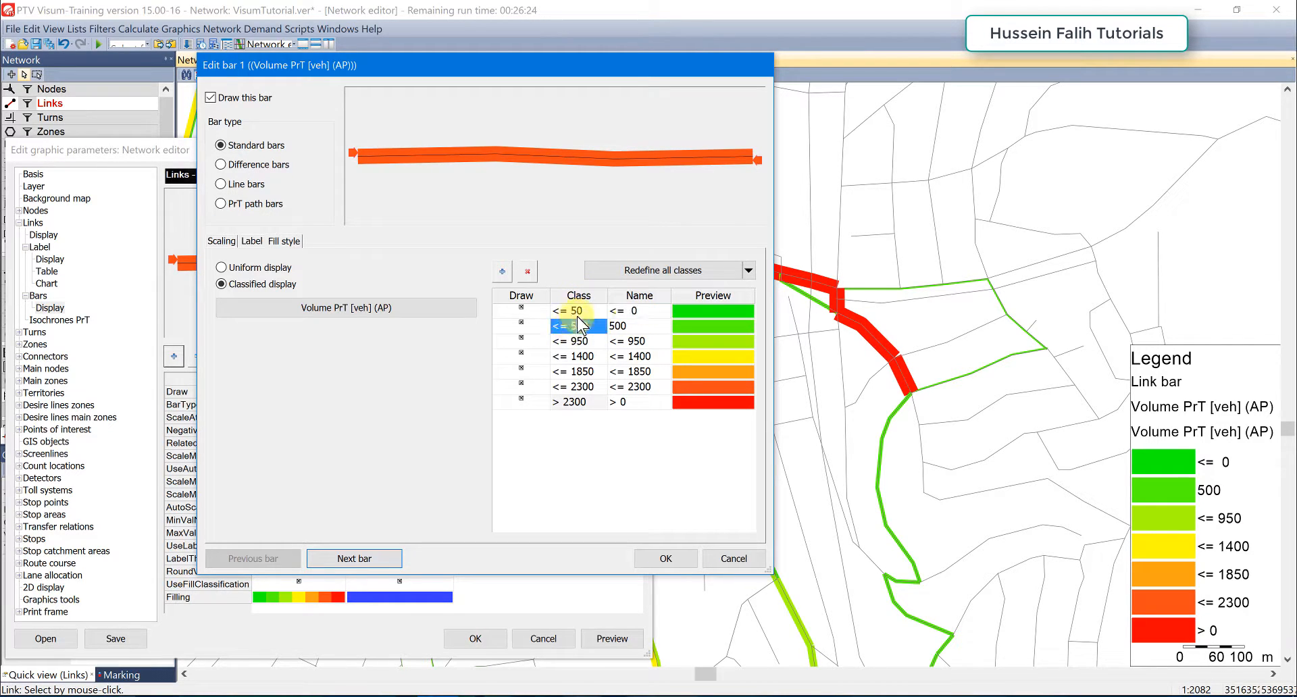
- Rename the two lowest volume classes to match their limits, "<= 50" and "<= 500"
{"action": "double_click", "coordinate": [632, 312]}
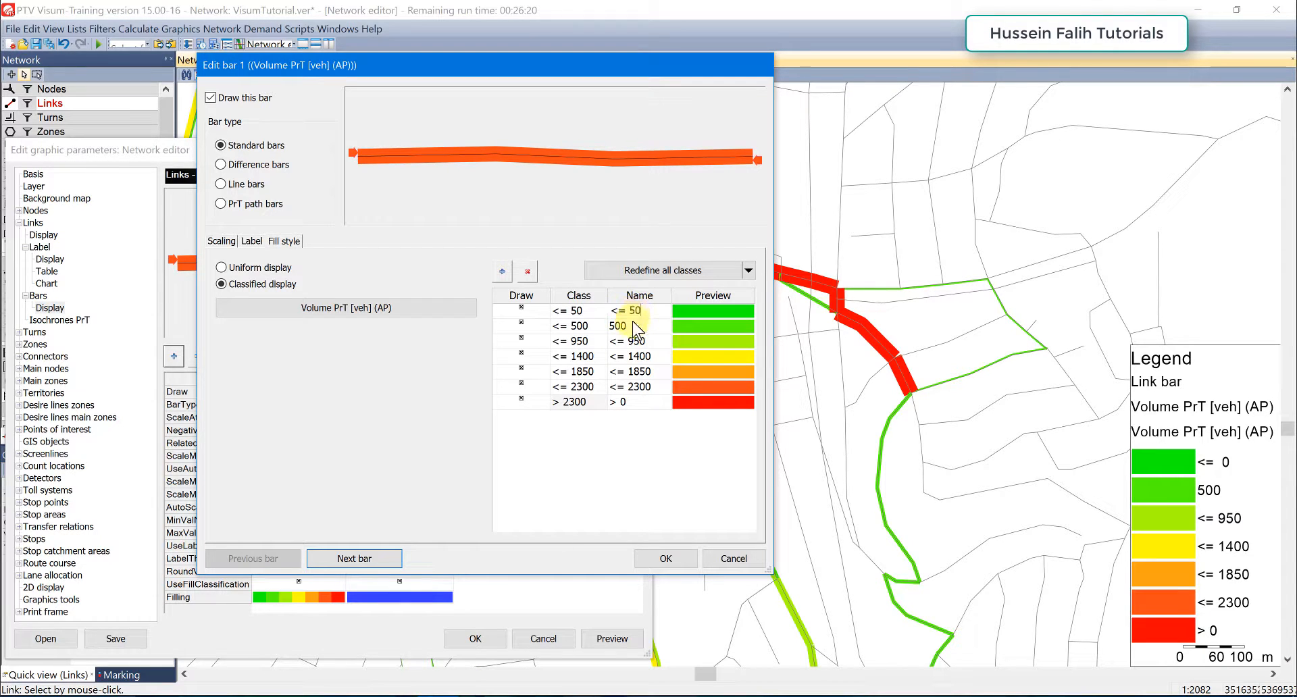
{"action": "type", "text": "<= 50"}
{"action": "left_click", "coordinate": [635, 327]}
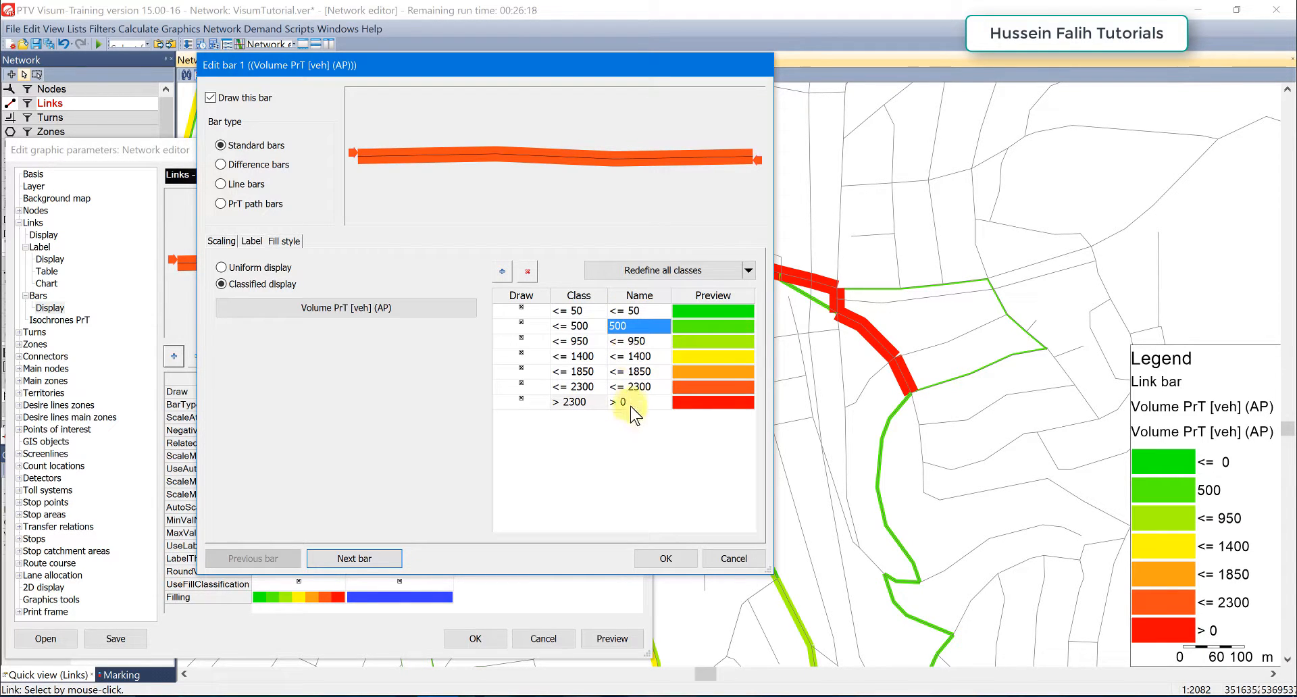
{"action": "double_click", "coordinate": [580, 325]}
{"action": "key", "text": "ctrl+c"}
{"action": "left_click", "coordinate": [635, 326]}
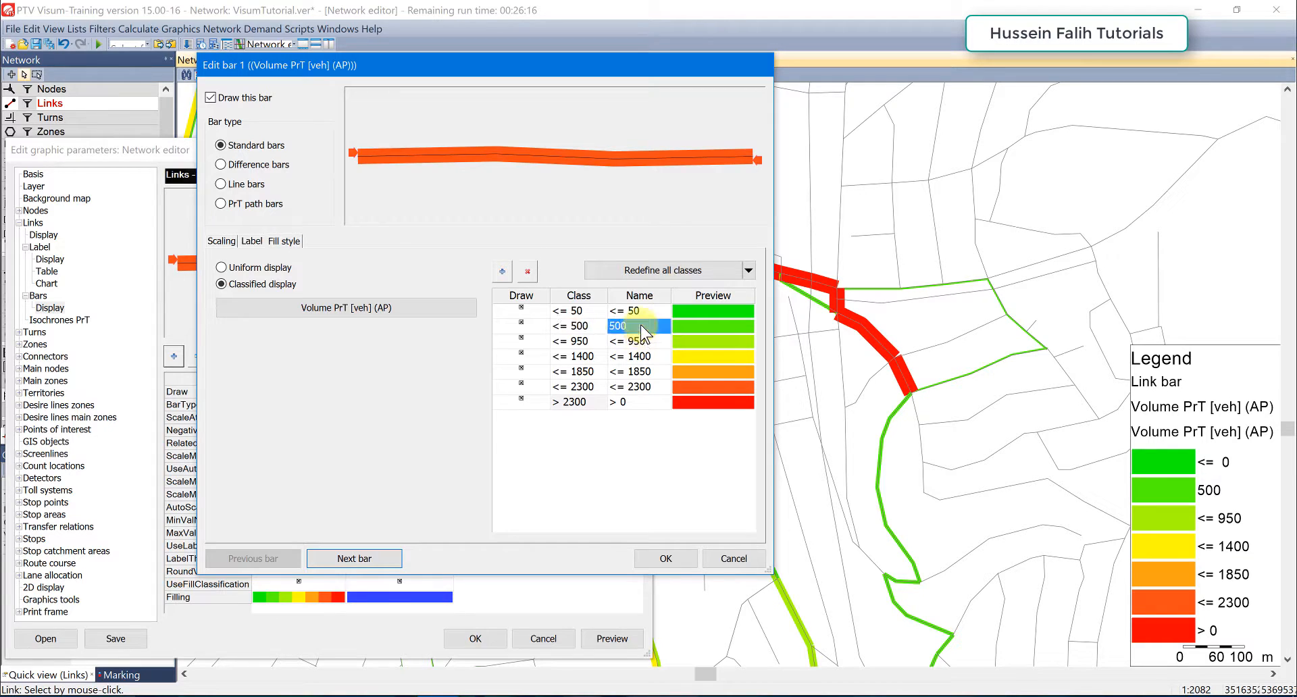
{"action": "key", "text": "ctrl+v"}
{"action": "key", "text": "Return"}
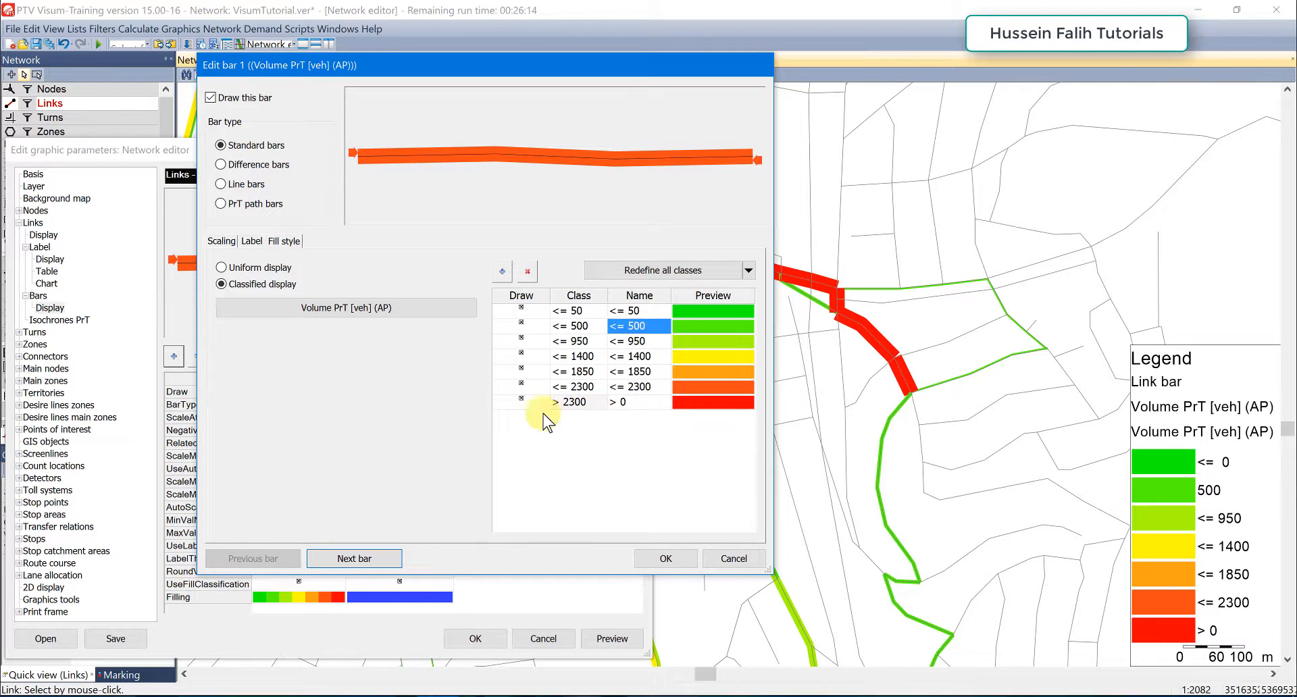
- Rename the highest volume class to "> 2300", then preview and accept the link bar changes
{"action": "left_click", "coordinate": [619, 404]}
{"action": "type", "text": ">"}
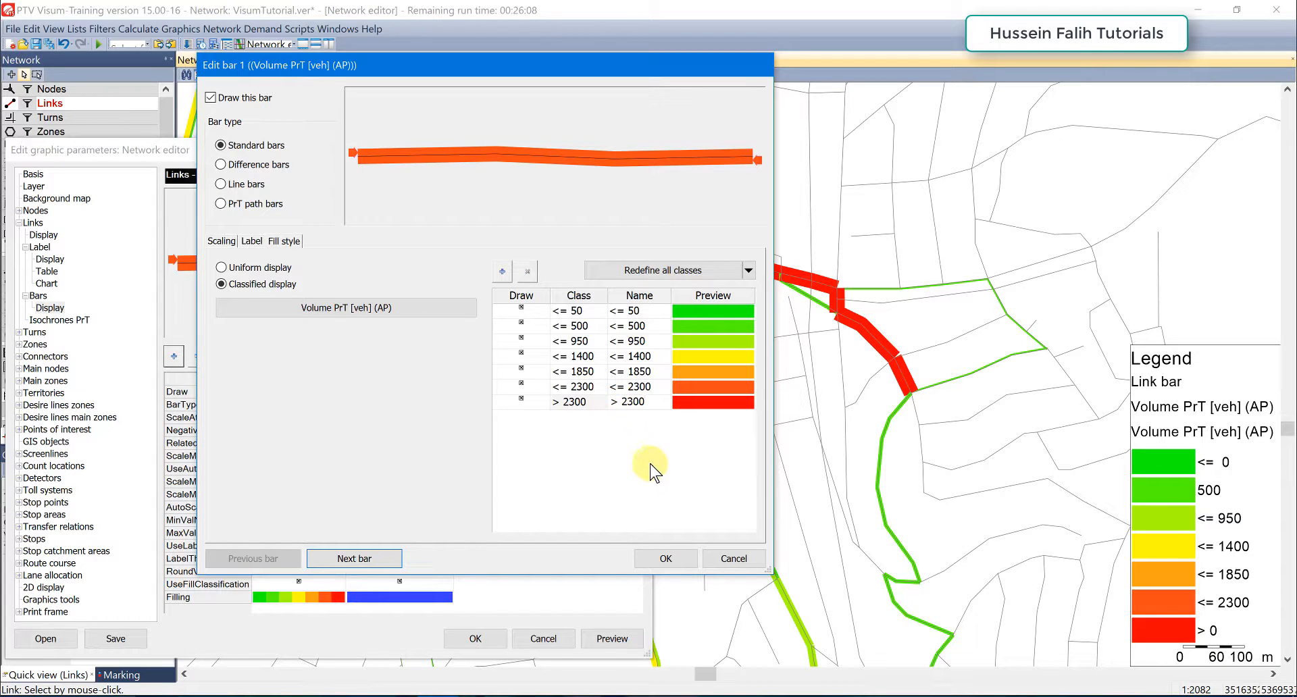
{"action": "key", "text": "Return"}
{"action": "left_click", "coordinate": [681, 559]}
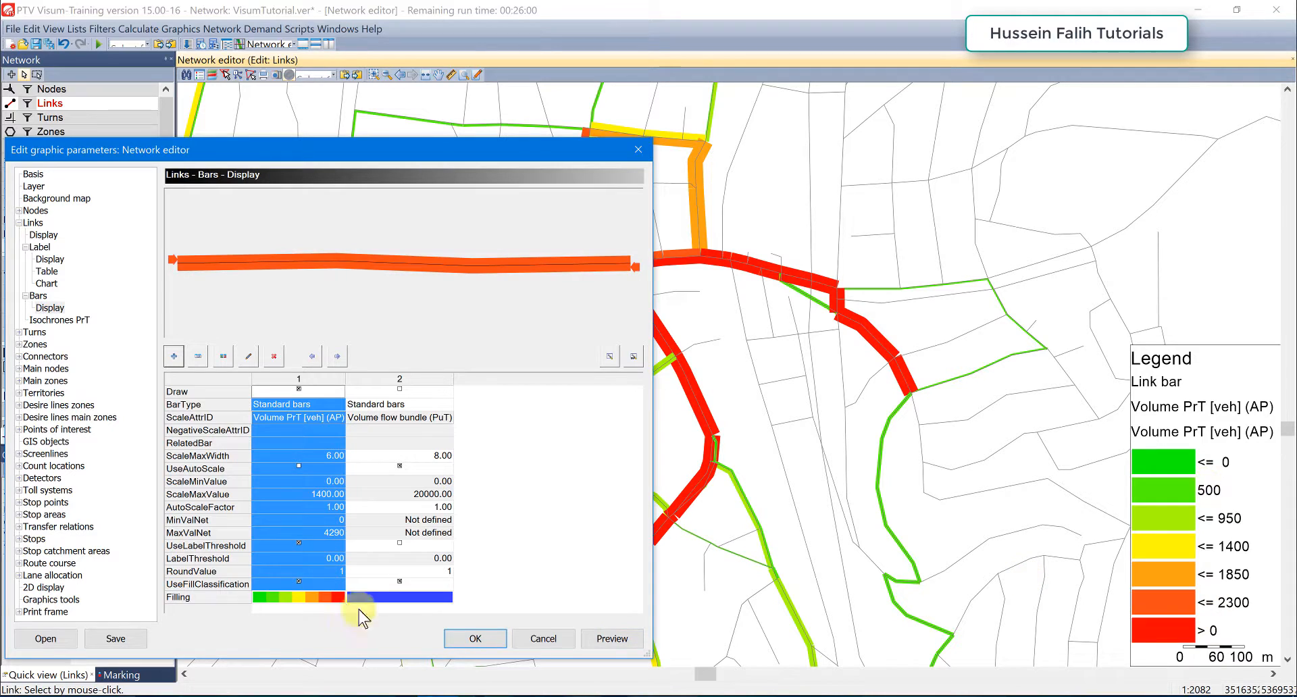
{"action": "left_click", "coordinate": [612, 638]}
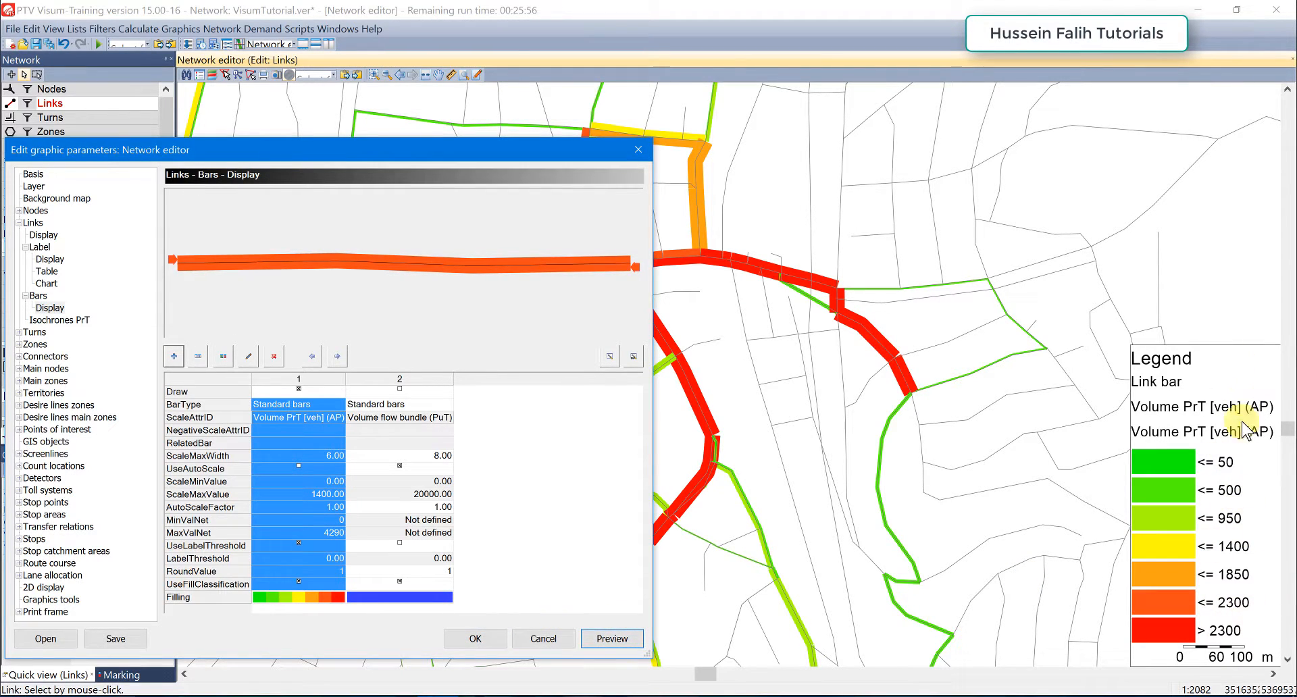
{"action": "left_click", "coordinate": [475, 638]}
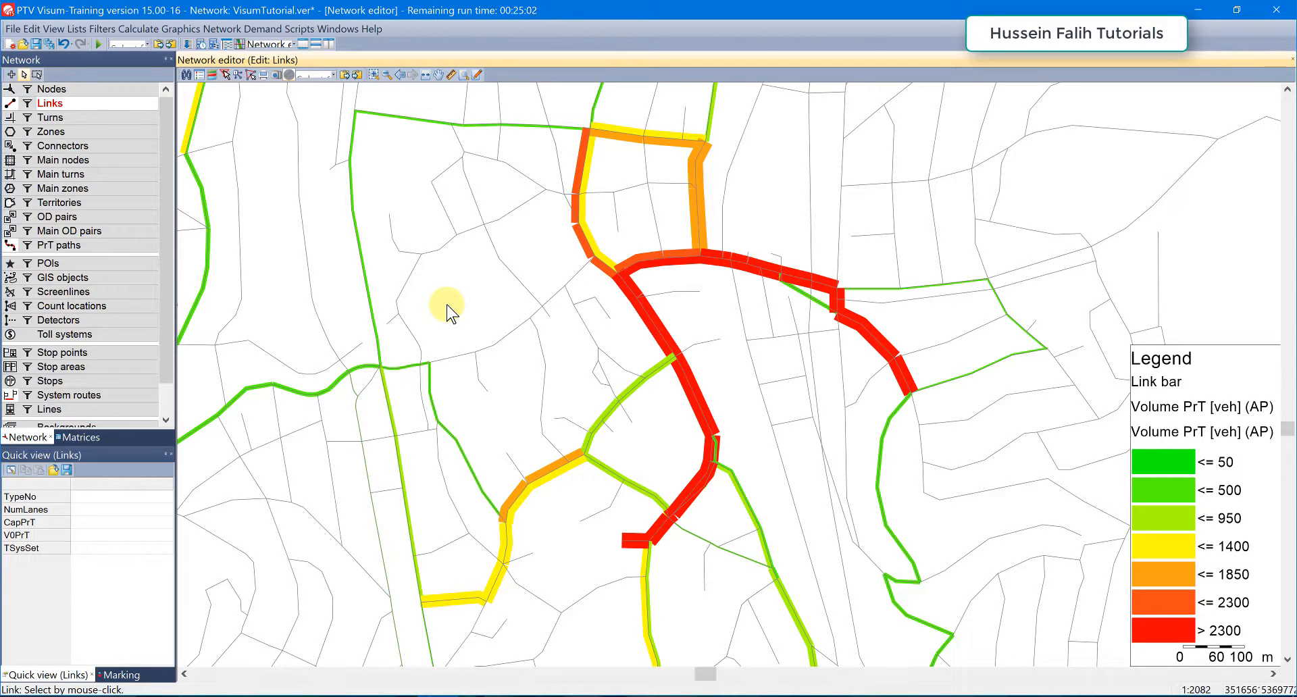
- Show the zones in the network and enable avoiding overlaps when drawing them in their graphic parameters
{"action": "left_click", "coordinate": [10, 132]}
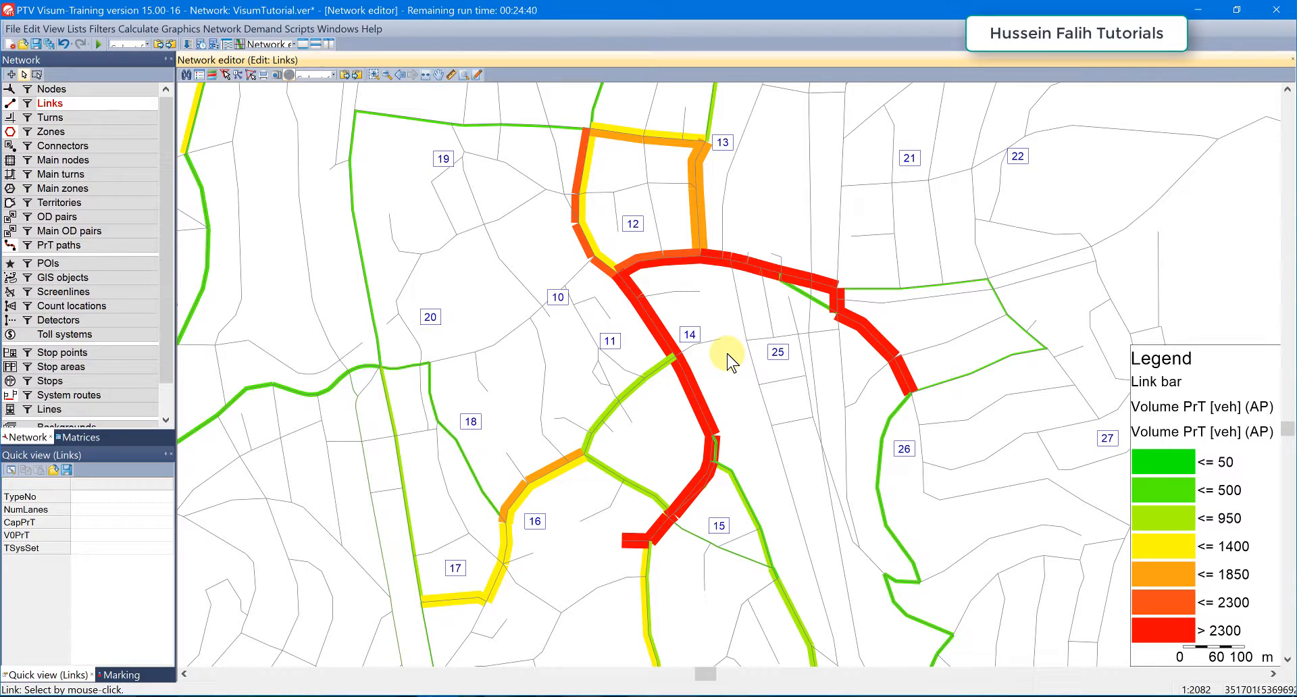
{"action": "right_click", "coordinate": [10, 132]}
{"action": "left_click_drag", "start_coordinate": [435, 149], "coordinate": [551, 102]}
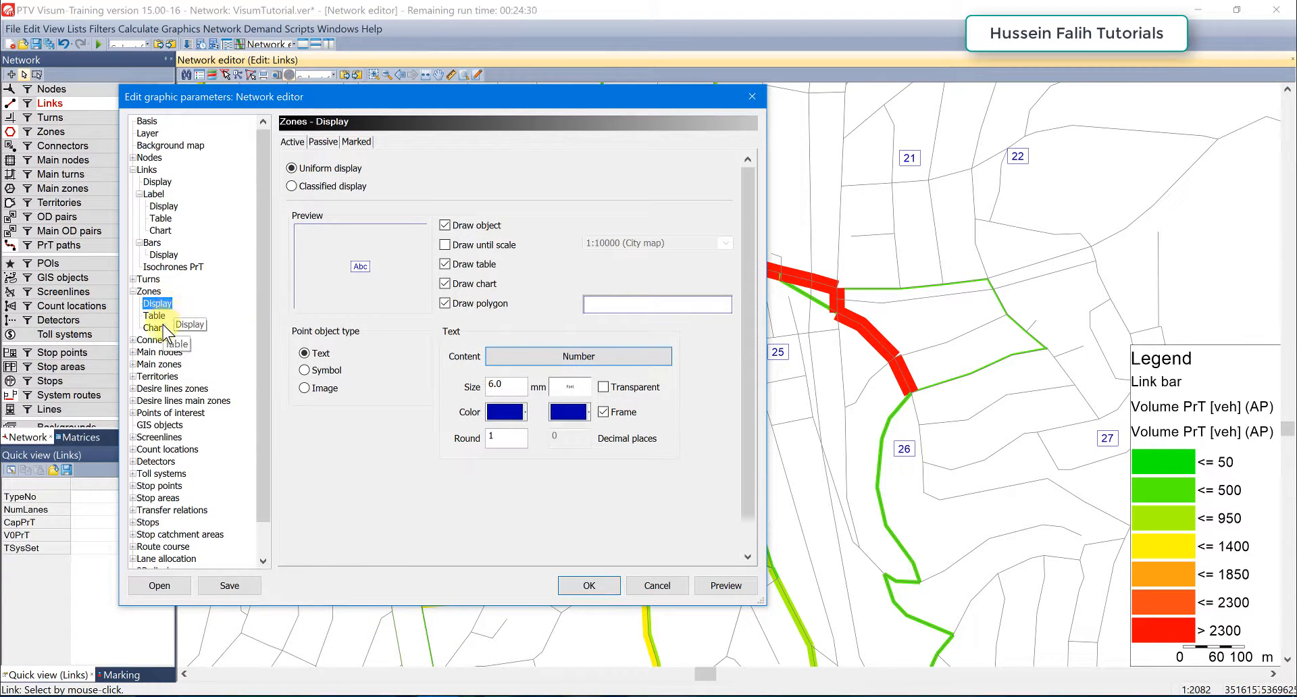
{"action": "left_click", "coordinate": [150, 292]}
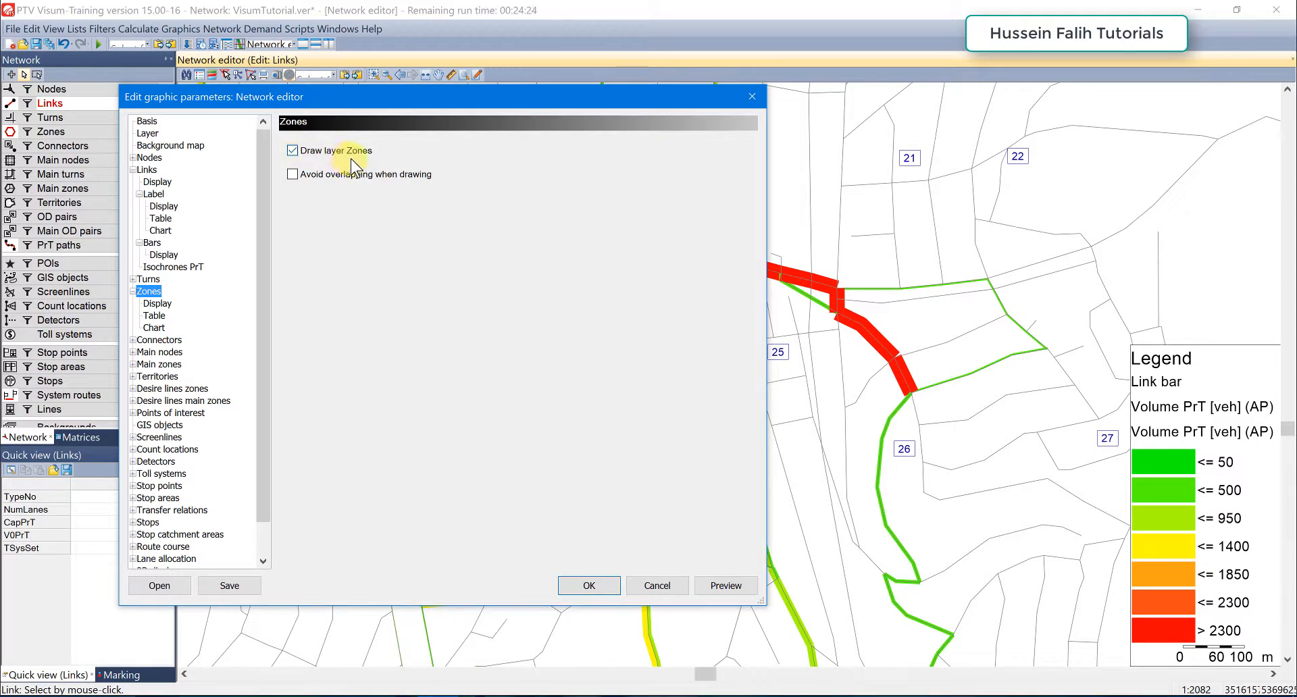
{"action": "left_click", "coordinate": [298, 174]}
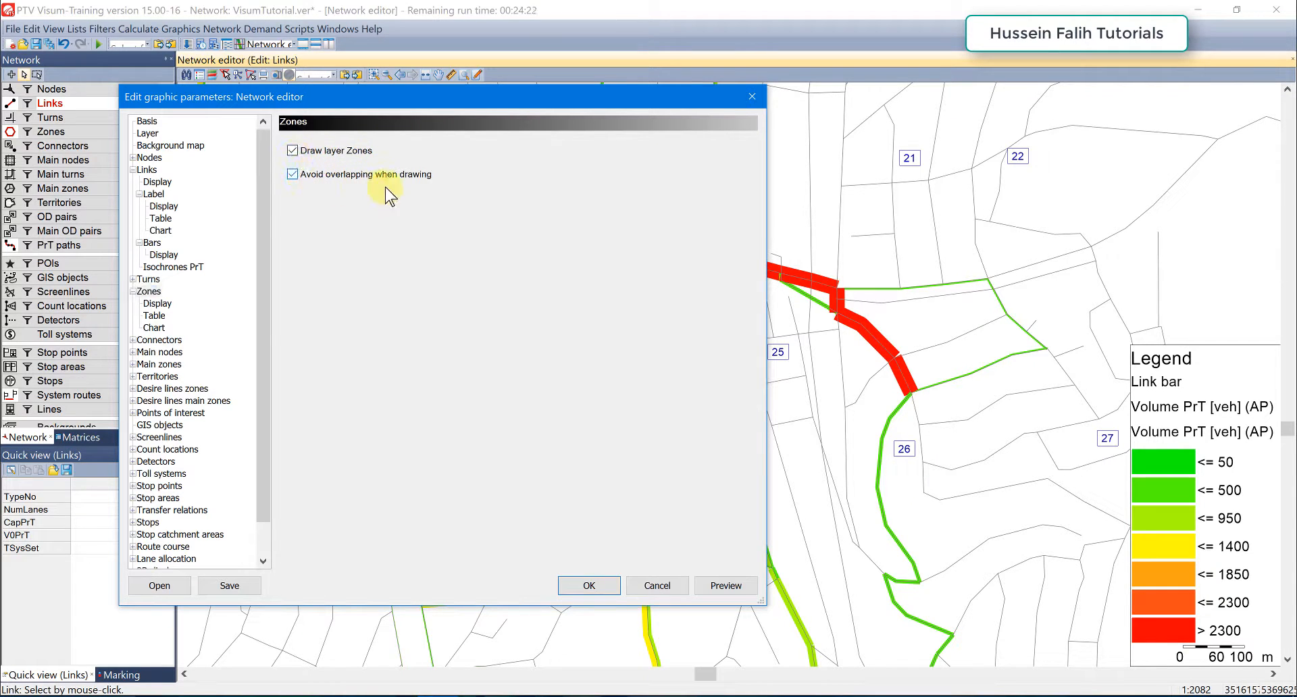
- Set the text size of the zones' number display to 0 mm and preview the map
{"action": "left_click", "coordinate": [159, 303]}
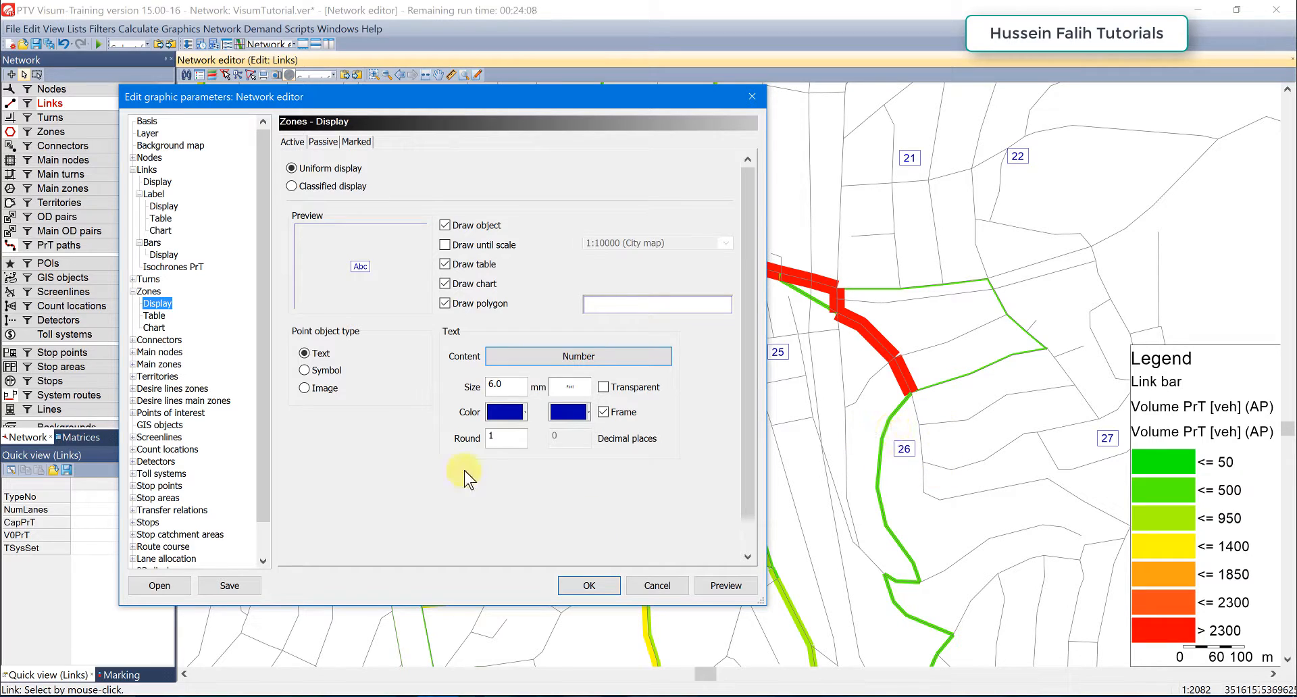
{"action": "left_click", "coordinate": [507, 386]}
{"action": "type", "text": "0"}
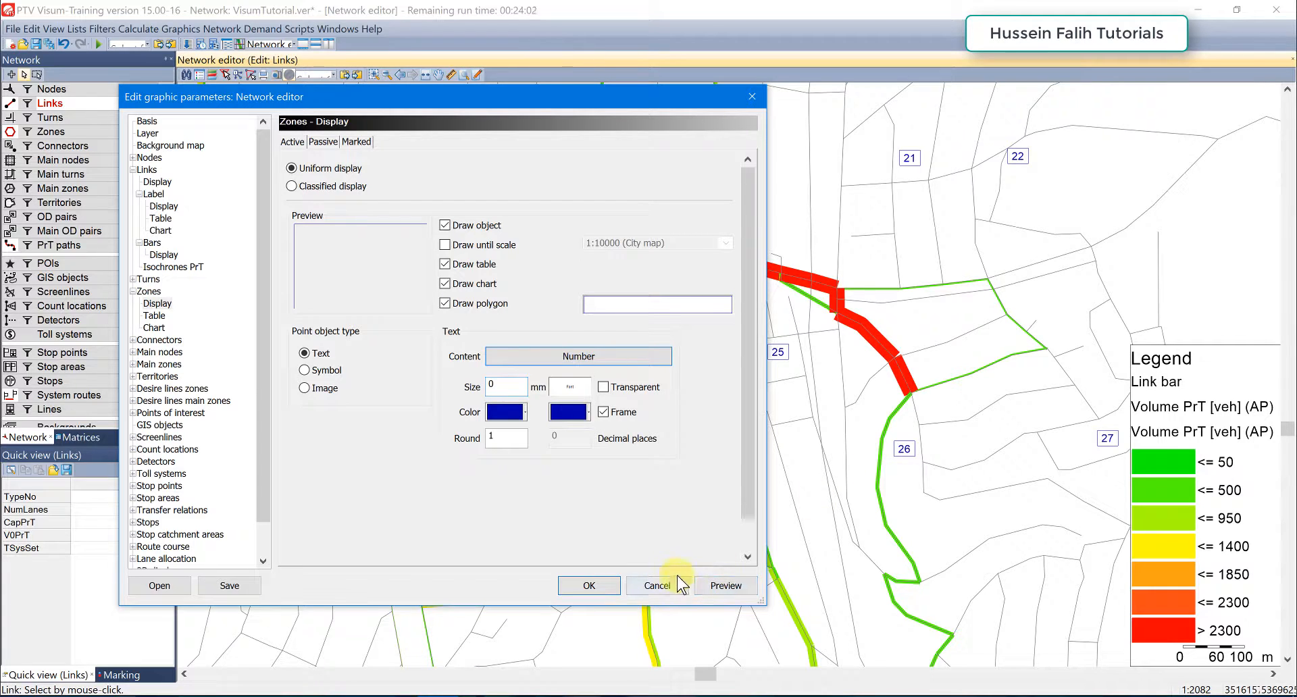
{"action": "left_click", "coordinate": [719, 585]}
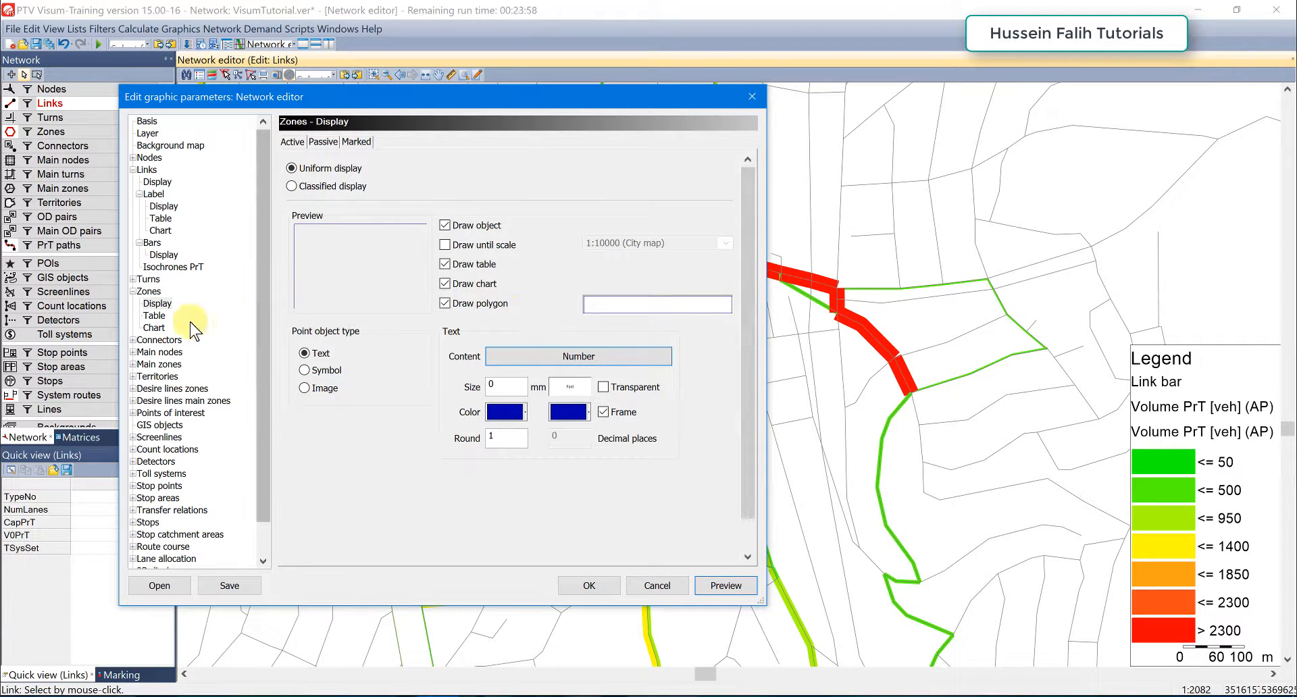
- Change the zone chart type to a pie chart and base its first entry on Origin traffic-DSeg for C Car
{"action": "left_click", "coordinate": [154, 328]}
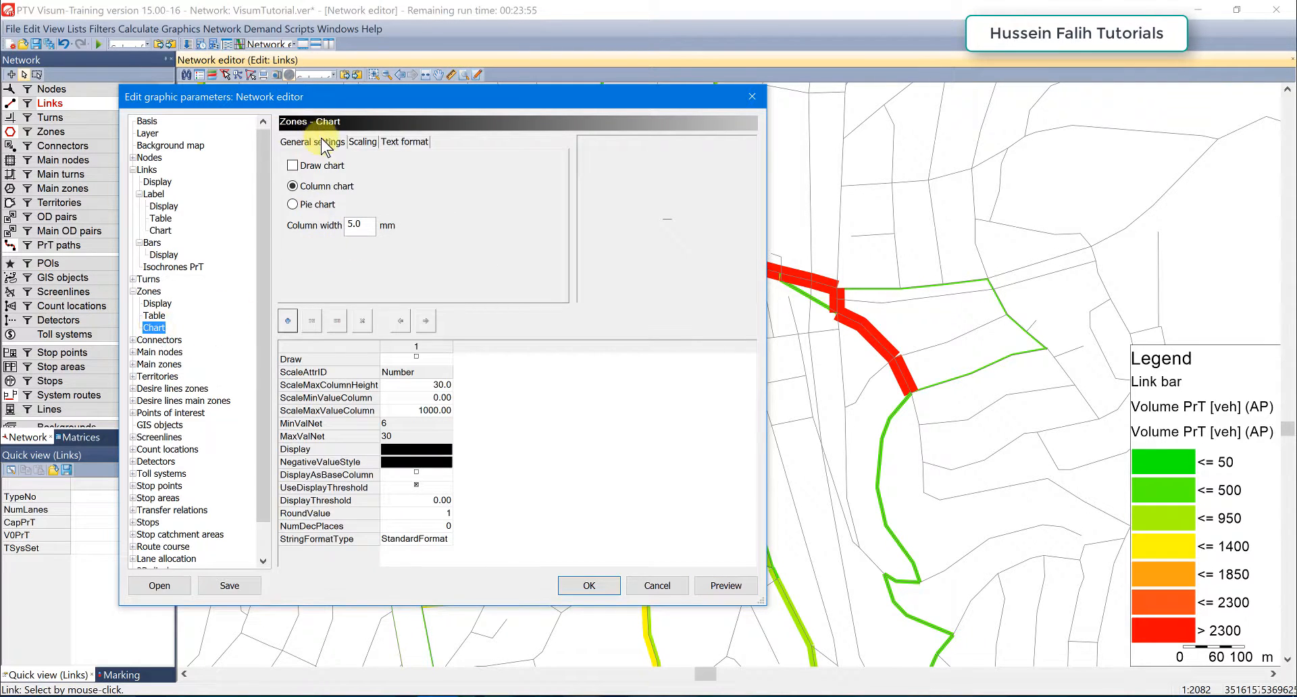
{"action": "left_click", "coordinate": [308, 206]}
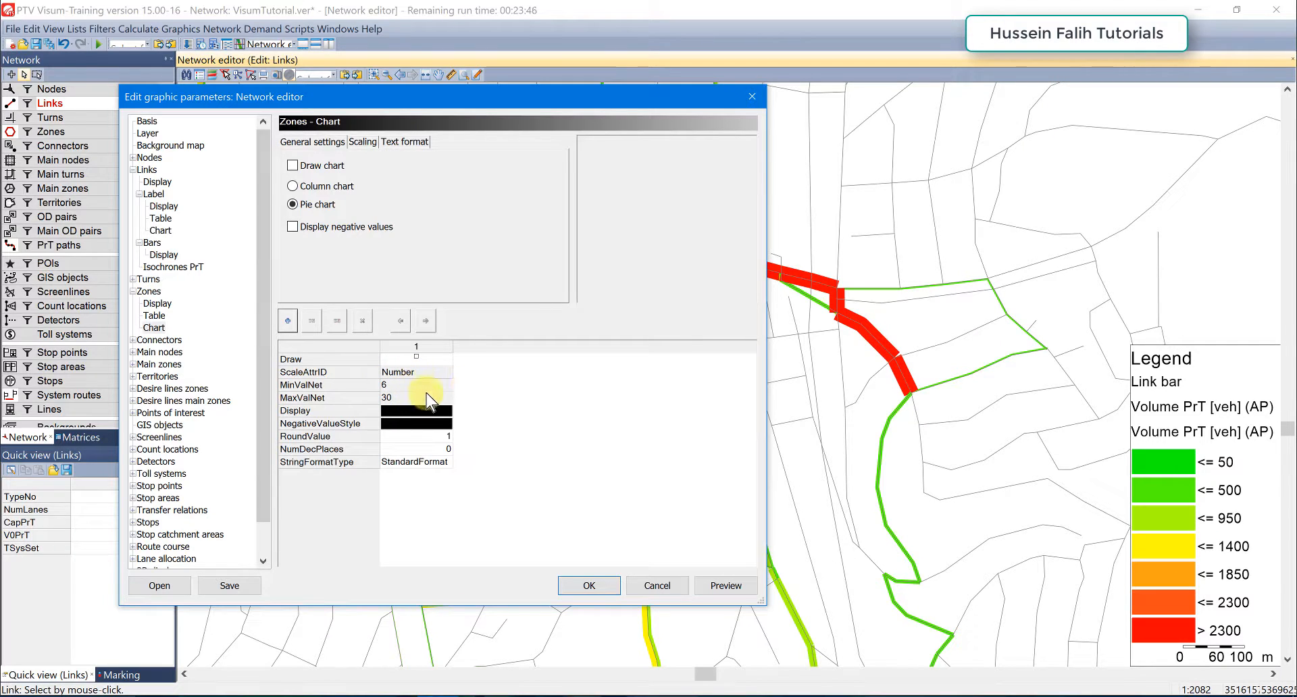
{"action": "double_click", "coordinate": [414, 372]}
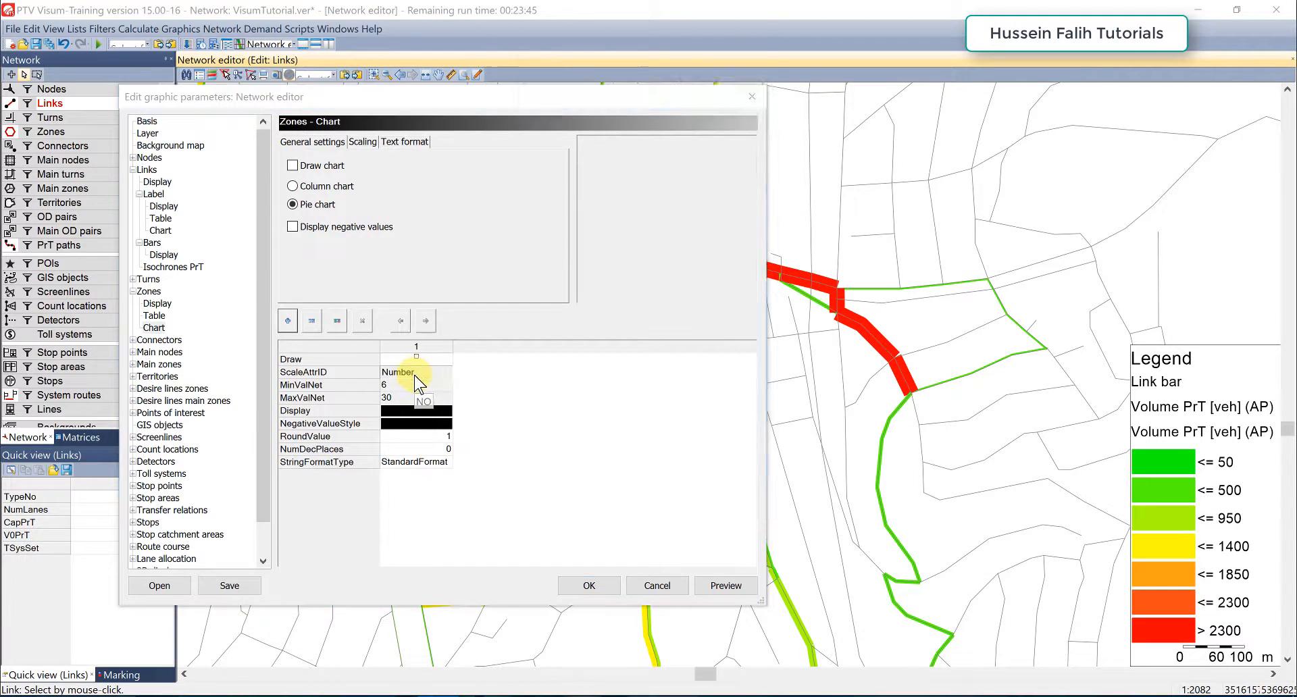
{"action": "left_click", "coordinate": [574, 281]}
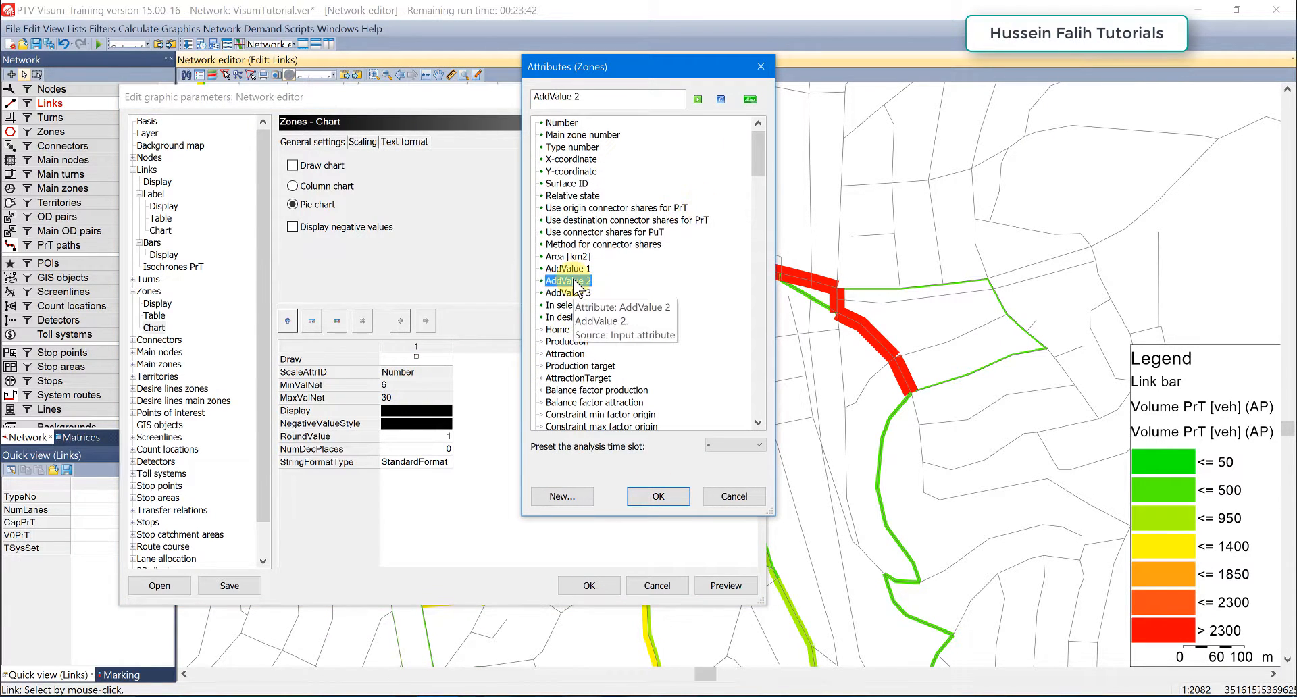
{"action": "scroll", "coordinate": [581, 324], "scroll_direction": "down", "scroll_amount": 4}
{"action": "left_click", "coordinate": [606, 414]}
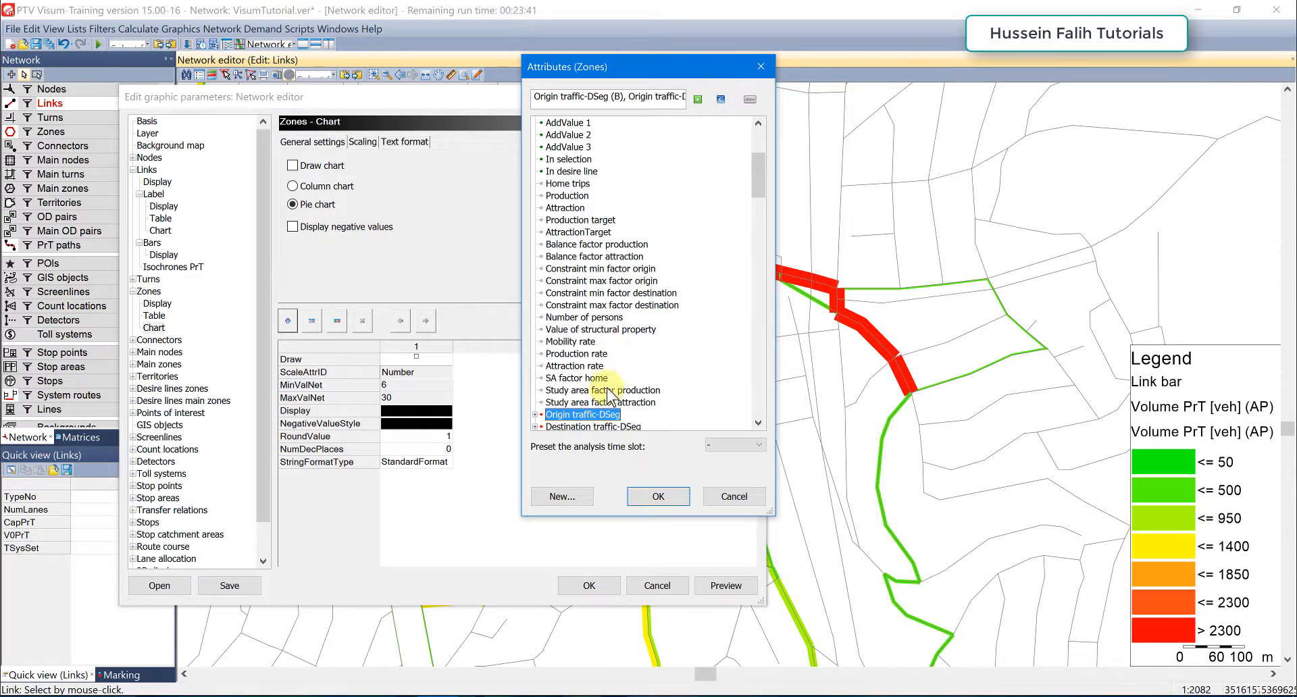
{"action": "scroll", "coordinate": [597, 402], "scroll_direction": "down", "scroll_amount": 1}
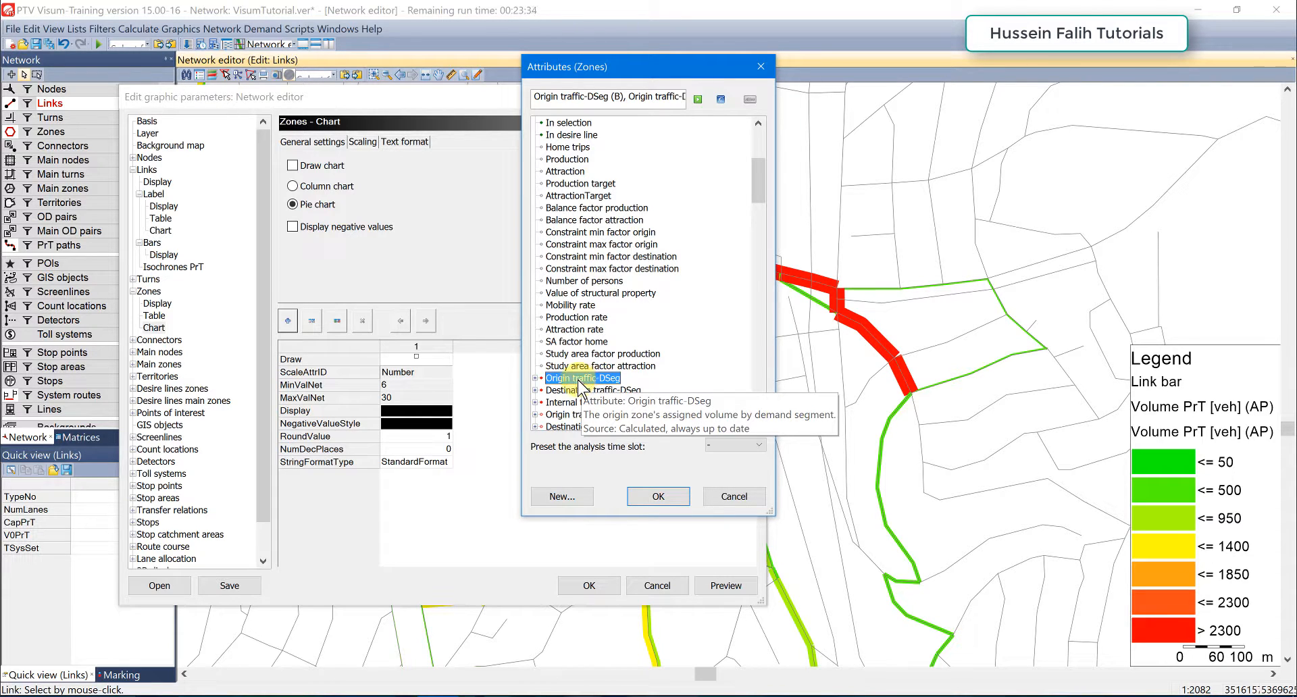
{"action": "double_click", "coordinate": [575, 378]}
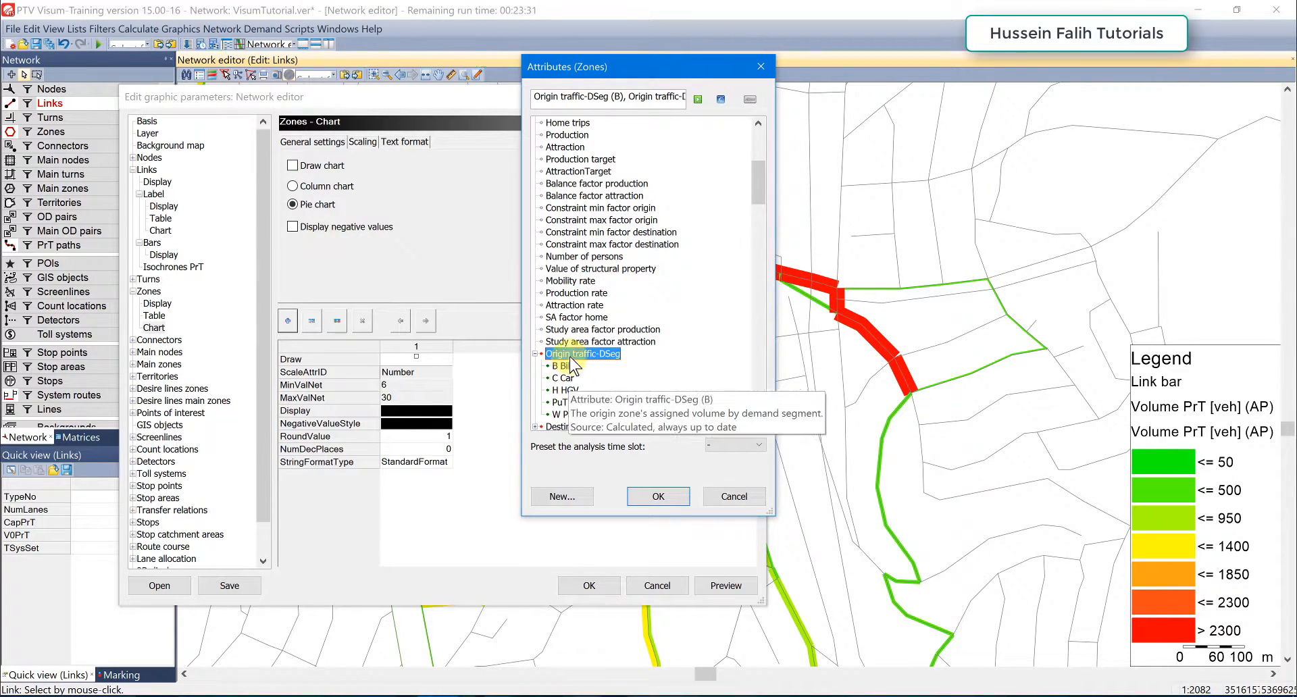
{"action": "double_click", "coordinate": [566, 380]}
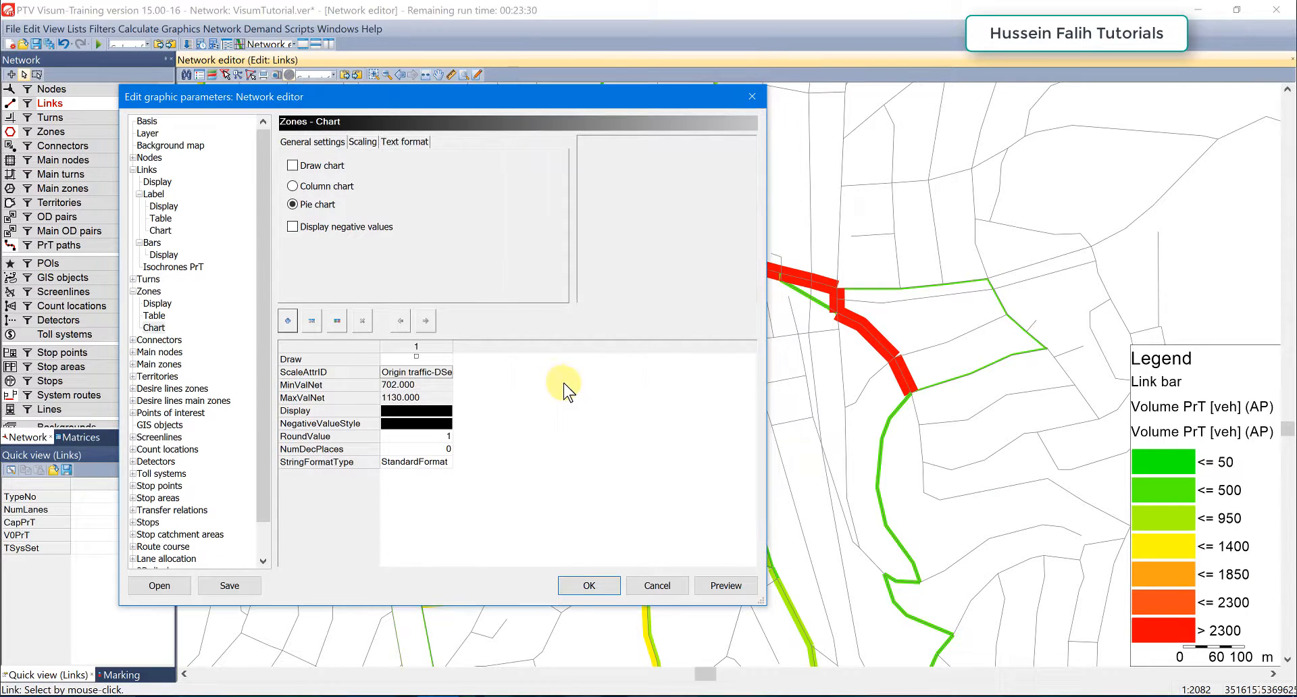
- Add a second entry to the zone pie chart and base it on Destination traffic-DSeg for C Car
{"action": "left_click", "coordinate": [288, 320]}
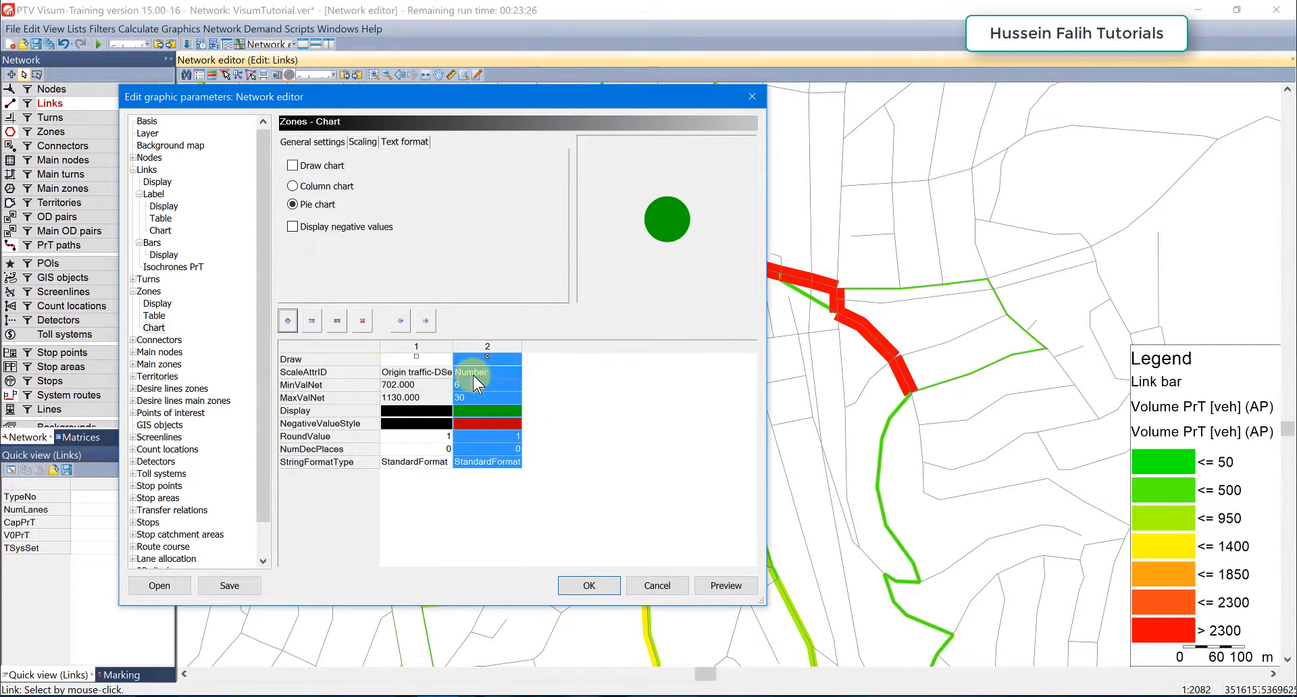
{"action": "double_click", "coordinate": [474, 375]}
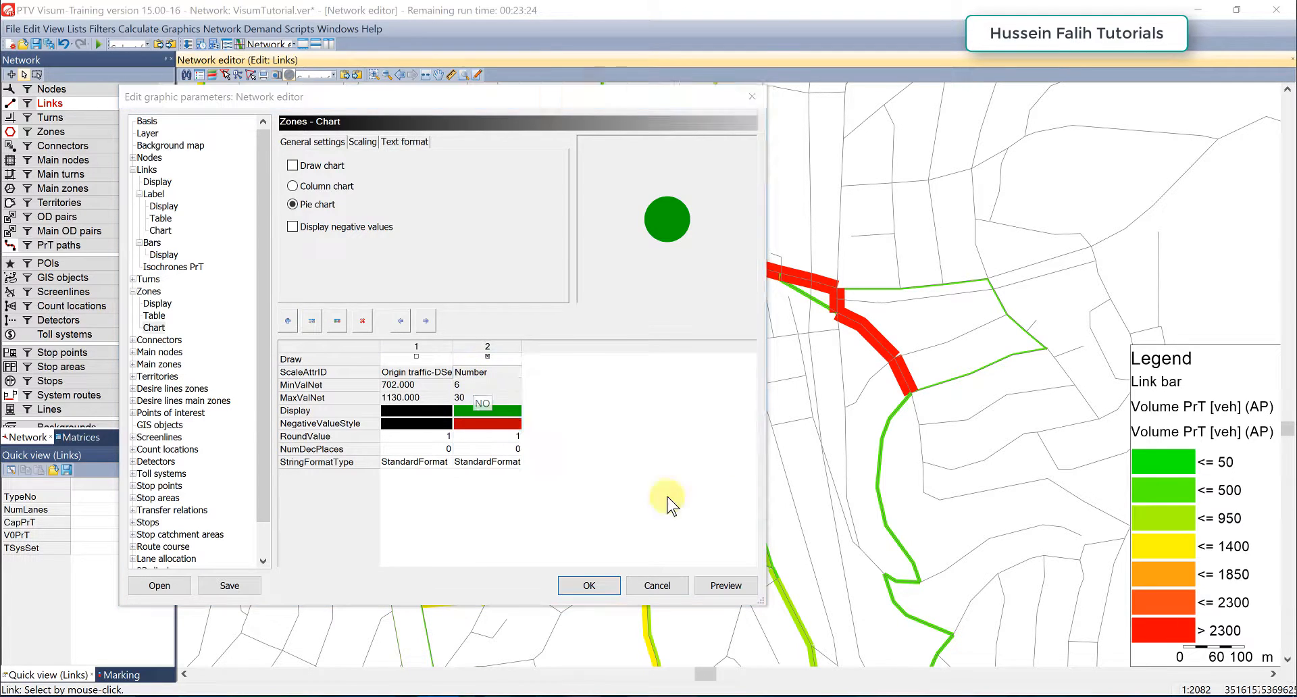
{"action": "left_click", "coordinate": [567, 293]}
{"action": "scroll", "coordinate": [600, 325], "scroll_direction": "down", "scroll_amount": 4}
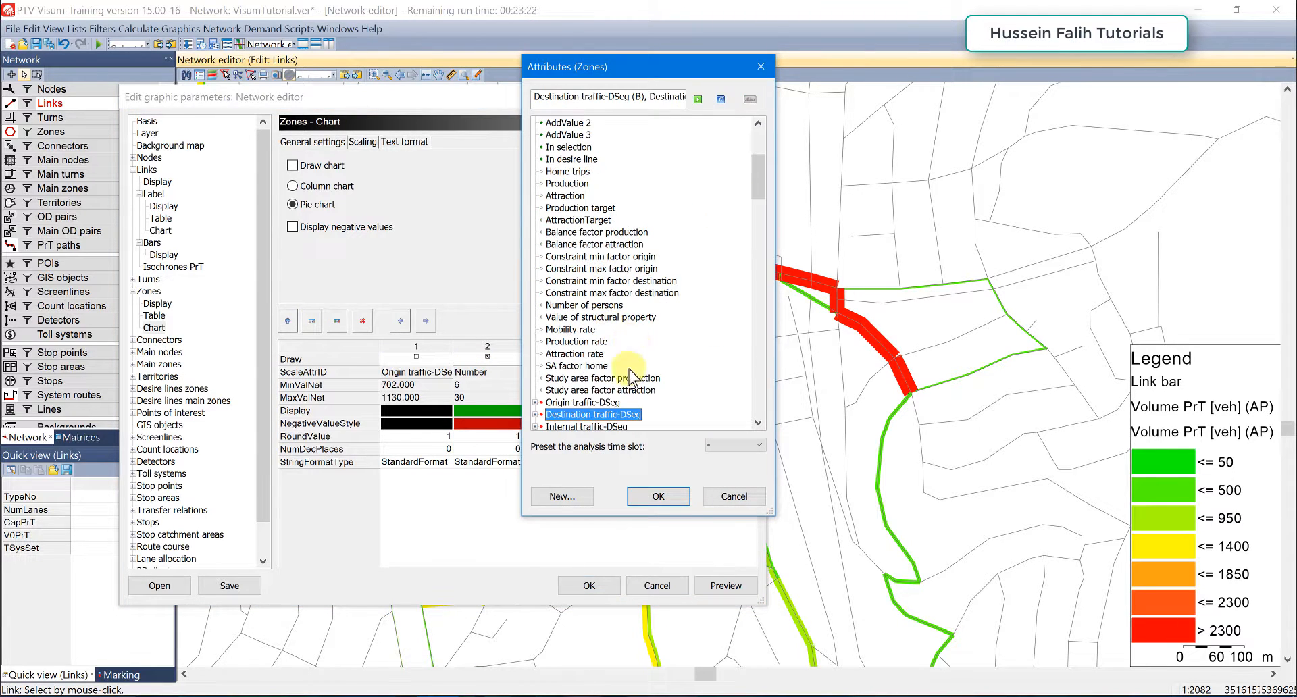
{"action": "left_click", "coordinate": [595, 415]}
{"action": "double_click", "coordinate": [591, 415]}
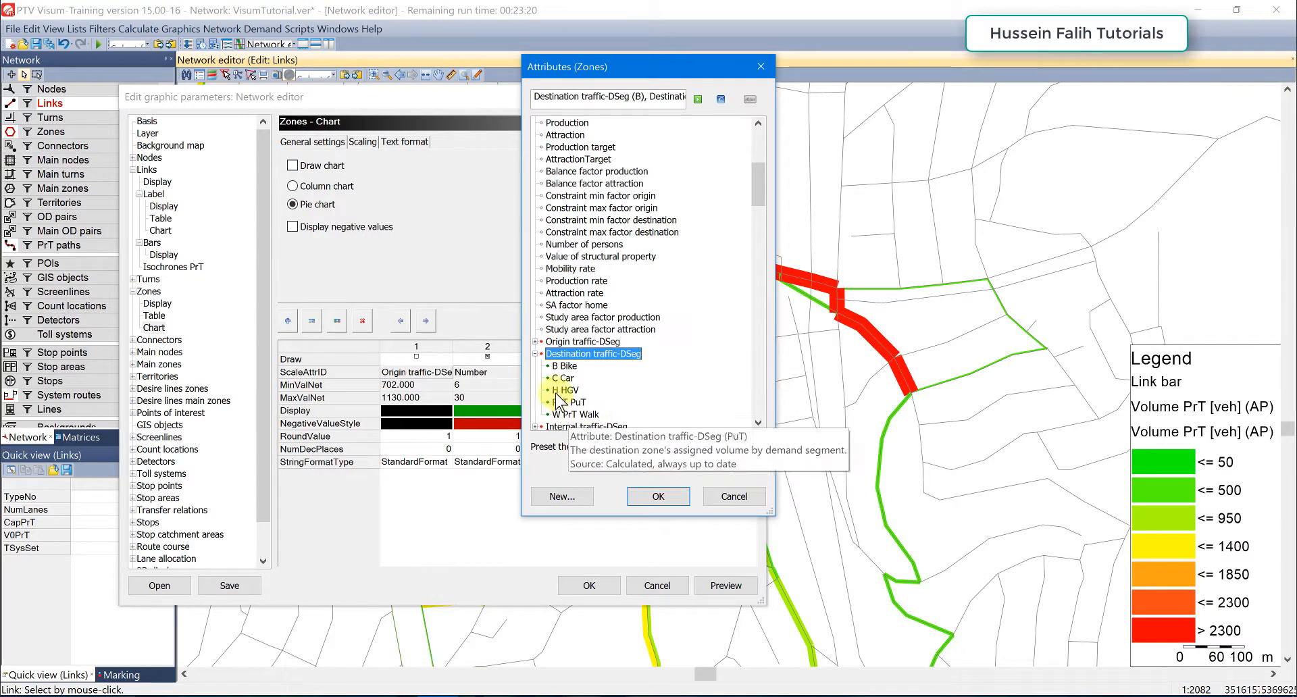
{"action": "double_click", "coordinate": [553, 378]}
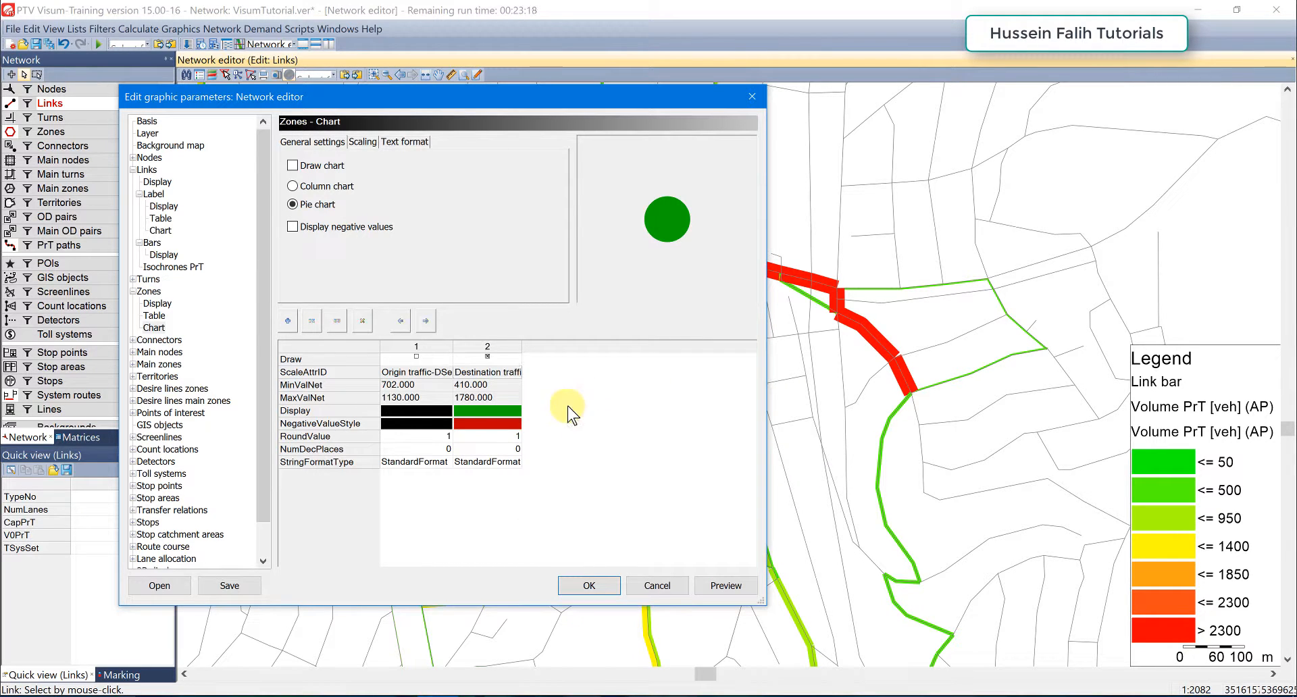
- Set the fill color of the Origin traffic entry in the zone pie chart to blue
{"action": "left_click", "coordinate": [396, 412]}
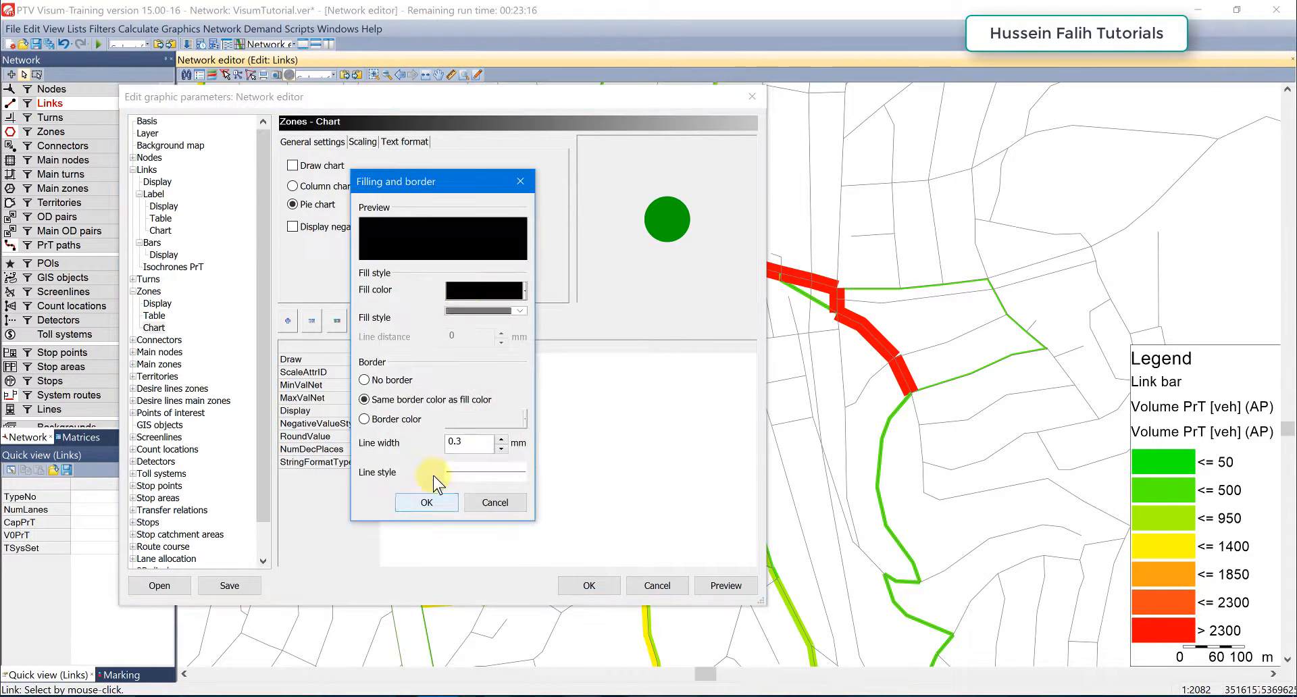
{"action": "left_click", "coordinate": [484, 290]}
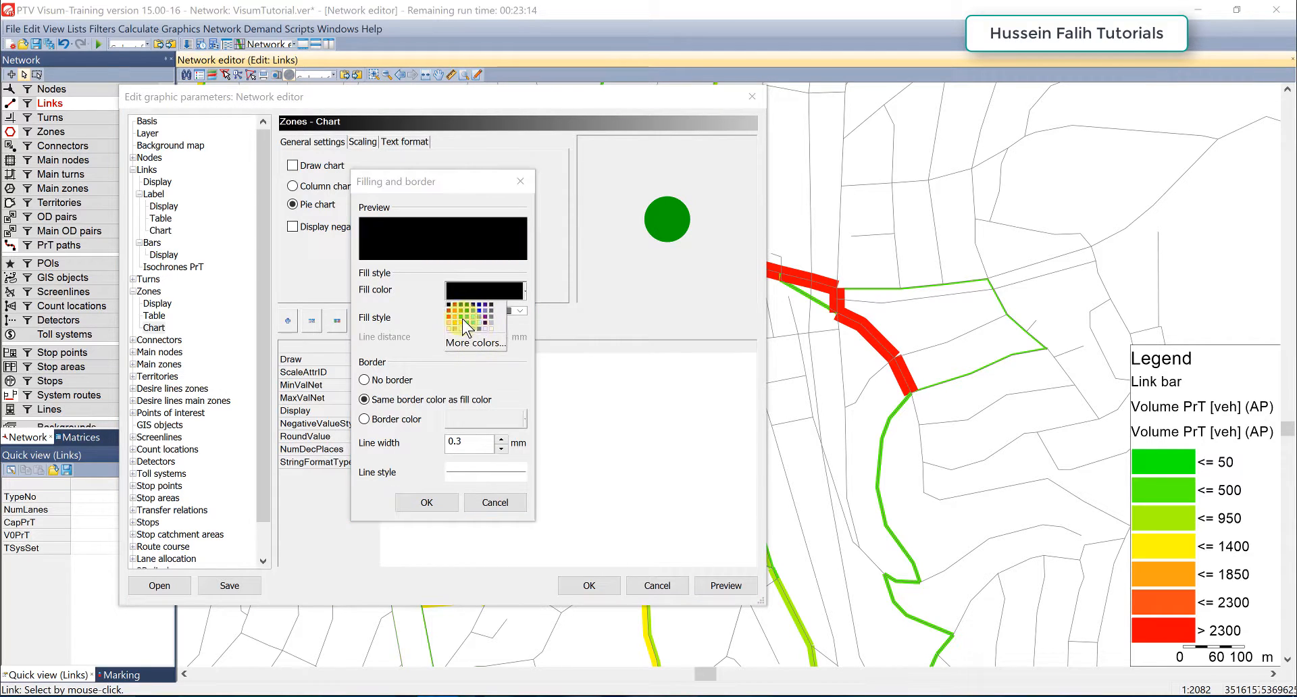
{"action": "left_click", "coordinate": [477, 316]}
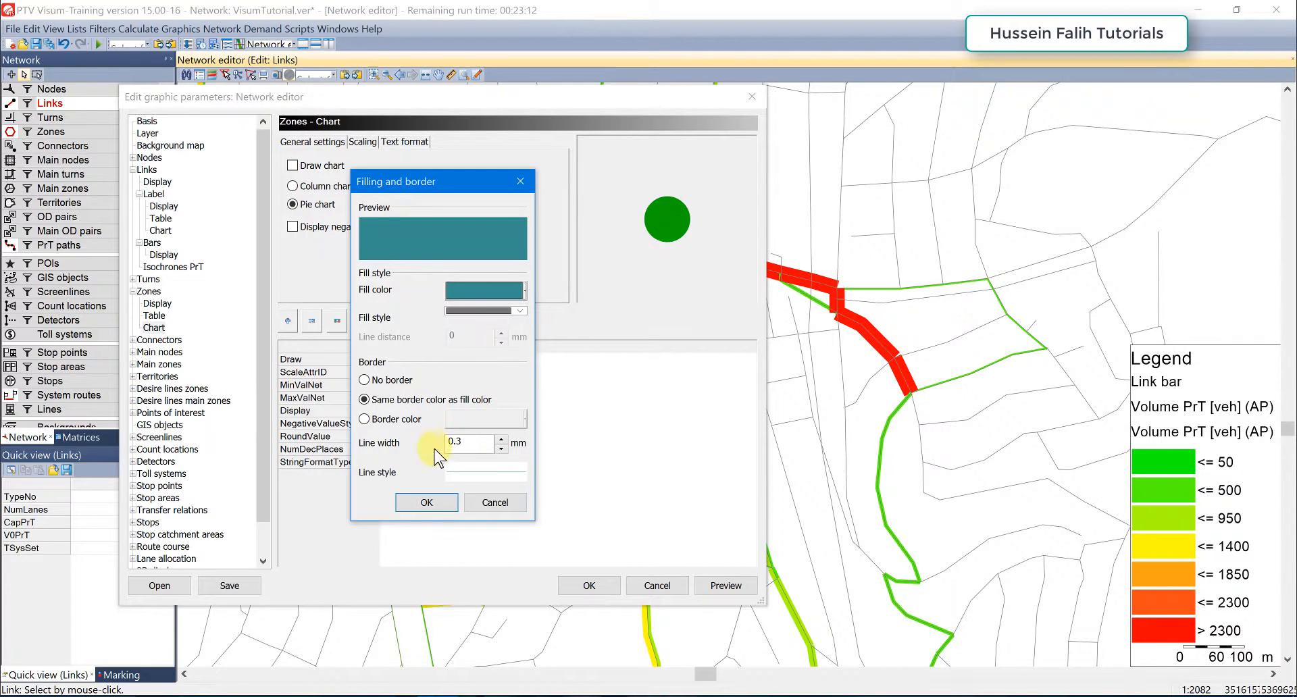
{"action": "left_click", "coordinate": [465, 289]}
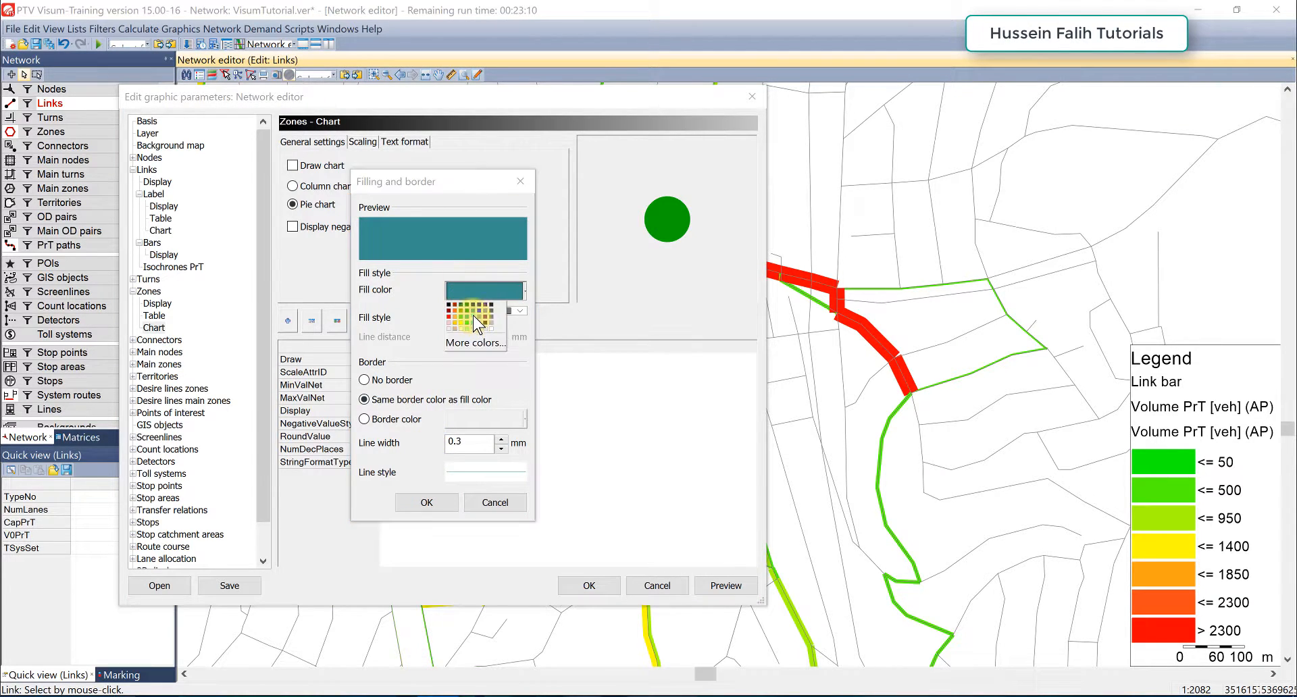
{"action": "left_click", "coordinate": [478, 315]}
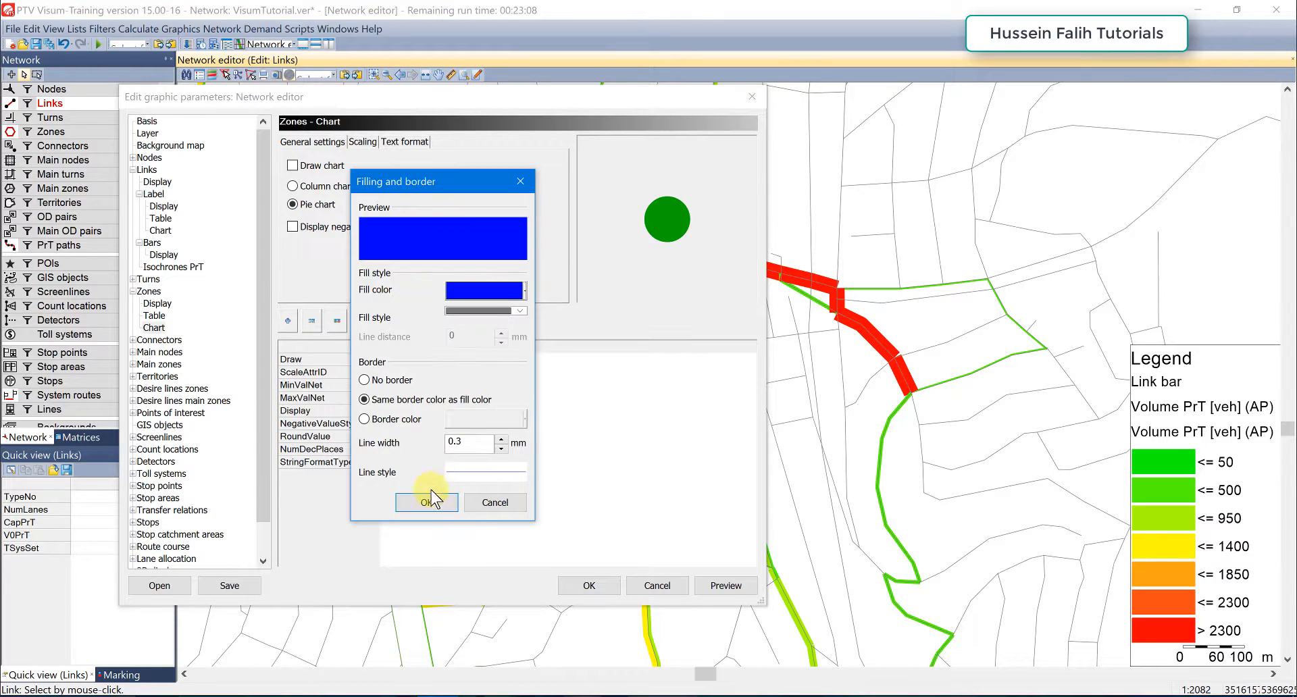
{"action": "left_click", "coordinate": [427, 502]}
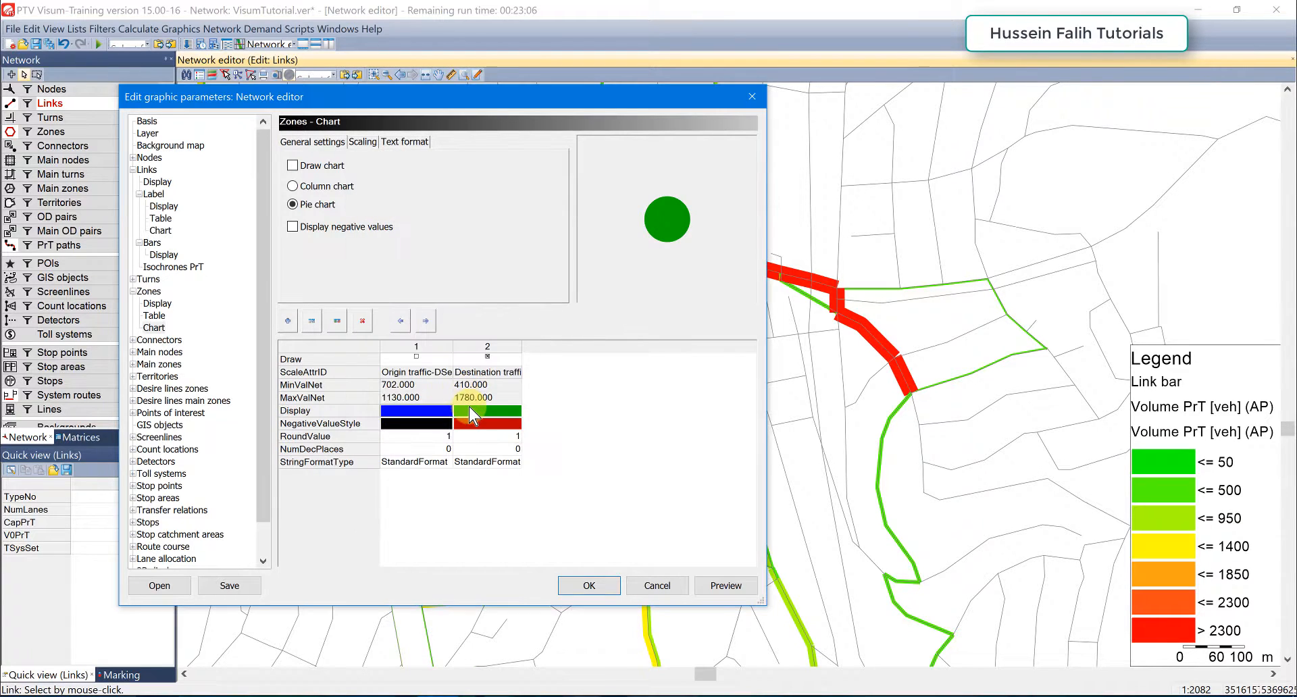
- Set the fill color of the Destination traffic entry to magenta with RGB values 179, 0, 179
{"action": "left_click", "coordinate": [472, 411]}
{"action": "left_click", "coordinate": [465, 290]}
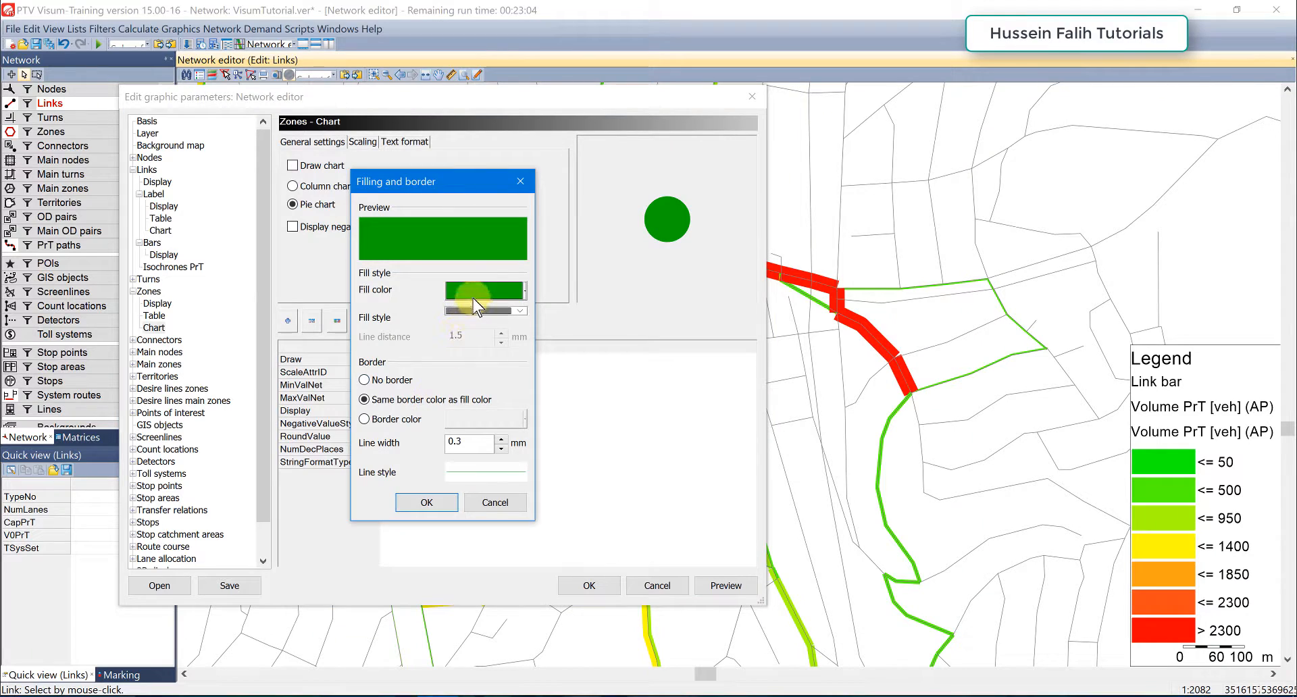
{"action": "left_click", "coordinate": [485, 306]}
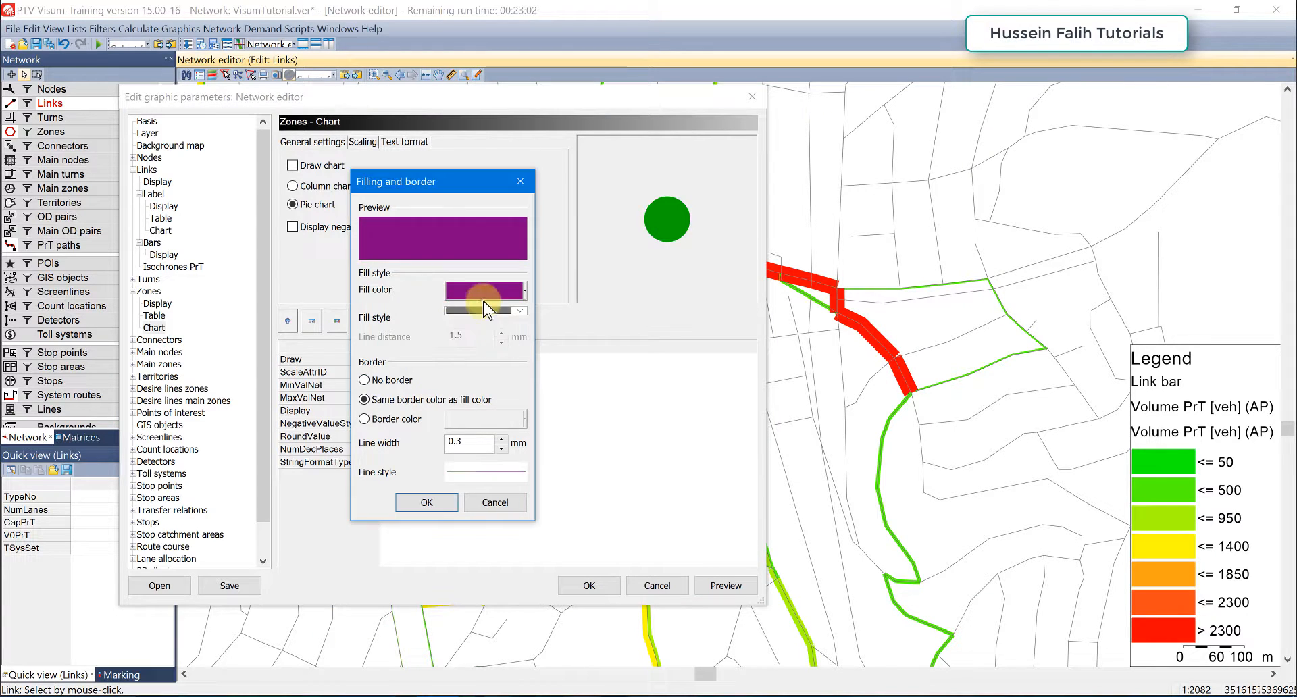
{"action": "left_click", "coordinate": [485, 341]}
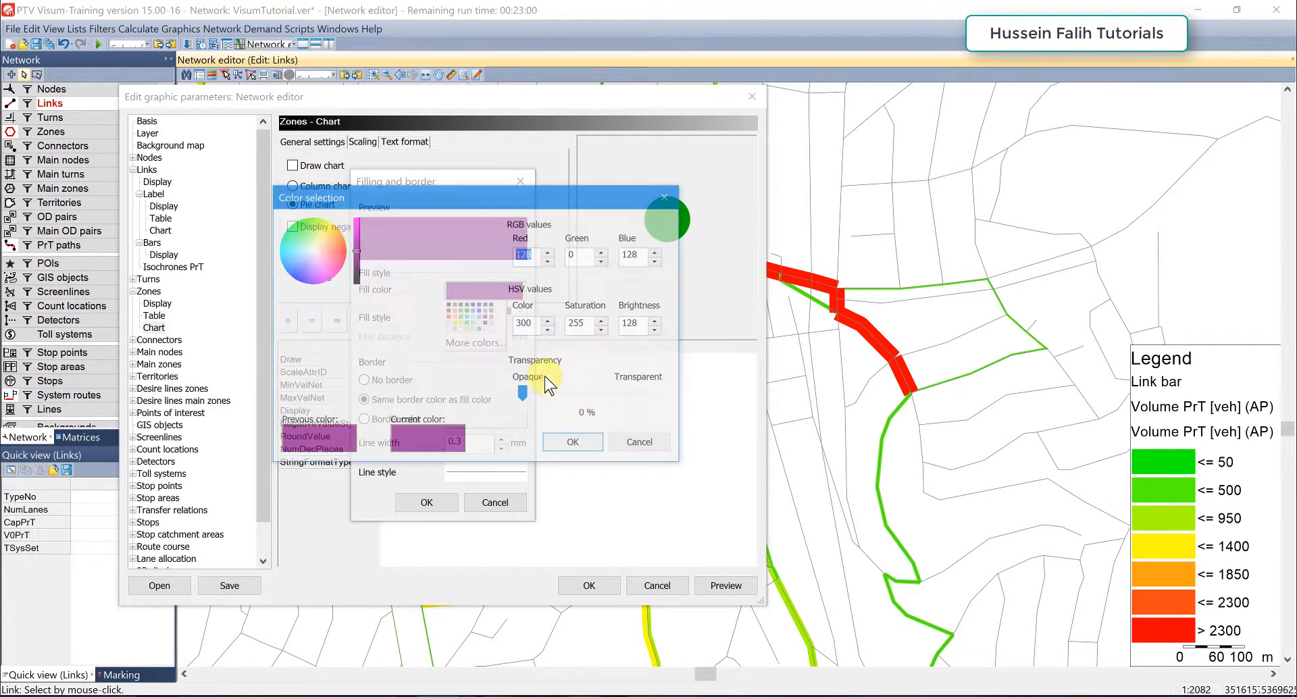
{"action": "left_click", "coordinate": [355, 236]}
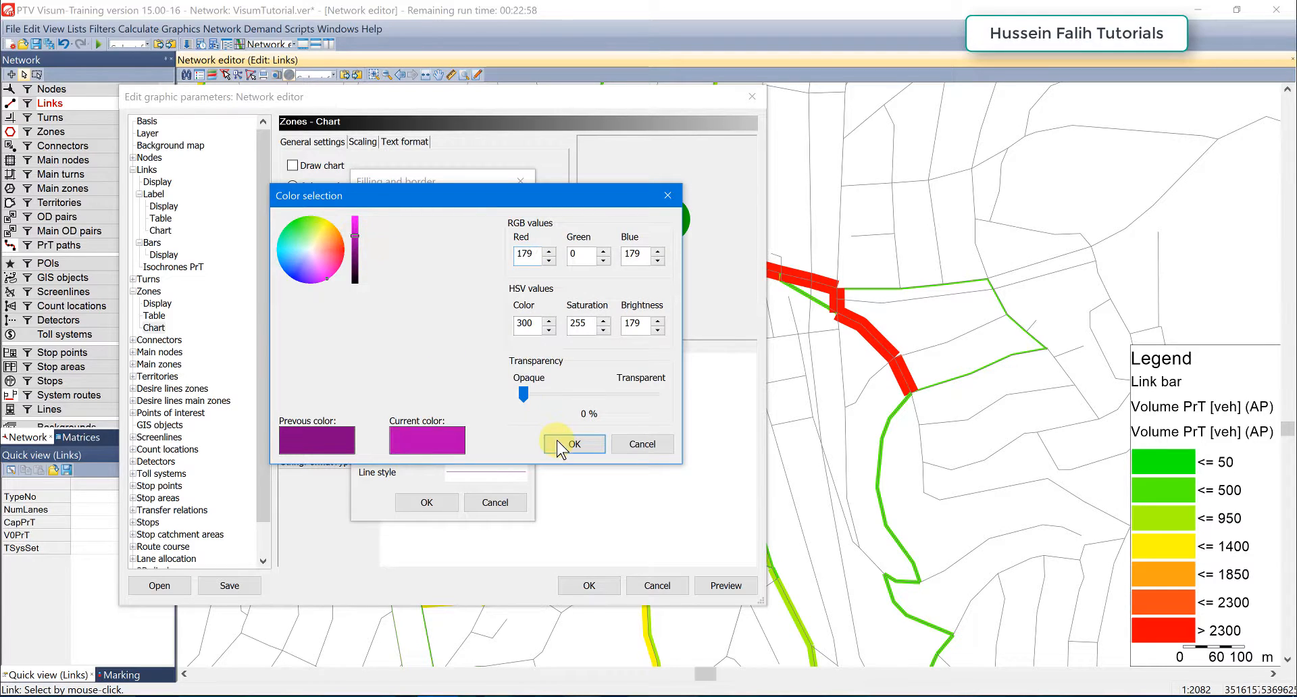
{"action": "left_click", "coordinate": [560, 444]}
{"action": "left_click", "coordinate": [426, 501]}
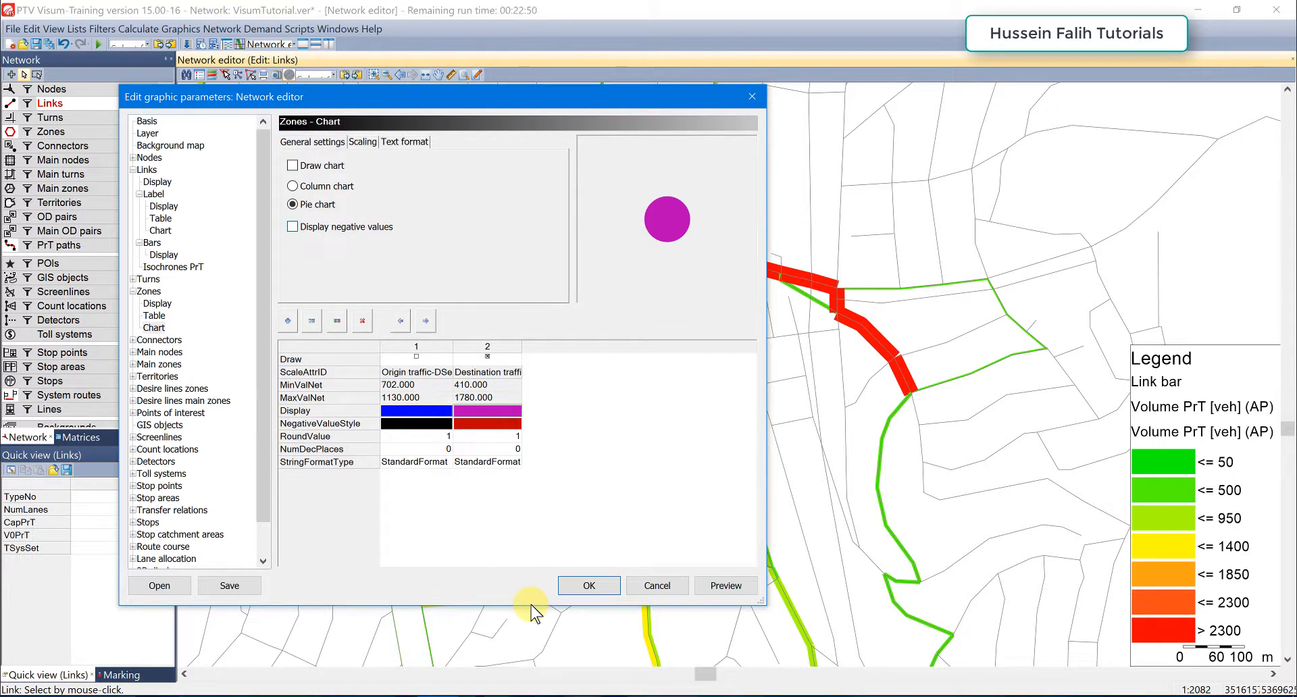
- Enable drawing of the zone chart with both the origin and destination entries, and preview it on the map
{"action": "left_click", "coordinate": [706, 582]}
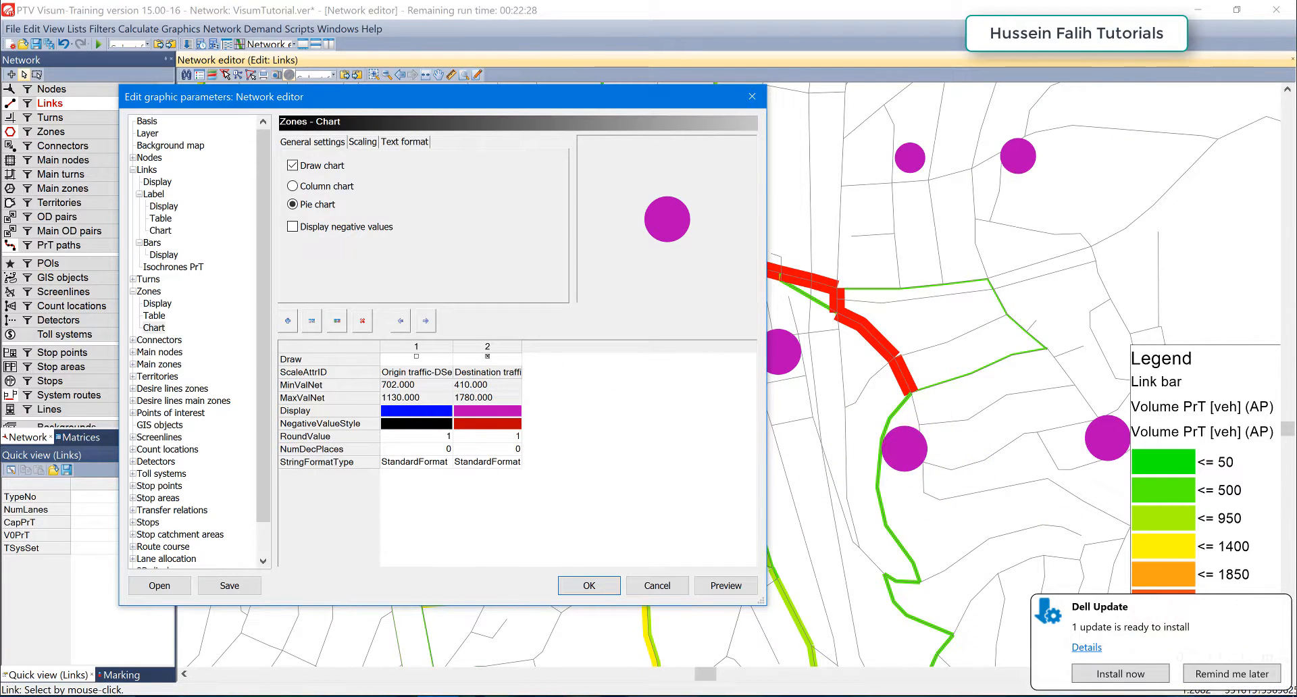
{"action": "left_click", "coordinate": [1237, 675]}
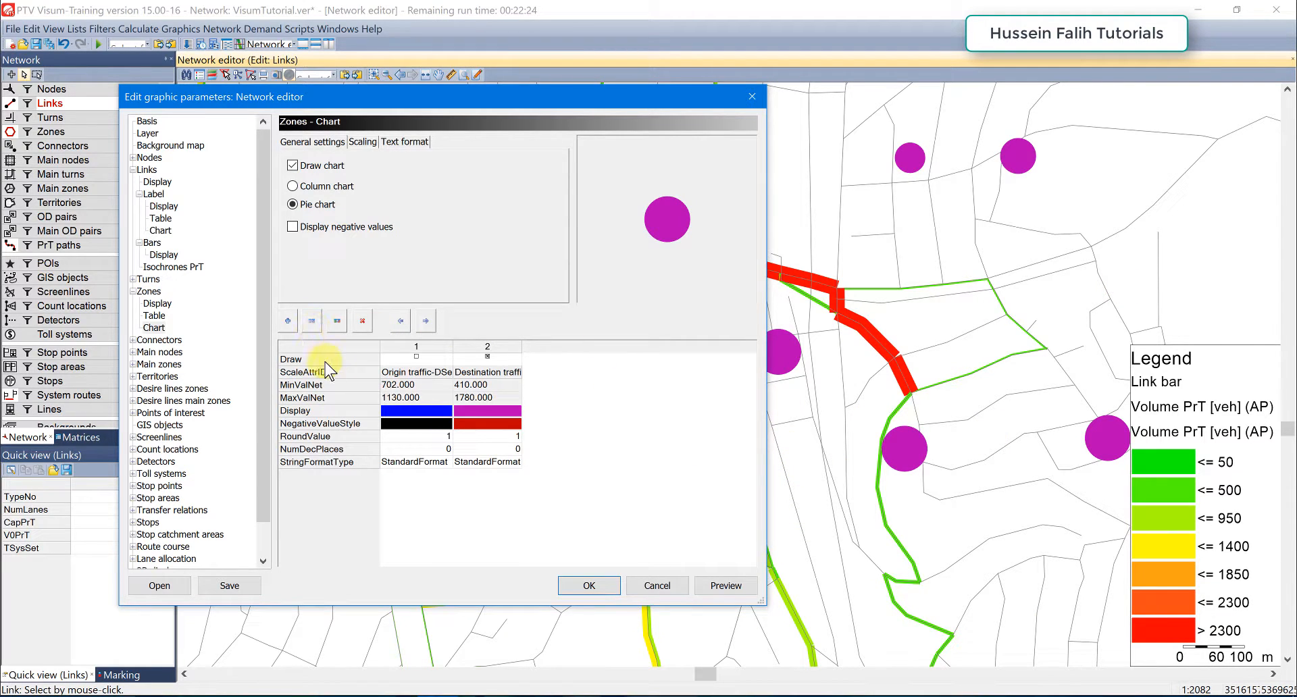
{"action": "left_click", "coordinate": [292, 359]}
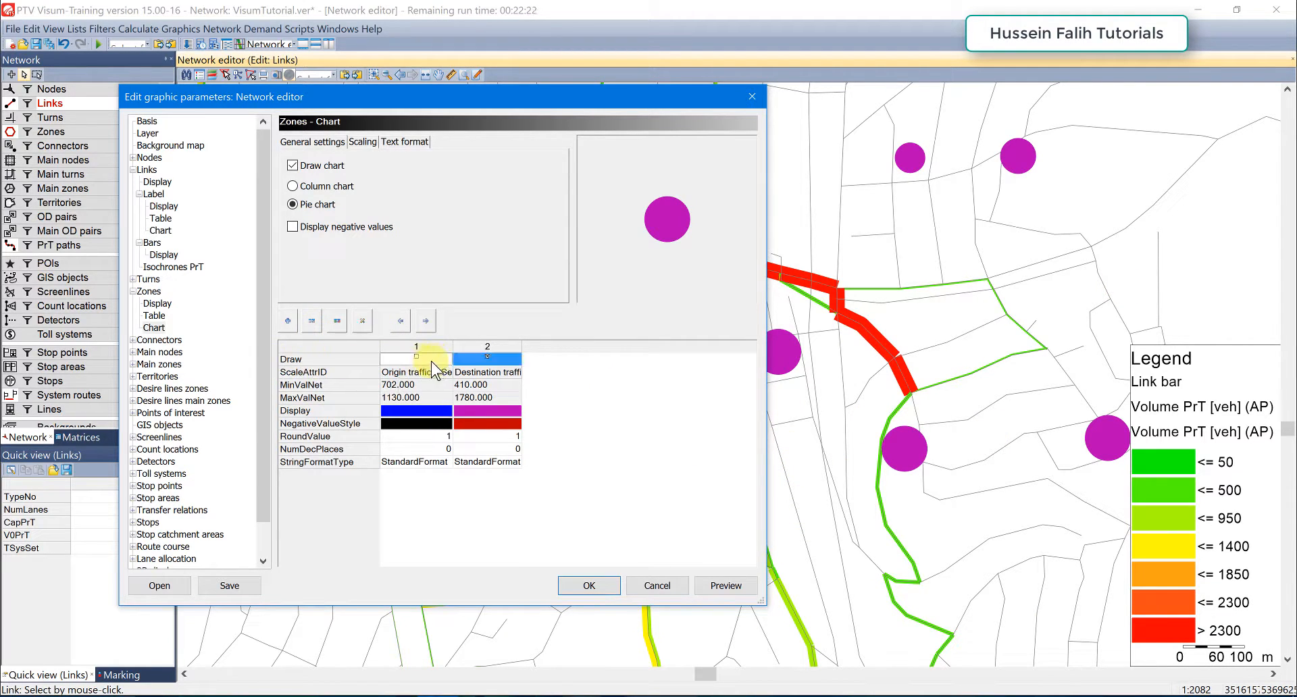
{"action": "left_click", "coordinate": [416, 356]}
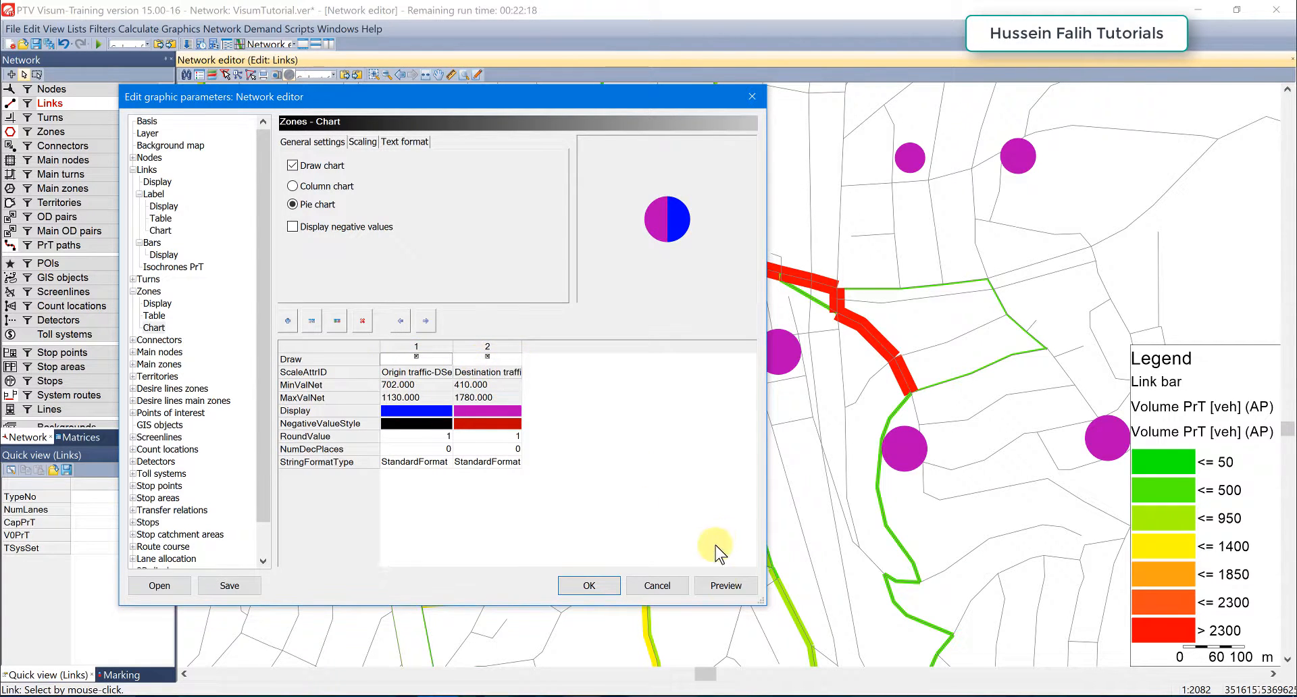
{"action": "left_click", "coordinate": [720, 591]}
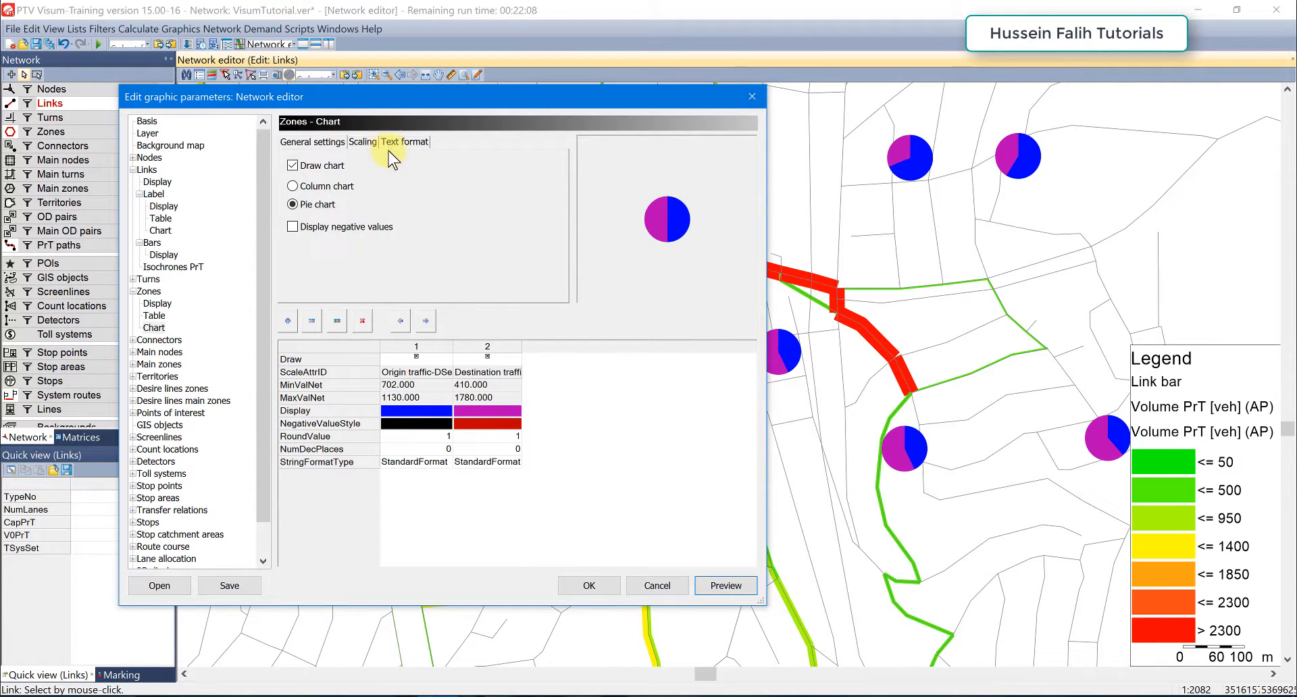
- Switch the zone pie charts to automatic scaling and draw their labels with 5 mm text and no text frame, then accept the graphic parameters
{"action": "left_click", "coordinate": [367, 143]}
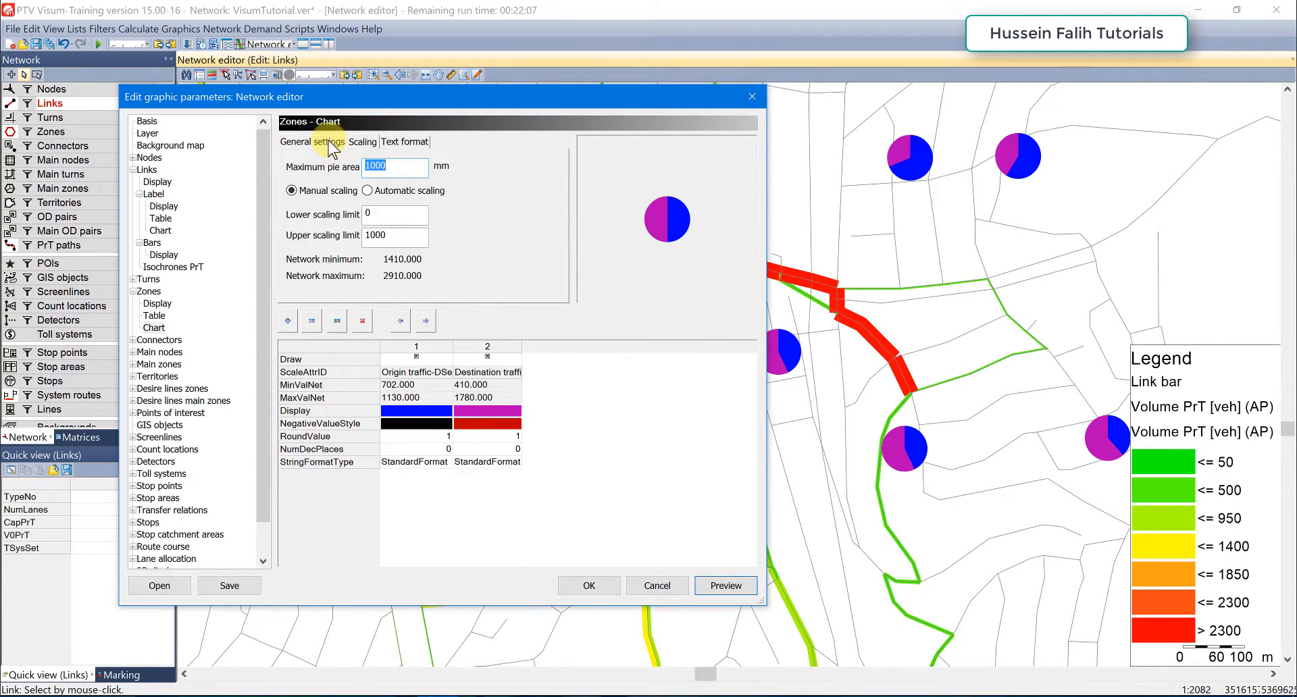
{"action": "left_click", "coordinate": [384, 194]}
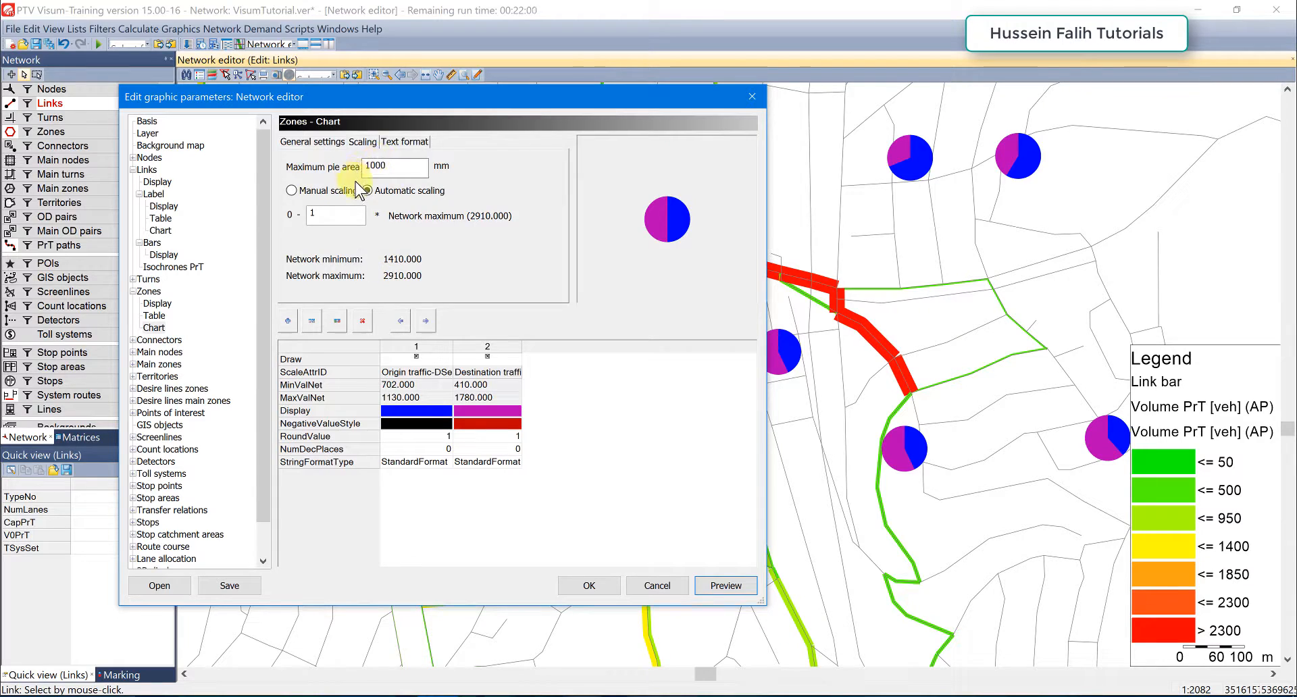
{"action": "left_click", "coordinate": [412, 145]}
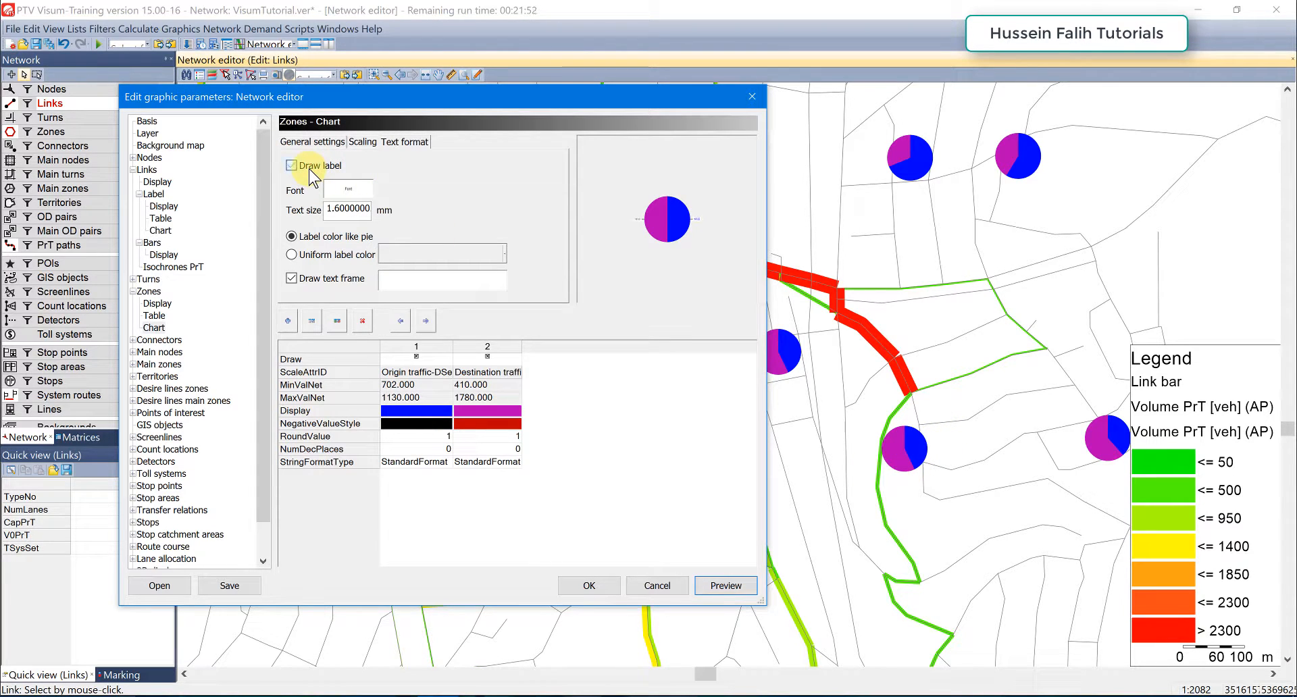
{"action": "double_click", "coordinate": [328, 211]}
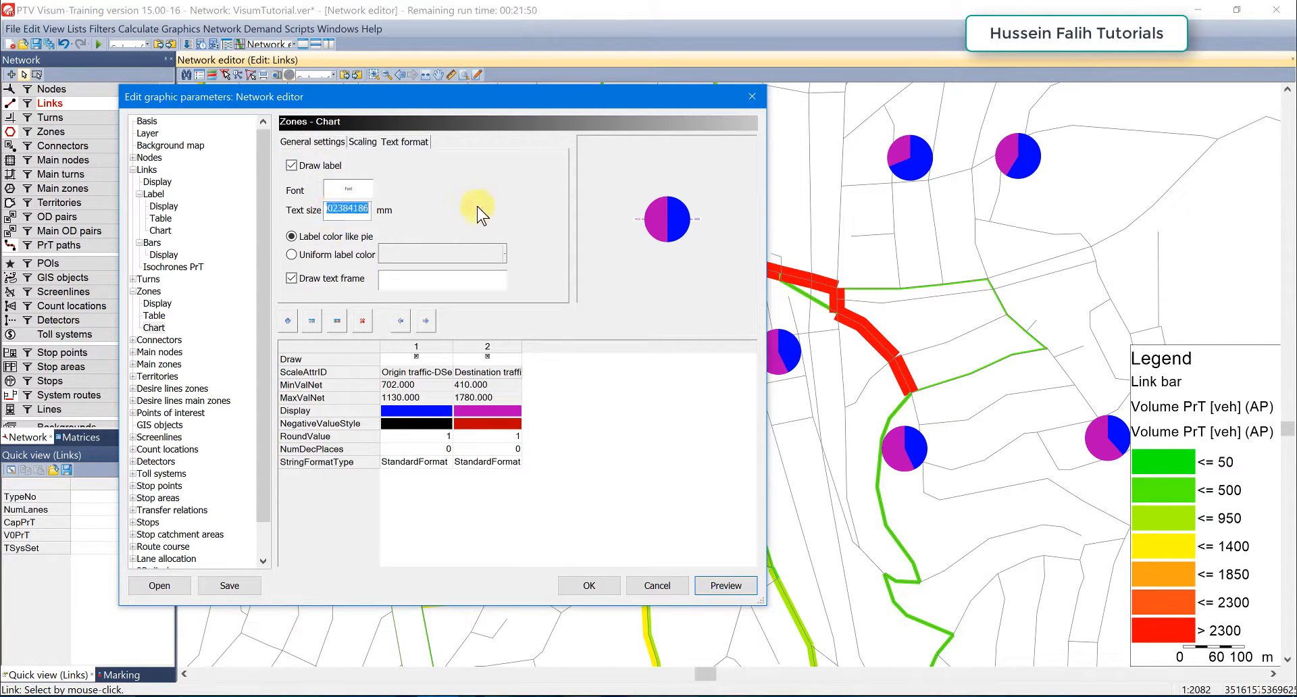
{"action": "type", "text": "4"}
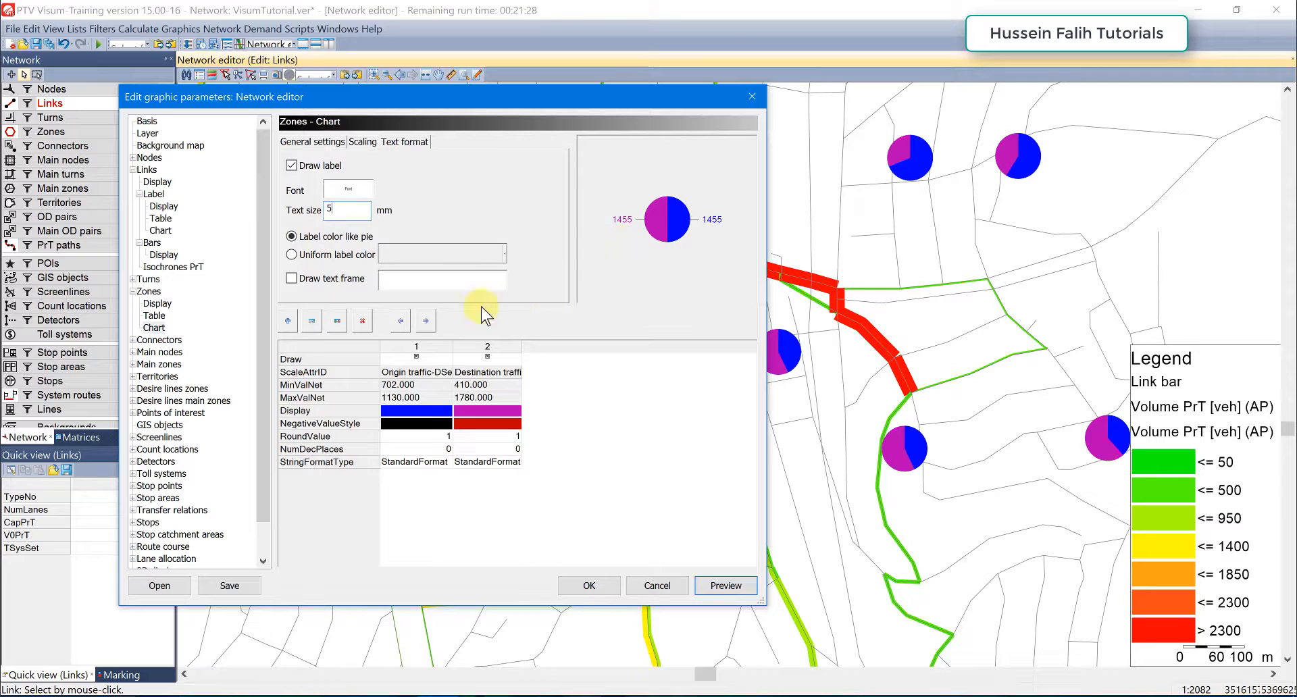
{"action": "left_click", "coordinate": [716, 590]}
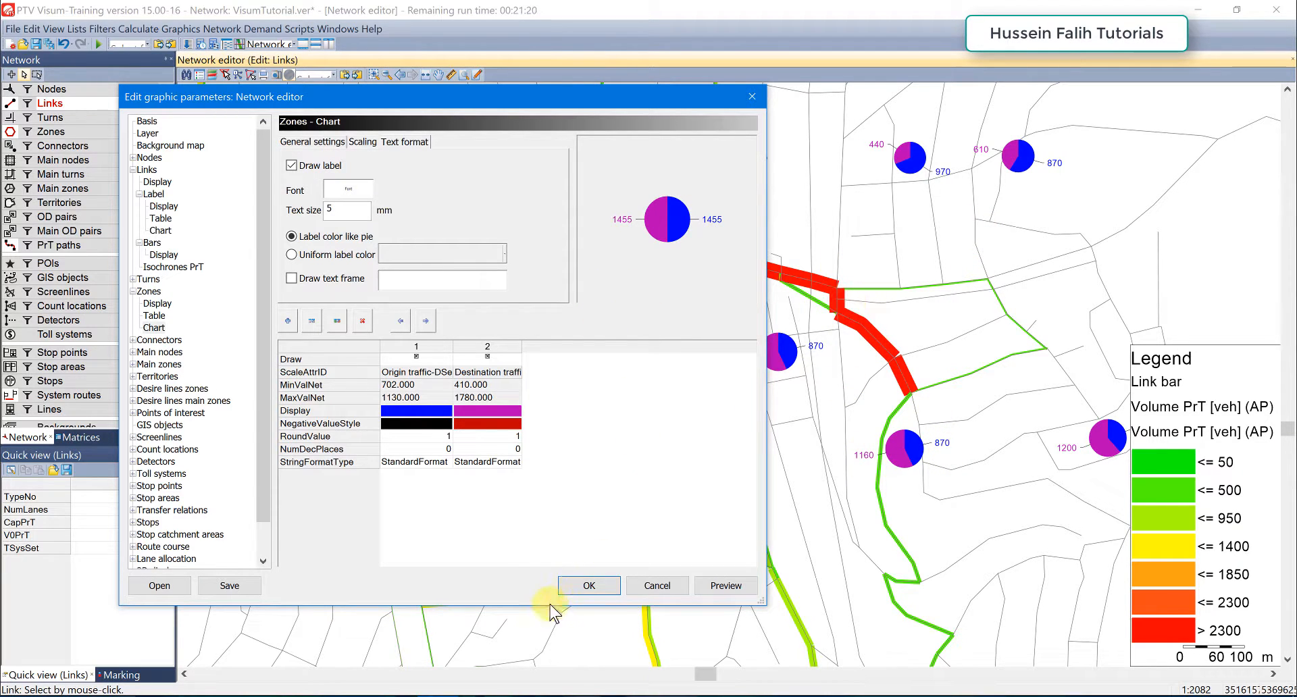
{"action": "left_click", "coordinate": [589, 587]}
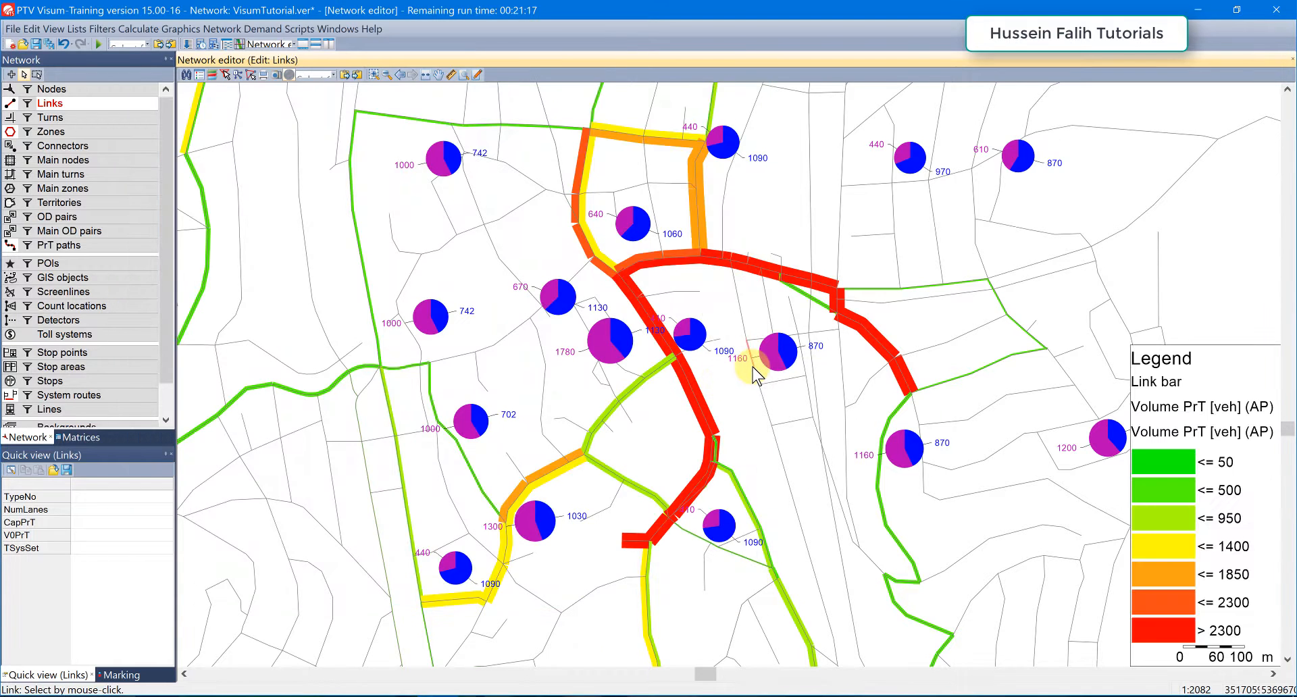
- Add the Zones item to the items displayed in the network map's legend
{"action": "left_click_drag", "start_coordinate": [713, 380], "coordinate": [657, 396]}
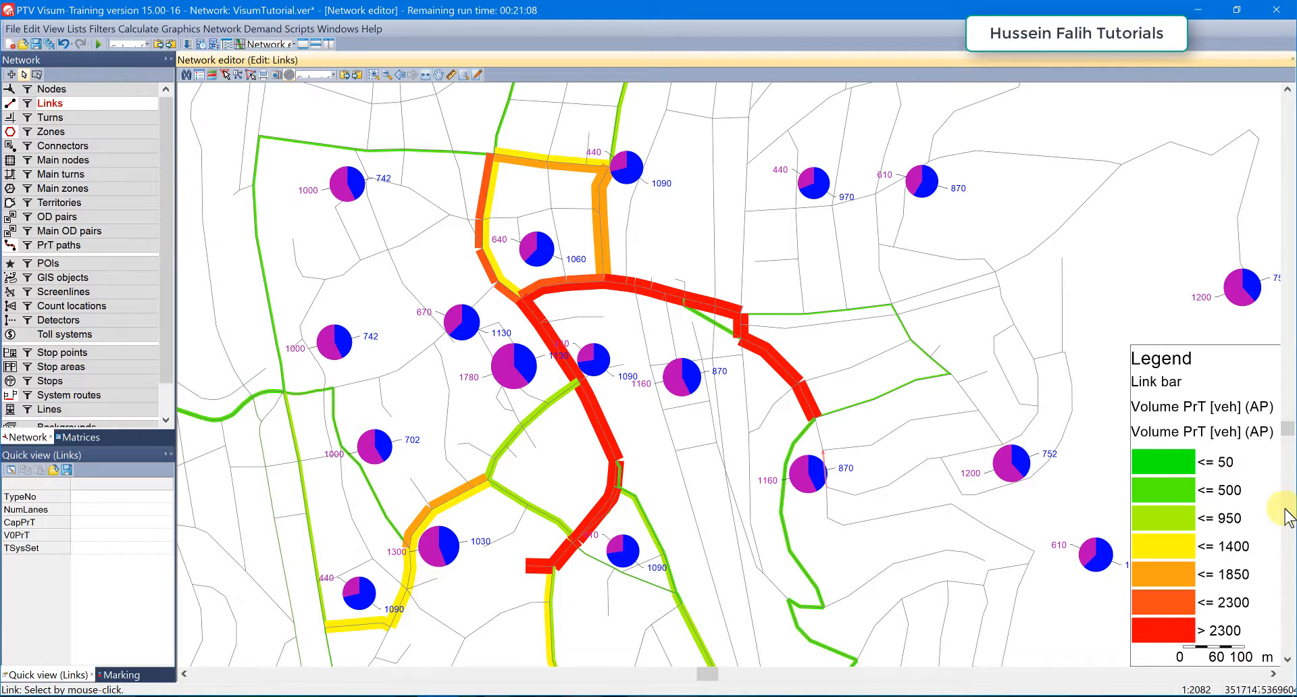
{"action": "left_click", "coordinate": [198, 74]}
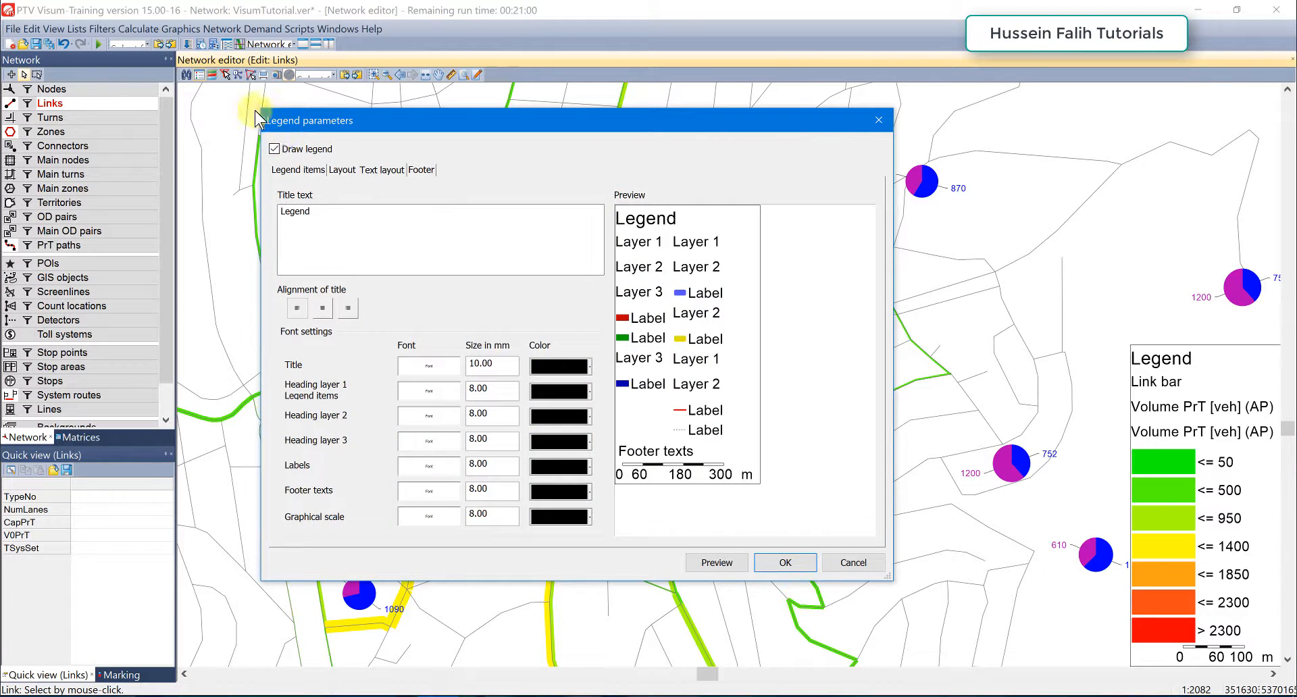
{"action": "left_click", "coordinate": [299, 170]}
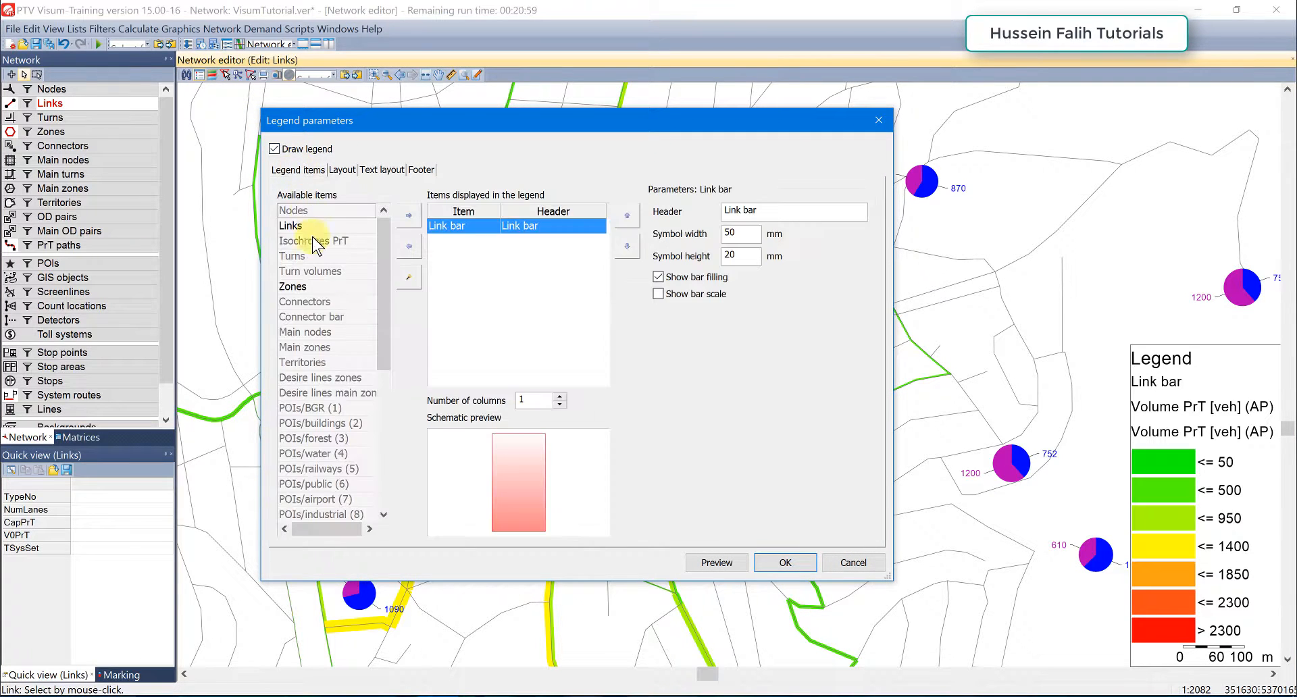
{"action": "left_click", "coordinate": [312, 289]}
{"action": "left_click", "coordinate": [409, 216]}
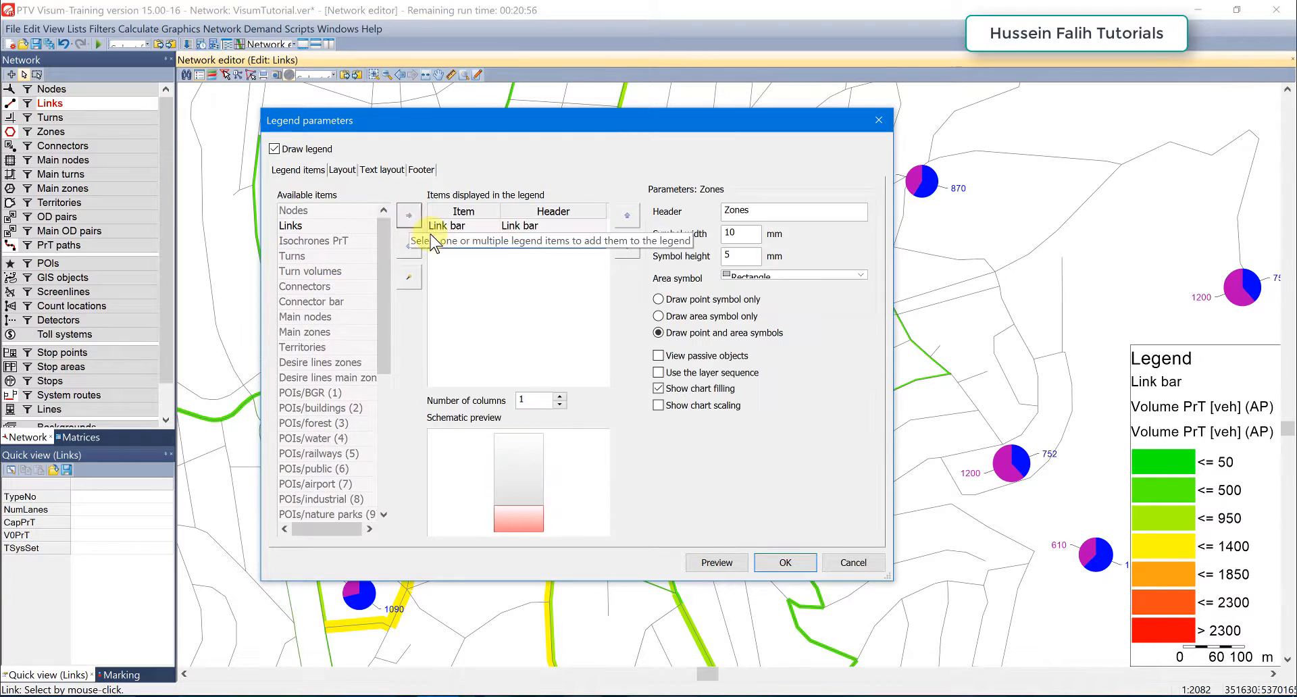
- Set the Zones legend symbol to 50 mm wide and 20 mm high with the Water area symbol, and preview the legend
{"action": "left_click_drag", "start_coordinate": [564, 132], "coordinate": [460, 108]}
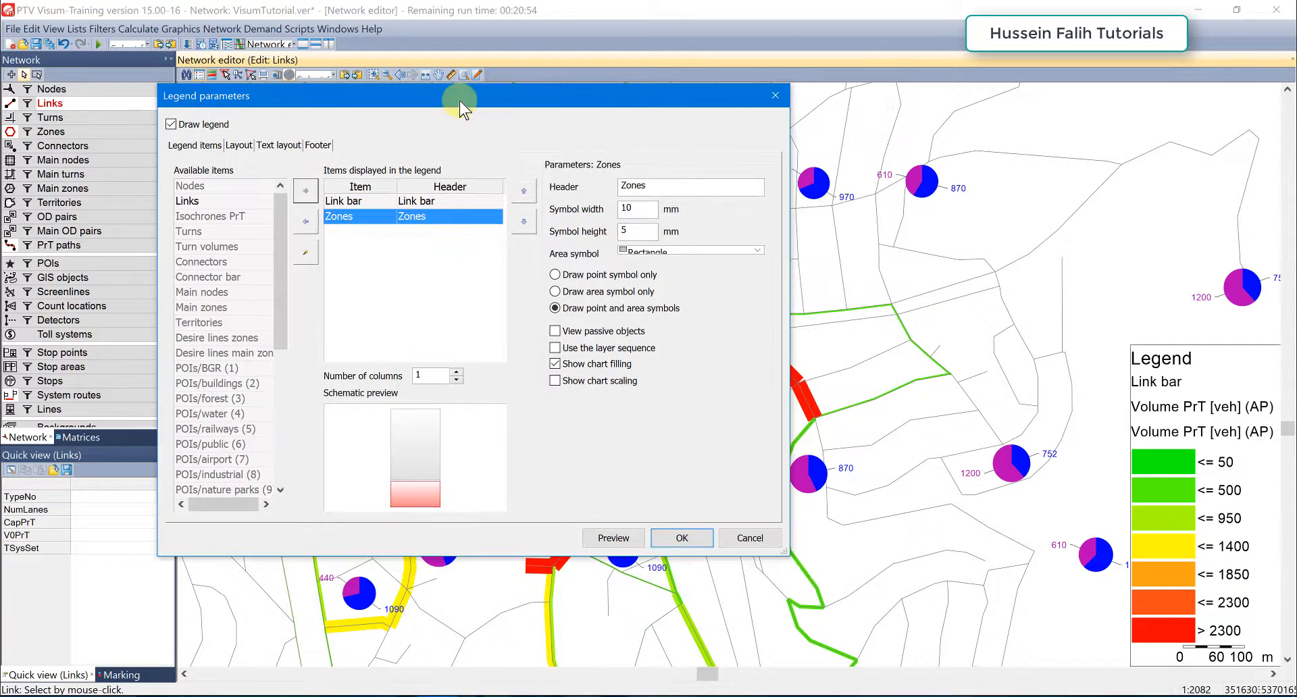
{"action": "left_click_drag", "start_coordinate": [634, 211], "coordinate": [562, 215]}
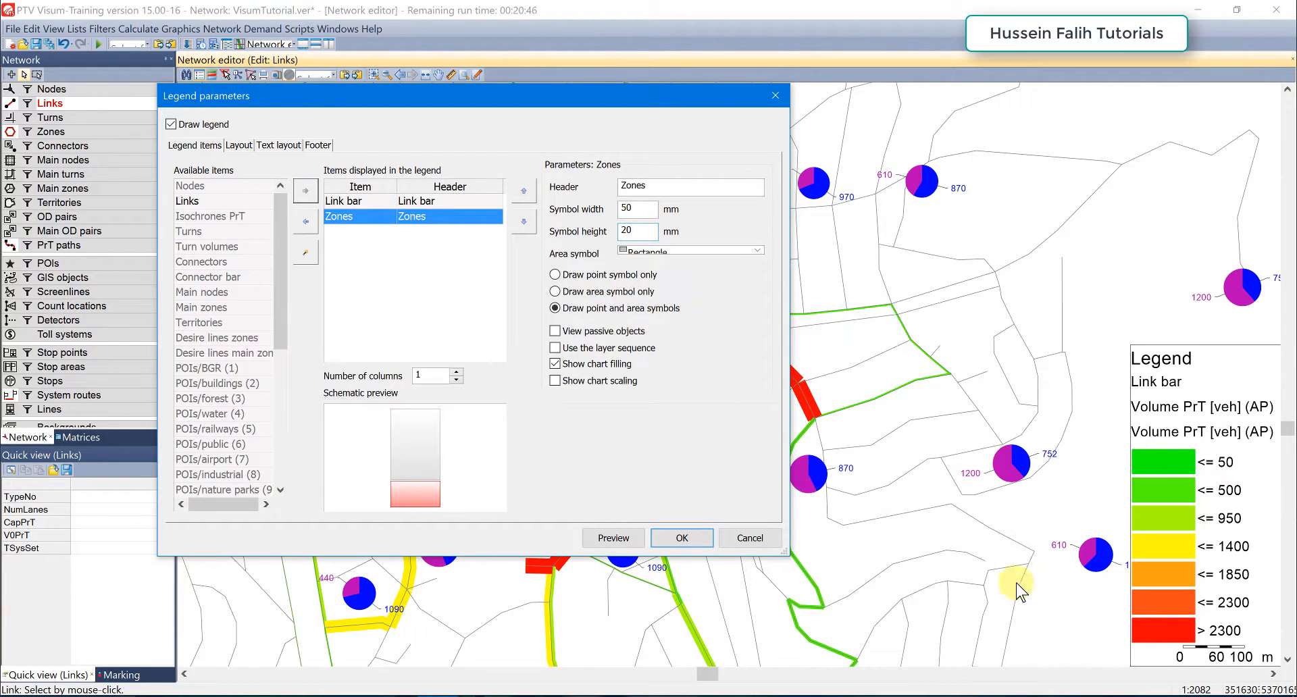
{"action": "left_click", "coordinate": [758, 250]}
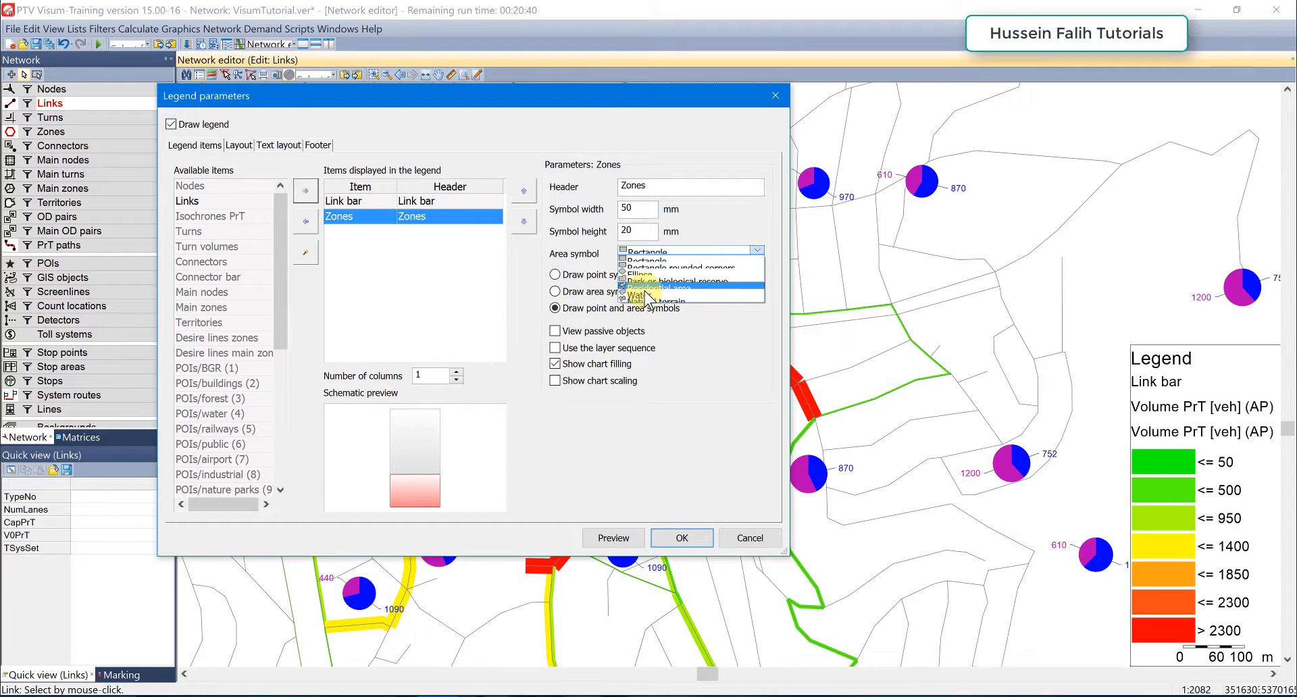
{"action": "left_click", "coordinate": [647, 292]}
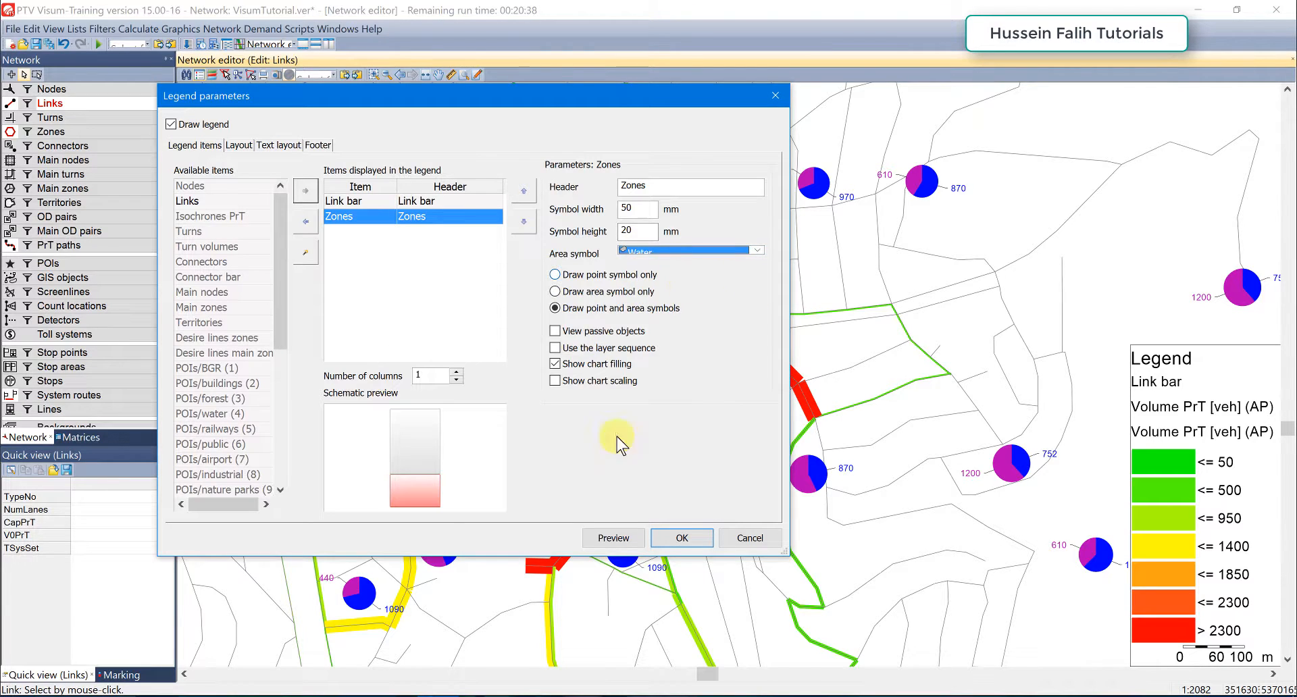
{"action": "left_click", "coordinate": [605, 538]}
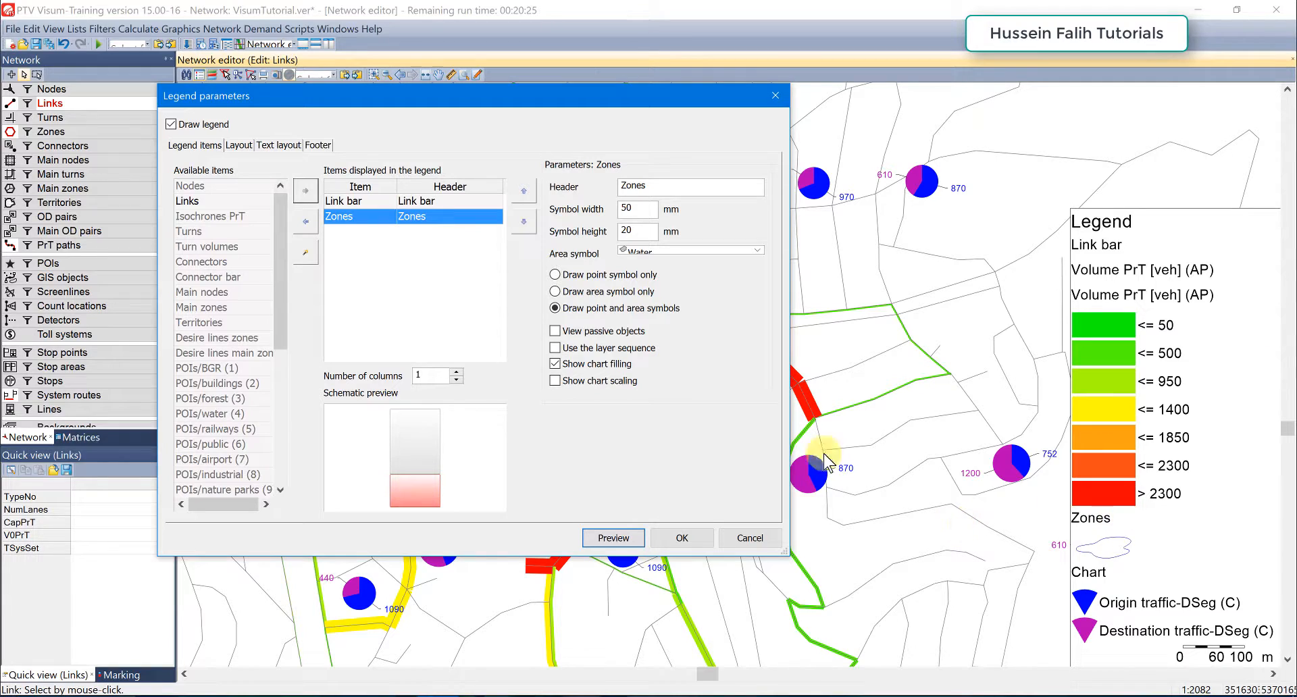
- Resize the Zones legend symbol to 30 mm wide and 10 mm high, and preview the legend
{"action": "double_click", "coordinate": [646, 207]}
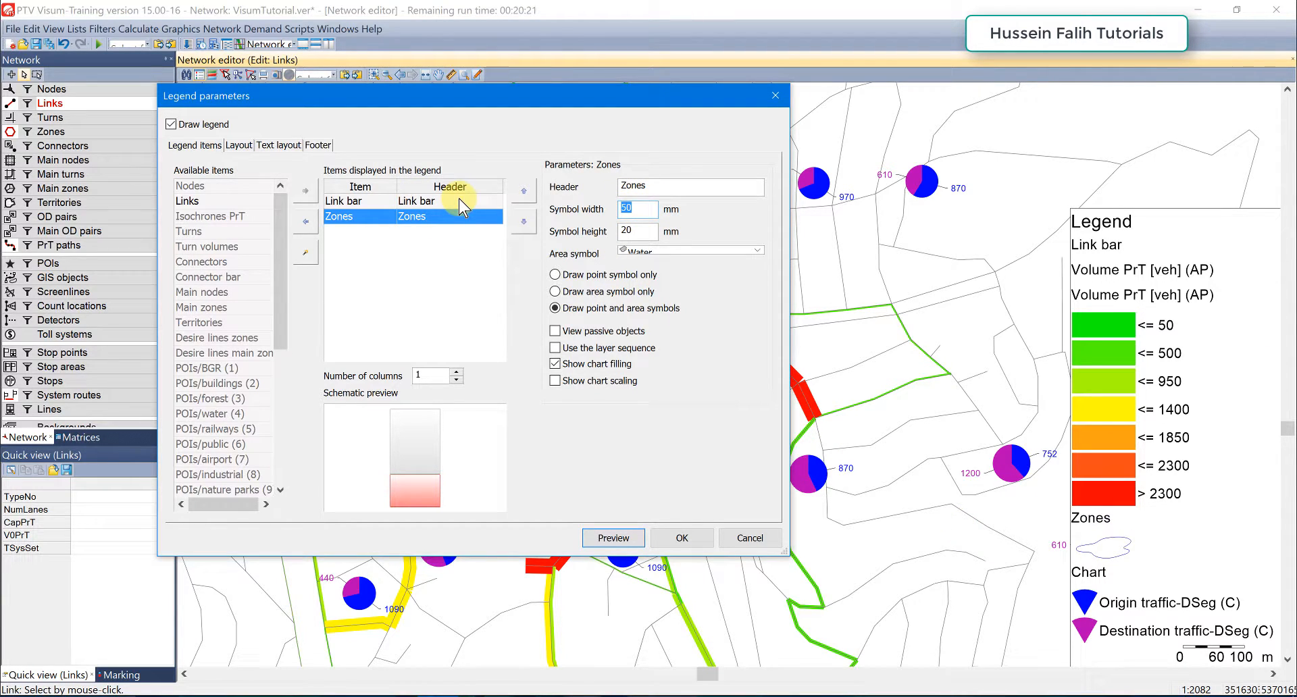
{"action": "key", "text": "Tab"}
{"action": "type", "text": "10"}
{"action": "left_click", "coordinate": [613, 535]}
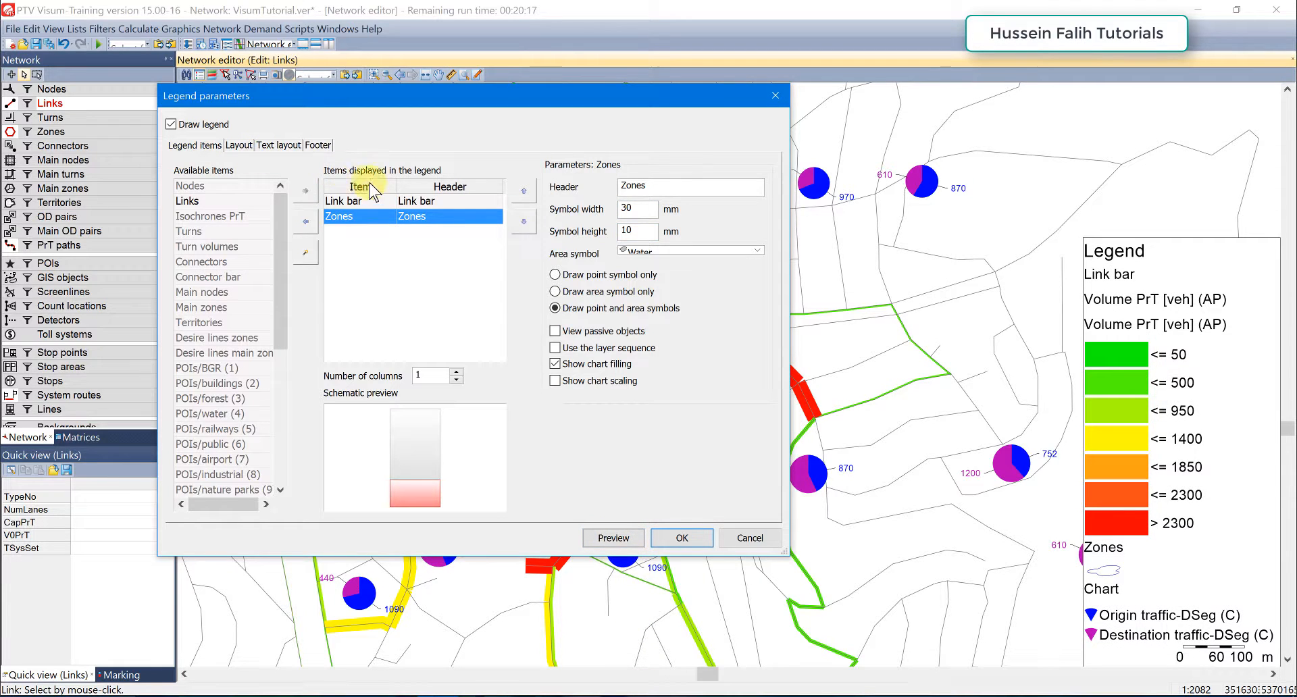
- Set the Link bar legend symbols to 30 mm wide and 10 mm high, preview them and accept the legend parameters
{"action": "left_click", "coordinate": [358, 201]}
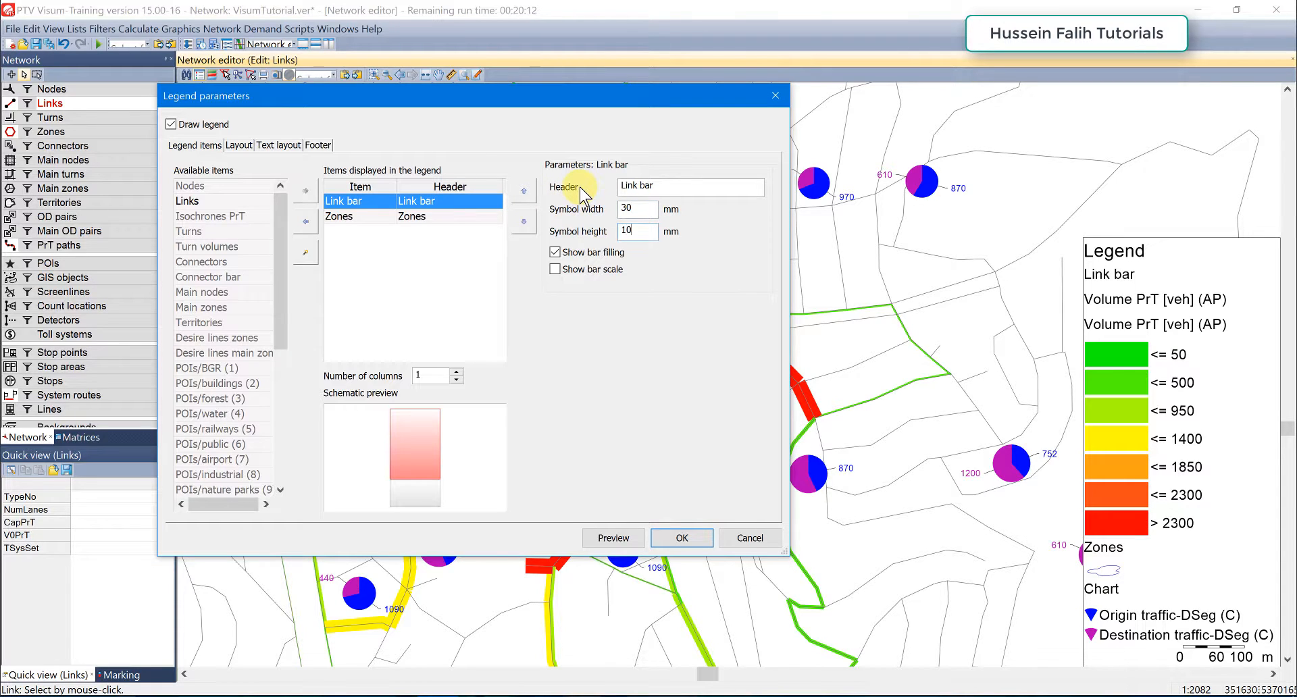
{"action": "left_click", "coordinate": [608, 539]}
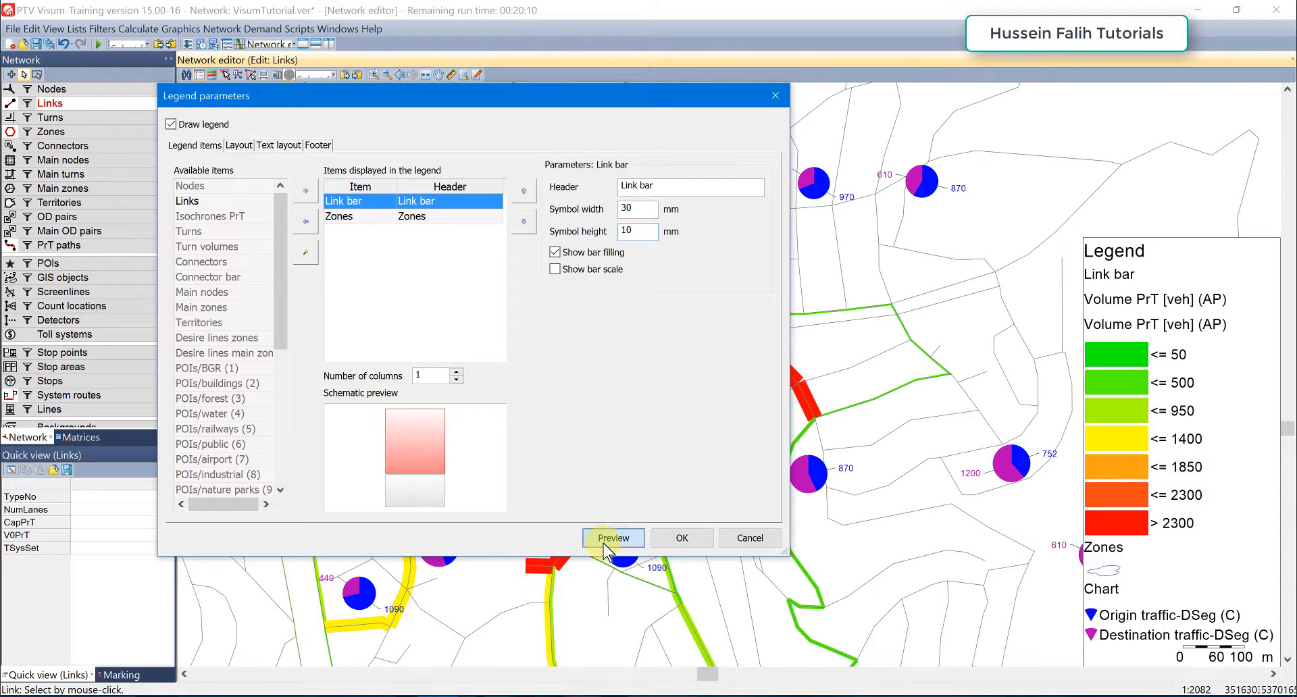
{"action": "left_click", "coordinate": [679, 540]}
{"action": "left_click_drag", "start_coordinate": [662, 443], "coordinate": [685, 453]}
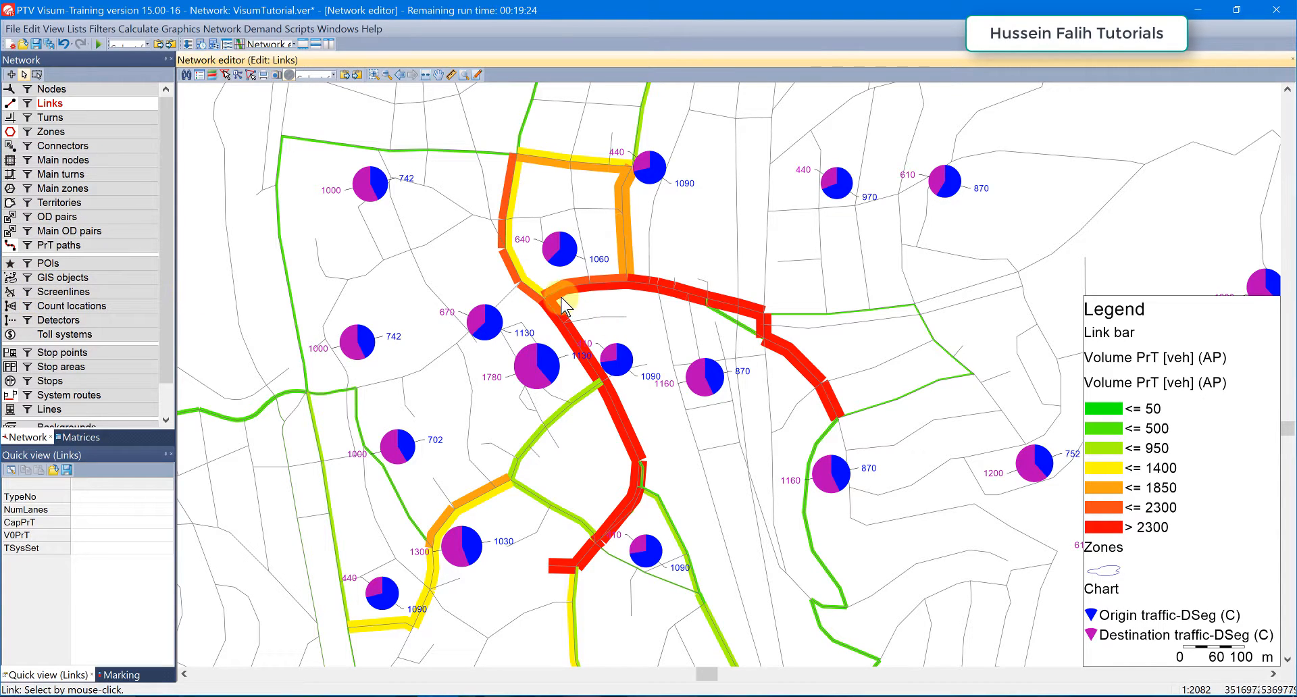
{"action": "double_click", "coordinate": [11, 103]}
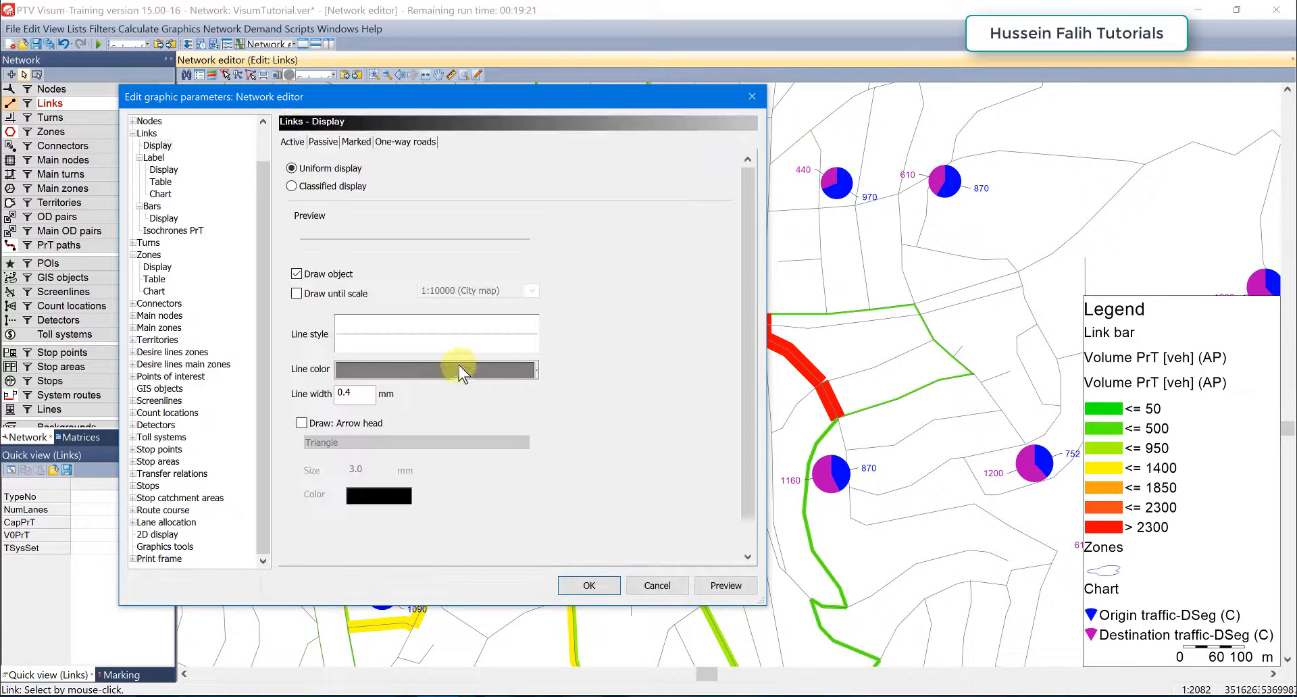
{"action": "left_click", "coordinate": [657, 586]}
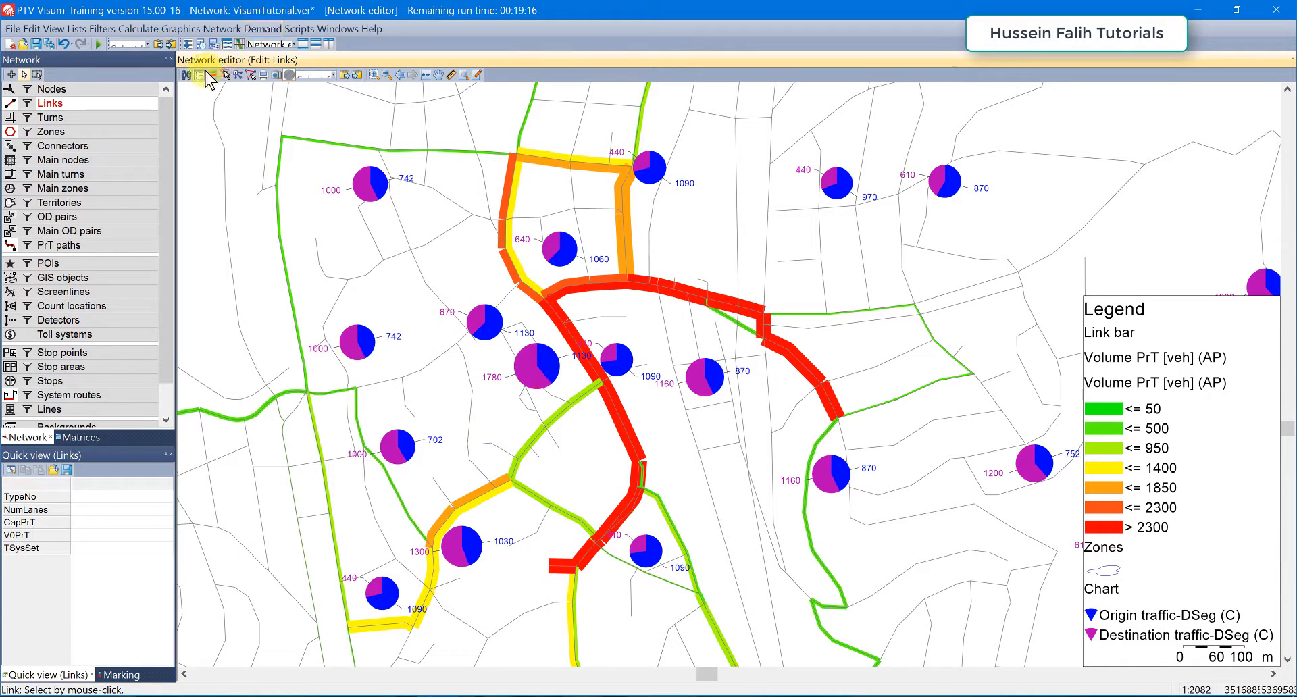
{"action": "left_click", "coordinate": [213, 74]}
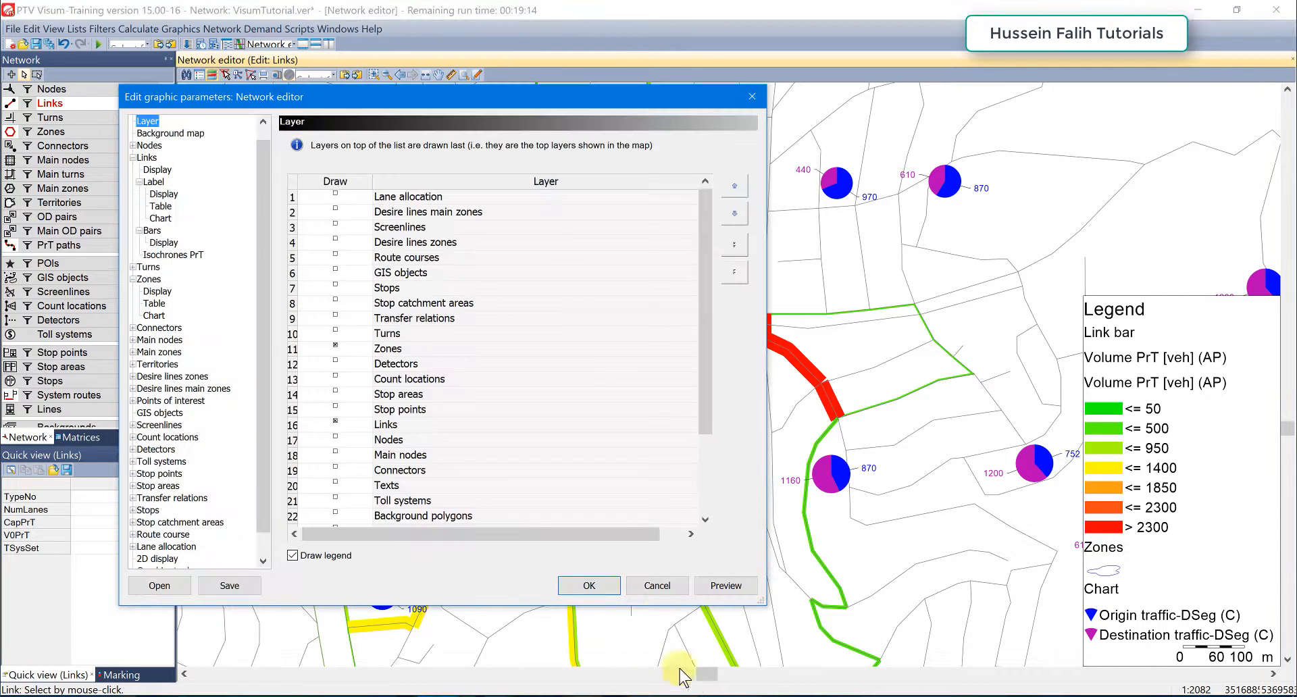
{"action": "left_click", "coordinate": [656, 585]}
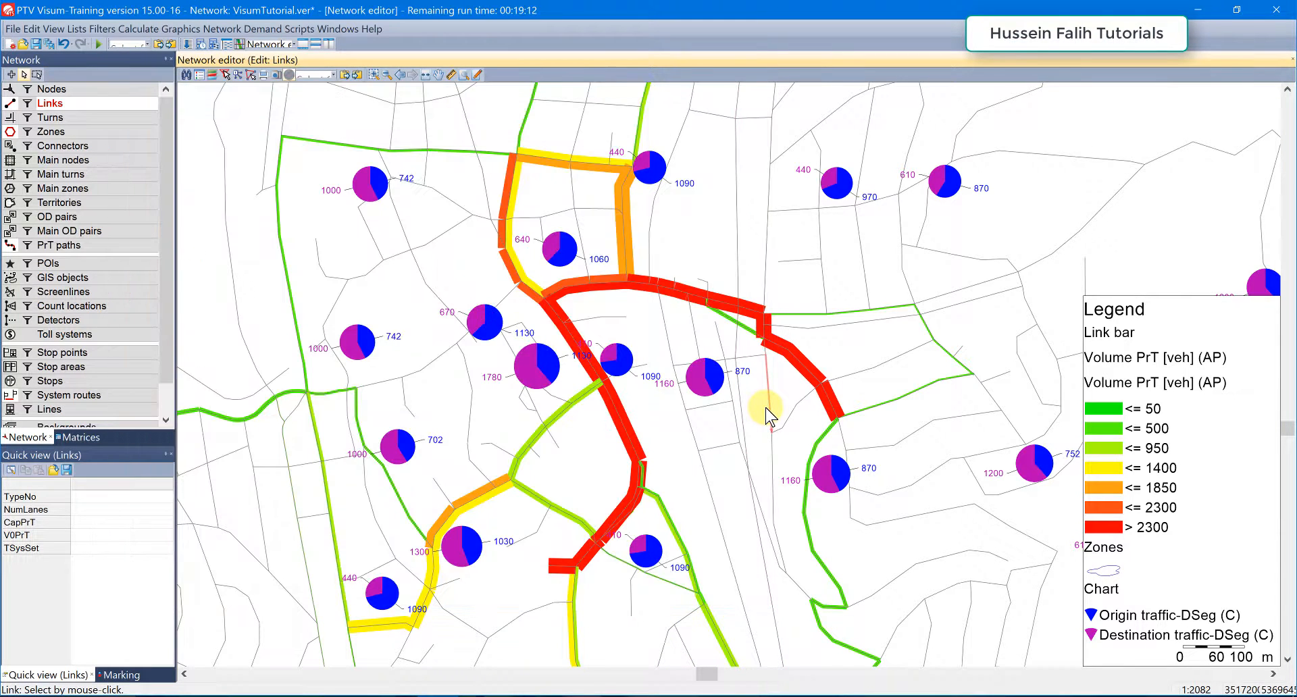
{"action": "key", "text": "ctrl+g"}
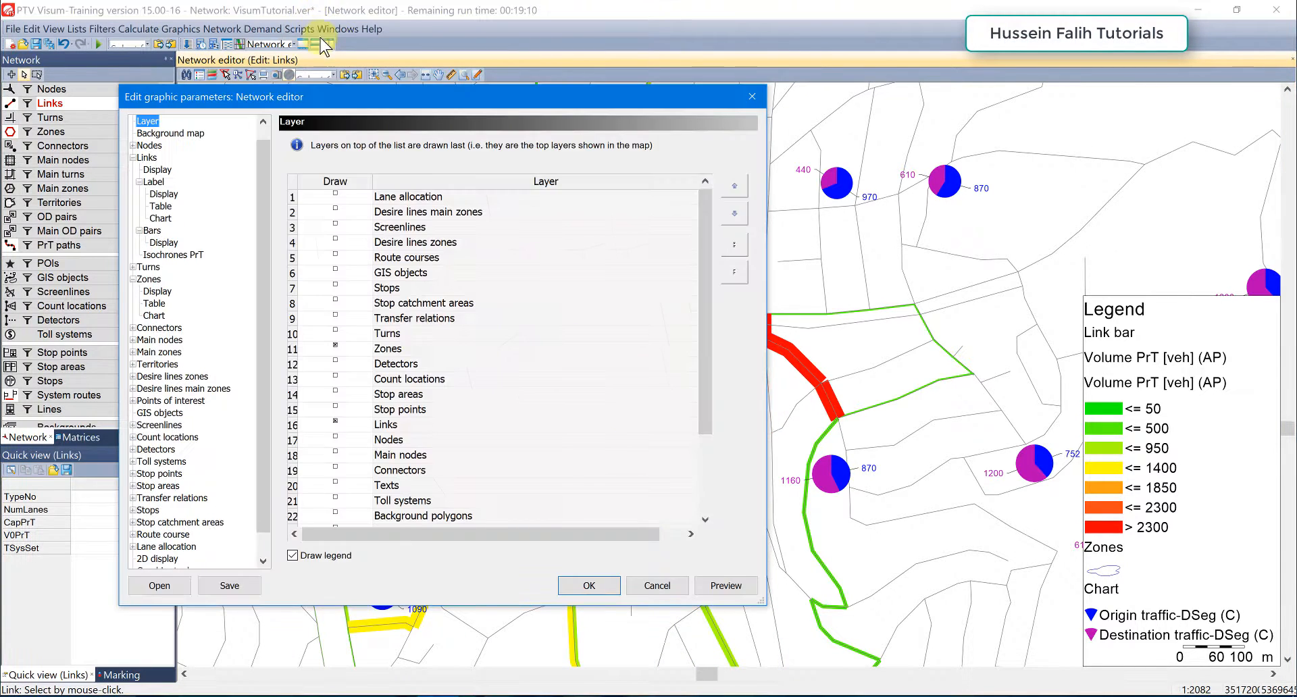
{"action": "left_click", "coordinate": [667, 586]}
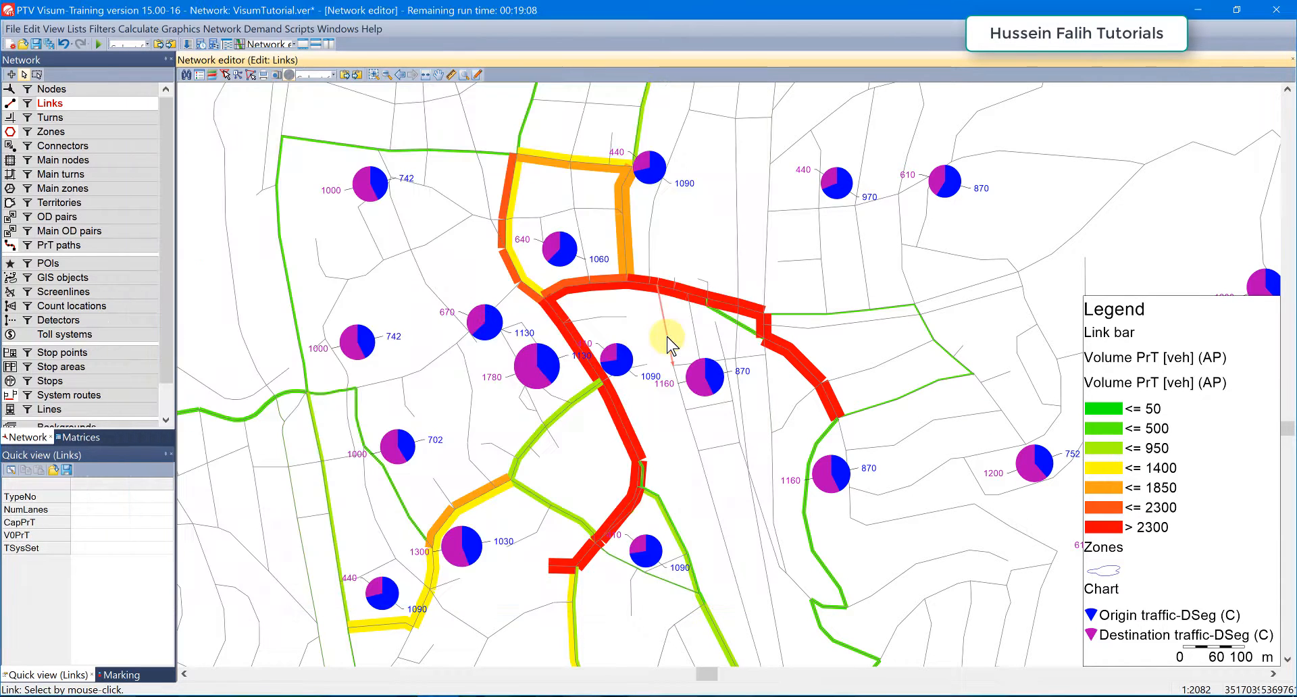
- Open the network editor's graphic parameters and examine the display, table and chart settings for nodes
{"action": "key", "text": "ctrl+g"}
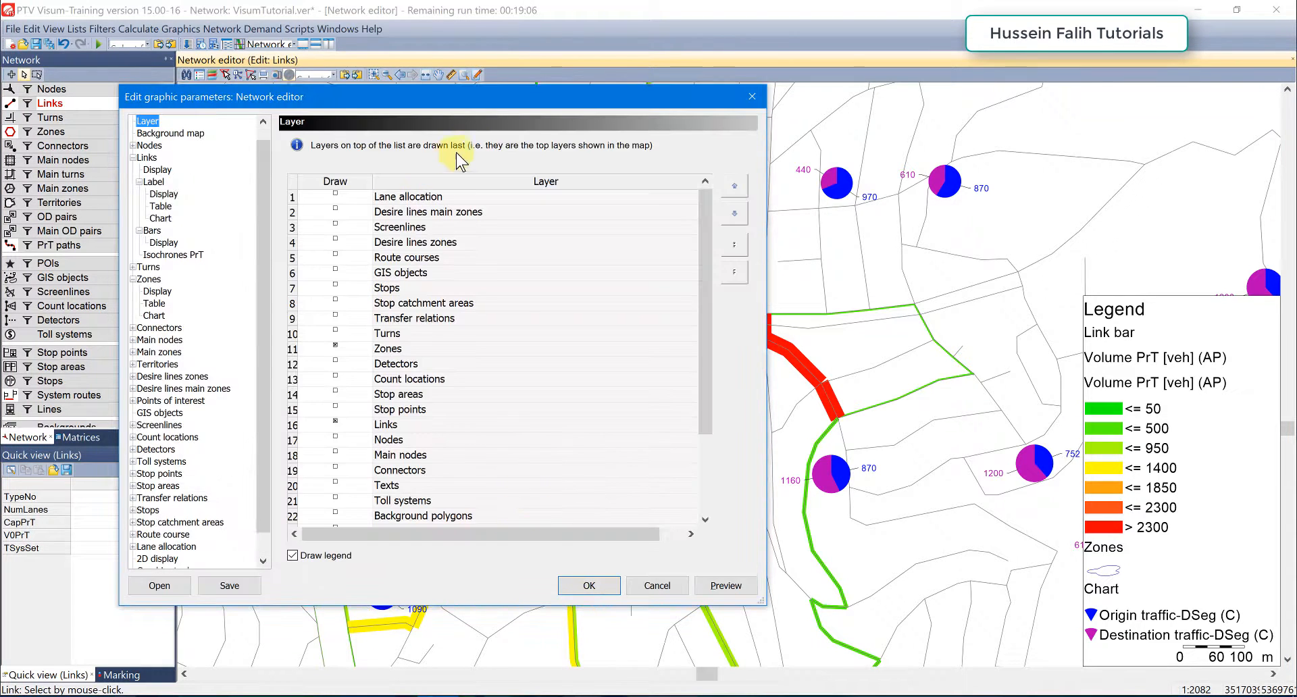
{"action": "left_click_drag", "start_coordinate": [496, 100], "coordinate": [622, 91]}
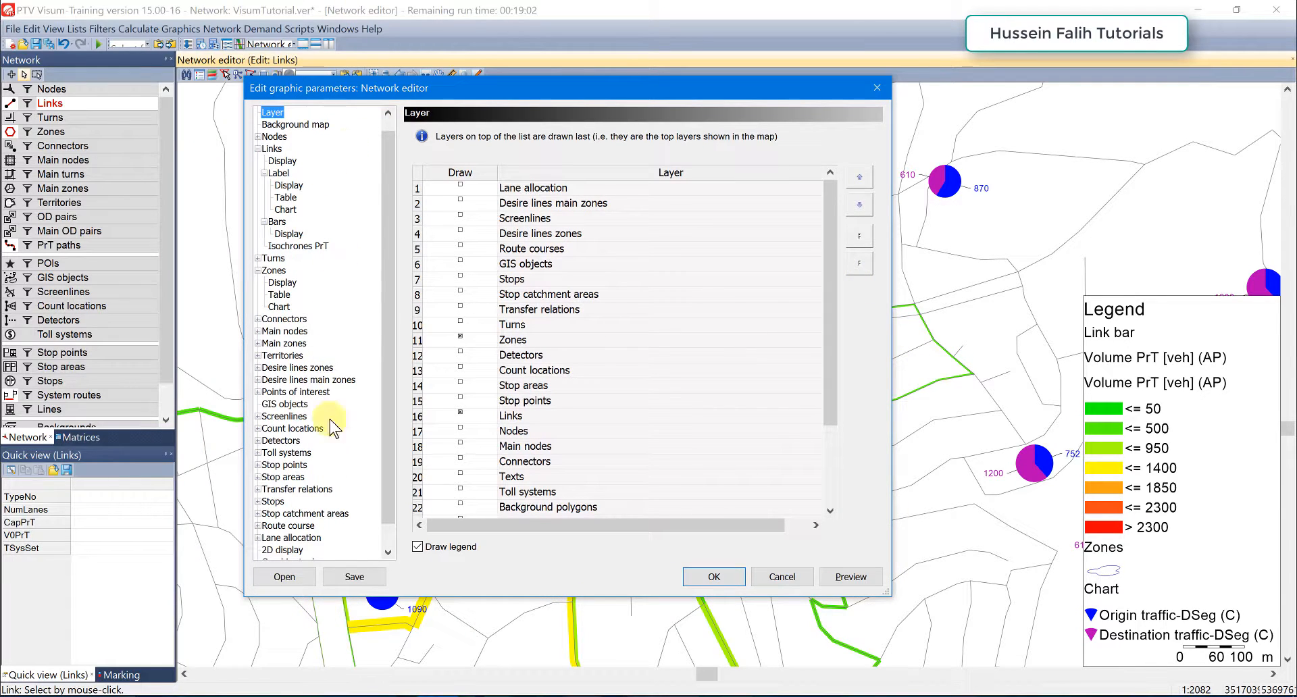
{"action": "scroll", "coordinate": [389, 257], "scroll_direction": "down", "scroll_amount": 1}
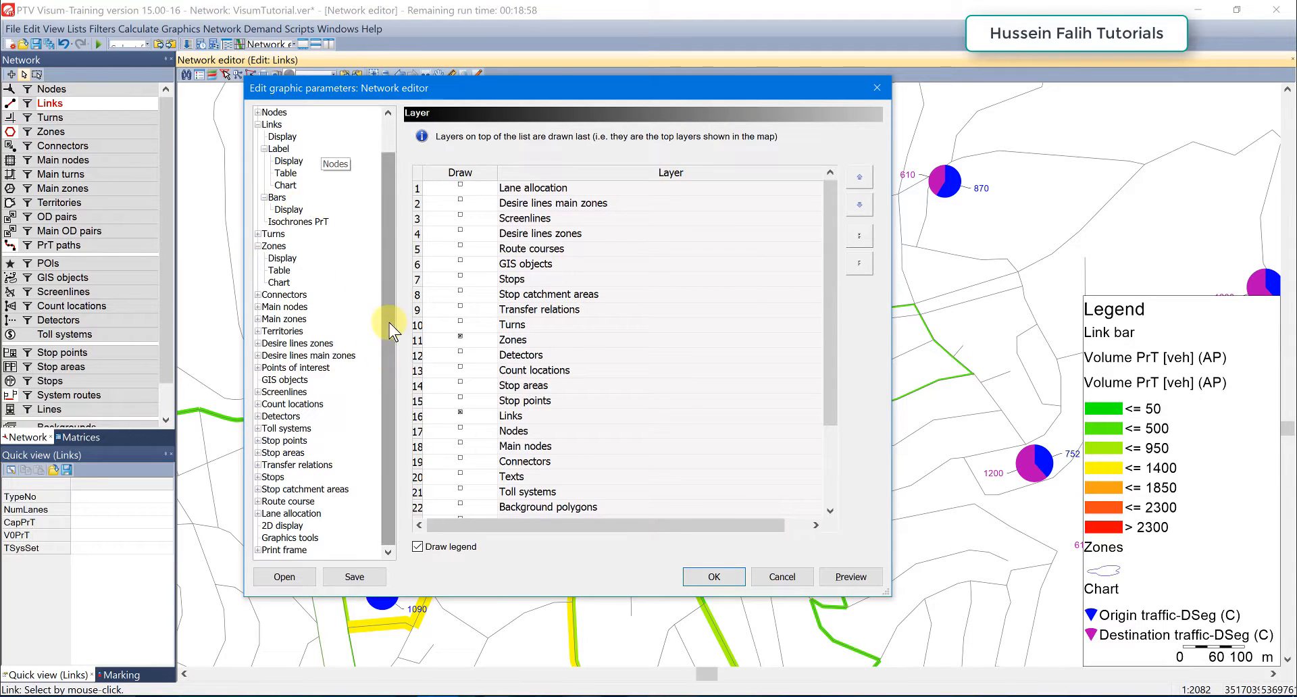
{"action": "scroll", "coordinate": [385, 318], "scroll_direction": "up", "scroll_amount": 2}
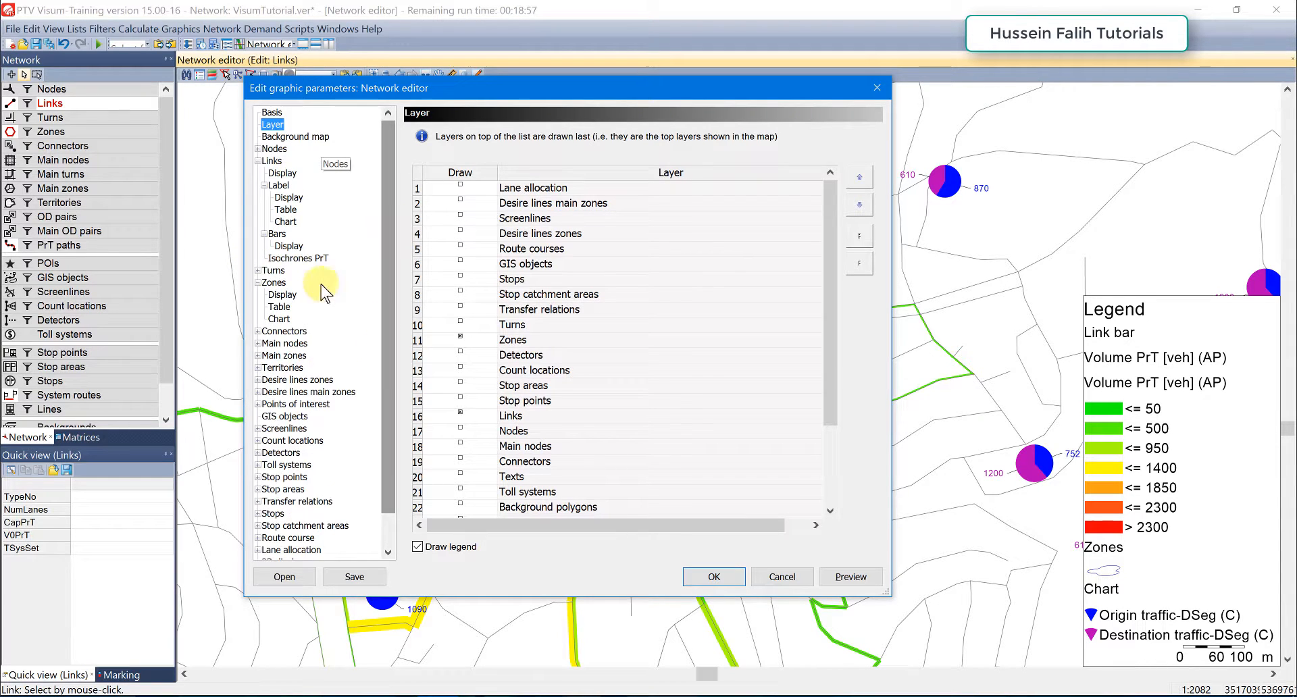
{"action": "left_click", "coordinate": [259, 149]}
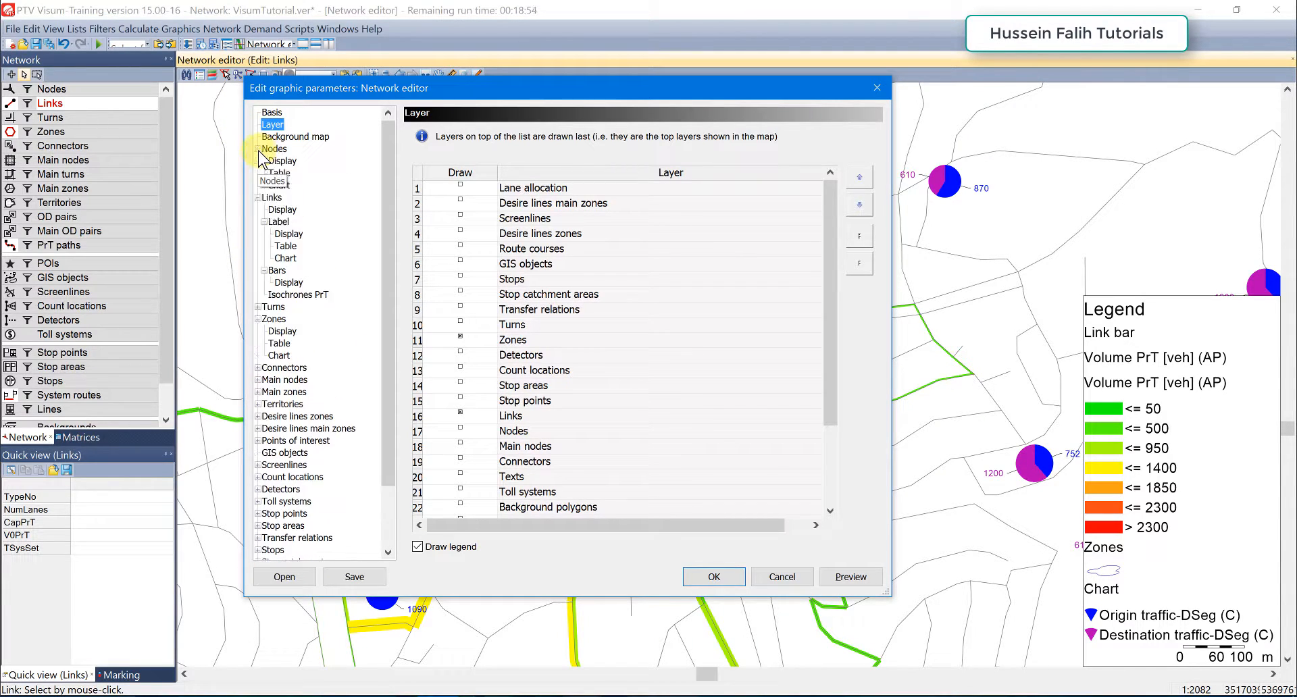
{"action": "left_click", "coordinate": [273, 148]}
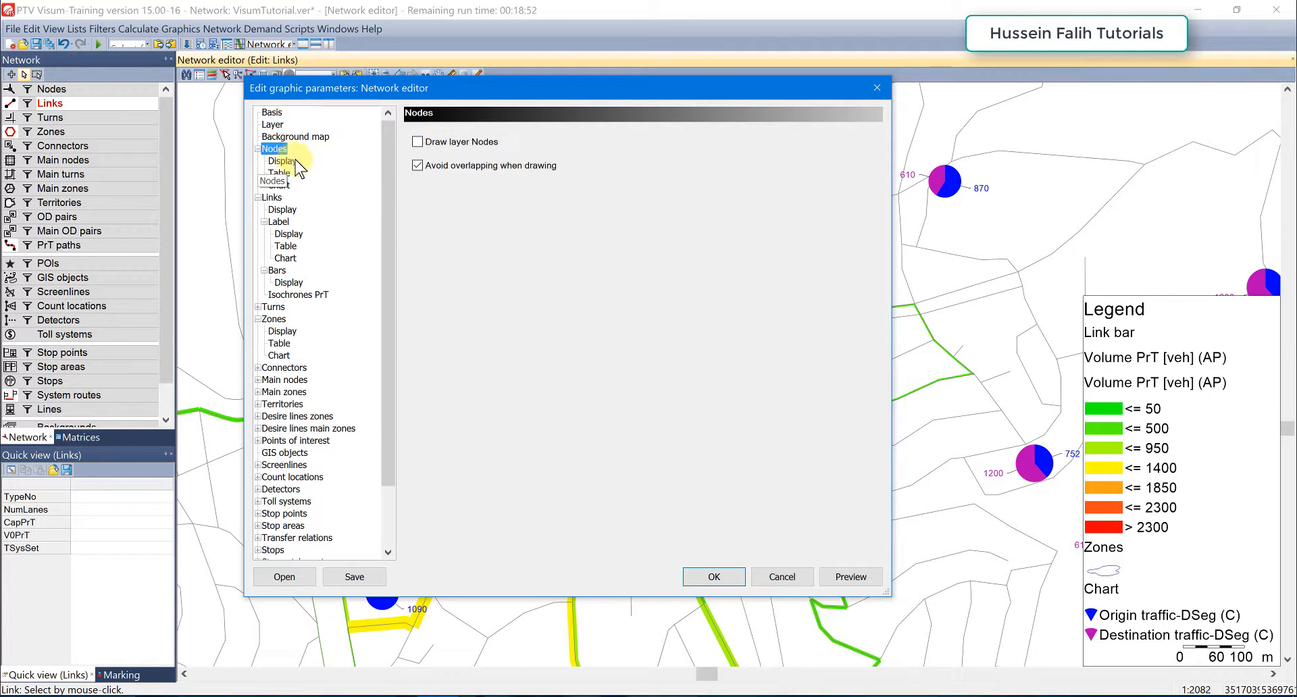
{"action": "left_click", "coordinate": [283, 162]}
{"action": "left_click", "coordinate": [280, 173]}
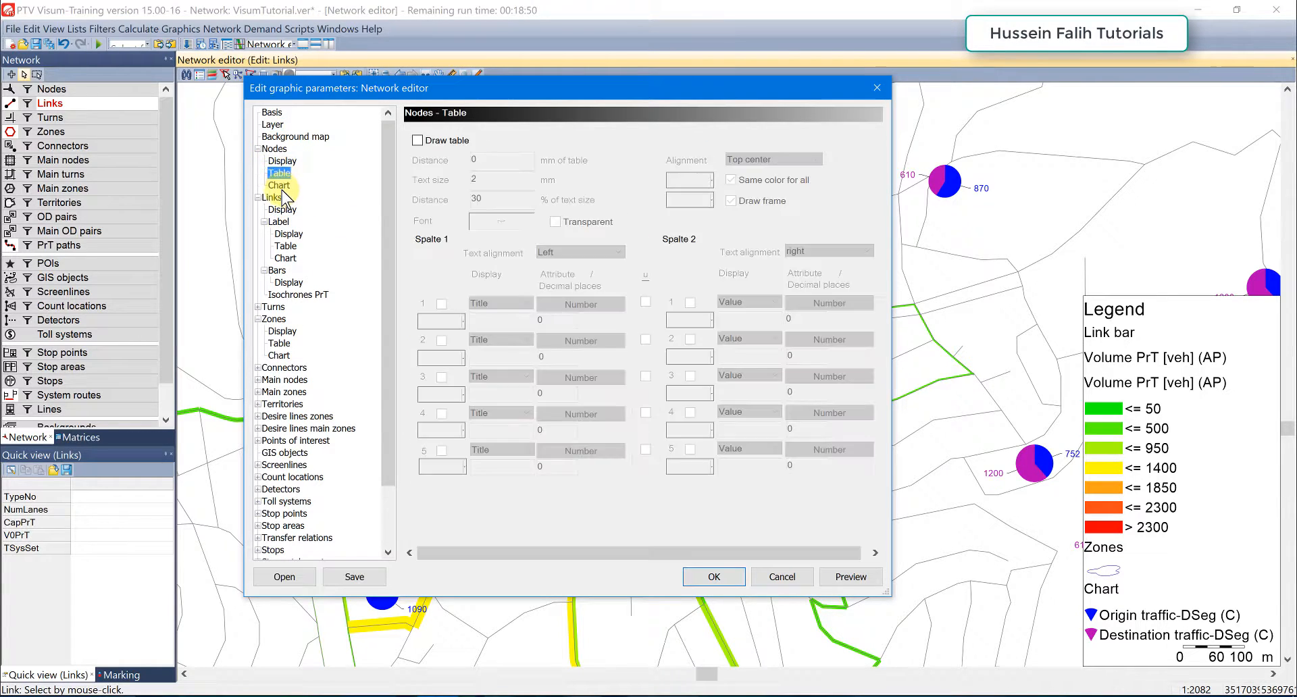
{"action": "left_click", "coordinate": [279, 186]}
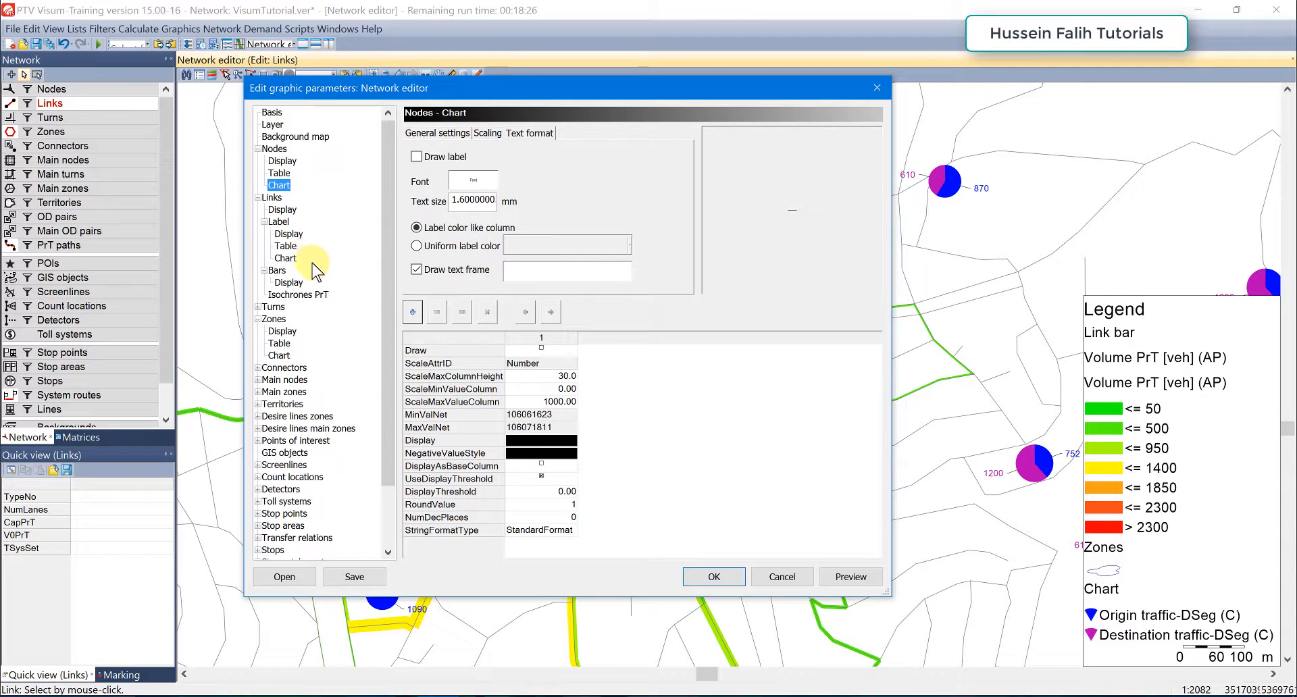
- Examine the link label chart settings, the active node display and the layer list, and close the graphic parameters by accepting them
{"action": "left_click", "coordinate": [286, 259]}
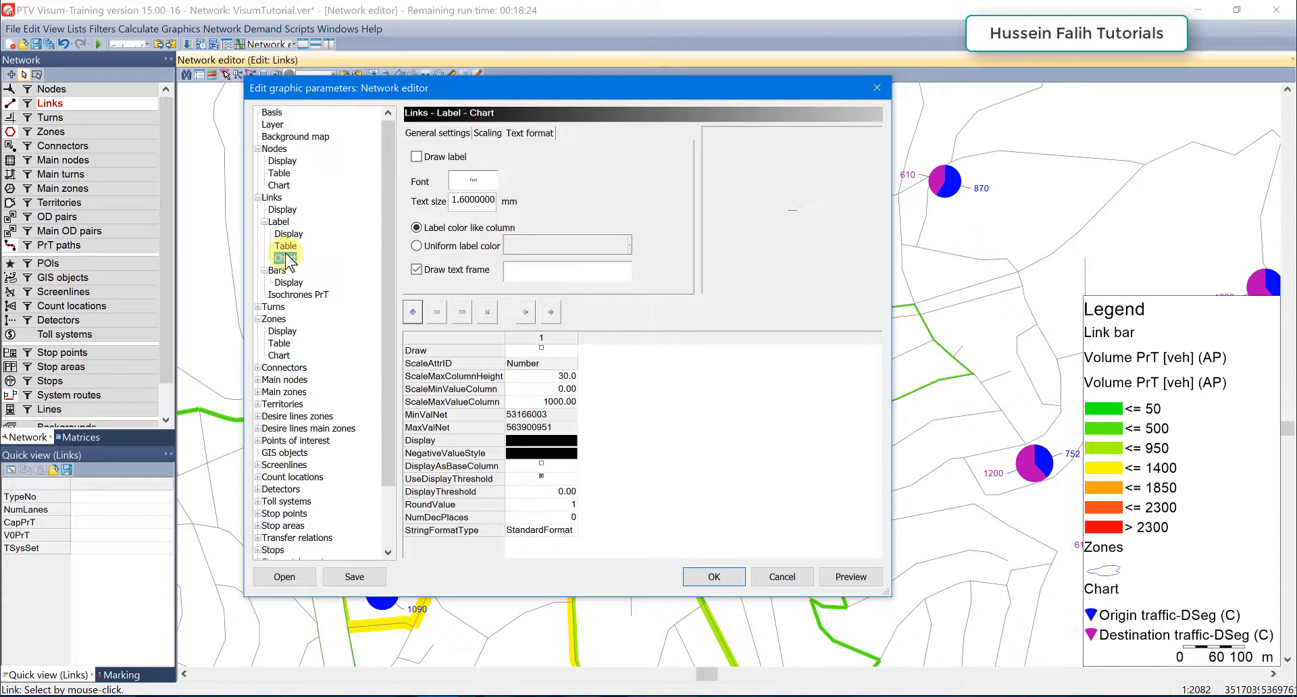
{"action": "left_click_drag", "start_coordinate": [388, 210], "coordinate": [387, 269]}
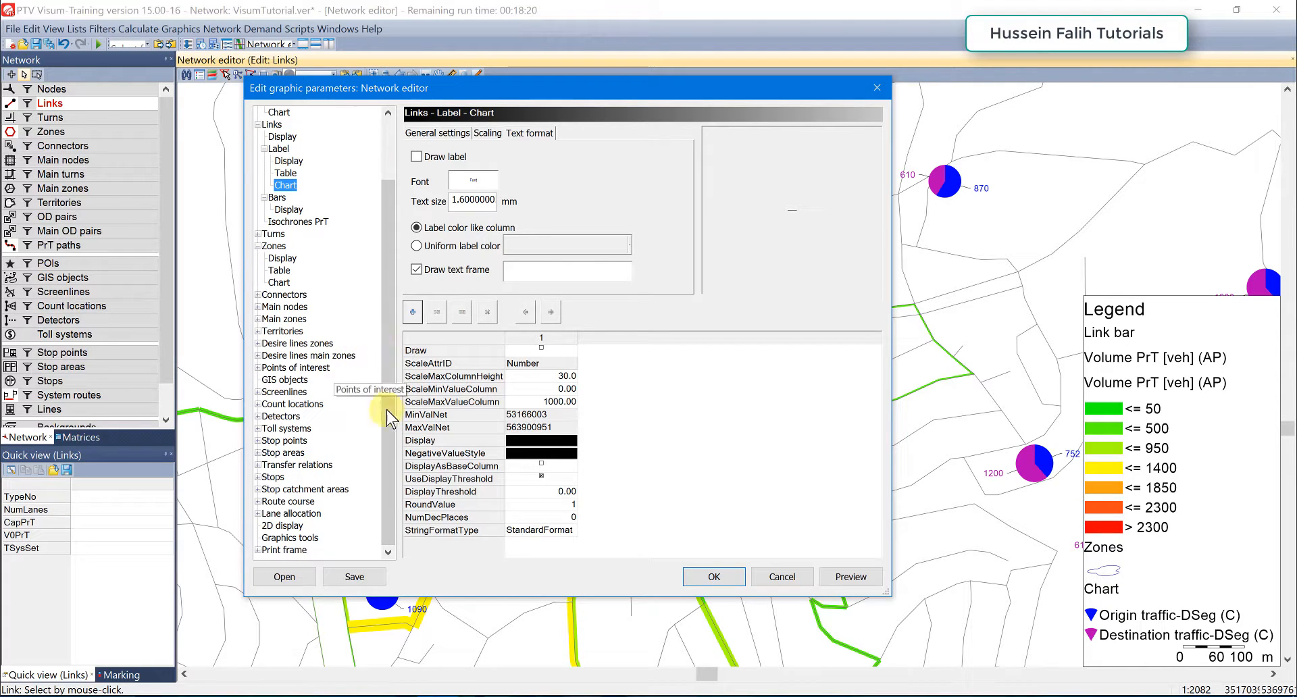
{"action": "left_click_drag", "start_coordinate": [388, 267], "coordinate": [389, 174]}
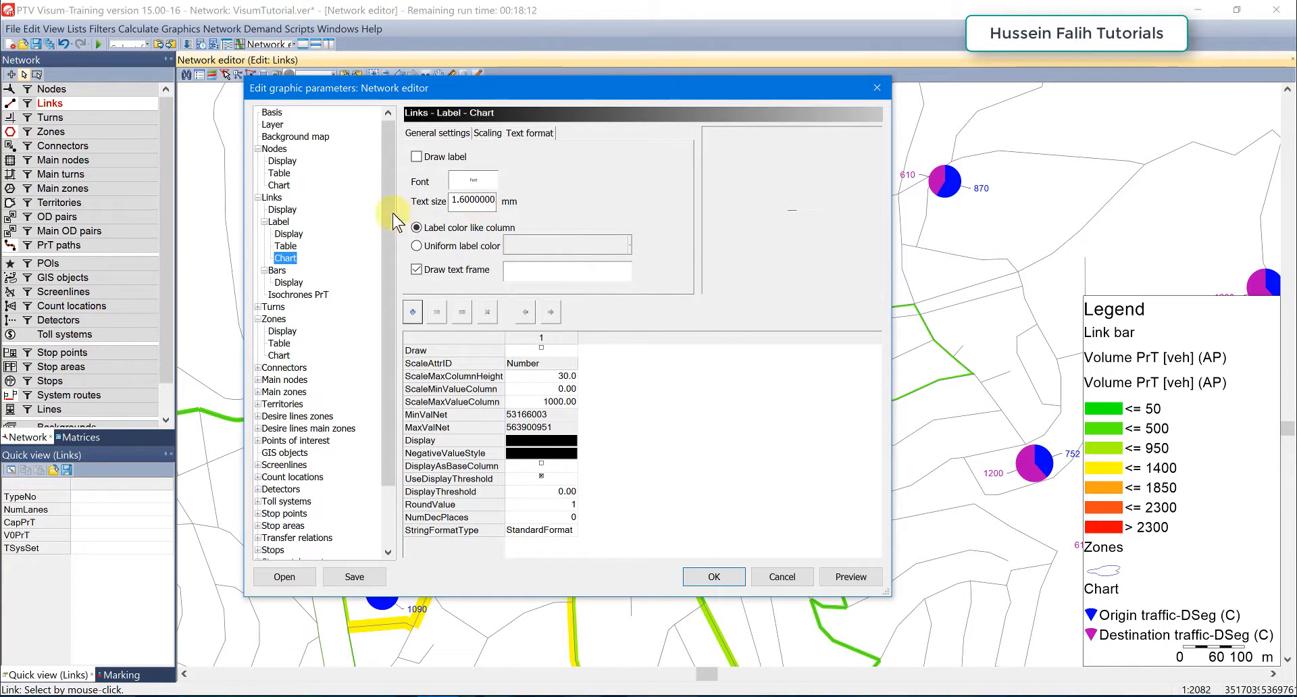
{"action": "left_click", "coordinate": [282, 161]}
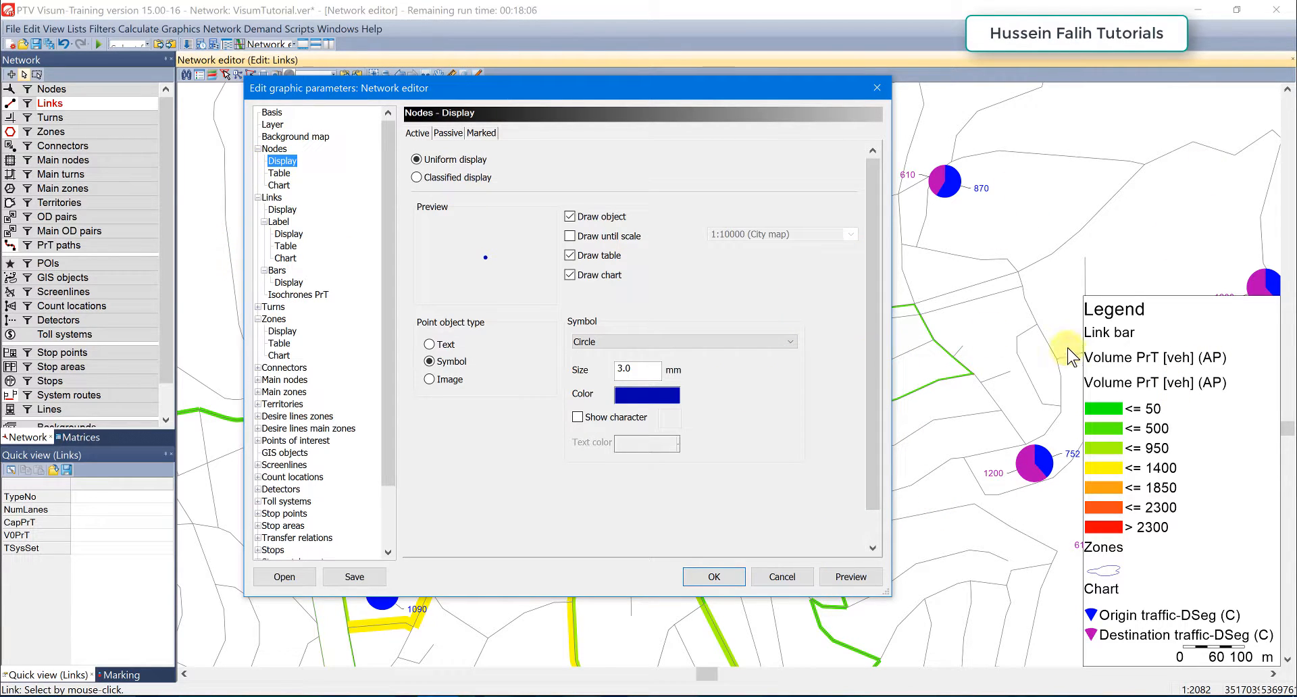
{"action": "left_click", "coordinate": [273, 124]}
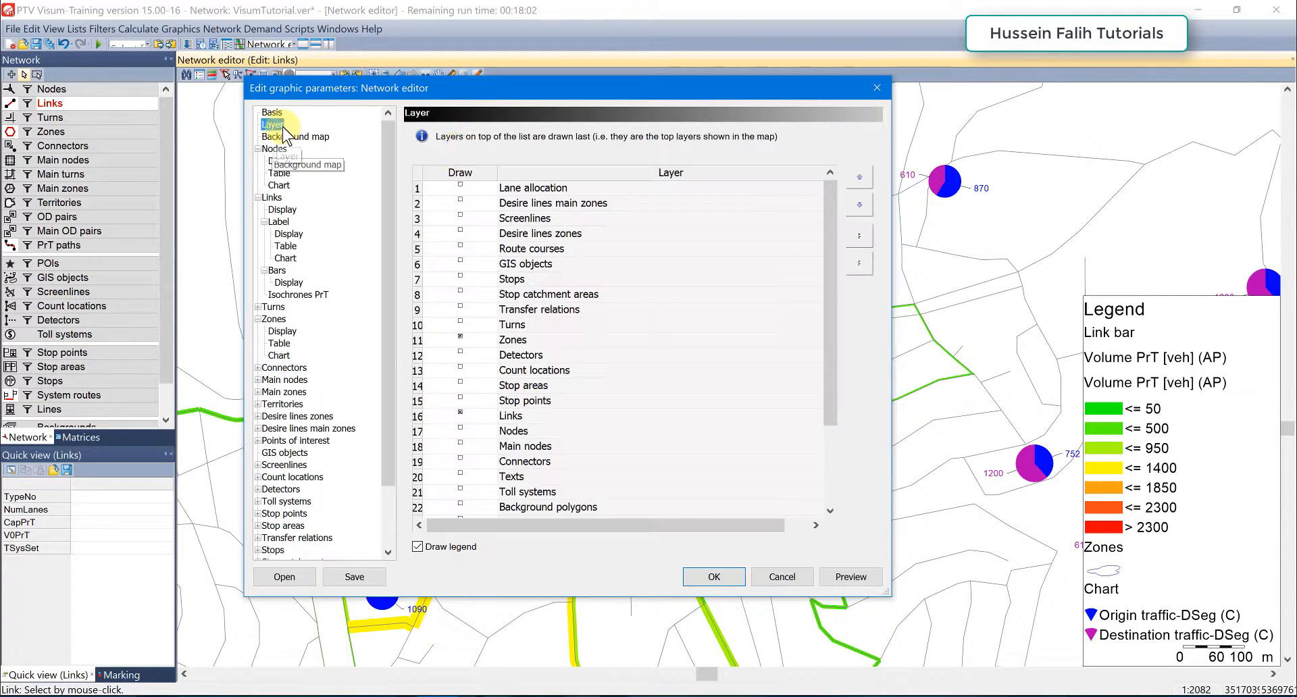
{"action": "left_click", "coordinate": [826, 271]}
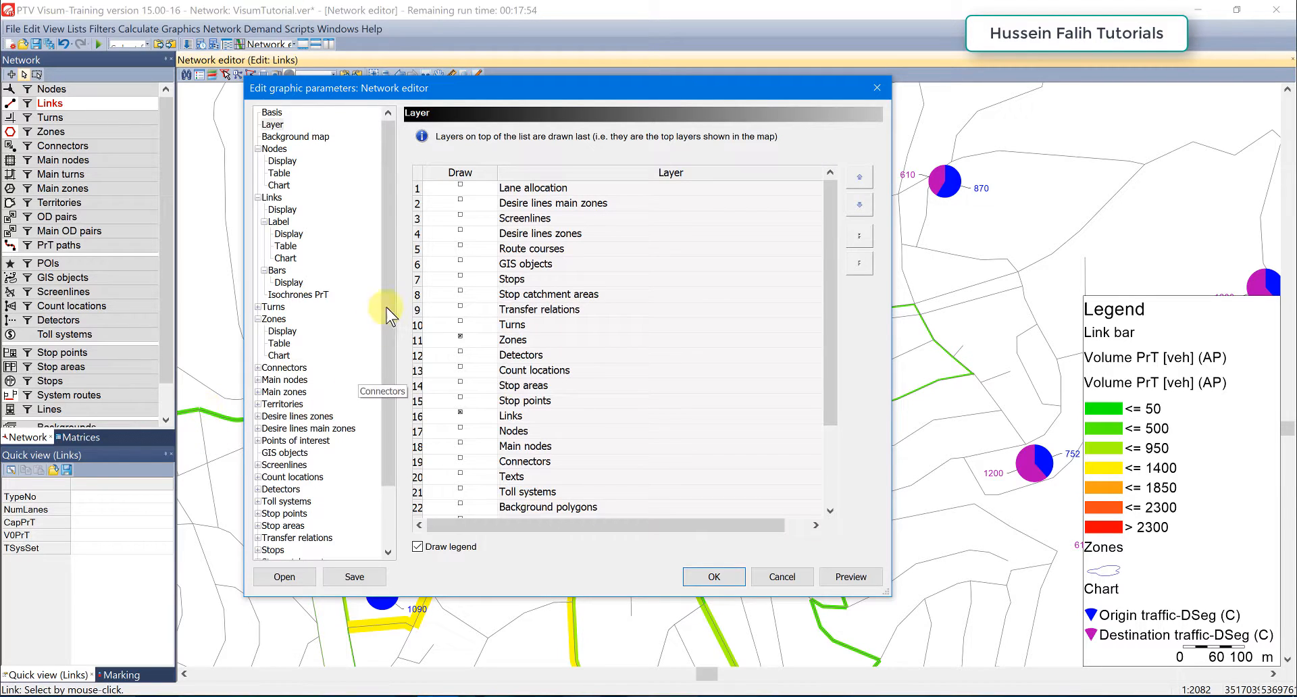
{"action": "scroll", "coordinate": [392, 419], "scroll_direction": "down", "scroll_amount": 2}
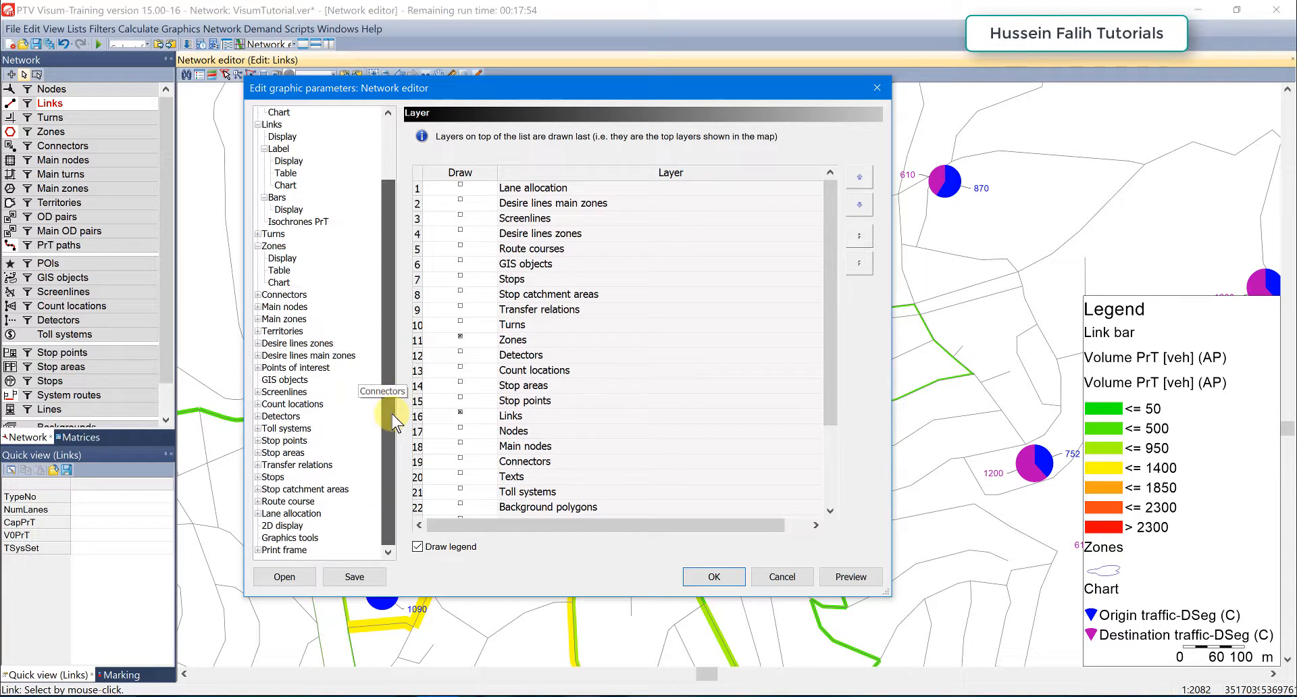
{"action": "left_click", "coordinate": [712, 571]}
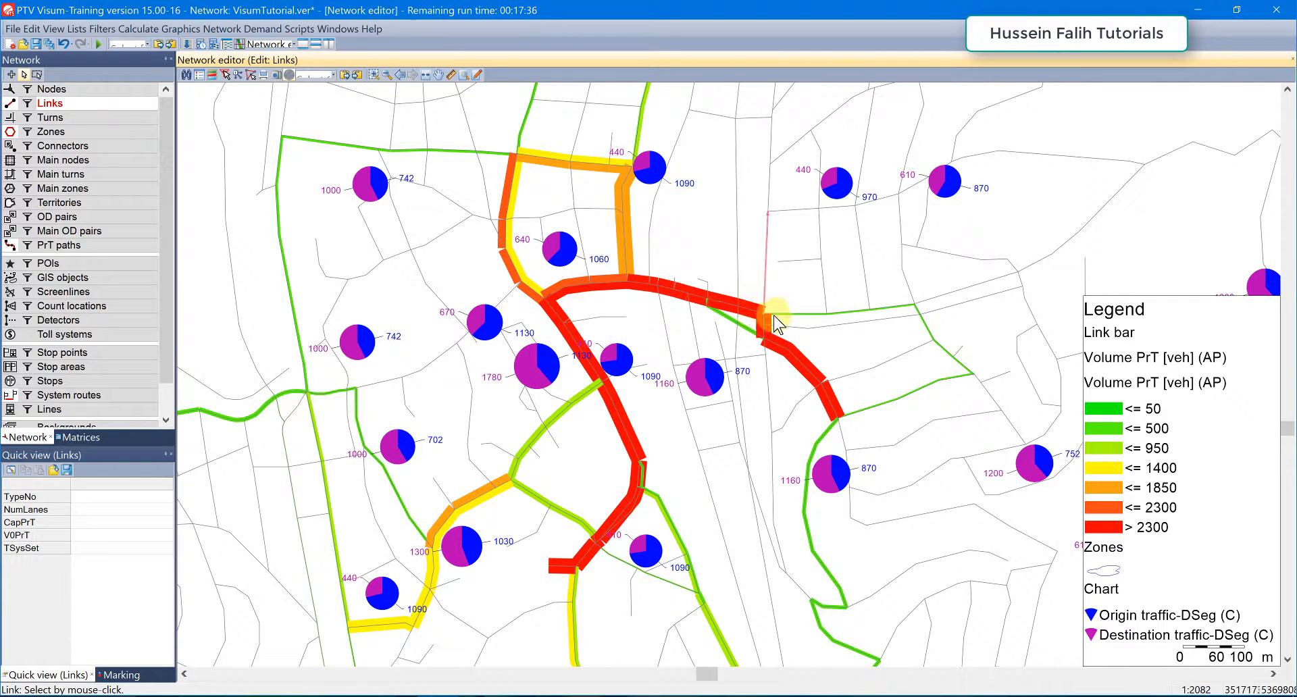
- Open the print preview of the network map using the Cut off at margin printing mode
{"action": "left_click_drag", "start_coordinate": [774, 315], "coordinate": [239, 246]}
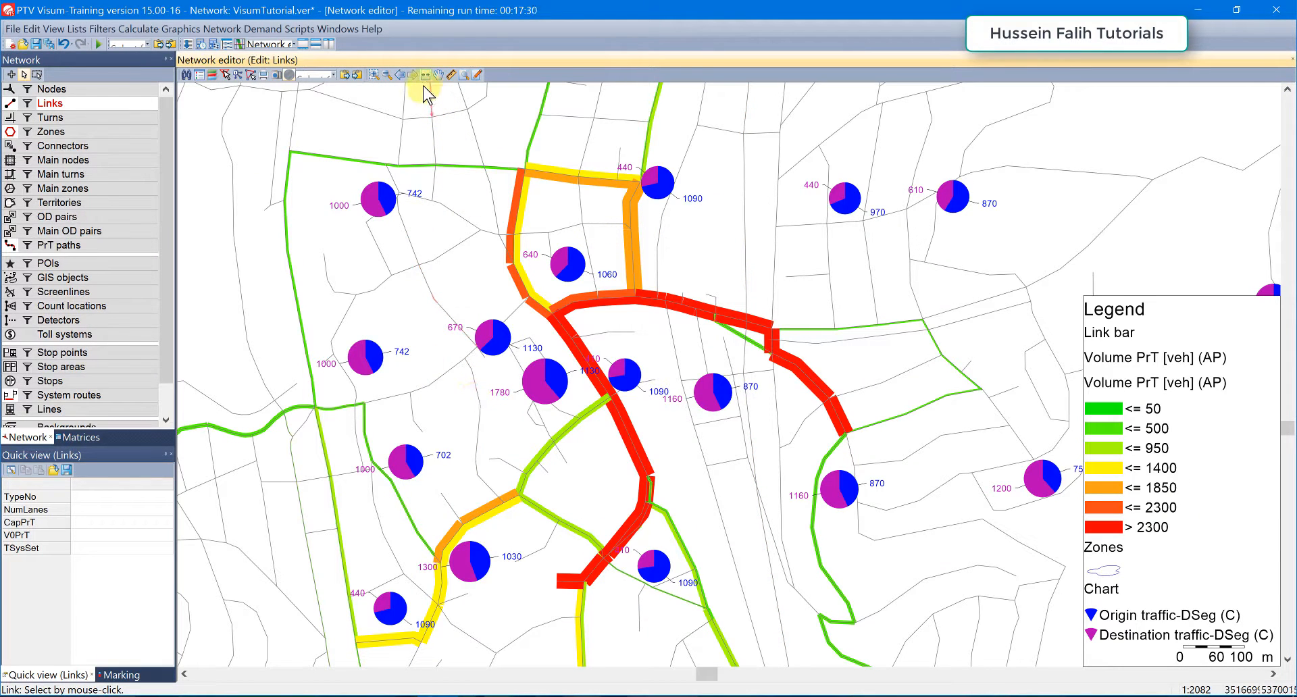
{"action": "left_click", "coordinate": [468, 75]}
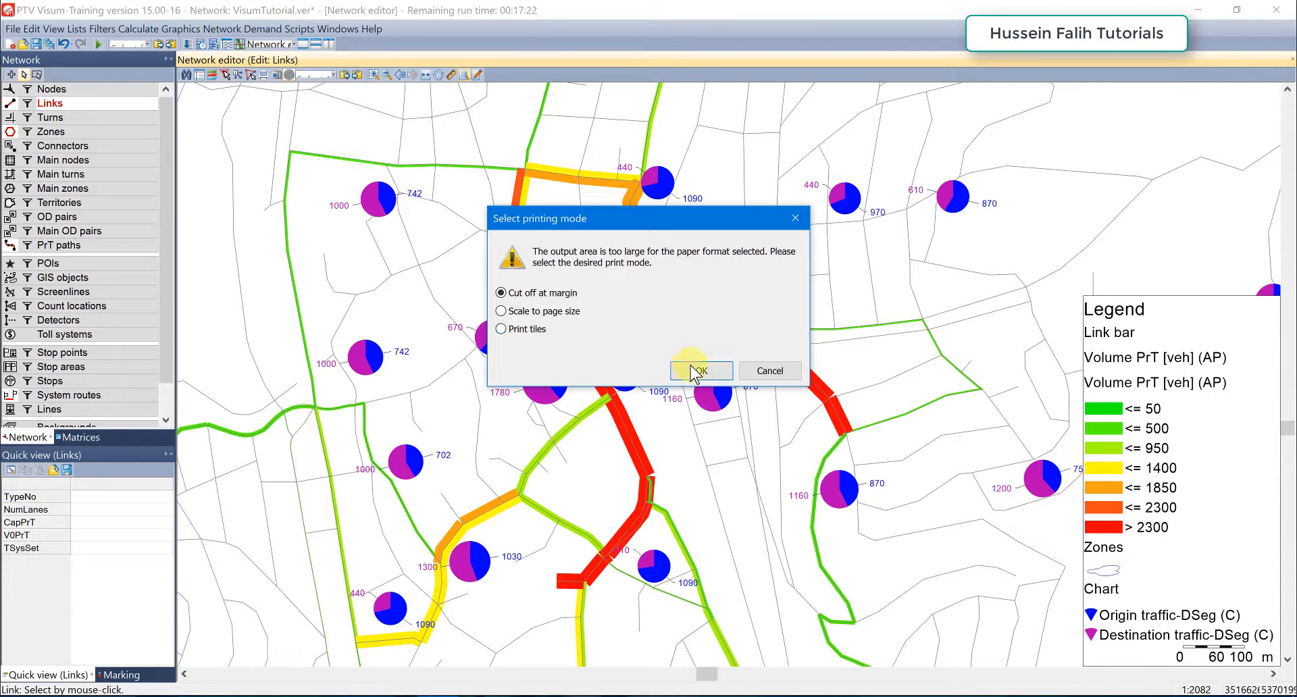
{"action": "left_click", "coordinate": [697, 371]}
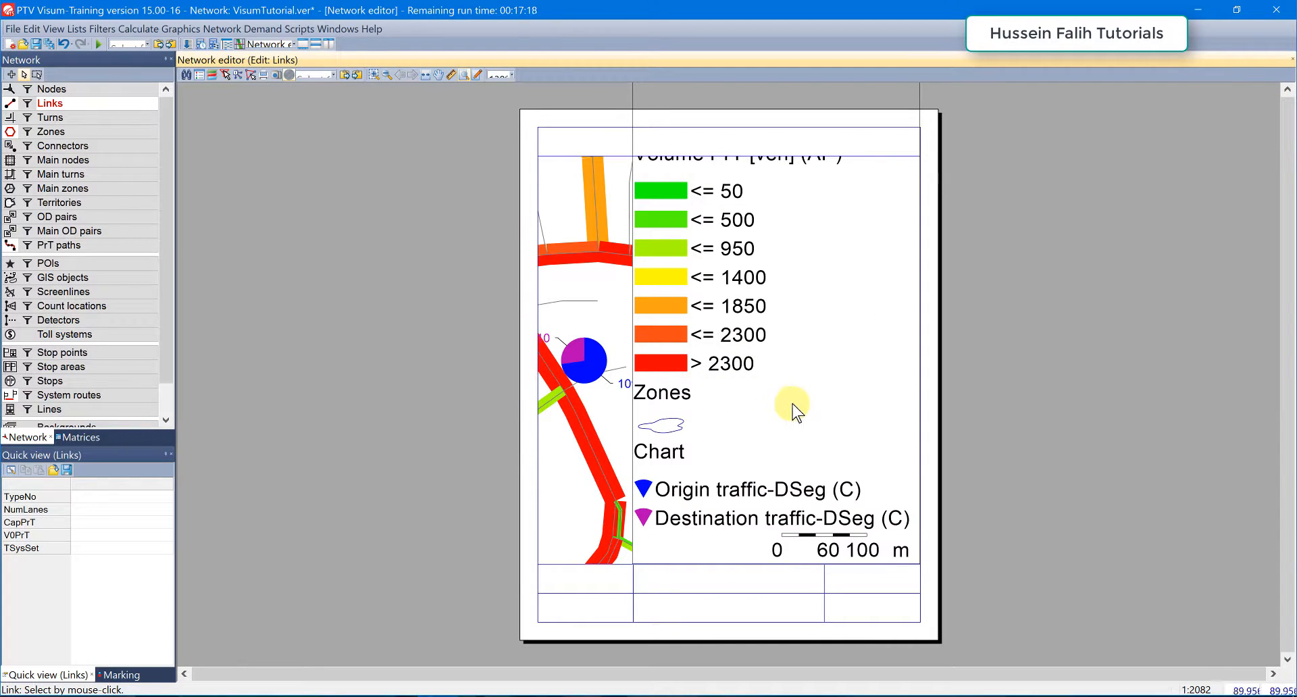
- Set the print paper to A3 in landscape orientation and preview the network map with the chosen printing mode
{"action": "key", "text": "ctrl+p"}
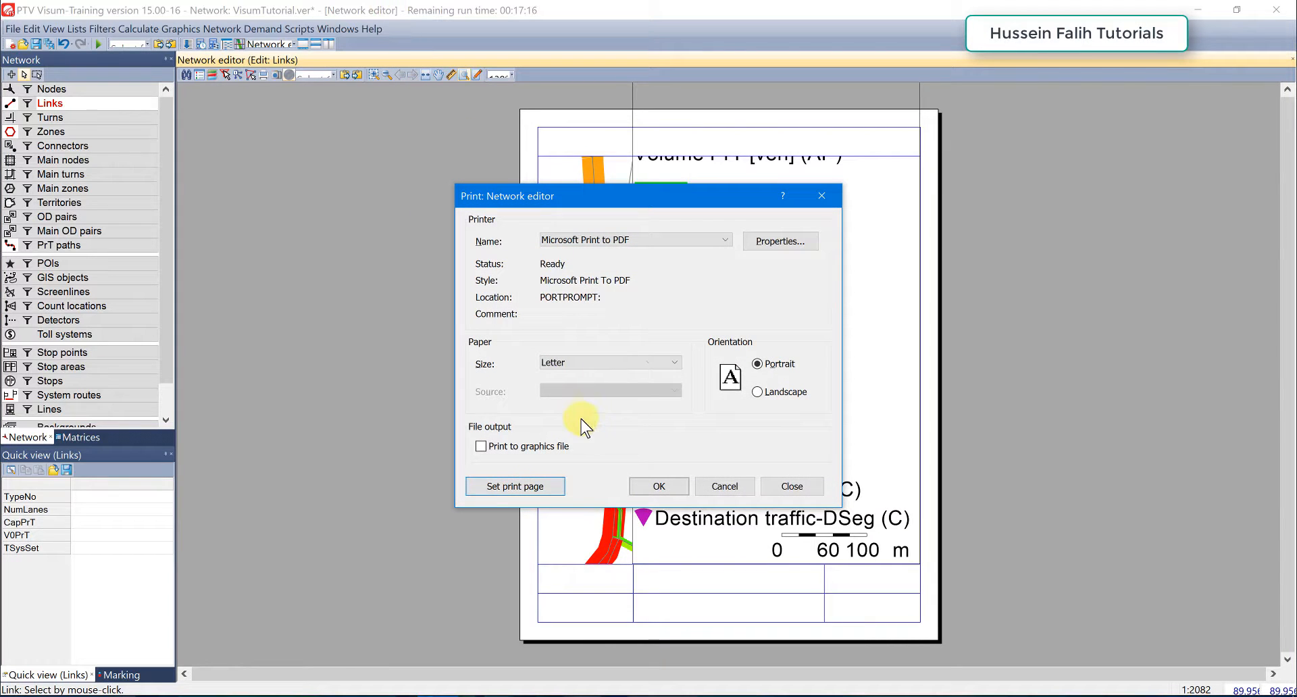
{"action": "left_click", "coordinate": [626, 365]}
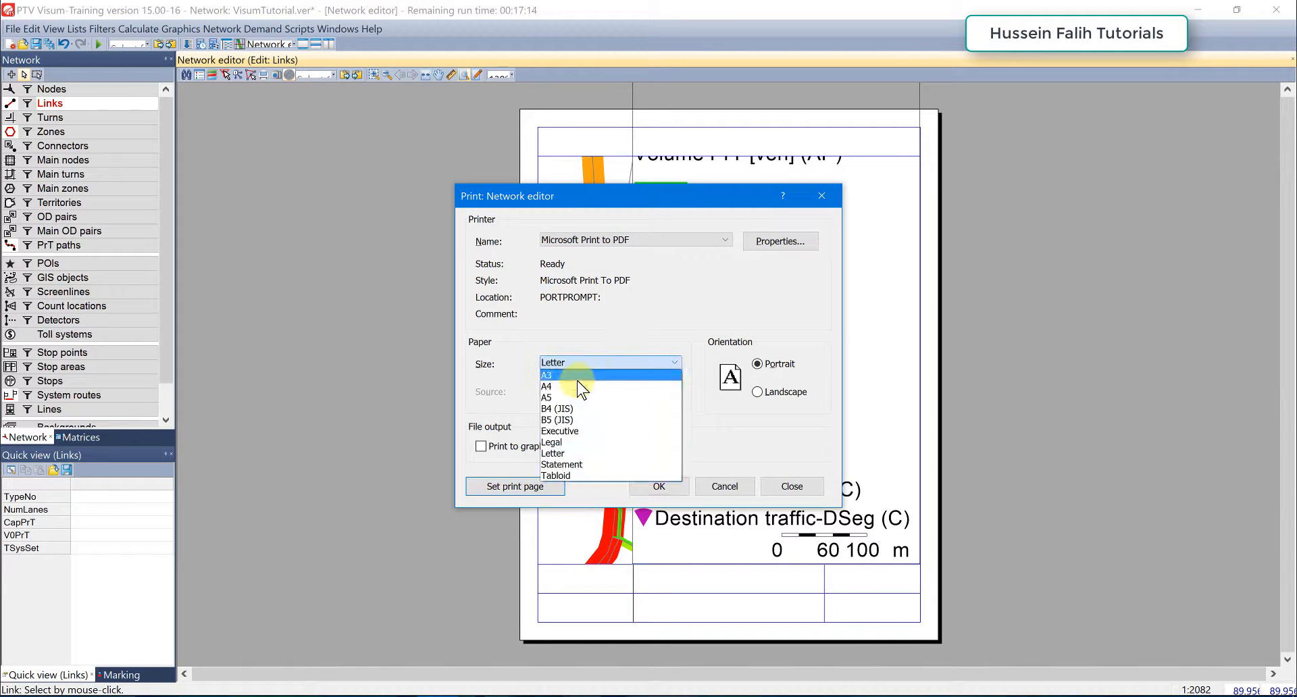
{"action": "left_click", "coordinate": [577, 378]}
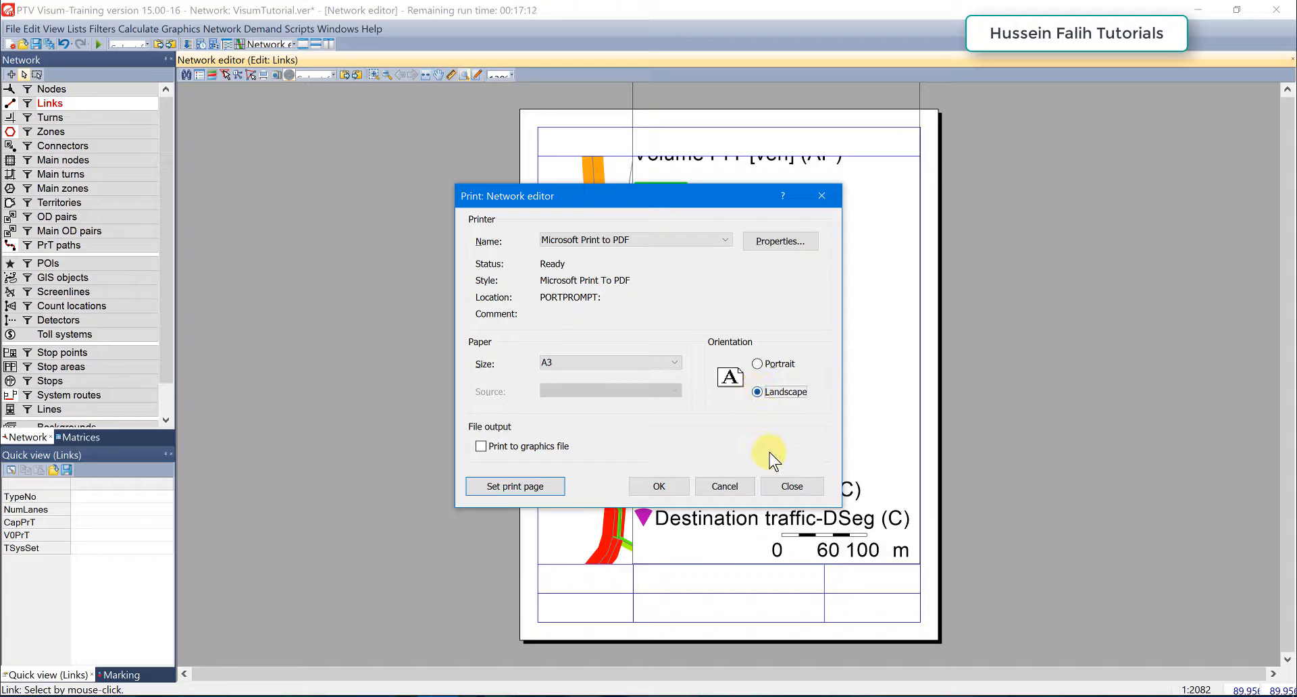
{"action": "left_click", "coordinate": [792, 487]}
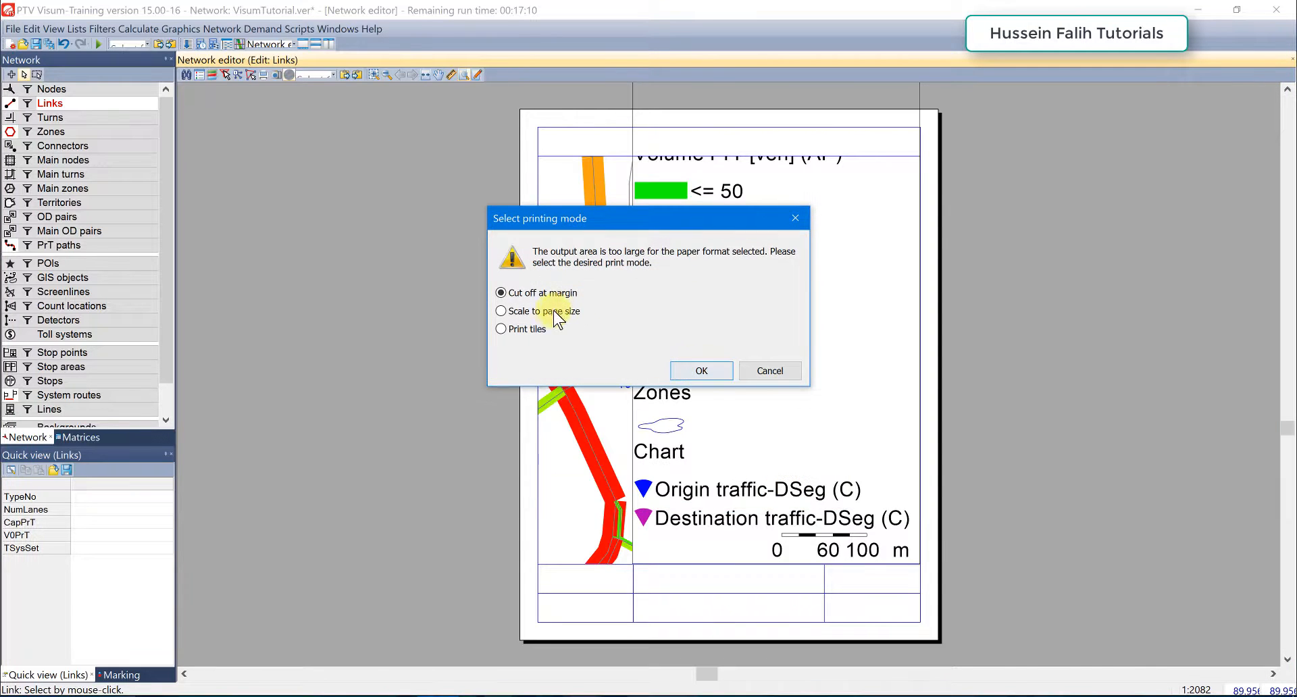
{"action": "left_click", "coordinate": [696, 371]}
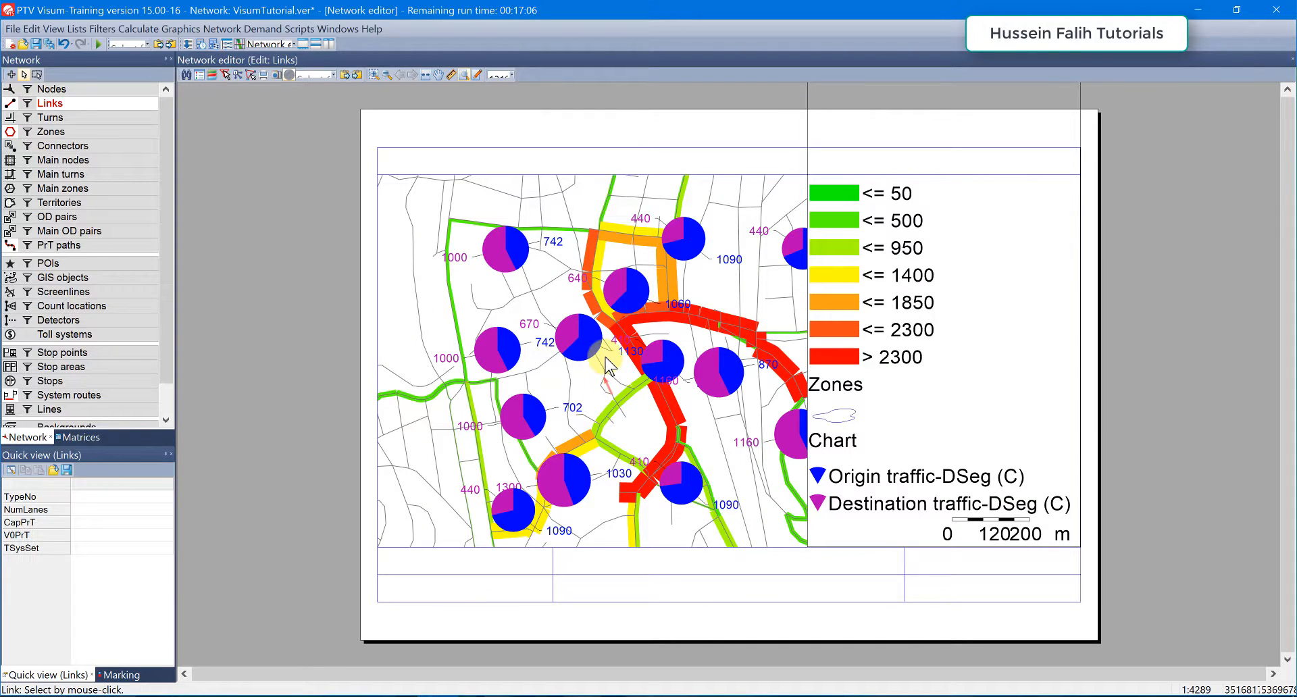
- Enable printing to a graphics file and set the A3 print page to current view, scale and expand to page size, and horizontal and vertical centering
{"action": "key", "text": "ctrl+p"}
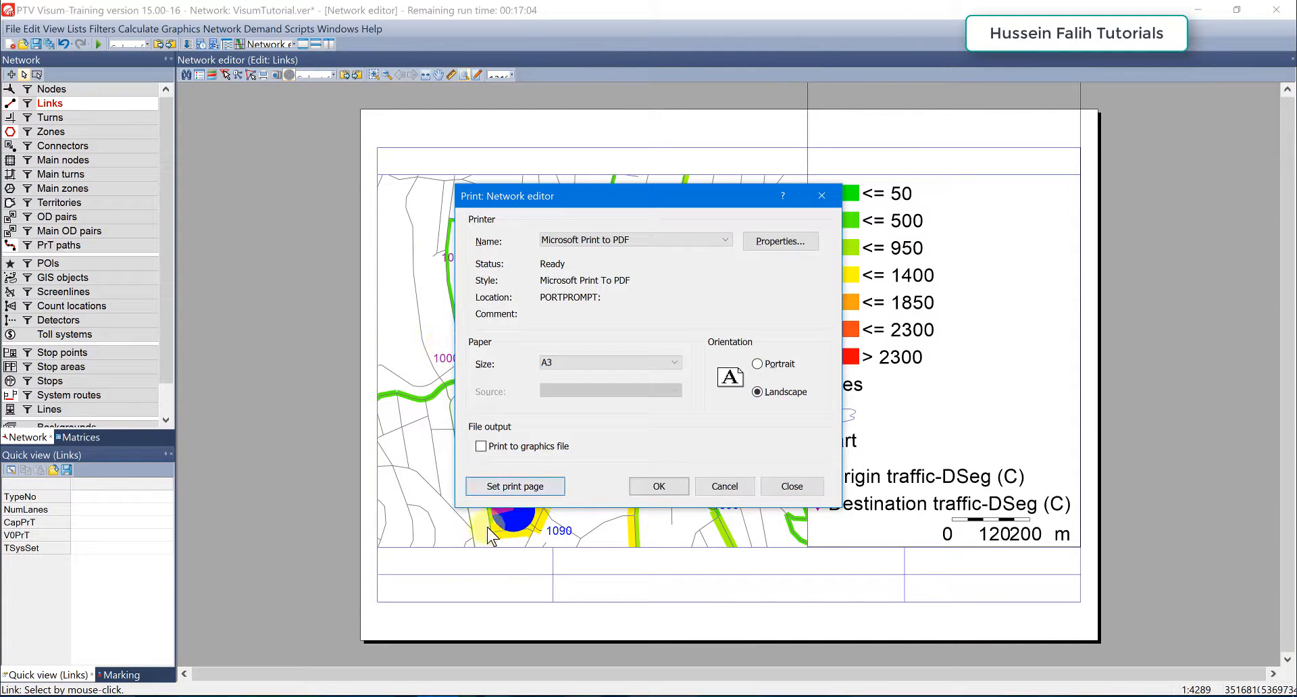
{"action": "left_click", "coordinate": [520, 487]}
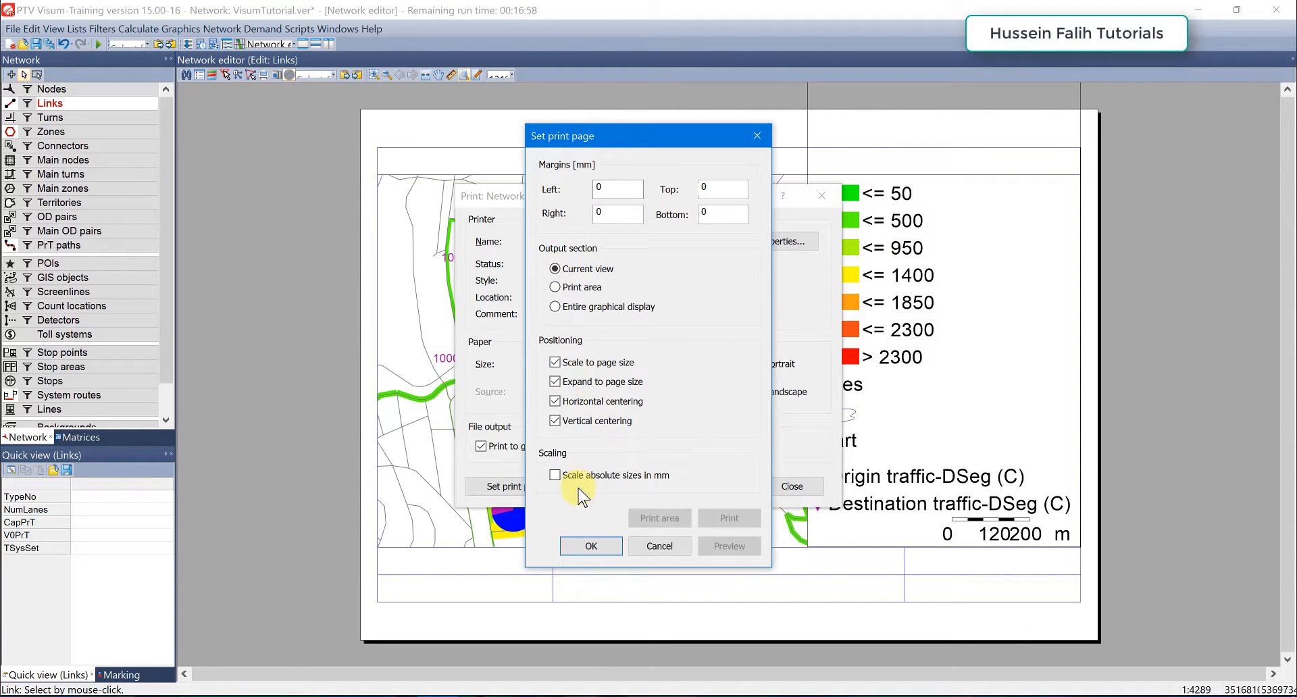
{"action": "left_click", "coordinate": [590, 546]}
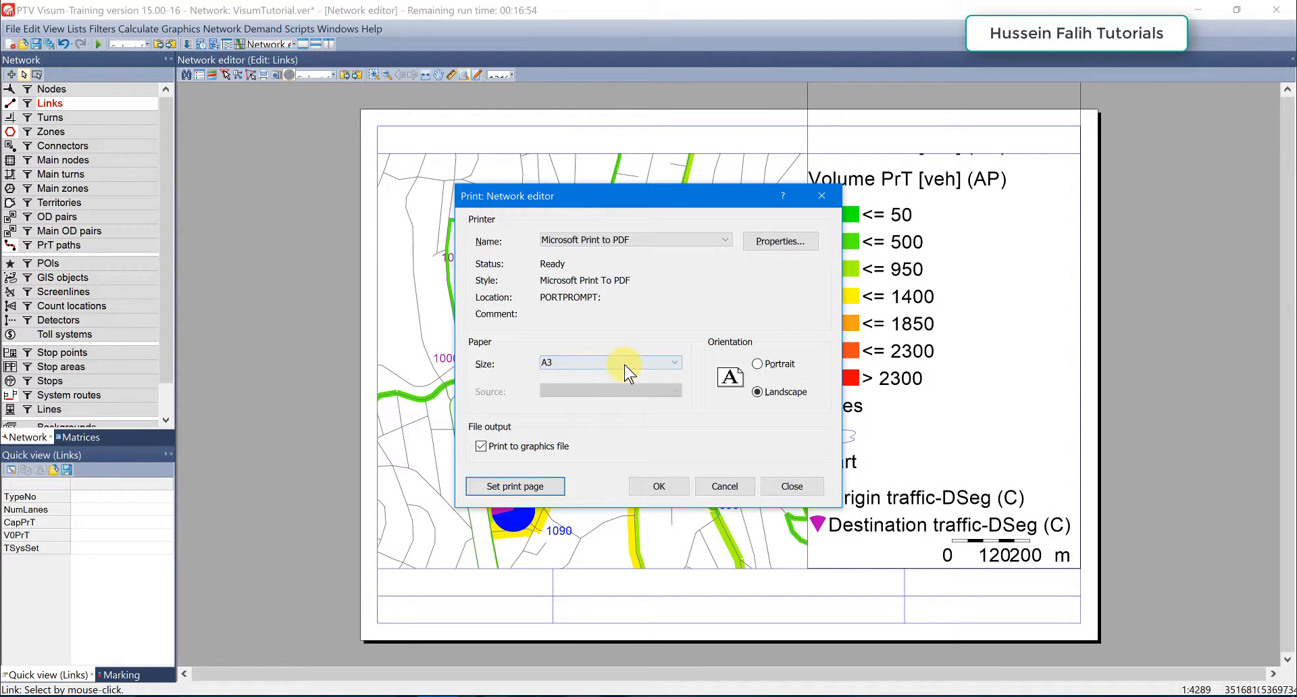
{"action": "left_click", "coordinate": [628, 370]}
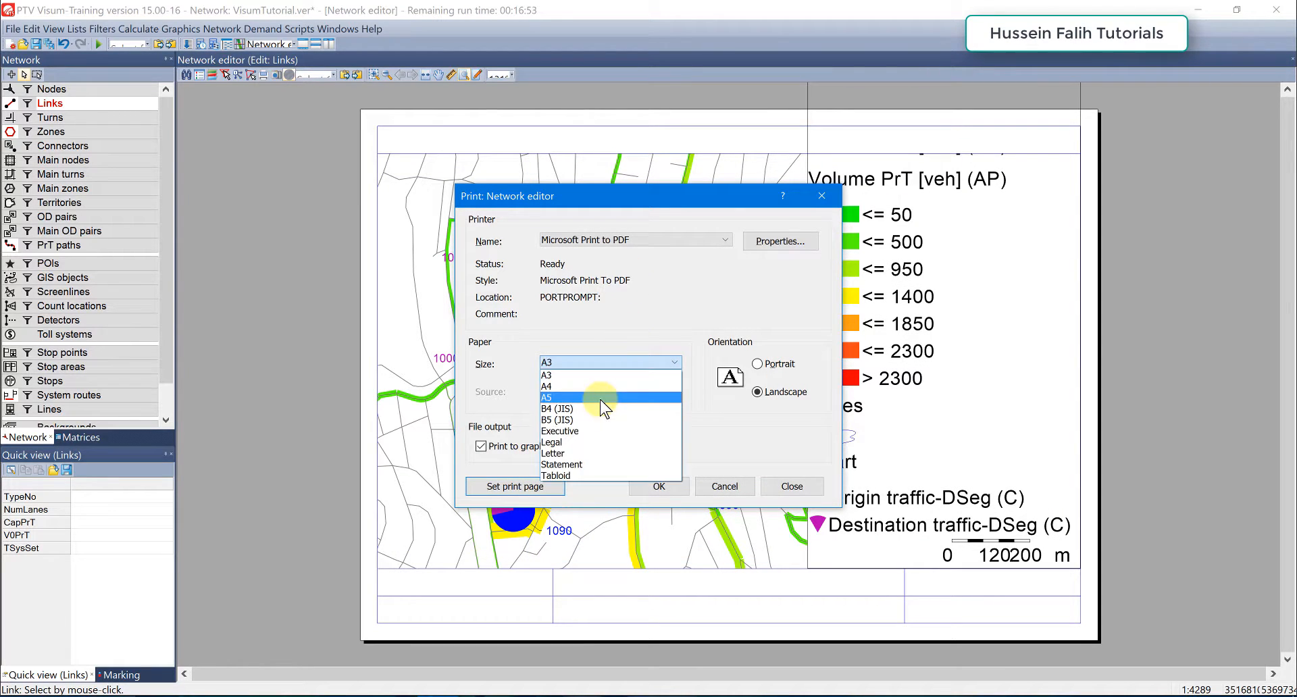
{"action": "left_click", "coordinate": [569, 377]}
{"action": "left_click", "coordinate": [789, 486]}
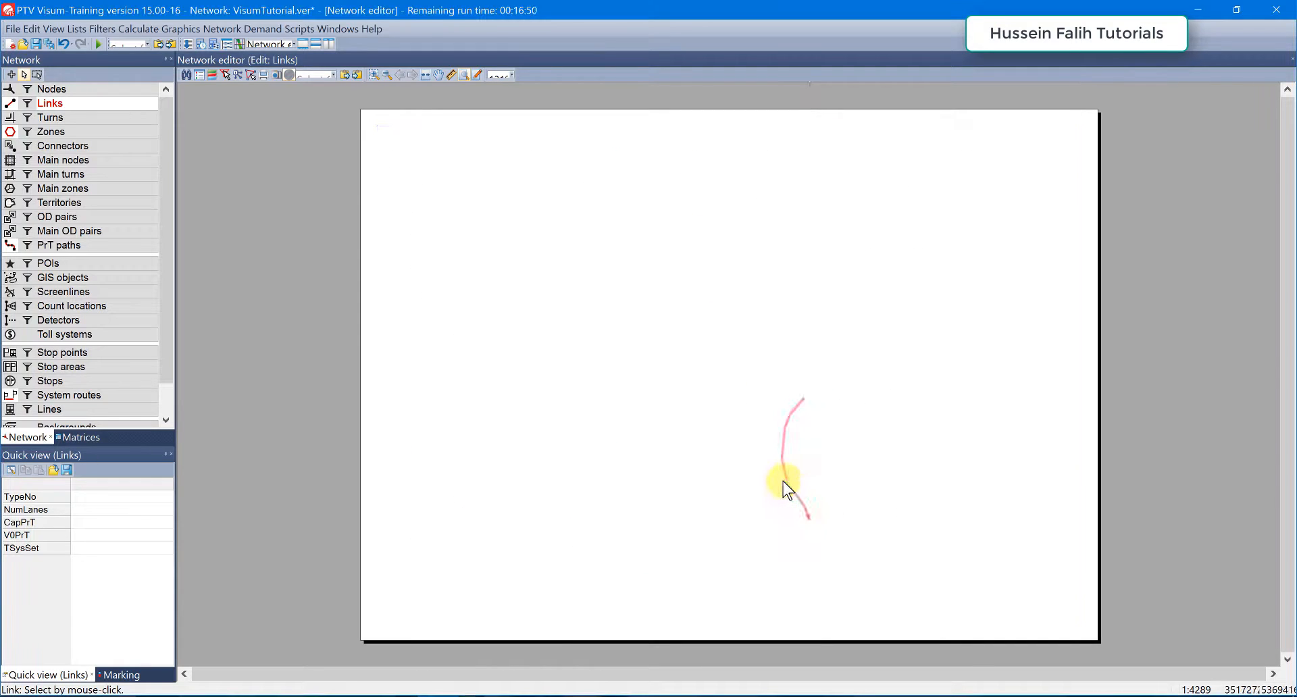
- Zoom the network map out so that more of the network fits on the page, checking its extent in the print preview
{"action": "left_click", "coordinate": [471, 76]}
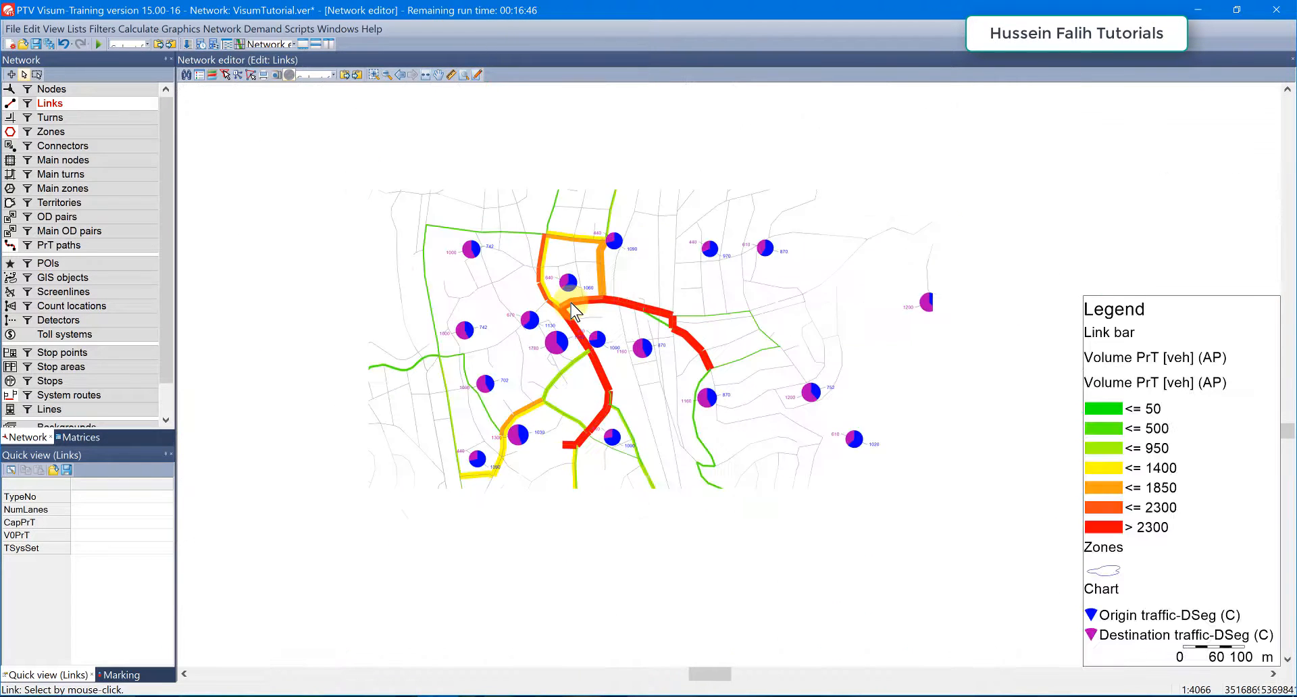
{"action": "left_click", "coordinate": [464, 75]}
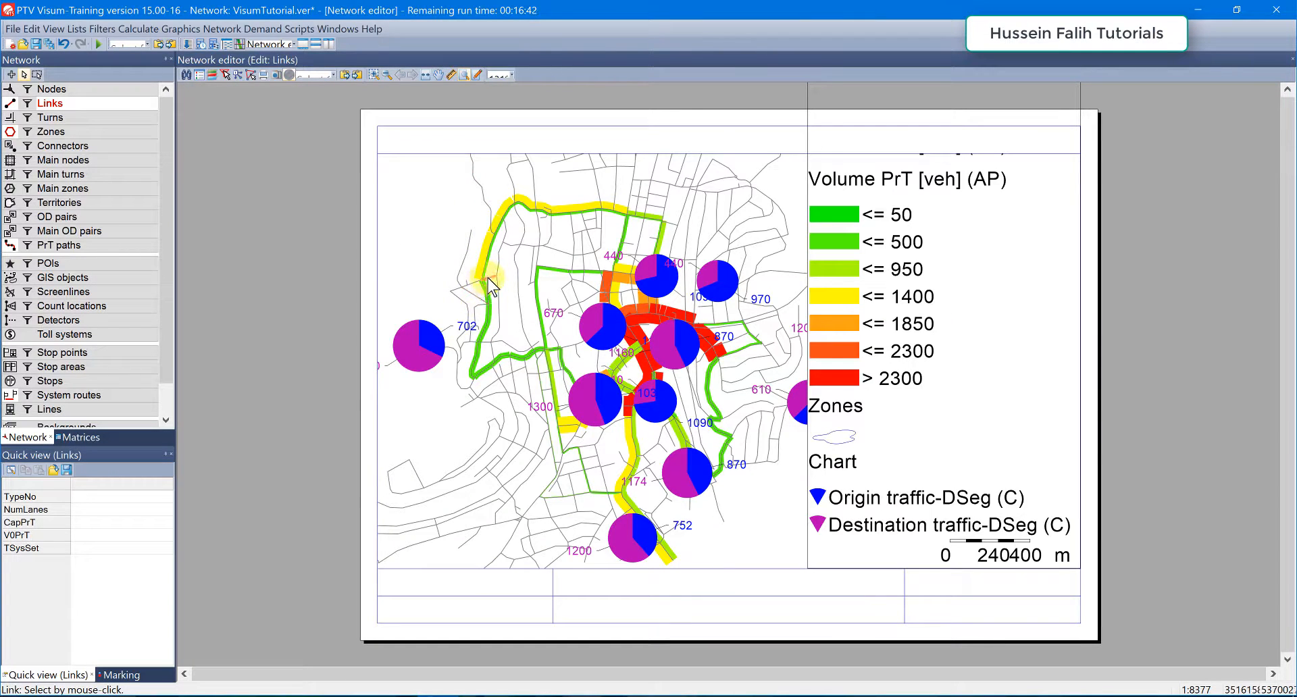
{"action": "left_click", "coordinate": [464, 76]}
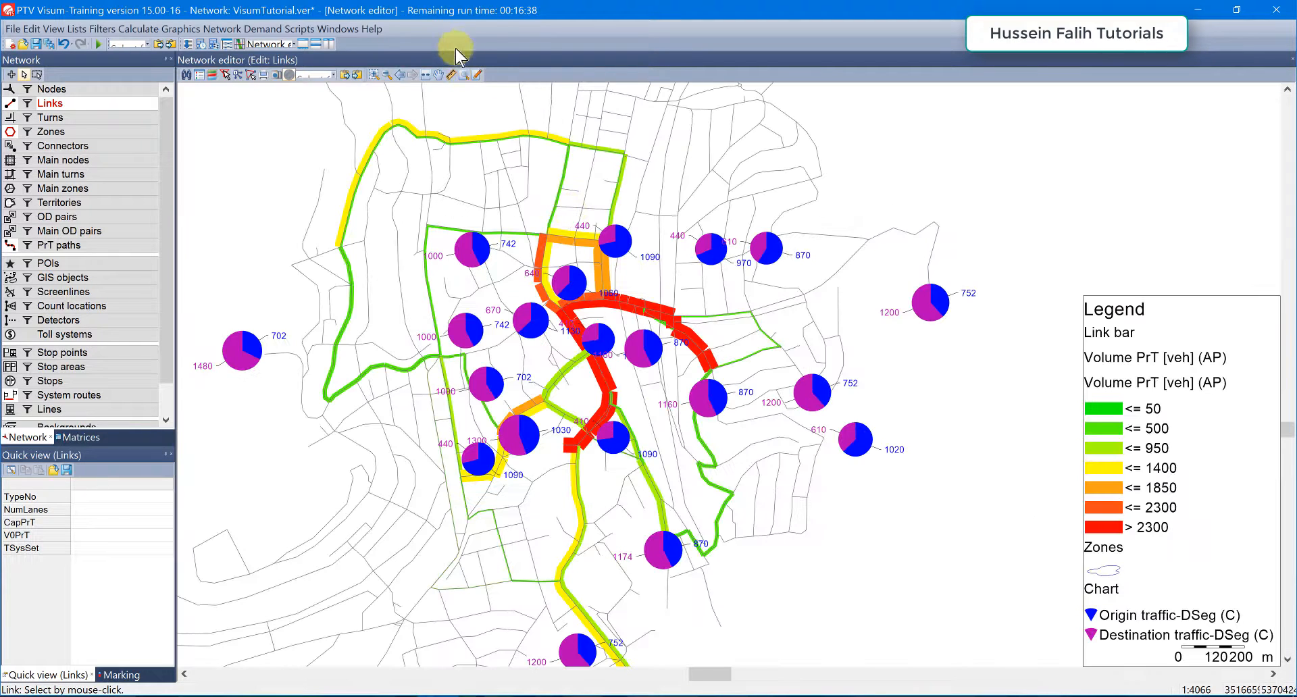
{"action": "left_click", "coordinate": [464, 76]}
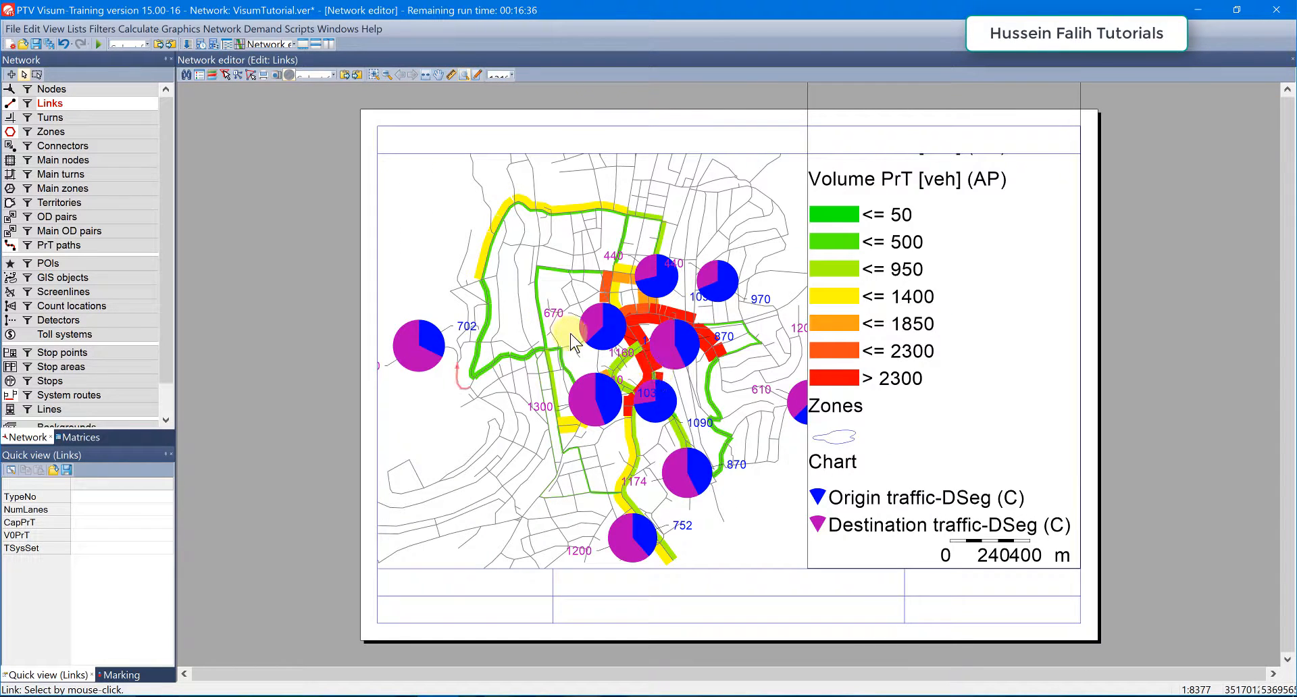
{"action": "left_click", "coordinate": [465, 76]}
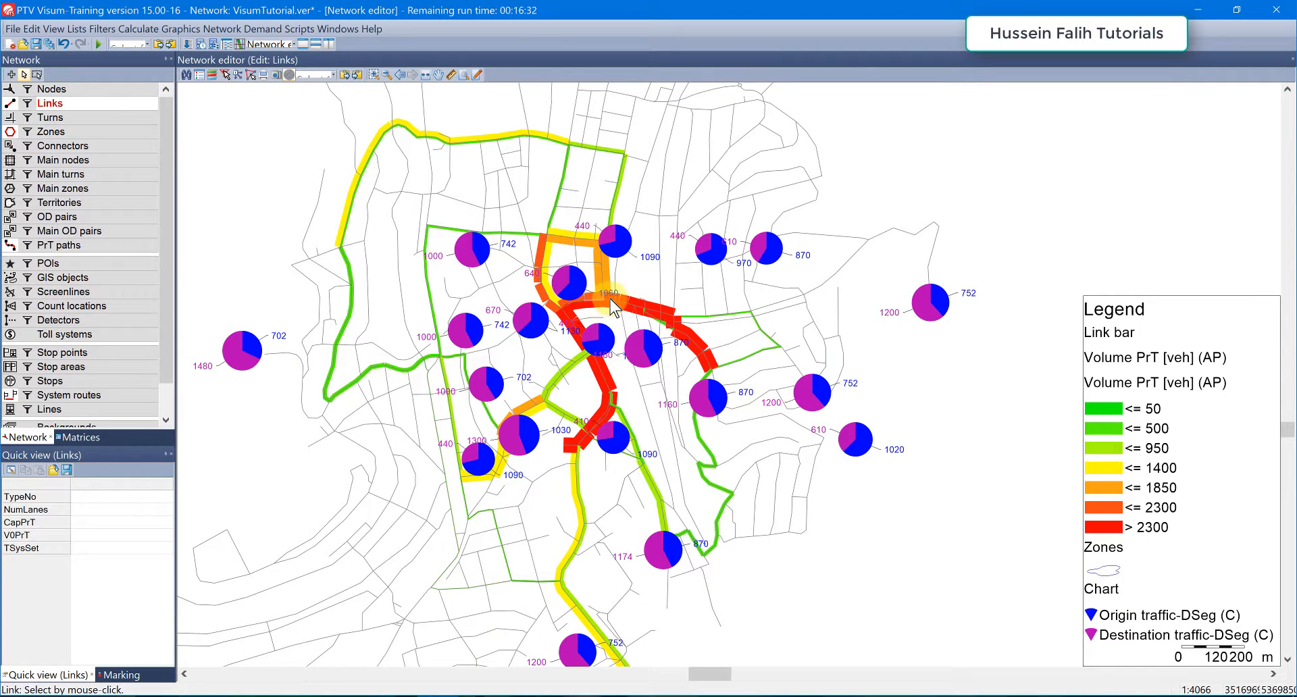
- Shift the network map slightly up and to the right and check its placement in the print preview
{"action": "left_click_drag", "start_coordinate": [617, 308], "coordinate": [648, 282]}
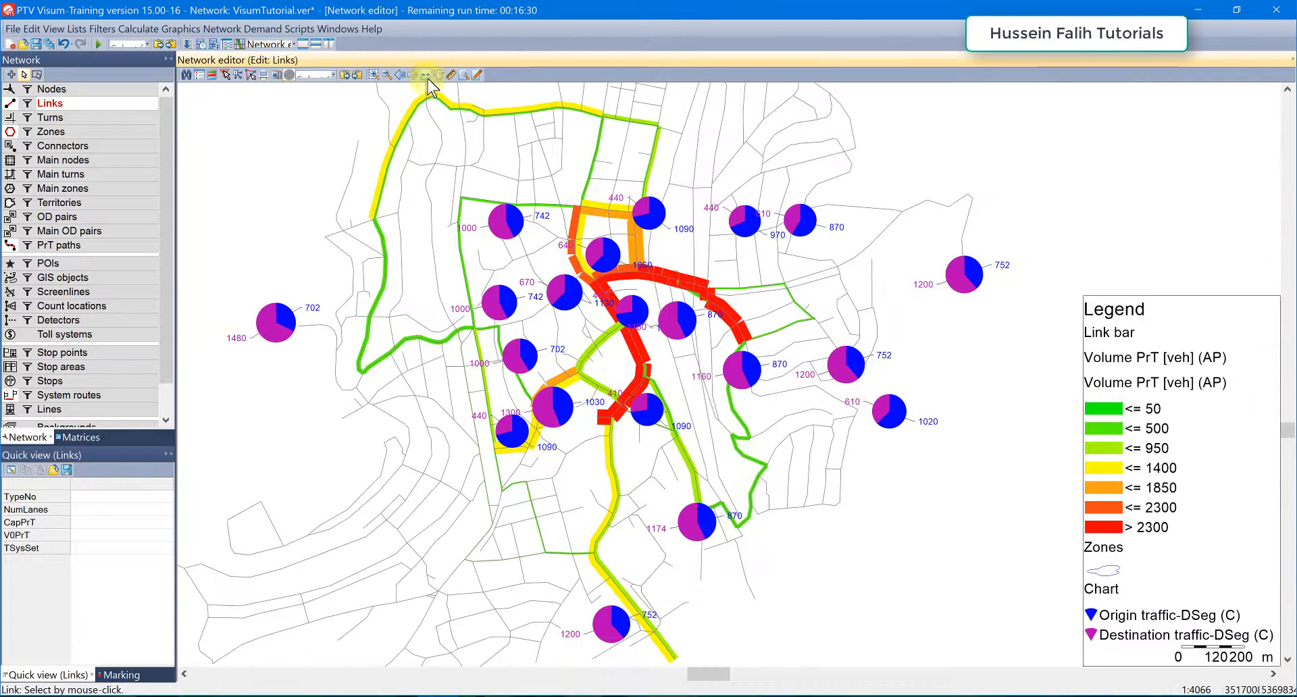
{"action": "left_click", "coordinate": [464, 74]}
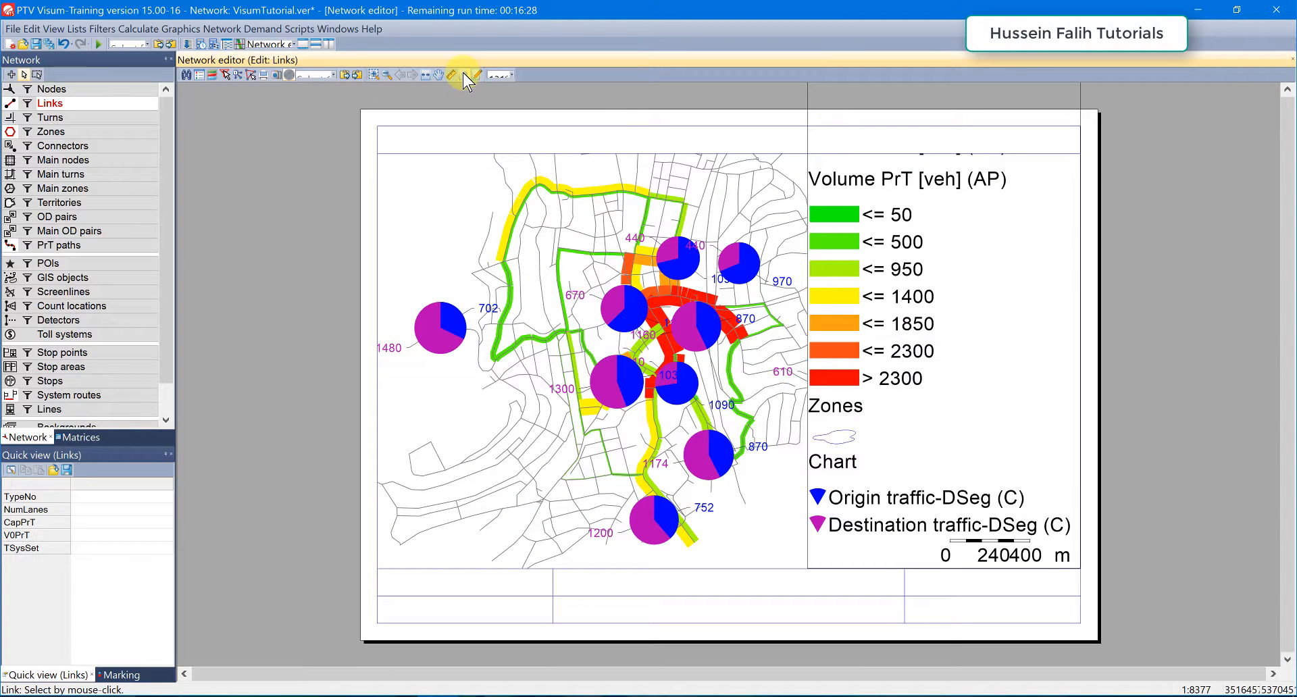
{"action": "left_click", "coordinate": [464, 74]}
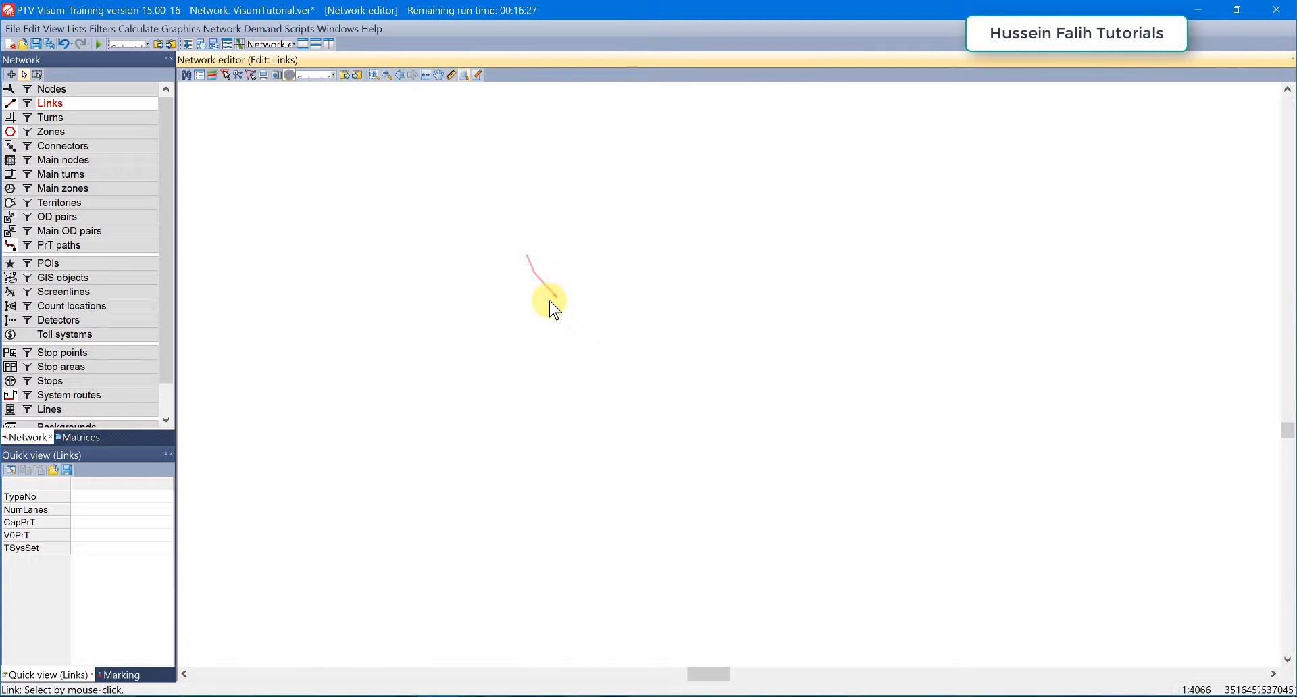
{"action": "left_click", "coordinate": [464, 74]}
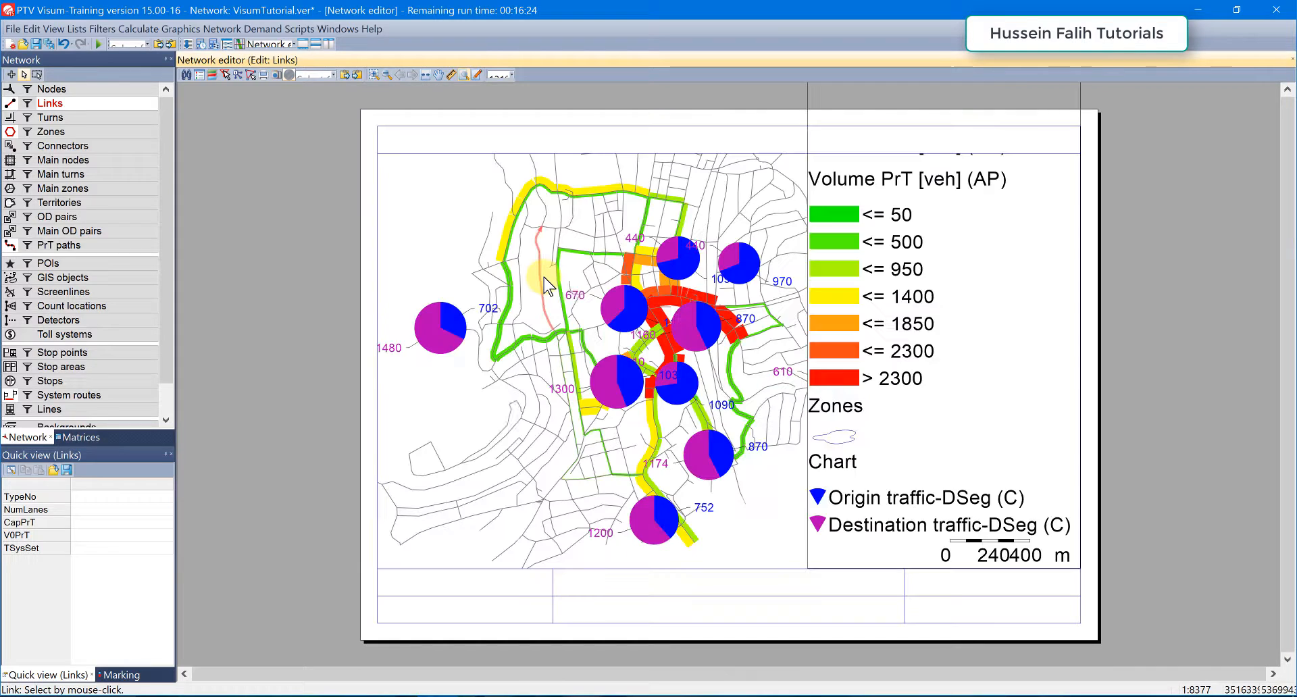
- Review the network editor's print settings and print page margins, output section and positioning options, and close them
{"action": "key", "text": "ctrl+p"}
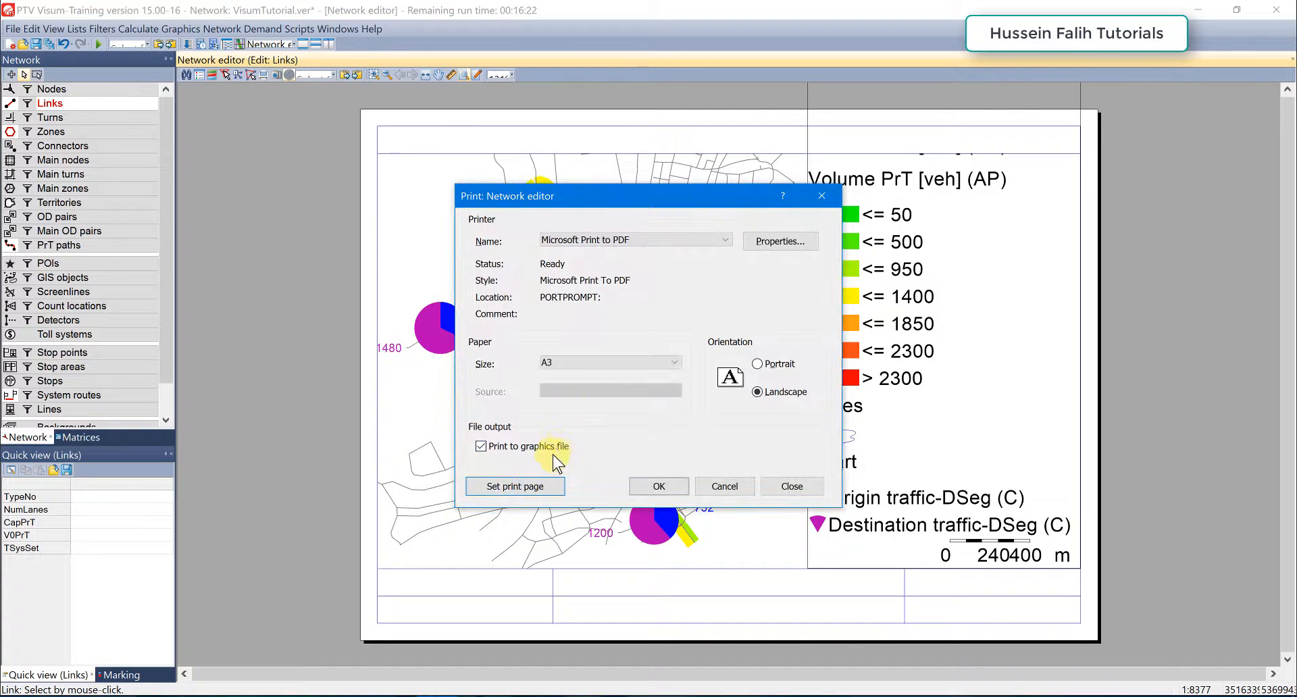
{"action": "left_click", "coordinate": [519, 485]}
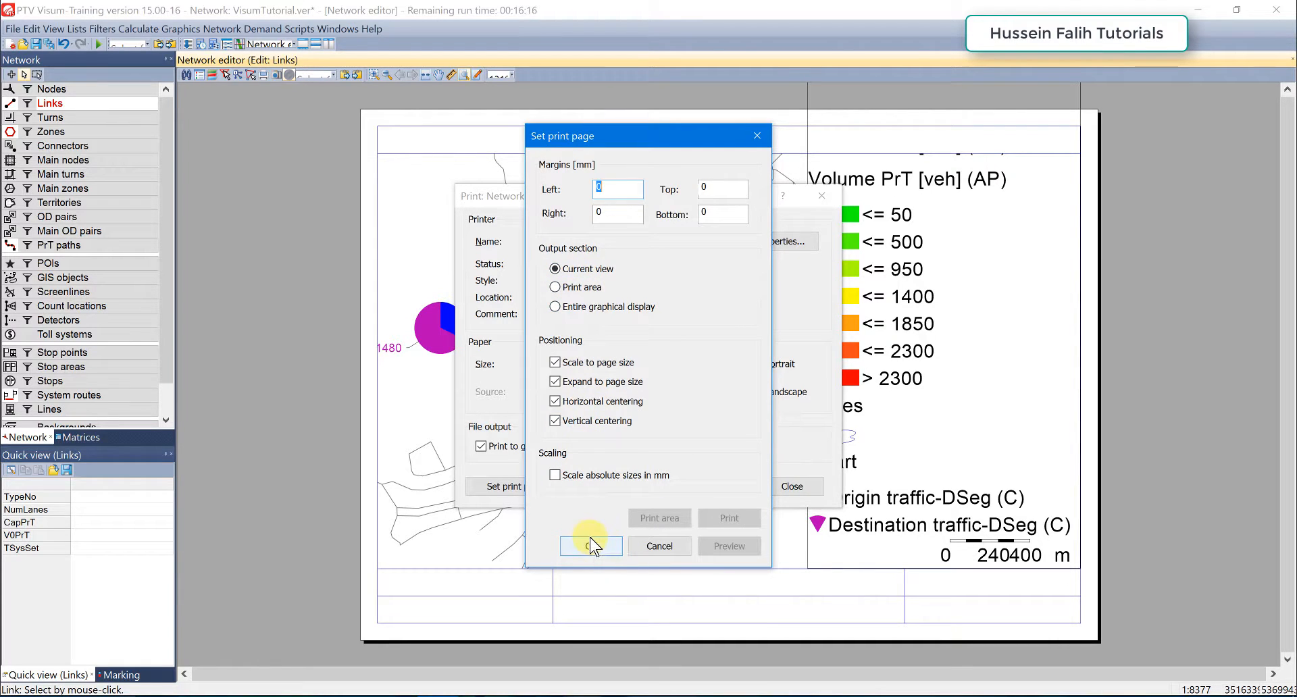
{"action": "left_click", "coordinate": [617, 550]}
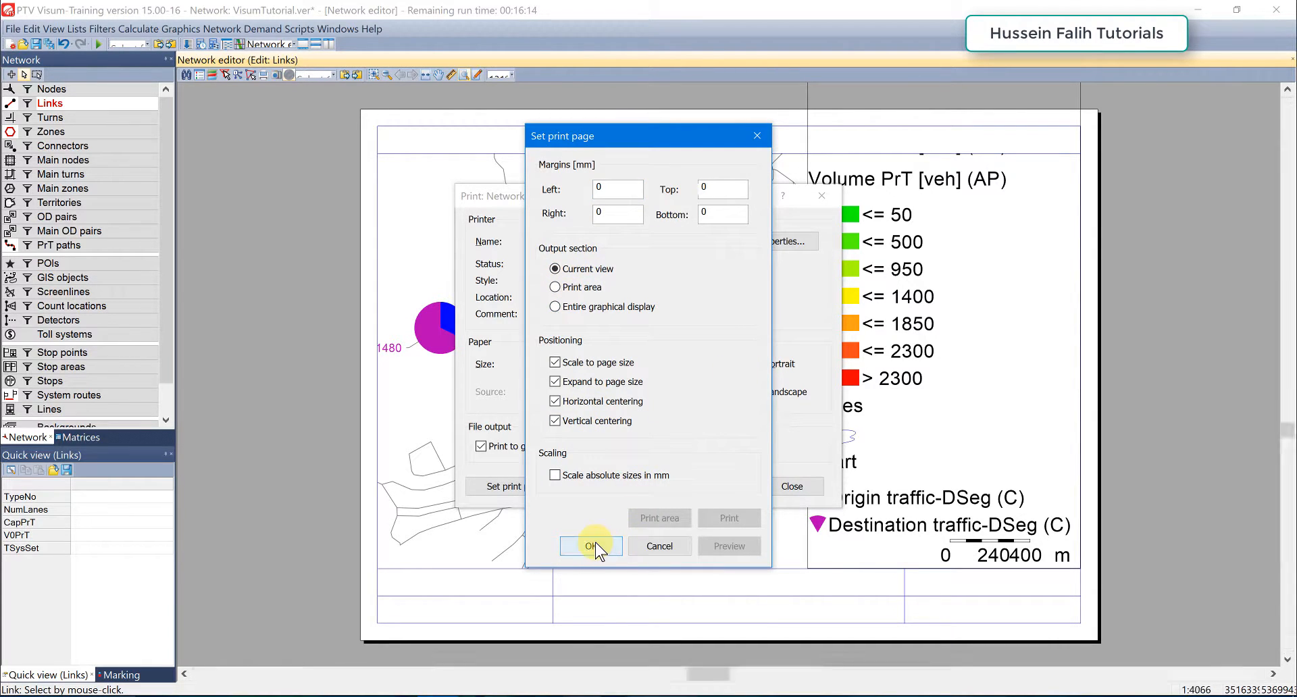
{"action": "left_click", "coordinate": [772, 488]}
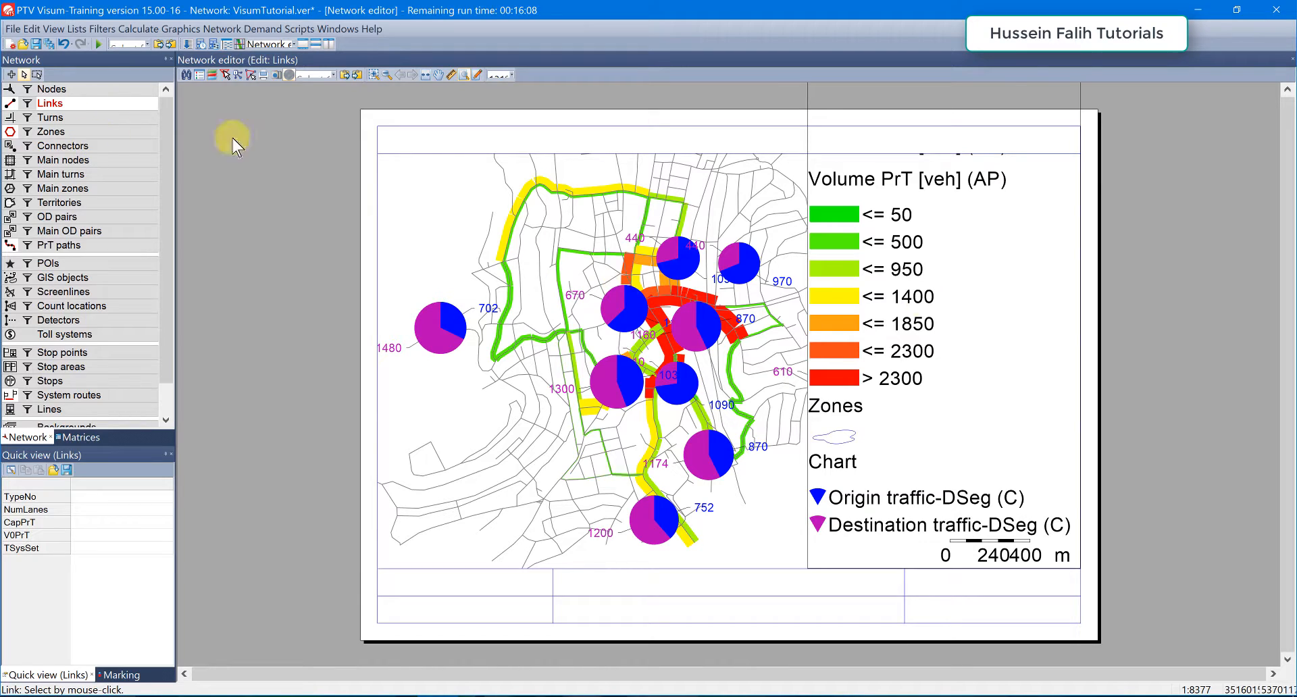
- Set the maximum pie area of the zone charts to 500 mm, preview the change and accept the graphic parameters
{"action": "right_click", "coordinate": [10, 133]}
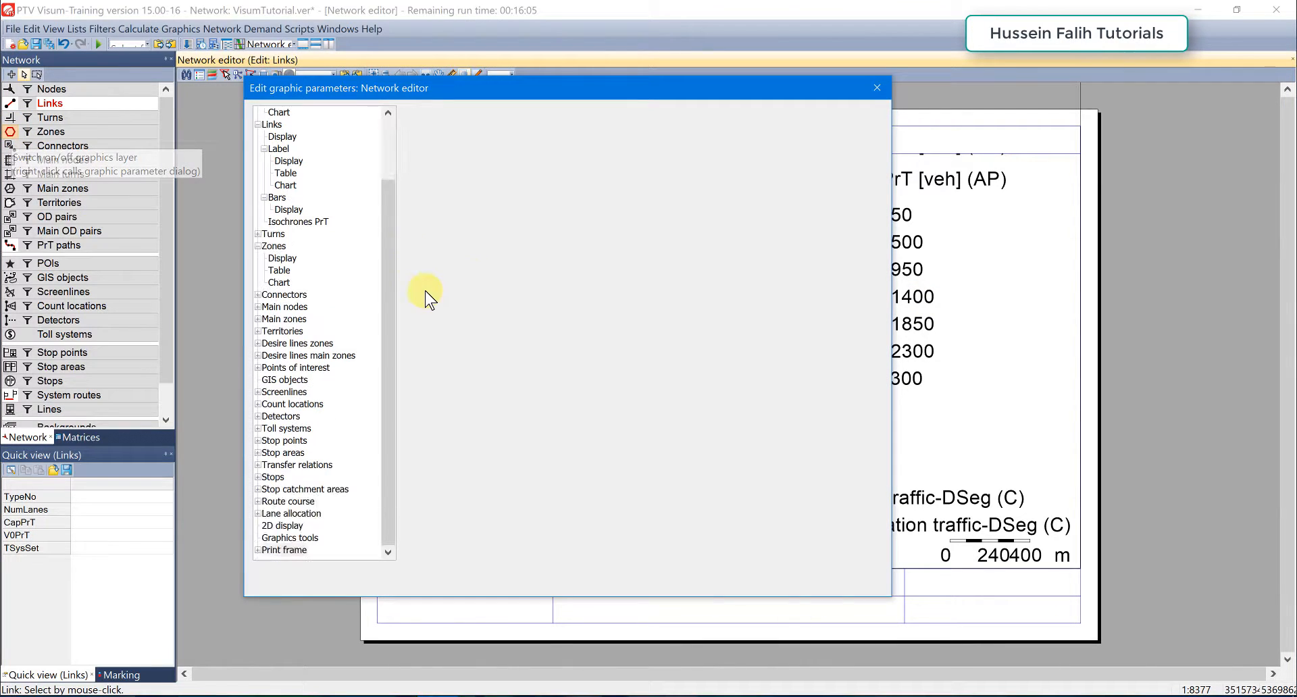
{"action": "left_click", "coordinate": [282, 258]}
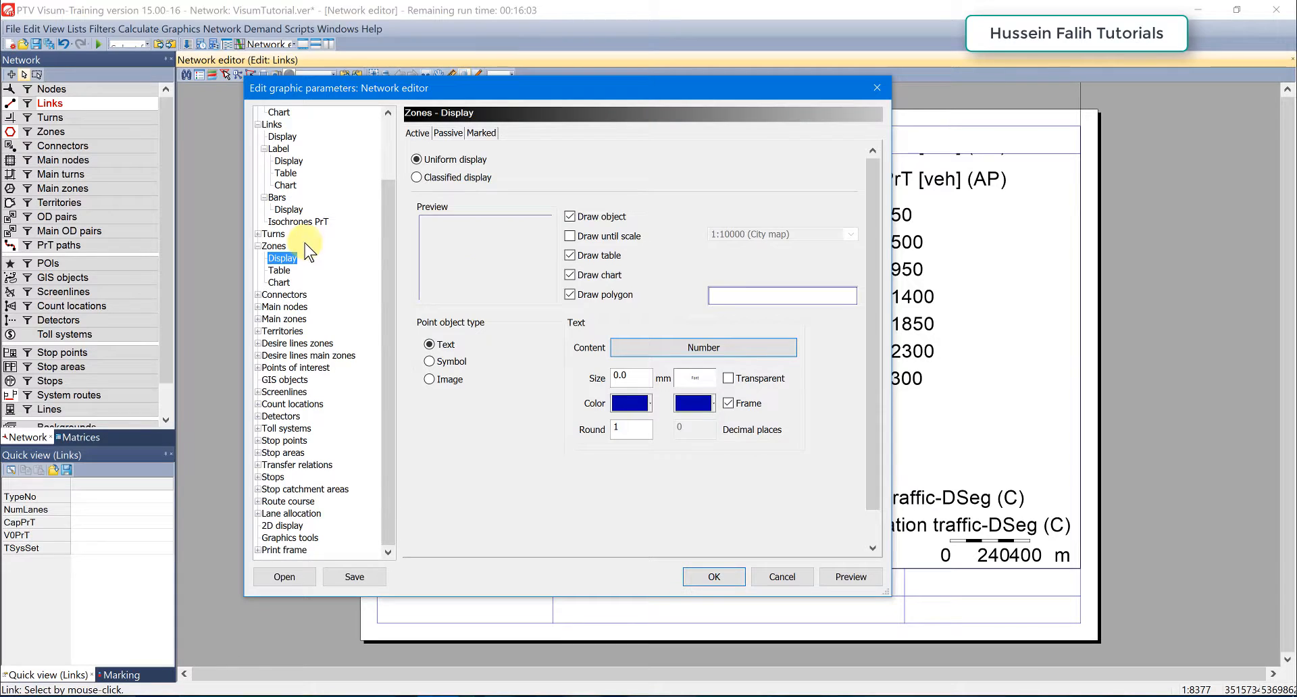
{"action": "left_click", "coordinate": [284, 285]}
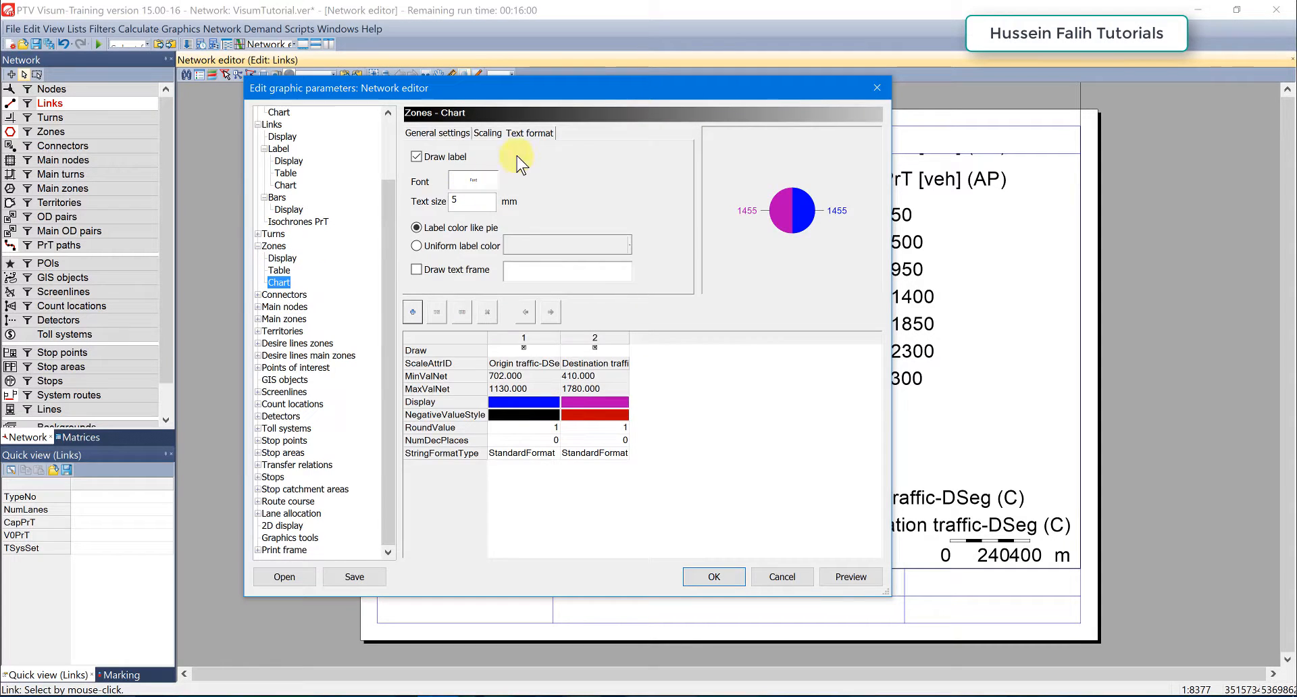
{"action": "left_click", "coordinate": [461, 133]}
{"action": "left_click", "coordinate": [480, 133]}
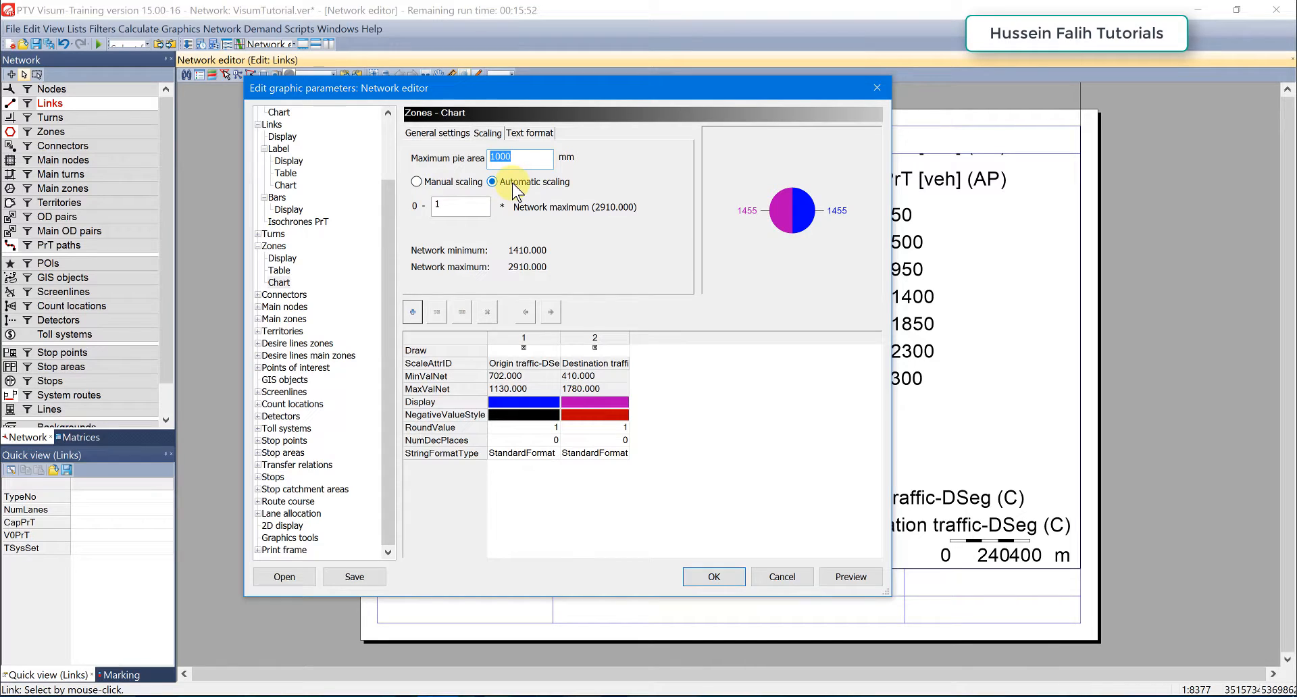
{"action": "type", "text": "500"}
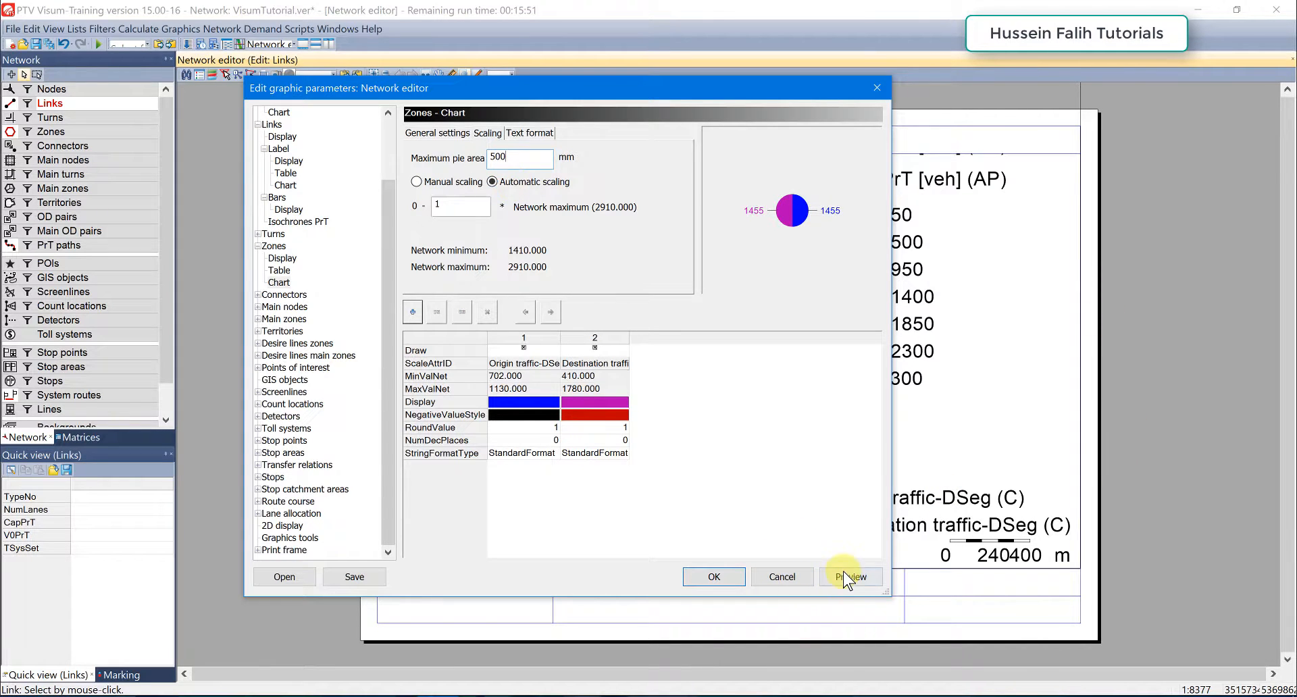
{"action": "left_click", "coordinate": [850, 577]}
{"action": "left_click_drag", "start_coordinate": [706, 86], "coordinate": [437, 104]}
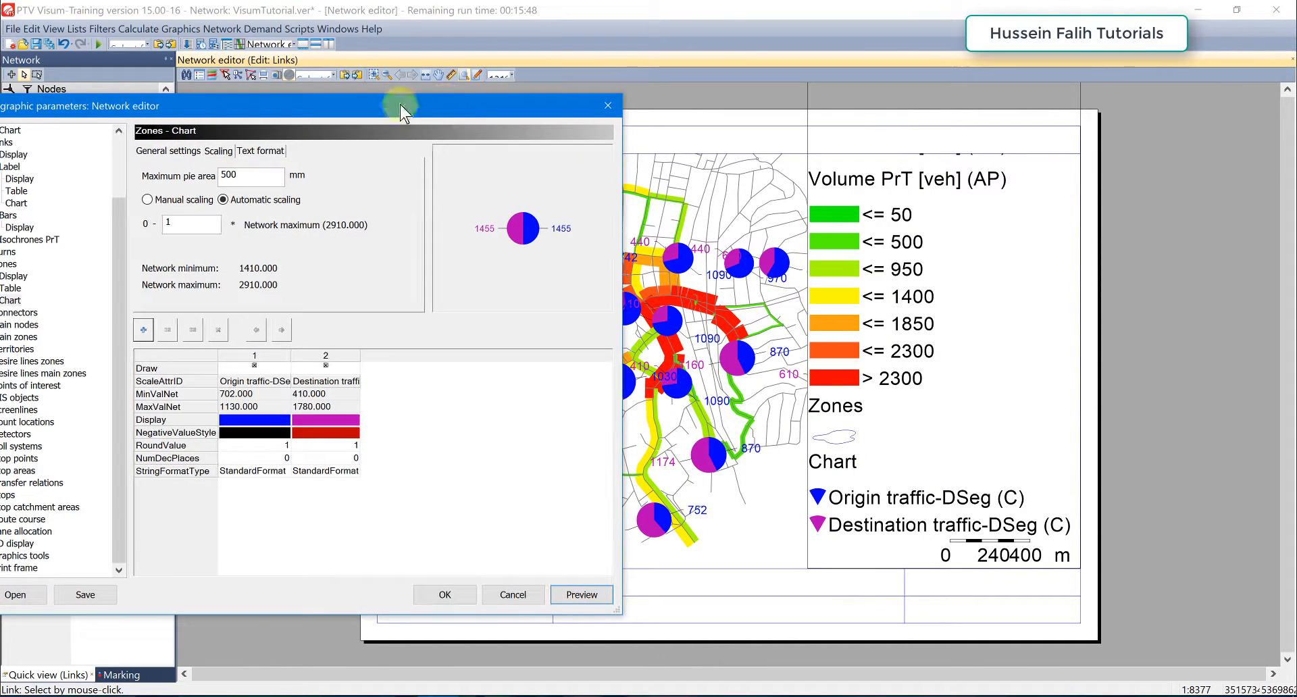
{"action": "left_click", "coordinate": [442, 595]}
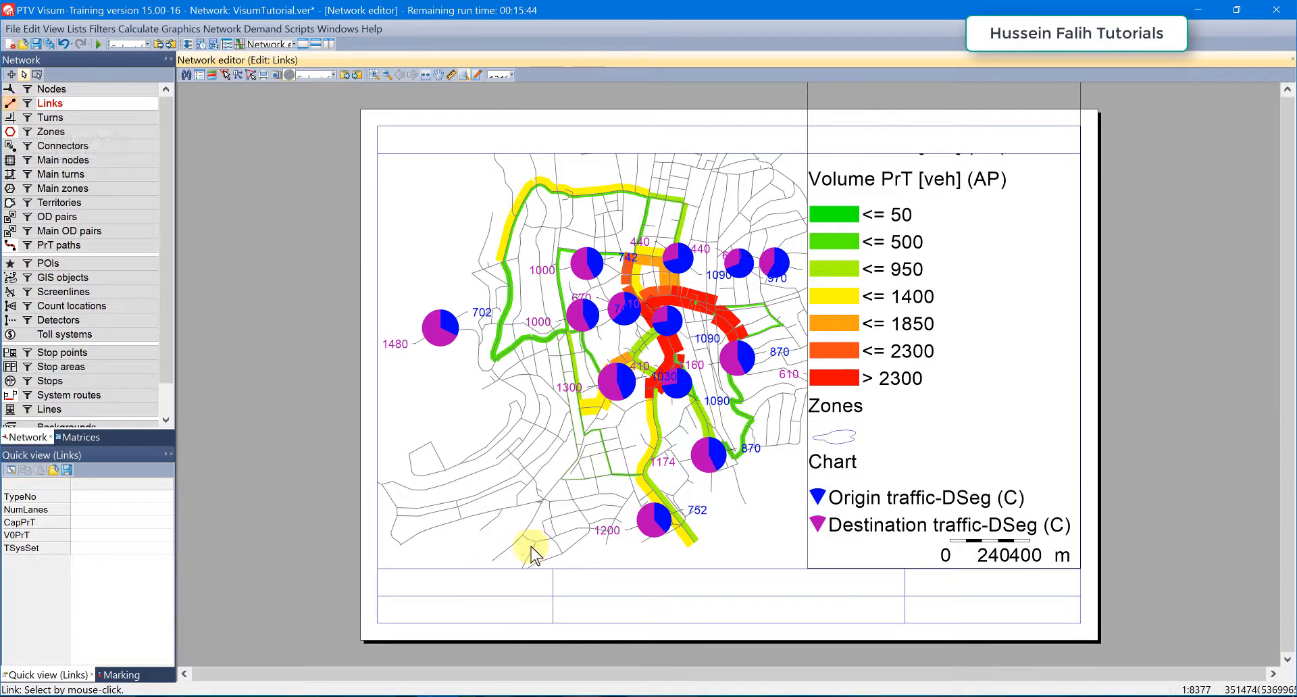
- Set the Volume PrT link bar's maximum scale width to 3, enable its automatic scaling and accept the graphic parameters
{"action": "double_click", "coordinate": [532, 554]}
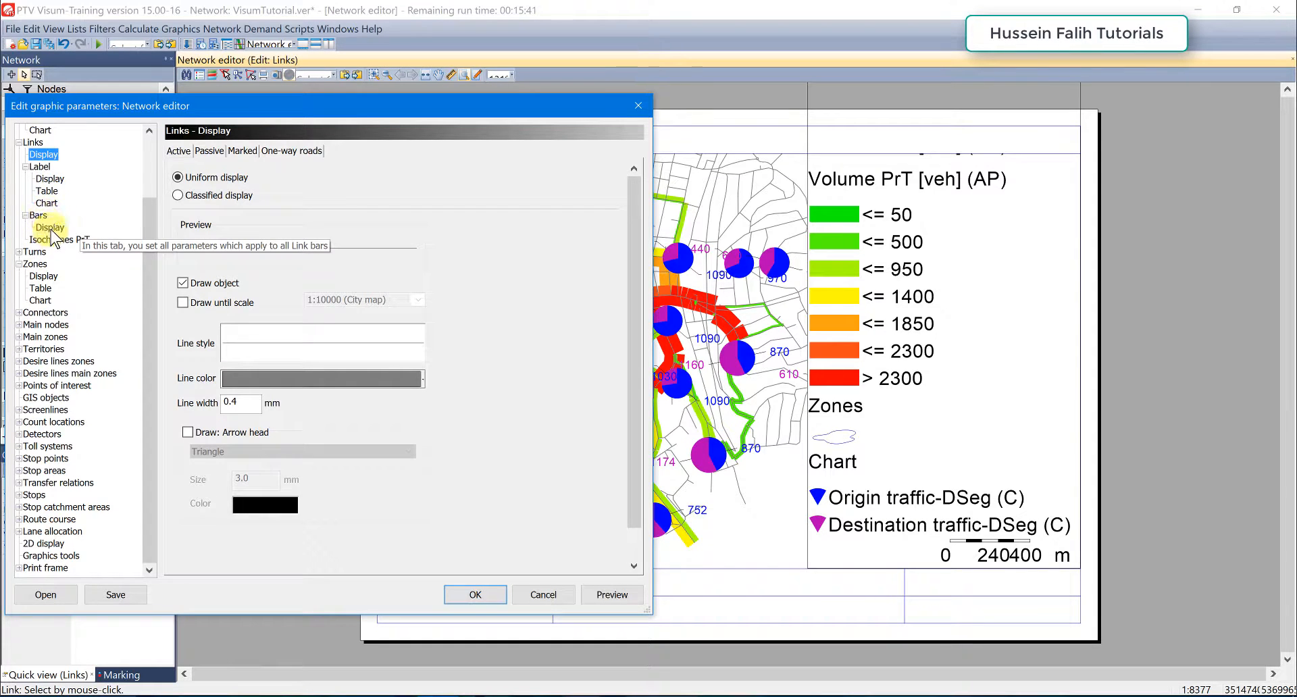
{"action": "left_click", "coordinate": [50, 227]}
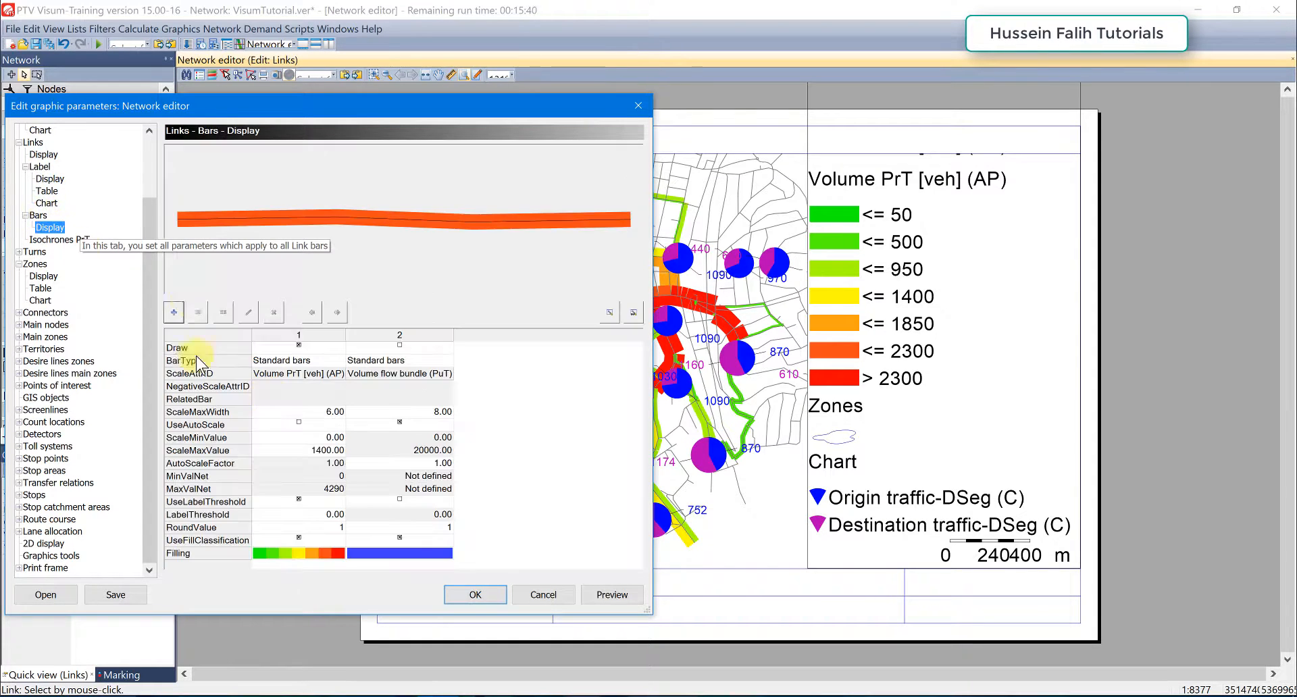
{"action": "left_click", "coordinate": [325, 412]}
{"action": "type", "text": "3"}
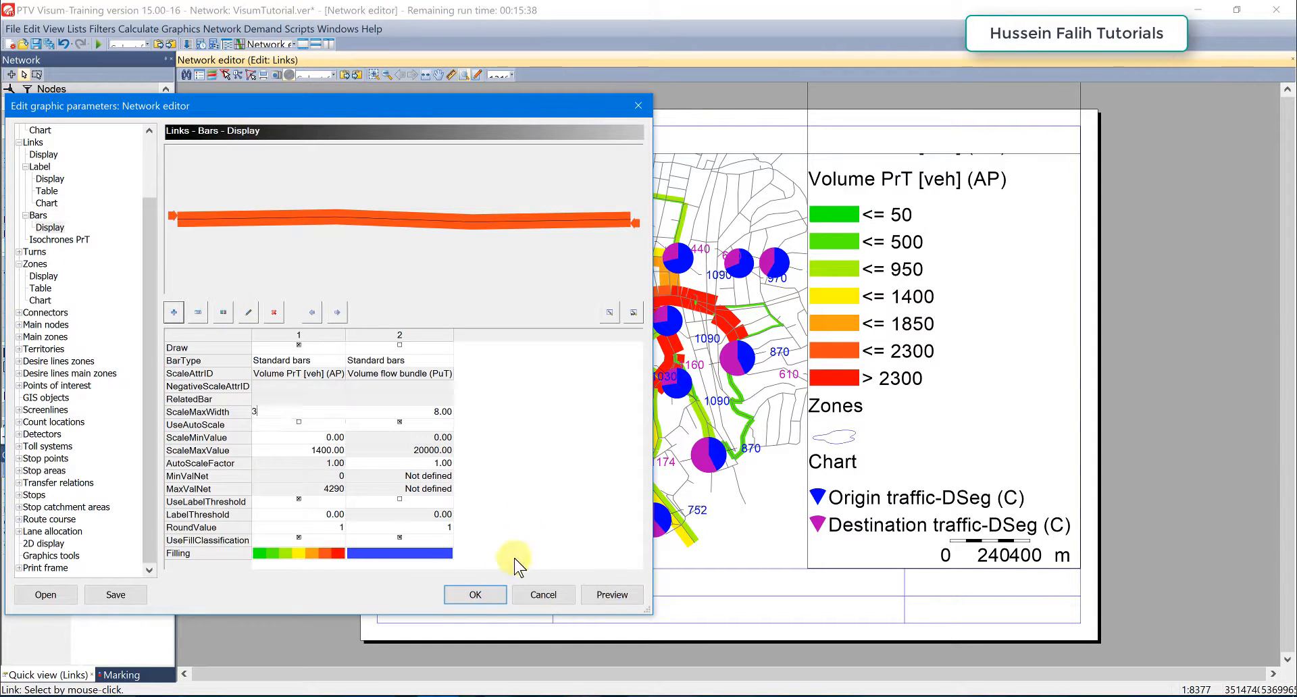
{"action": "left_click", "coordinate": [299, 423]}
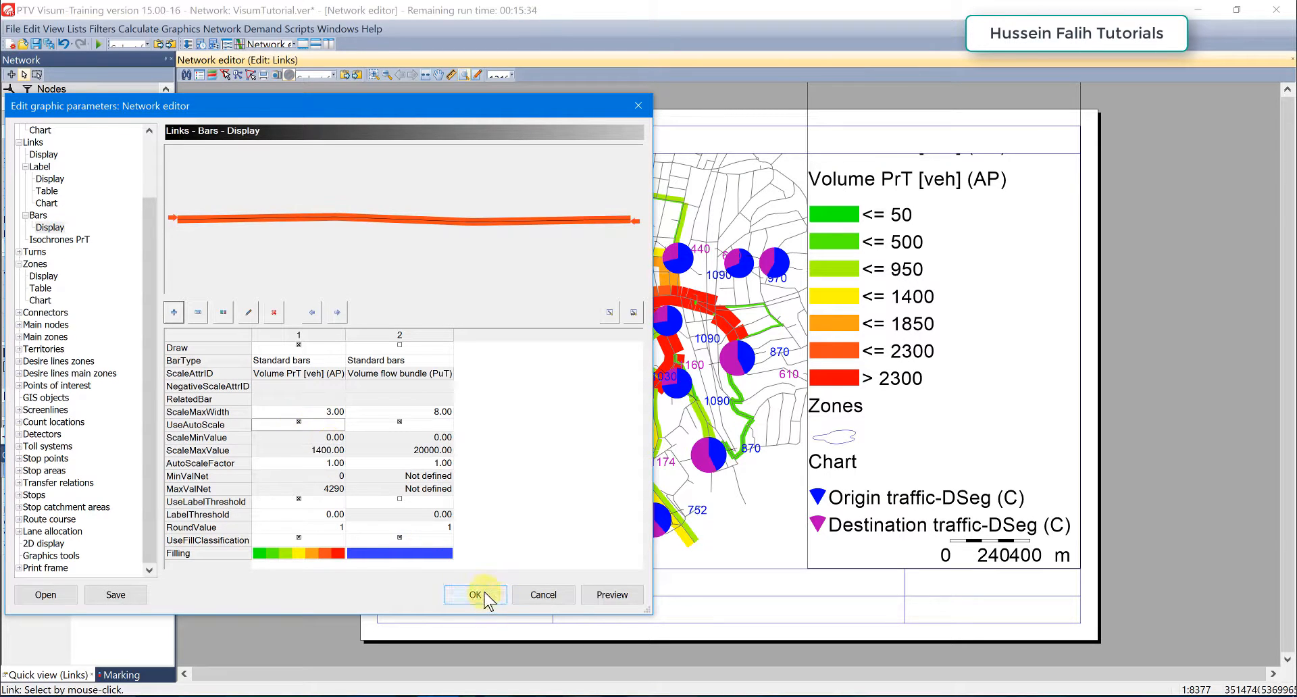
{"action": "left_click", "coordinate": [475, 594]}
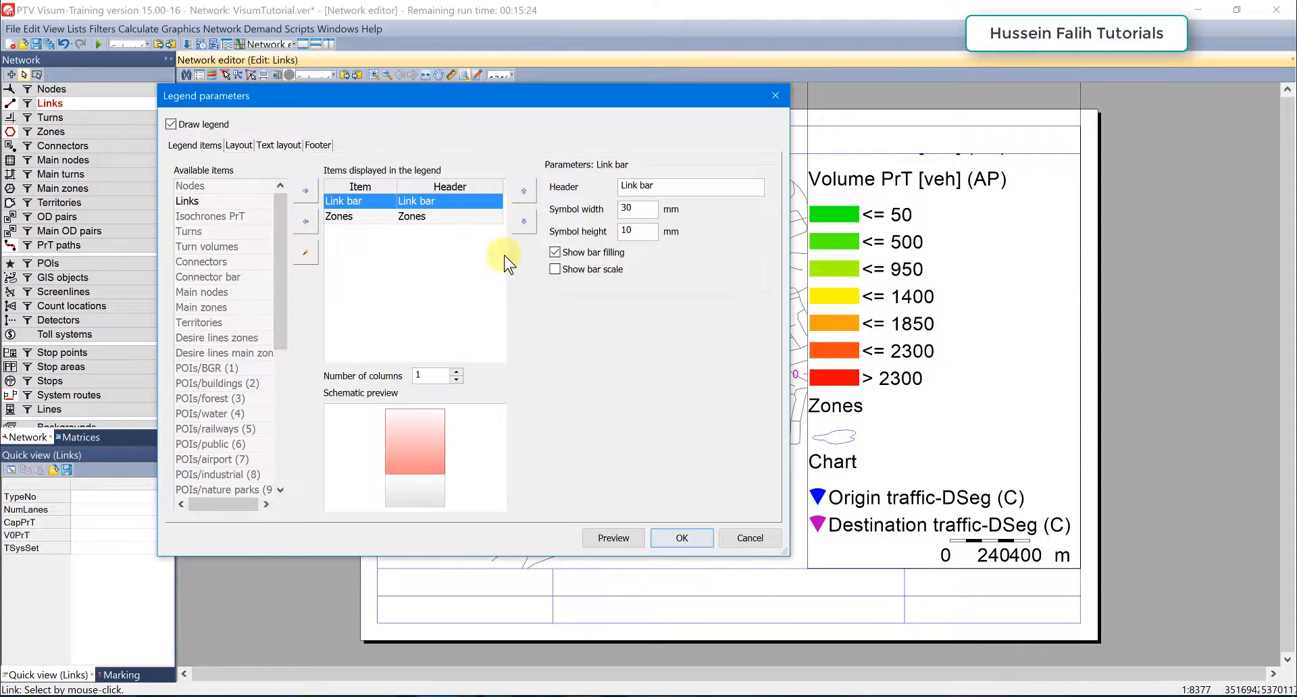
- Set the legend symbol width to 10 mm for the link bar and zones, and the zones' symbol height to 5 mm
{"action": "left_click_drag", "start_coordinate": [636, 212], "coordinate": [510, 217]}
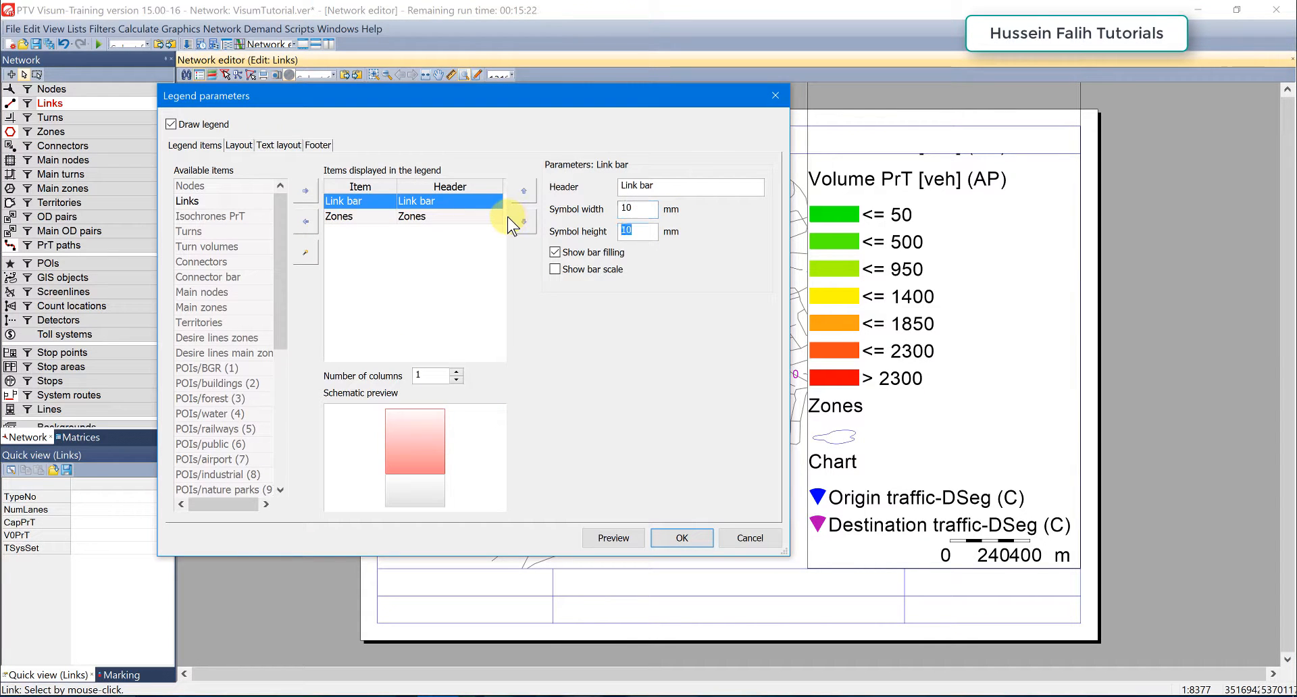
{"action": "left_click", "coordinate": [425, 217]}
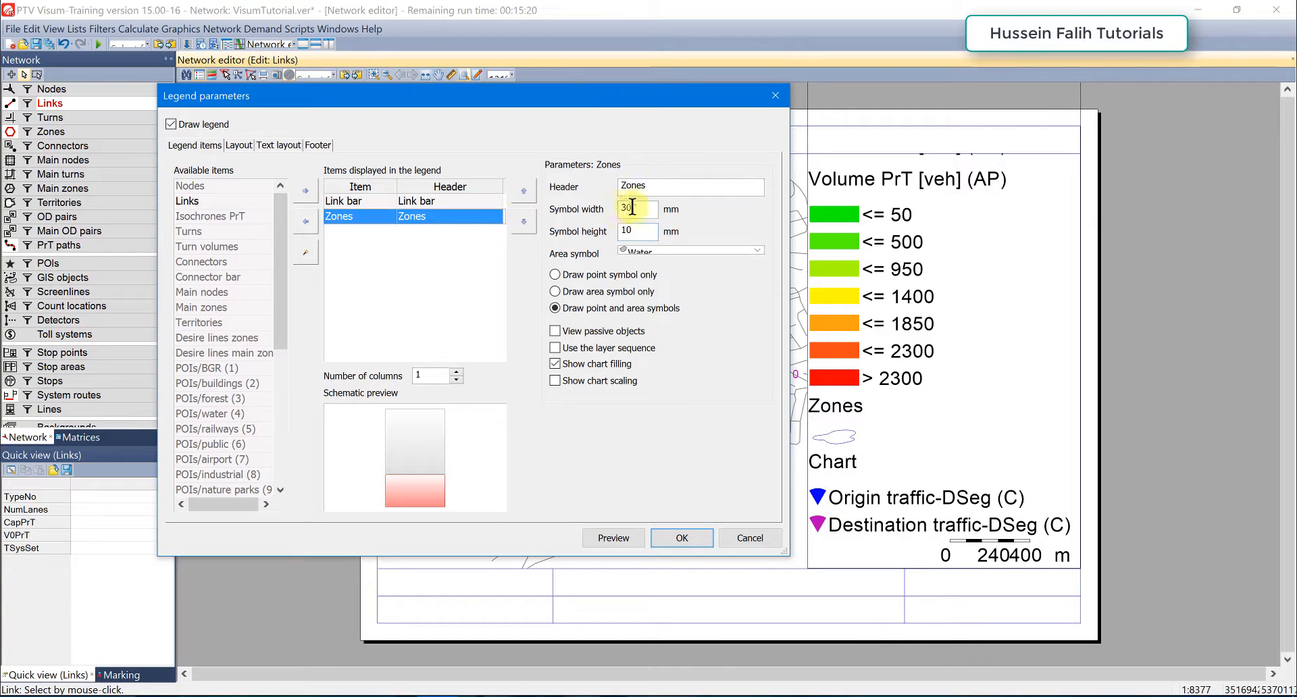
{"action": "key", "text": "Tab"}
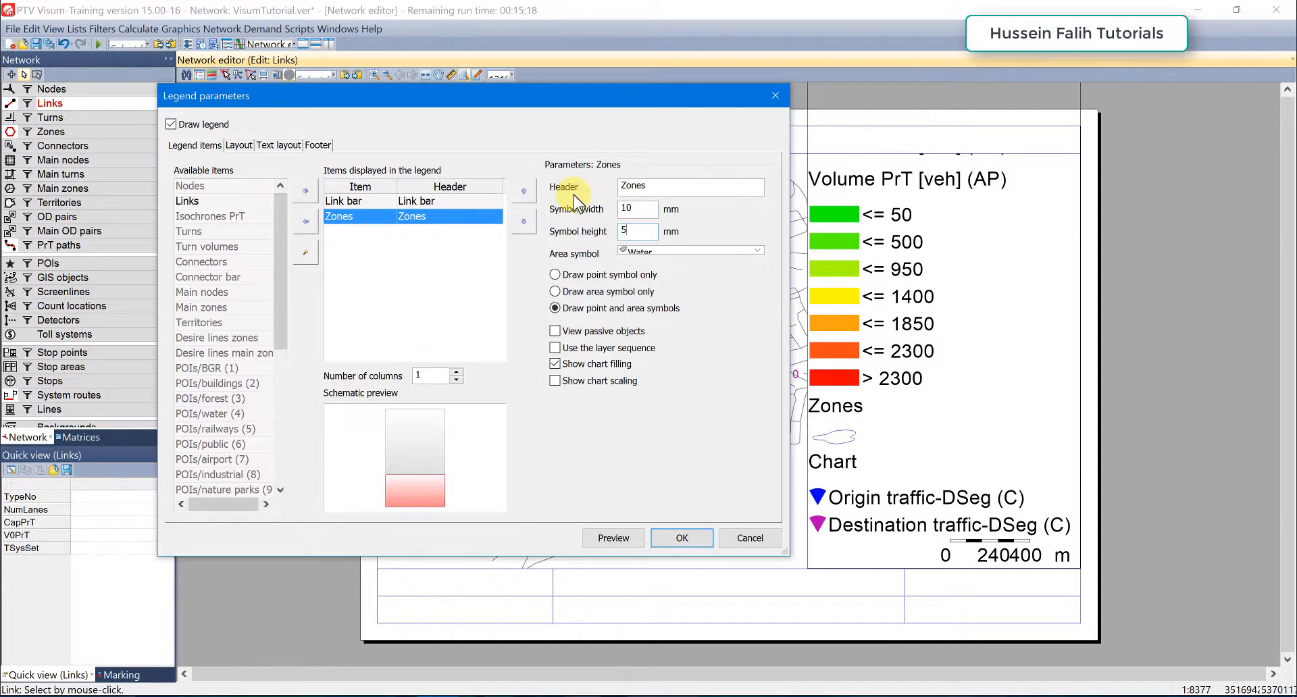
- Set the legend title font size to 8 mm and all other legend text sizes to 5 mm, and accept the legend parameters
{"action": "left_click", "coordinate": [233, 144]}
{"action": "left_click", "coordinate": [269, 145]}
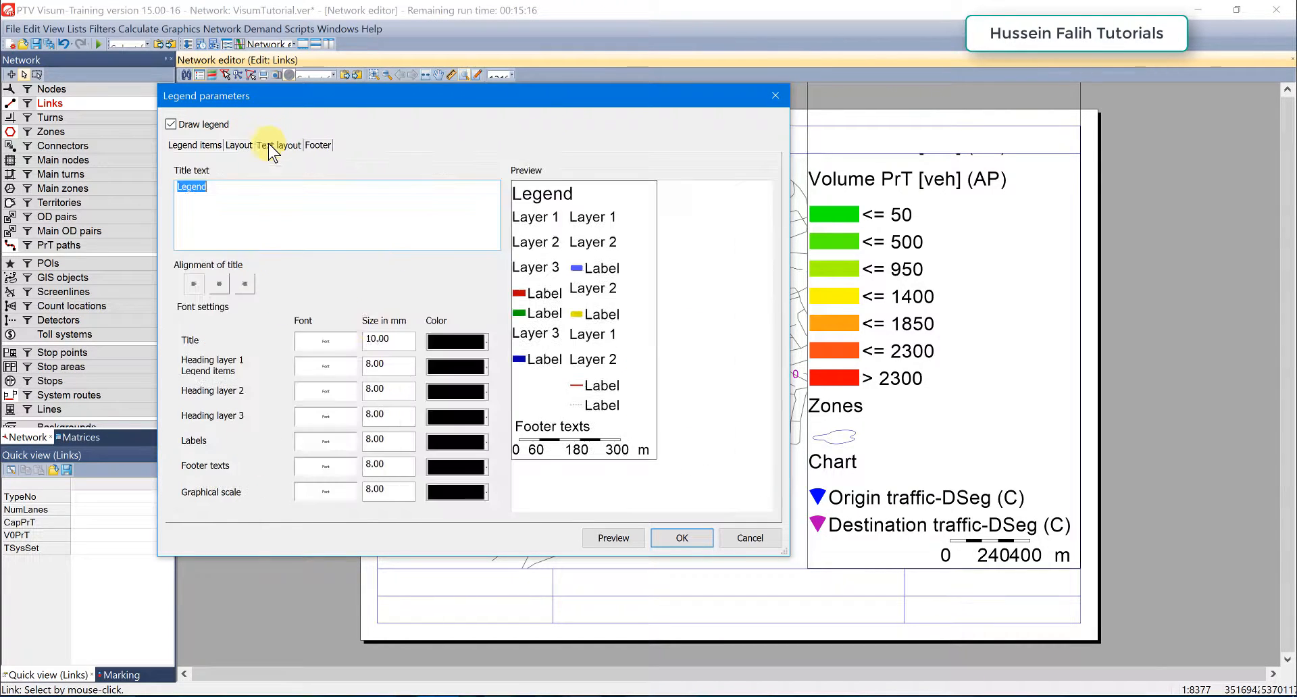
{"action": "double_click", "coordinate": [381, 340]}
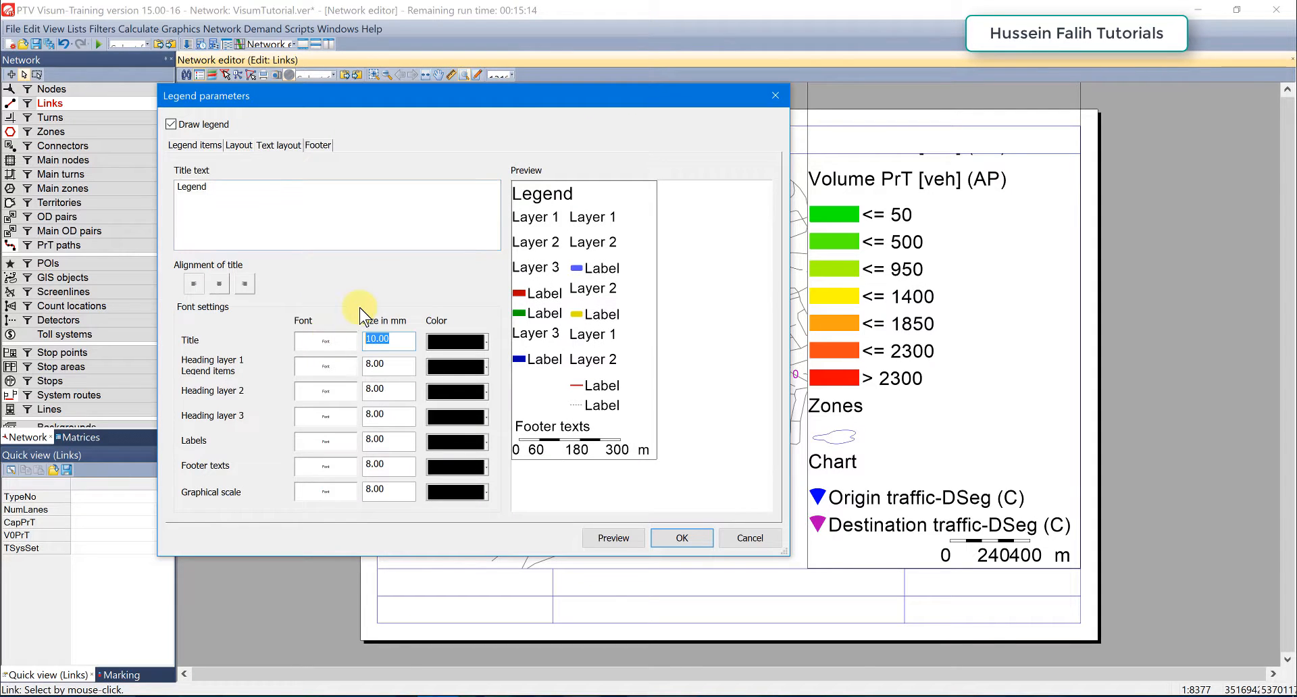
{"action": "type", "text": "8"}
{"action": "key", "text": "Tab"}
{"action": "type", "text": "5"}
{"action": "key", "text": "Tab"}
{"action": "type", "text": "5\t5\t5"}
{"action": "key", "text": "Tab"}
{"action": "type", "text": "5"}
{"action": "key", "text": "Tab"}
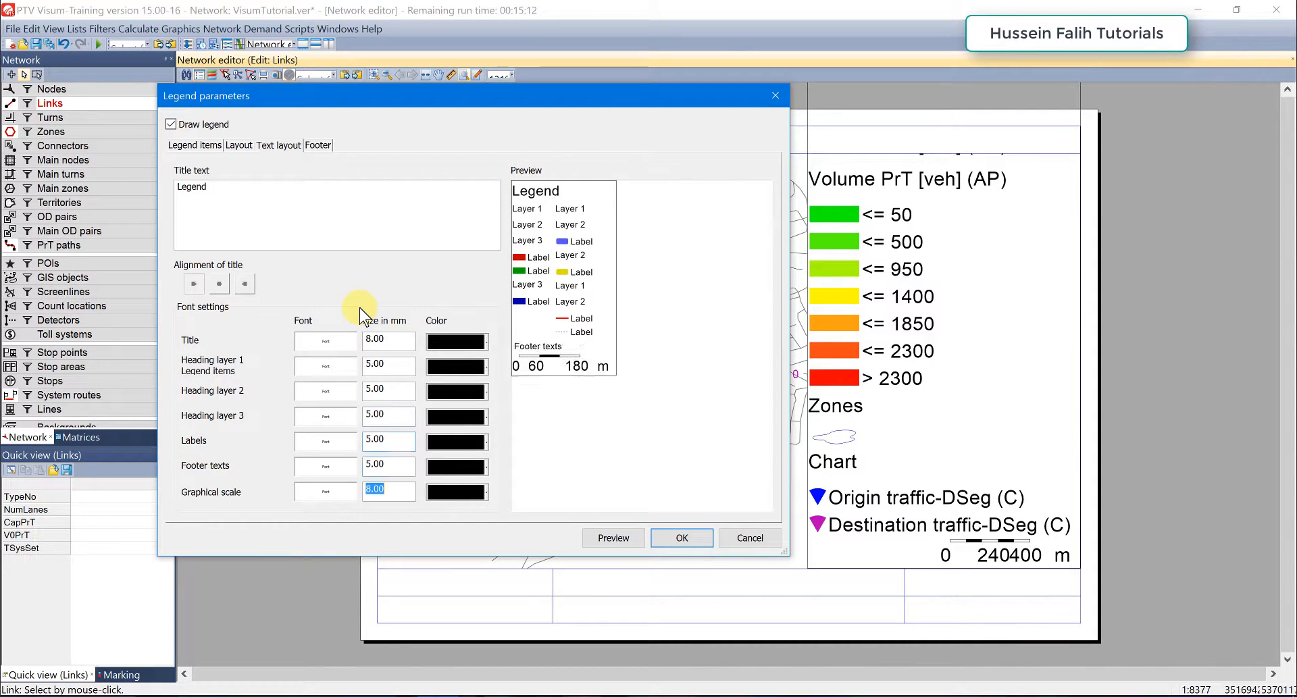
{"action": "type", "text": "5"}
{"action": "left_click", "coordinate": [681, 537]}
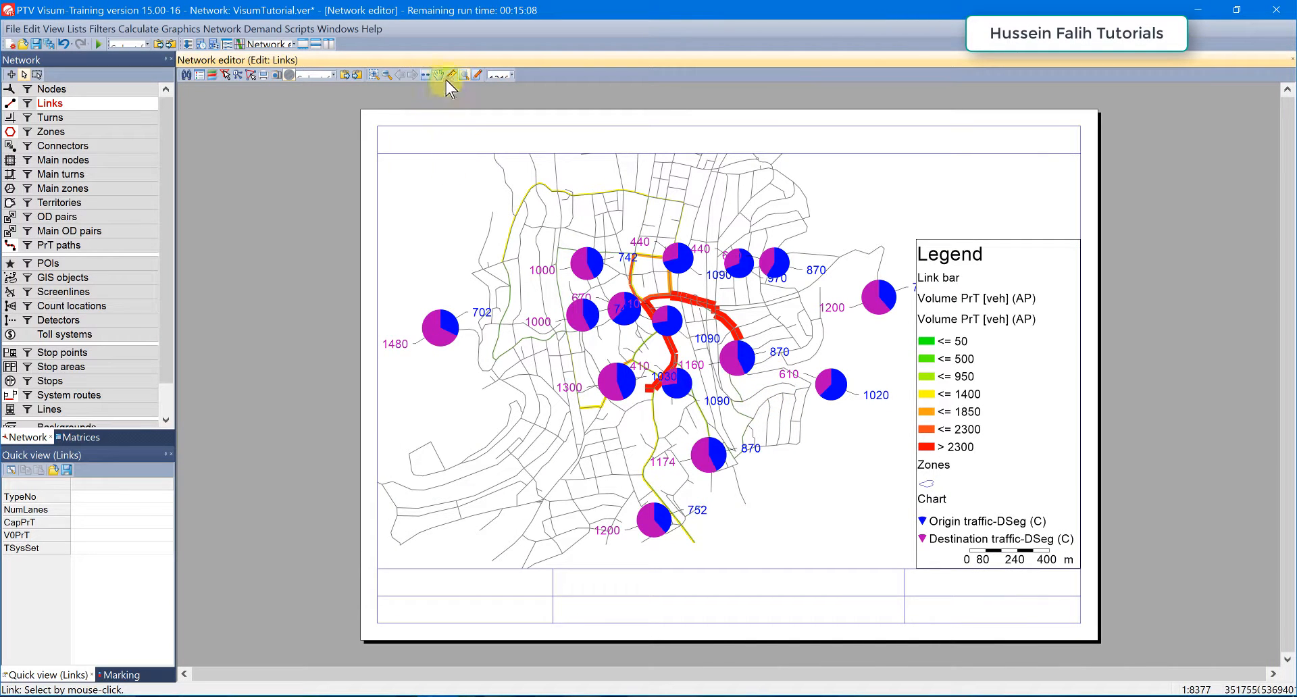
- Leave the print preview, enlarge and reposition the network map around the town centre, and reopen the print preview
{"action": "left_click", "coordinate": [464, 75]}
{"action": "left_click", "coordinate": [631, 352]}
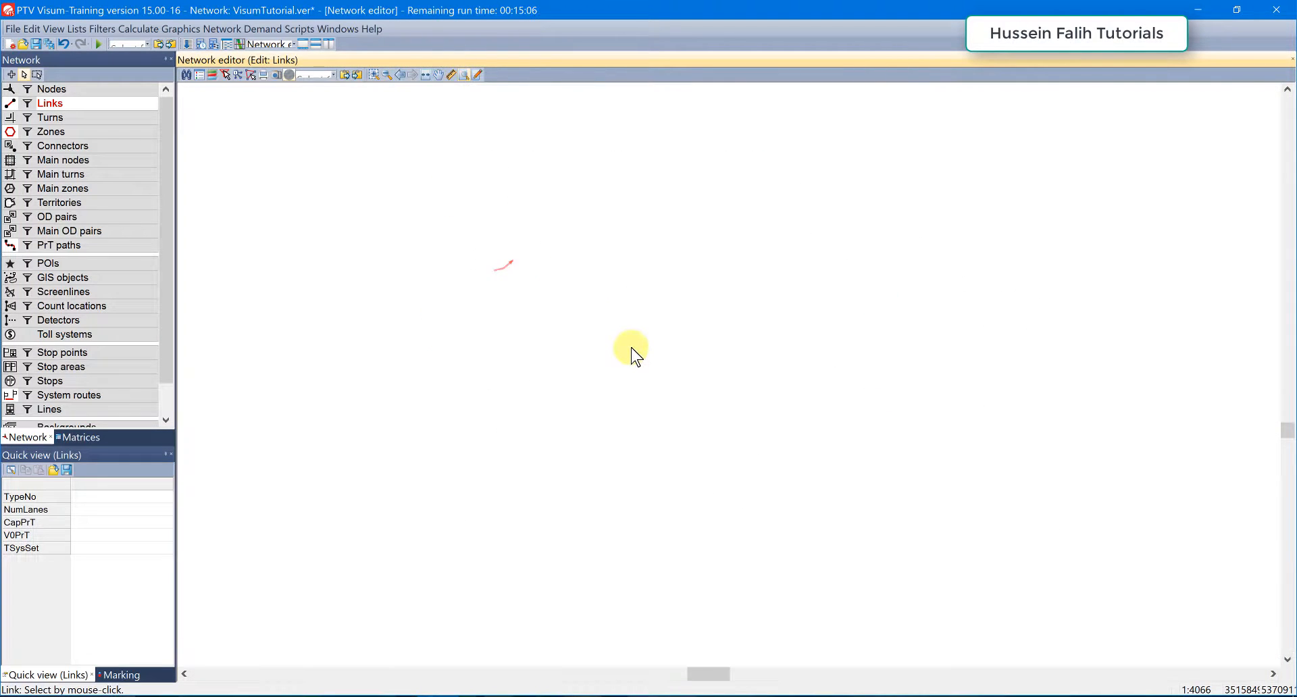
{"action": "left_click", "coordinate": [609, 324]}
{"action": "scroll", "coordinate": [610, 317], "scroll_direction": "up", "scroll_amount": 2}
{"action": "left_click_drag", "start_coordinate": [622, 286], "coordinate": [609, 423]}
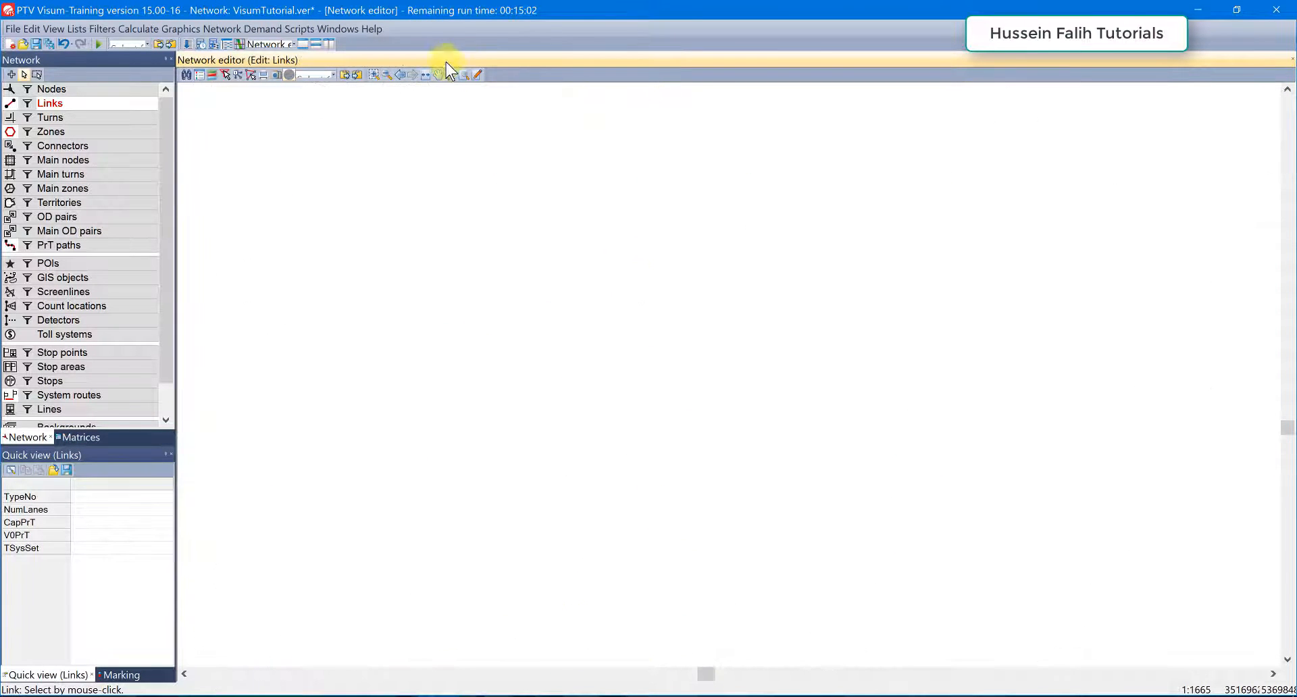
{"action": "left_click", "coordinate": [464, 75]}
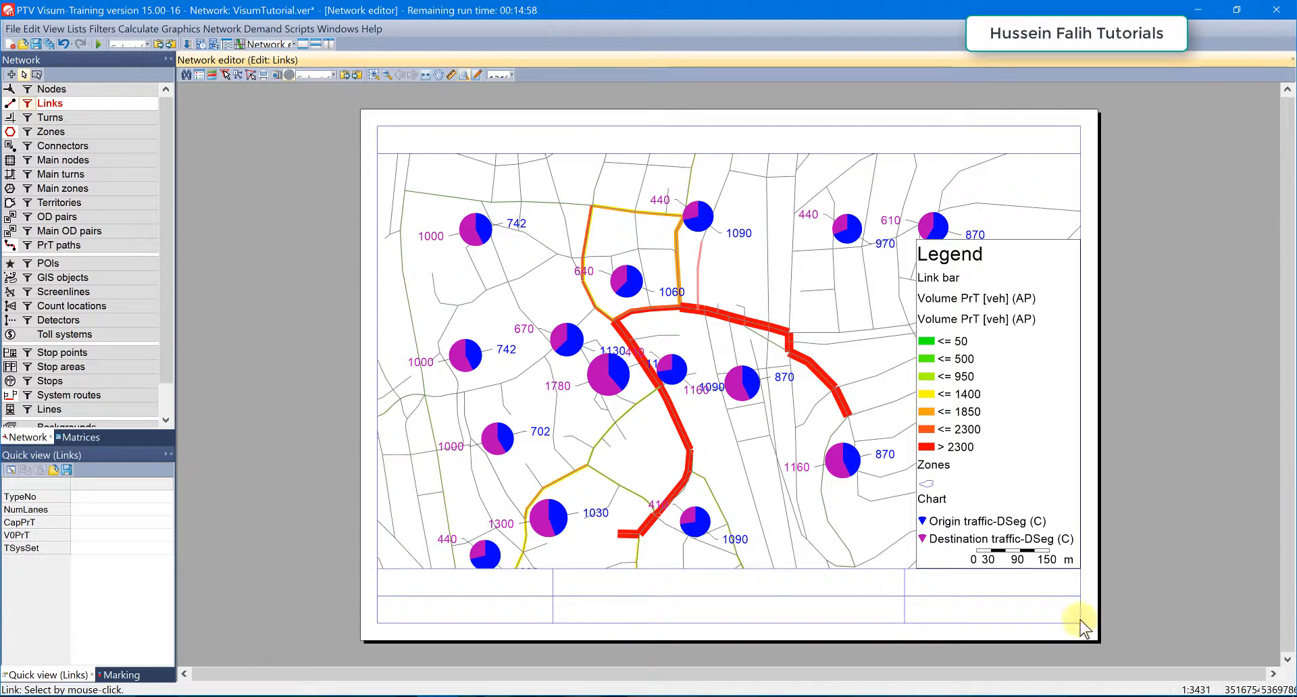
- Enter the user-defined text "Lesson 3" in the print frame header and preview it on the page
{"action": "right_click", "coordinate": [13, 106]}
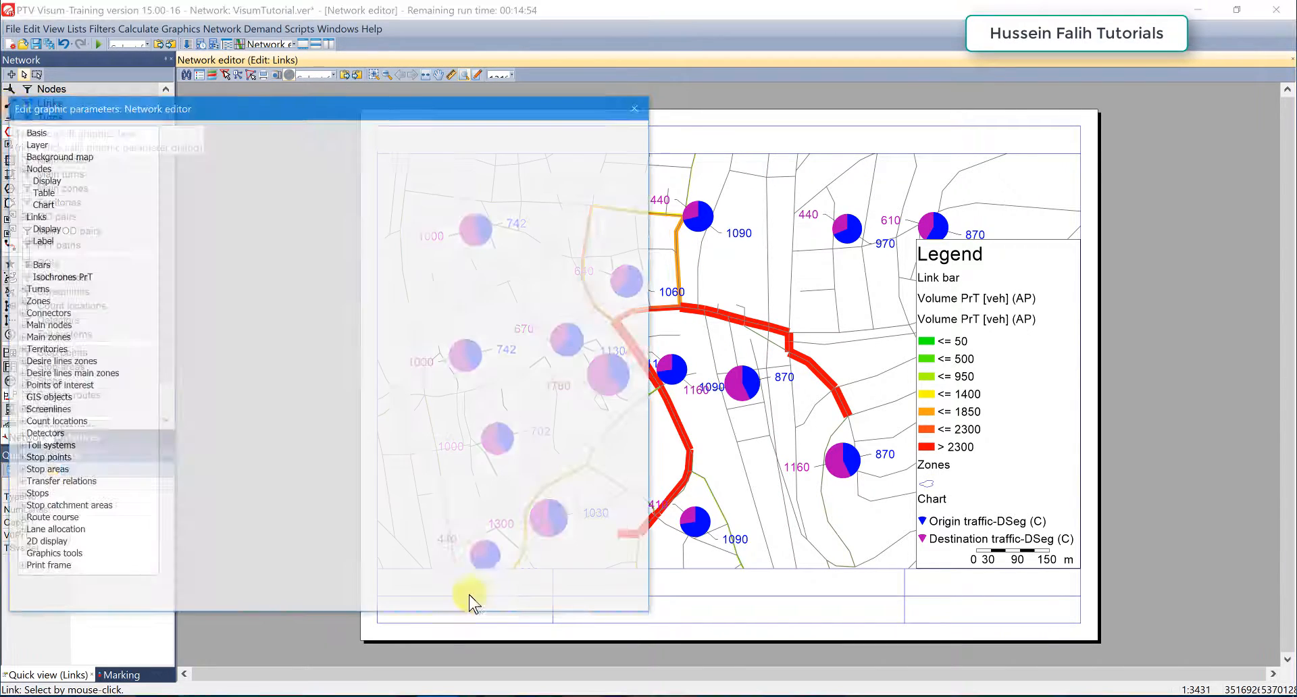
{"action": "left_click_drag", "start_coordinate": [147, 315], "coordinate": [146, 323]}
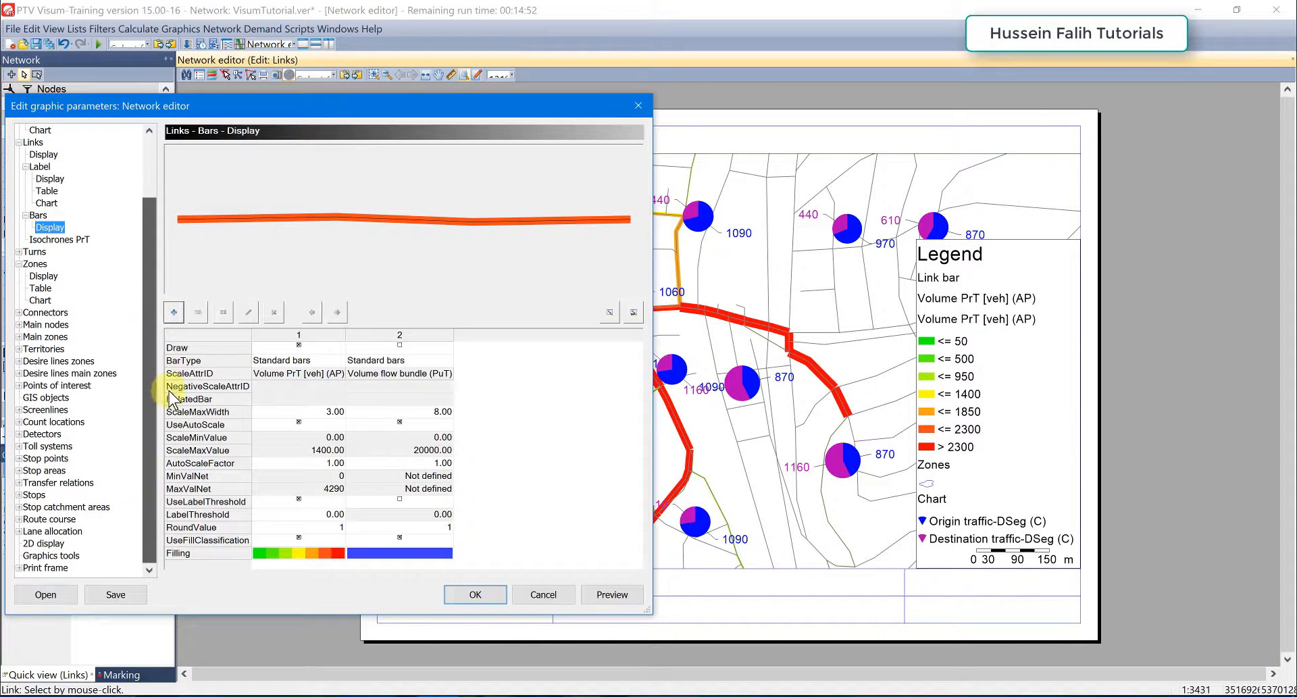
{"action": "left_click", "coordinate": [25, 567]}
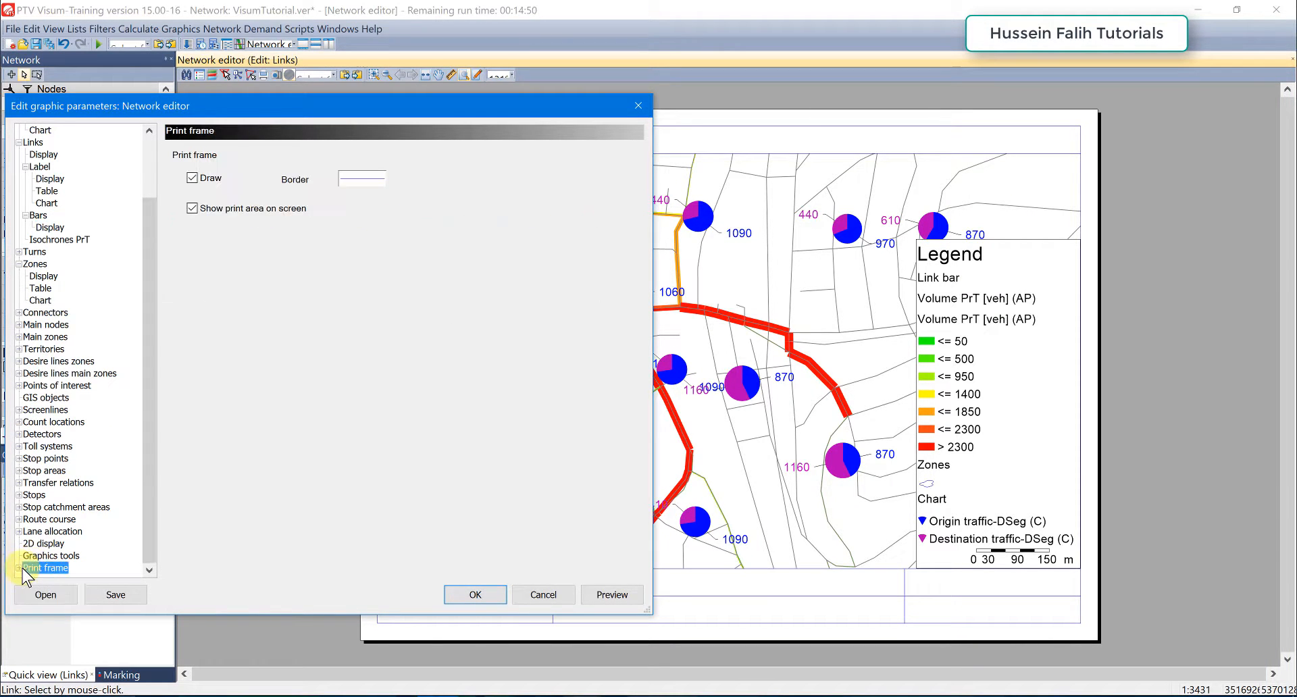
{"action": "left_click", "coordinate": [19, 568]}
{"action": "left_click", "coordinate": [44, 555]}
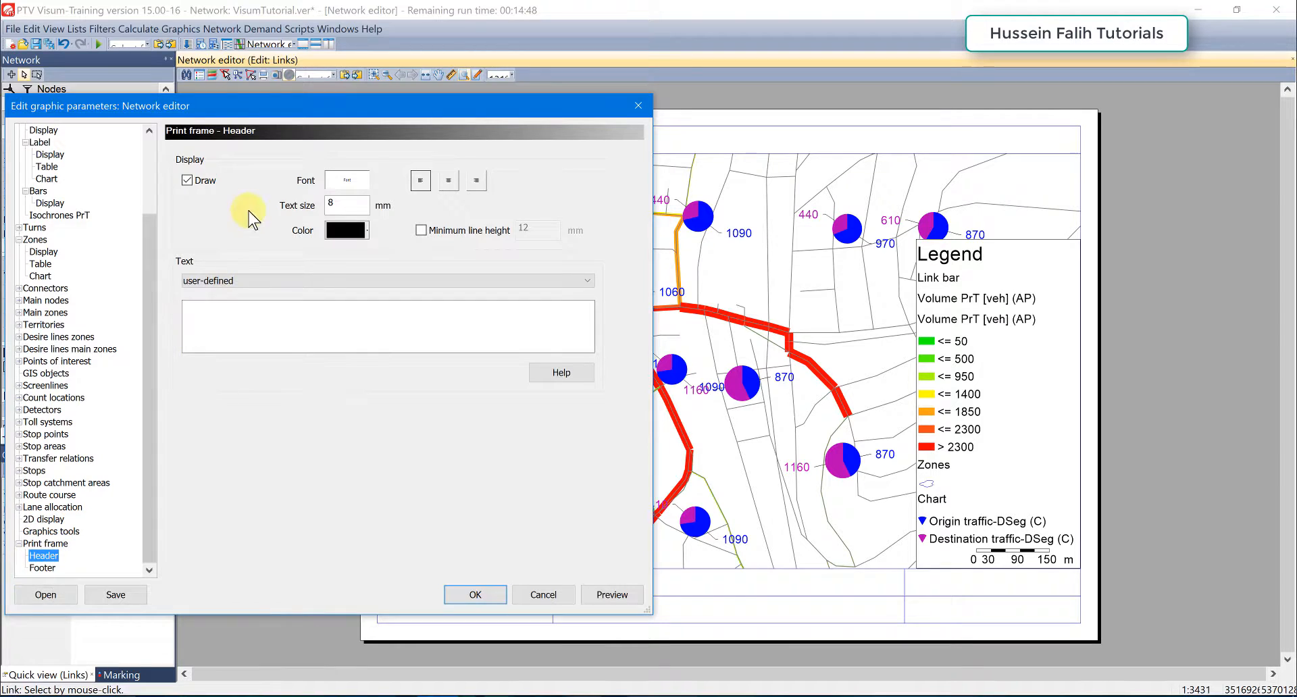
{"action": "left_click", "coordinate": [288, 317]}
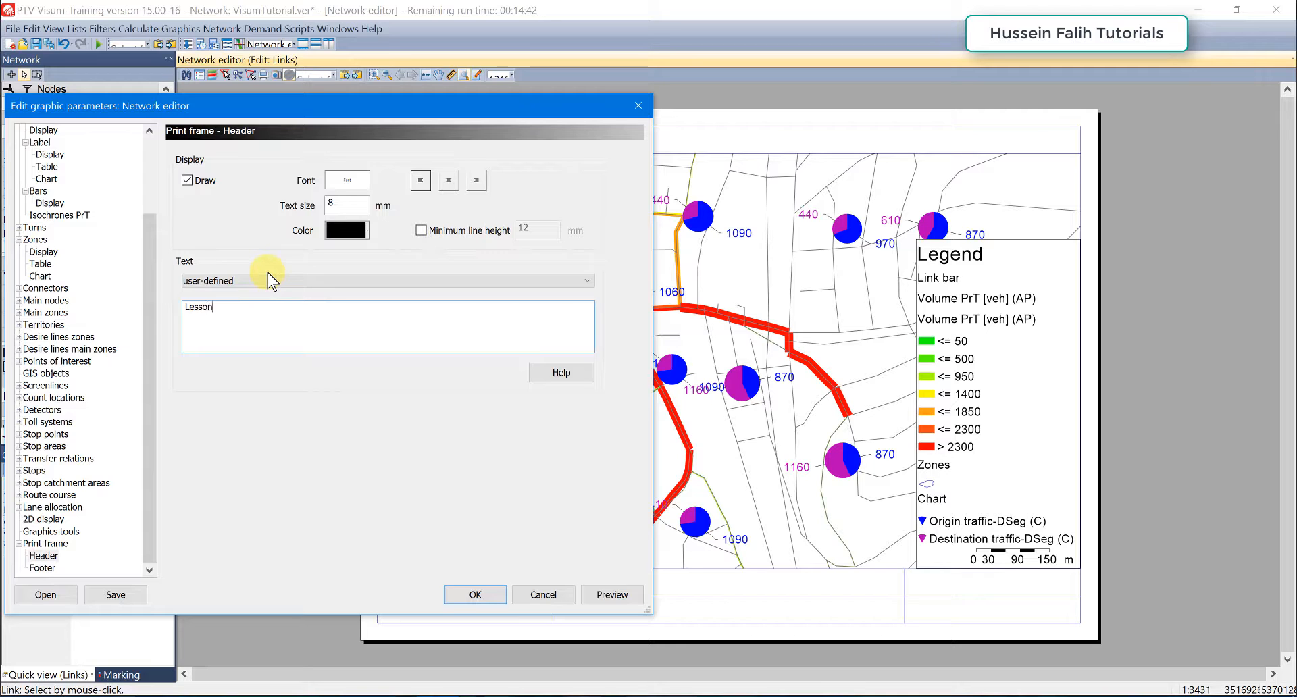
{"action": "left_click", "coordinate": [610, 603]}
{"action": "left_click_drag", "start_coordinate": [590, 94], "coordinate": [569, 201]}
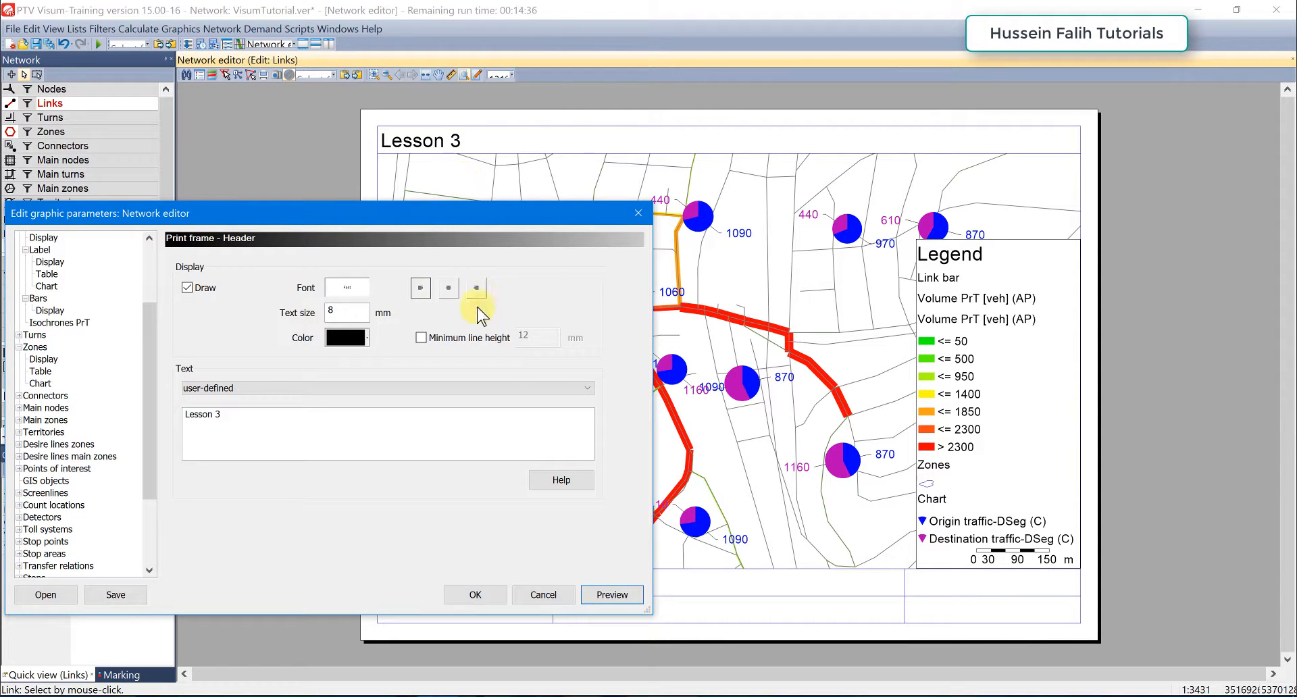
- Center the print frame header text and preview the new alignment
{"action": "left_click", "coordinate": [449, 287]}
{"action": "left_click", "coordinate": [605, 595]}
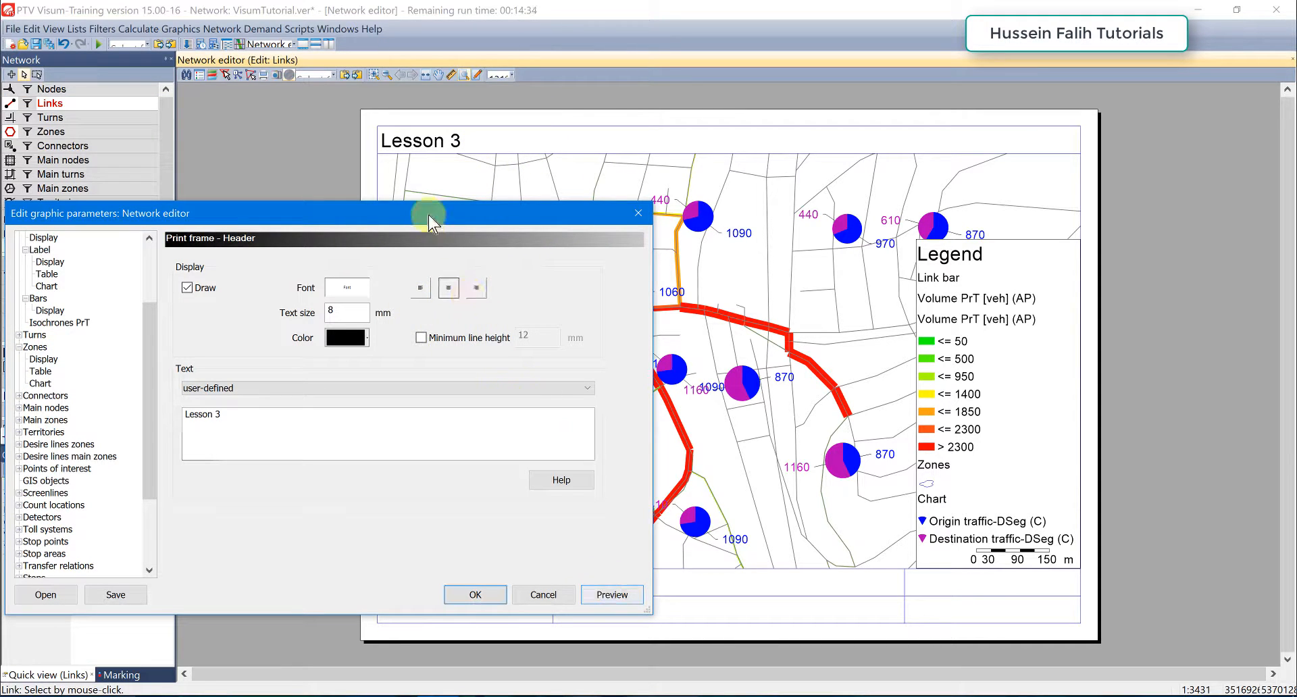
{"action": "left_click_drag", "start_coordinate": [441, 217], "coordinate": [544, 159]}
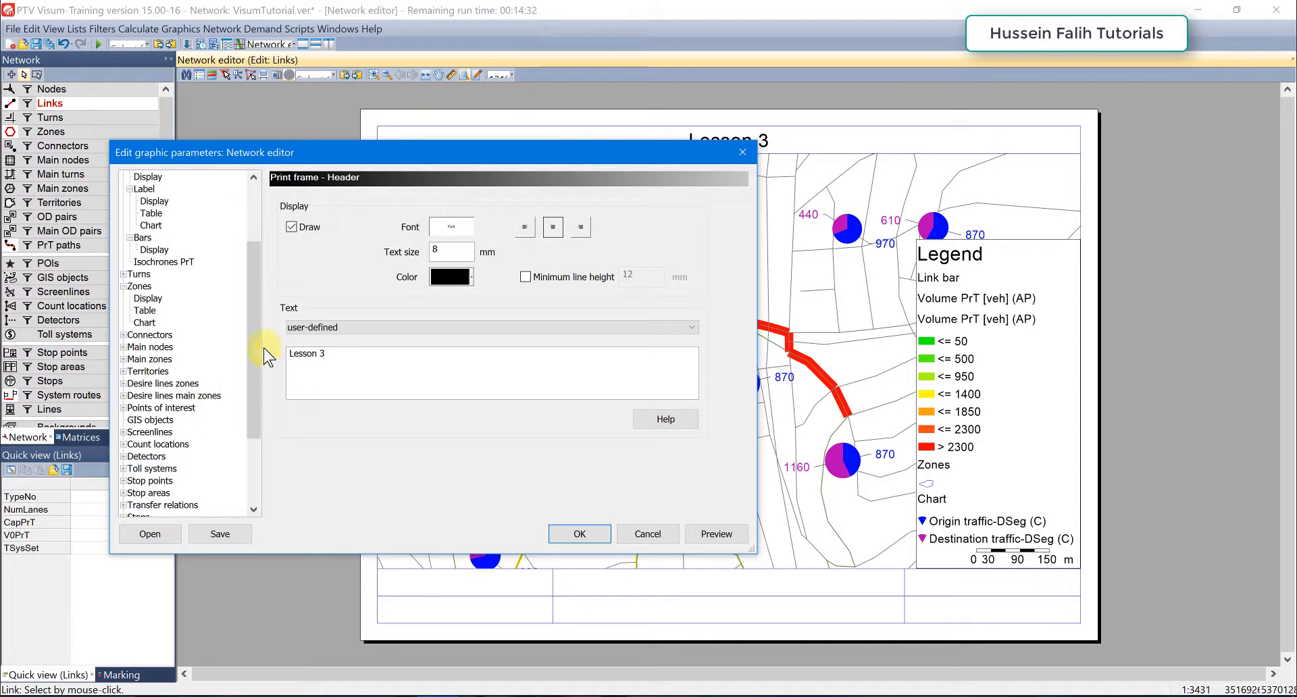
- Turn off drawing of the print frame footer and accept the graphic parameters
{"action": "left_click_drag", "start_coordinate": [256, 408], "coordinate": [253, 472]}
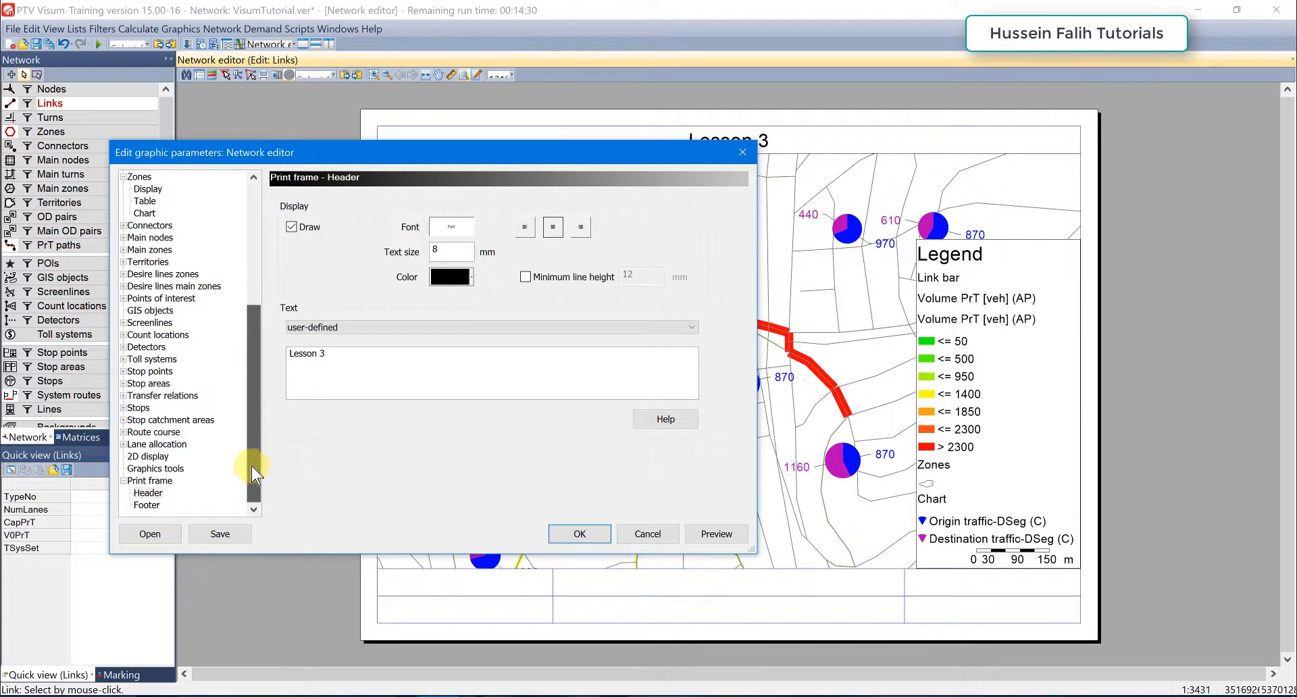
{"action": "left_click", "coordinate": [146, 504]}
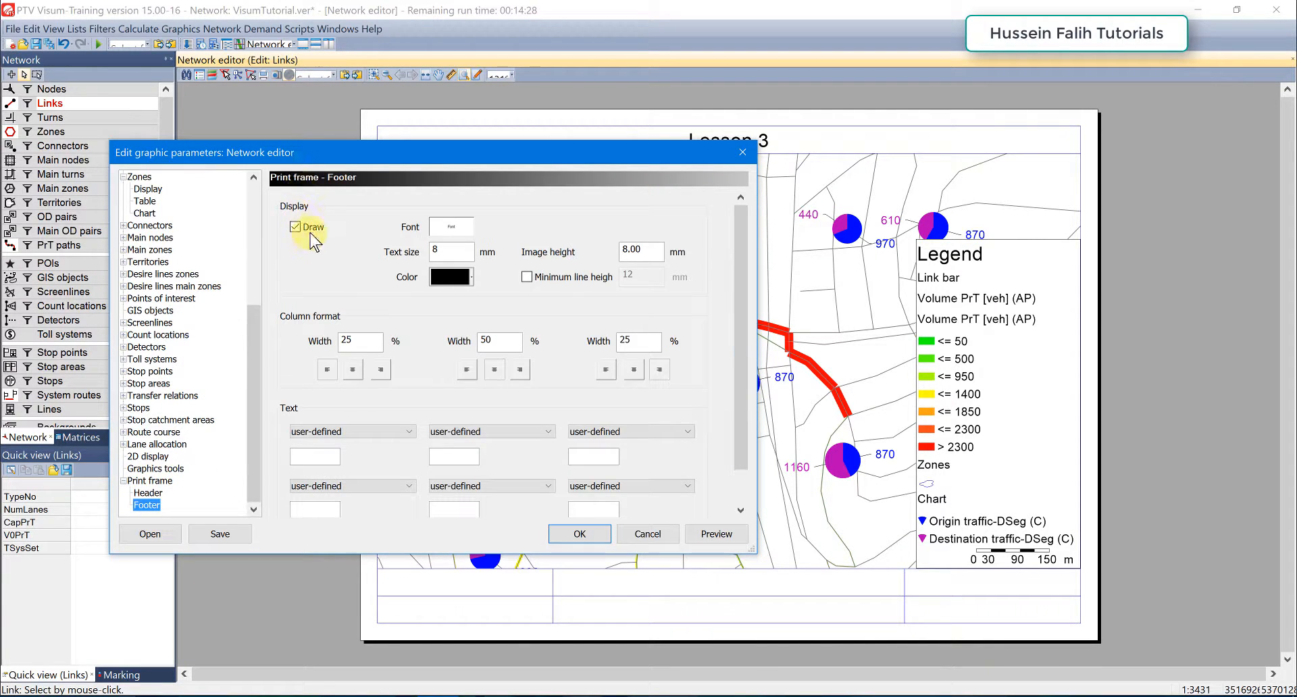
{"action": "left_click", "coordinate": [582, 533]}
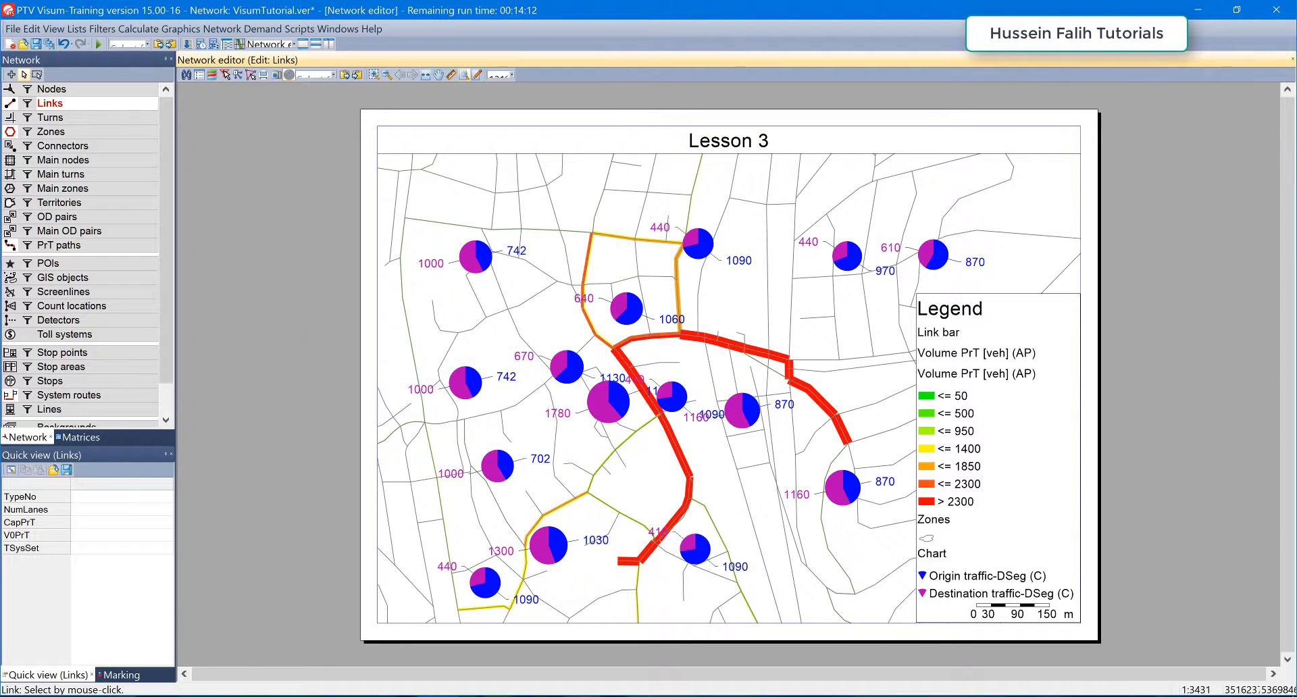
{"action": "left_click", "coordinate": [473, 696]}
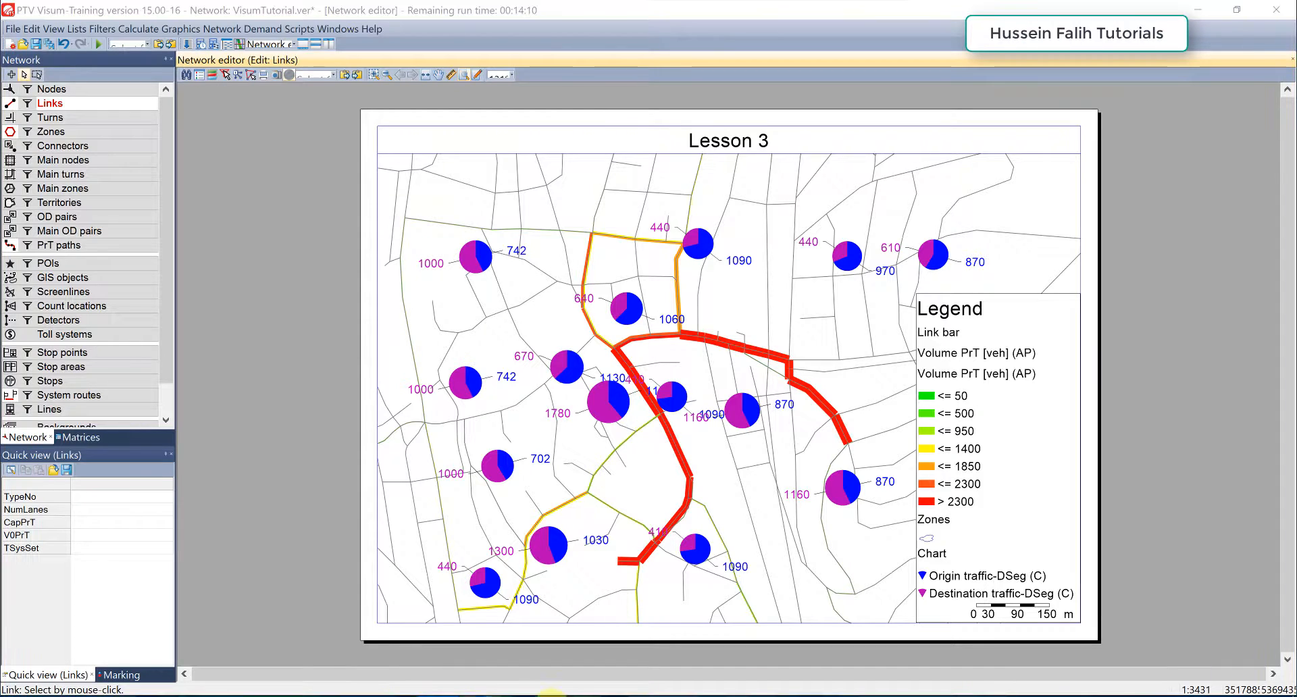